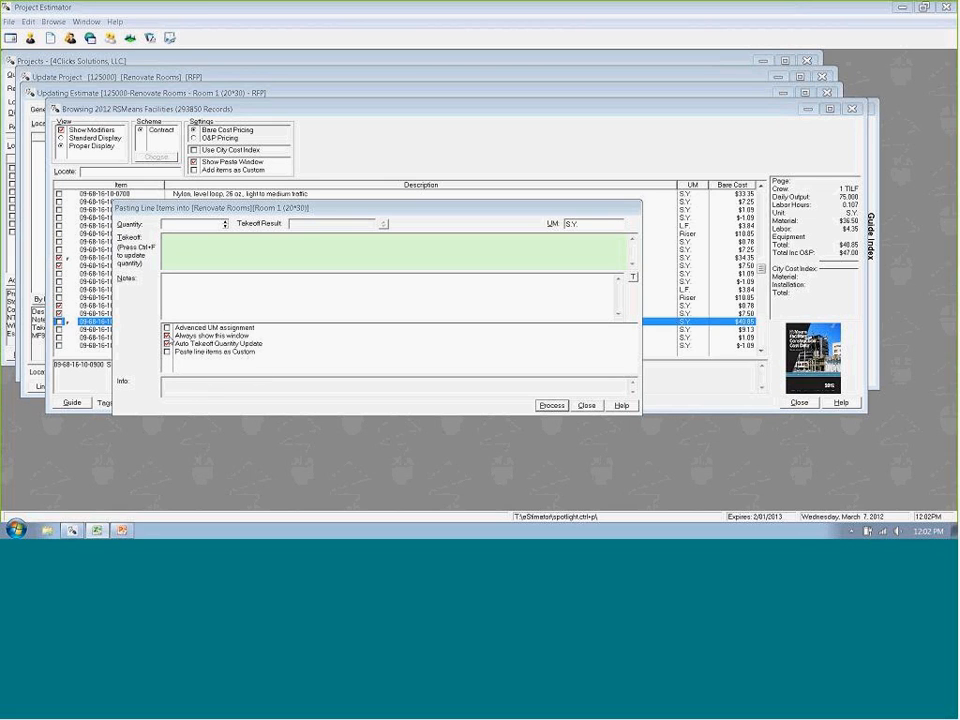
left_click(168, 336)
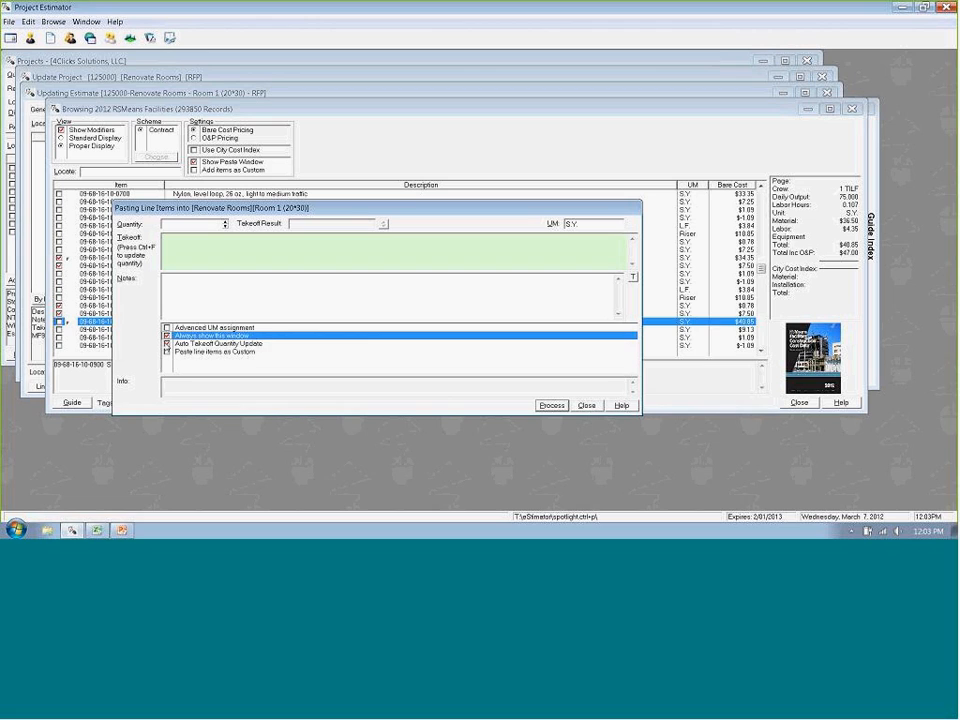
left_click(167, 343)
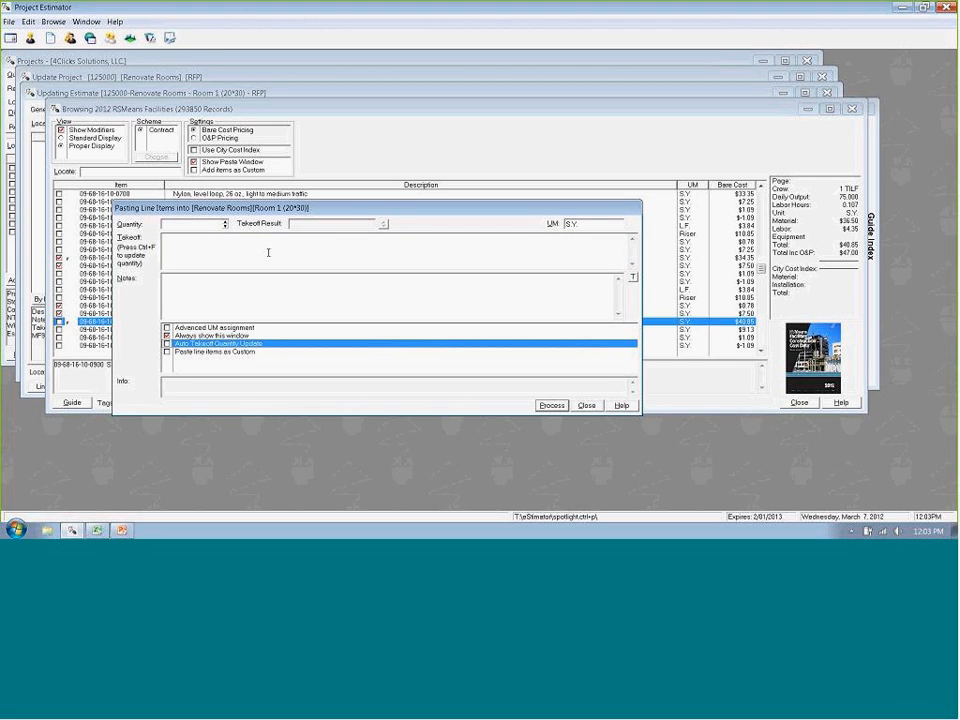
left_click(166, 344)
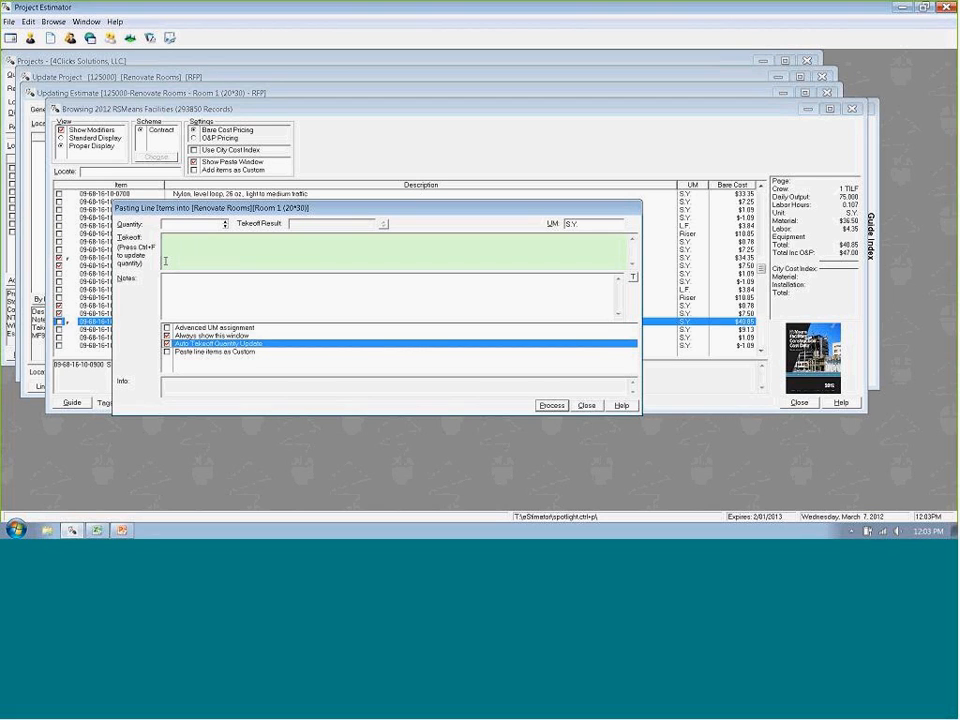
- Calculate the quantity of the tagged carpet line items with the takeoff formula 30*30
left_click(176, 248)
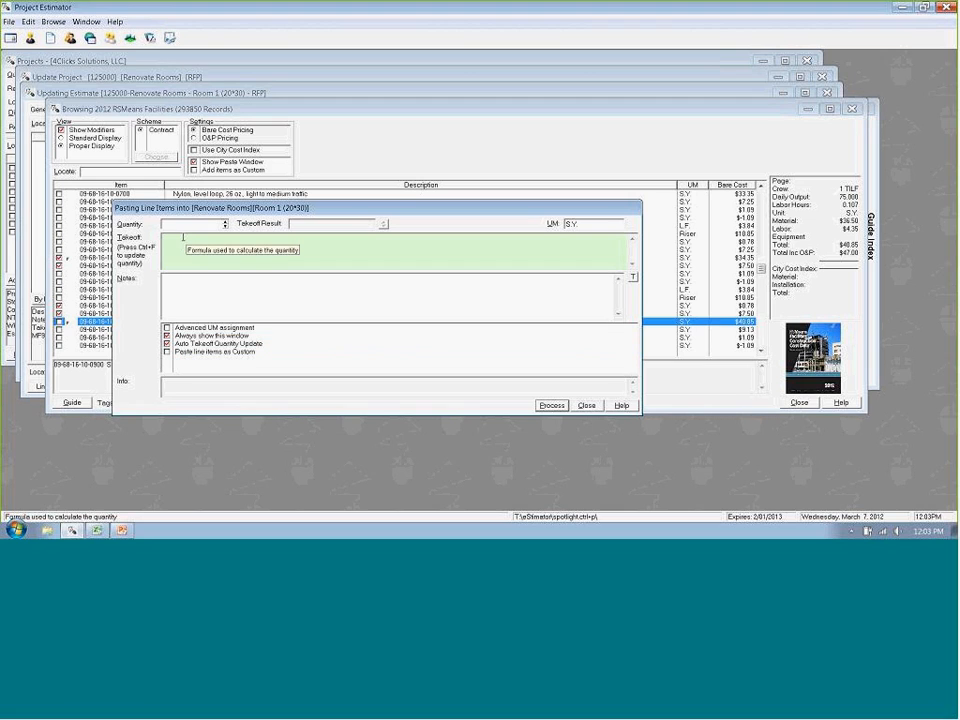
type("30")
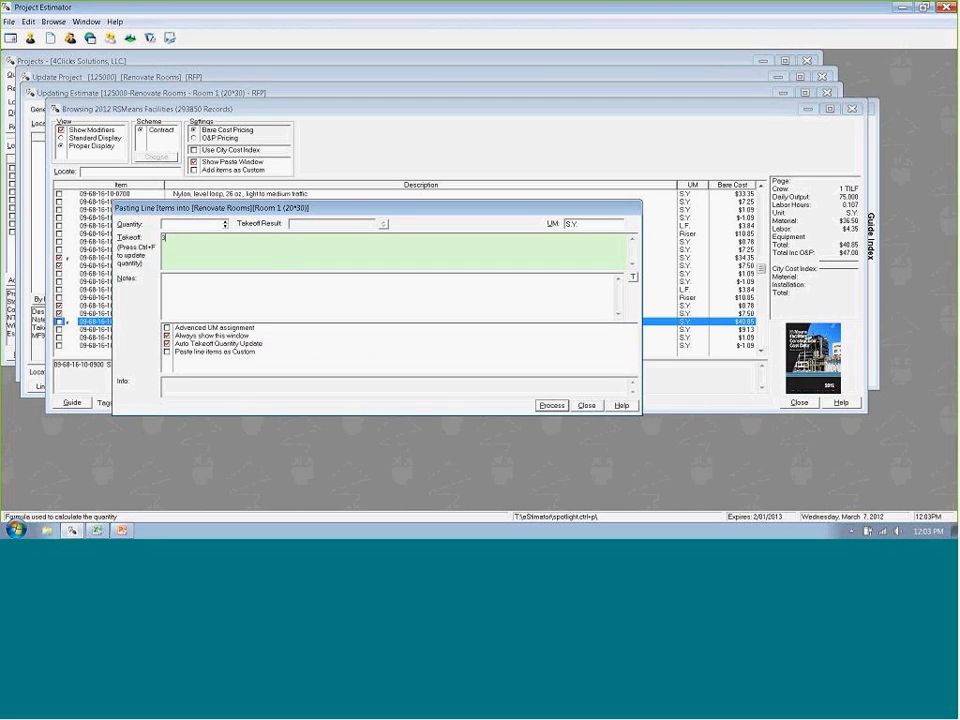
type("*30")
key("ctrl+f")
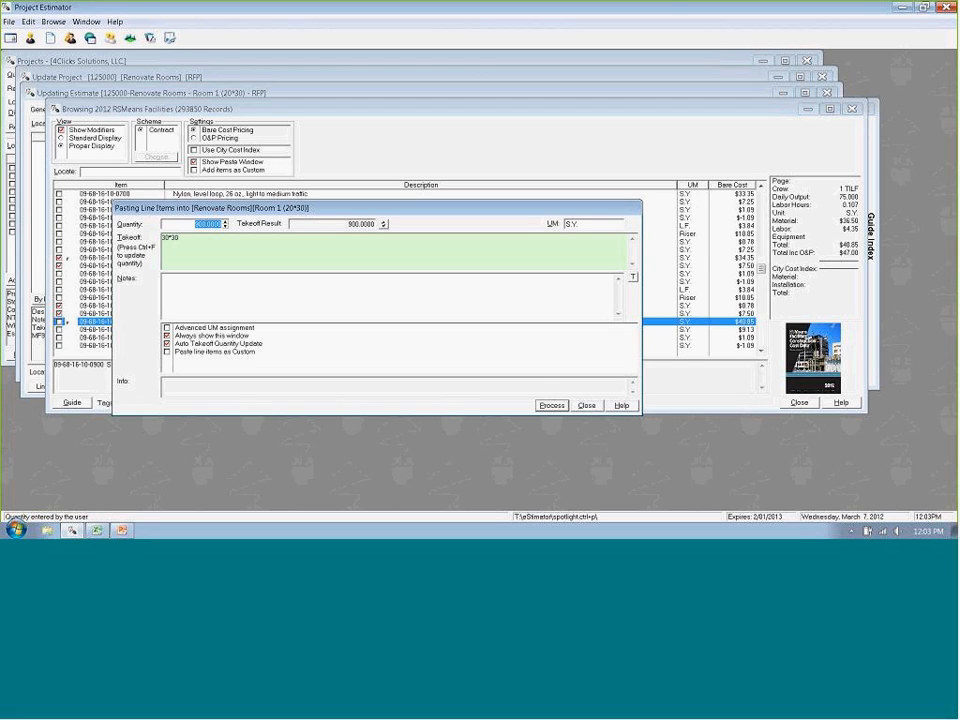
- Set the unit of measure to S.F., paste the tagged carpet items into the Room 1 estimate, and close the cost browser
left_click(568, 224)
type("S.F")
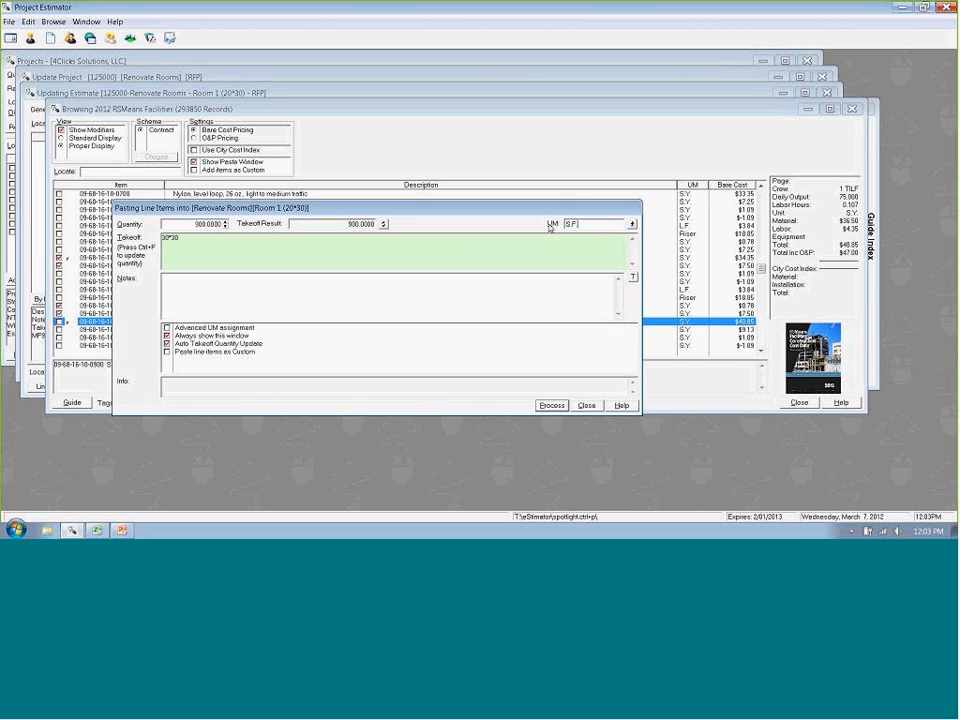
type(".")
left_click(551, 405)
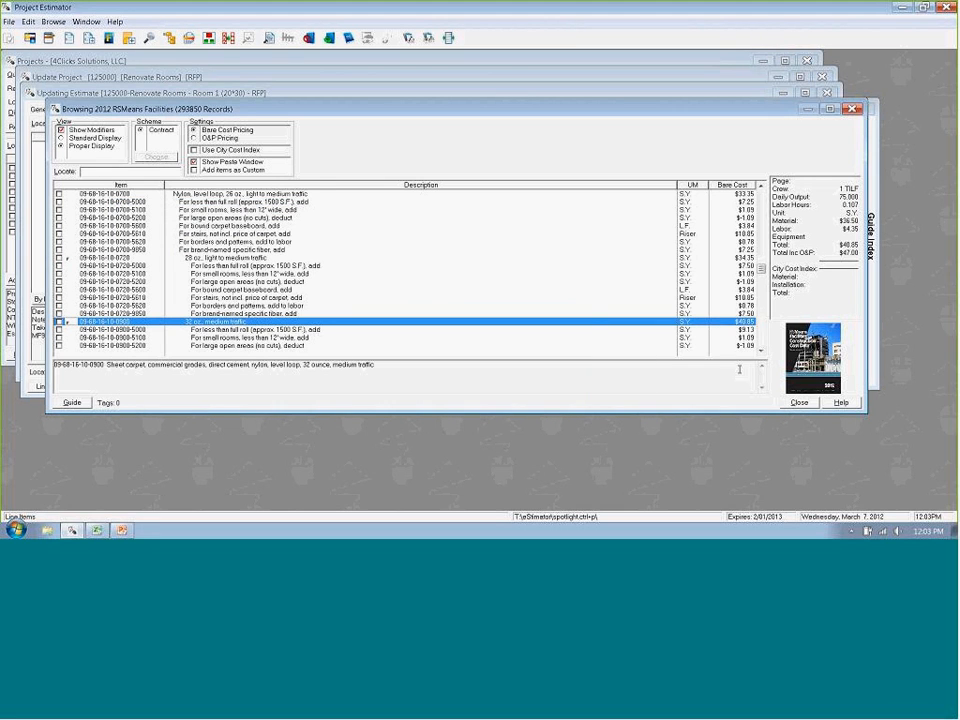
left_click(797, 403)
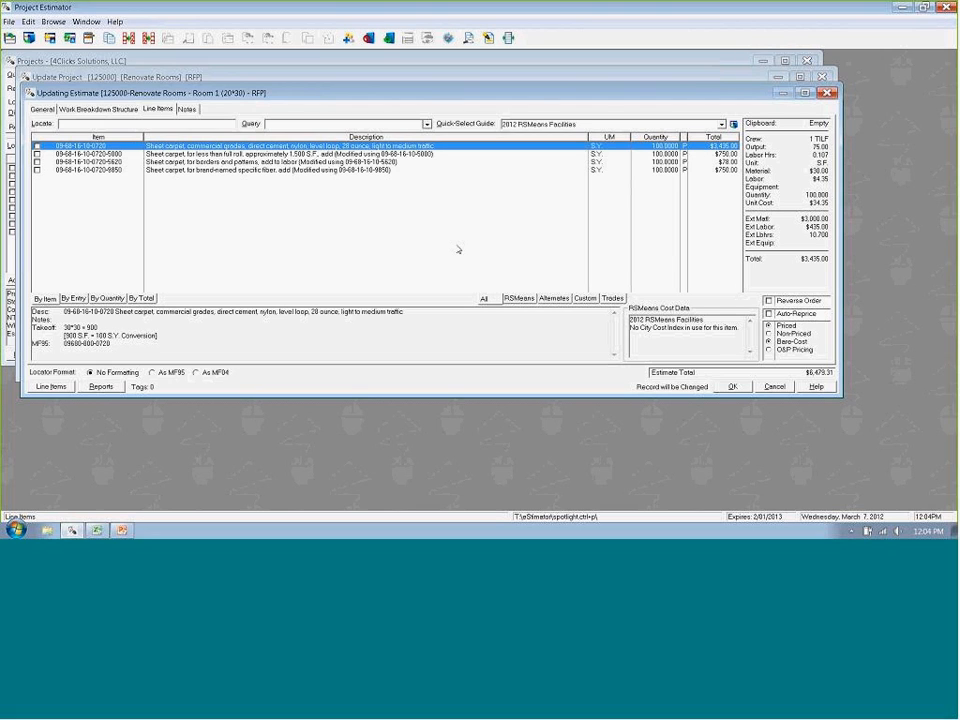
- Reopen the RSMeans Facilities cost browser from the Room 1 line items and tag several sheet carpet items
key("Down")
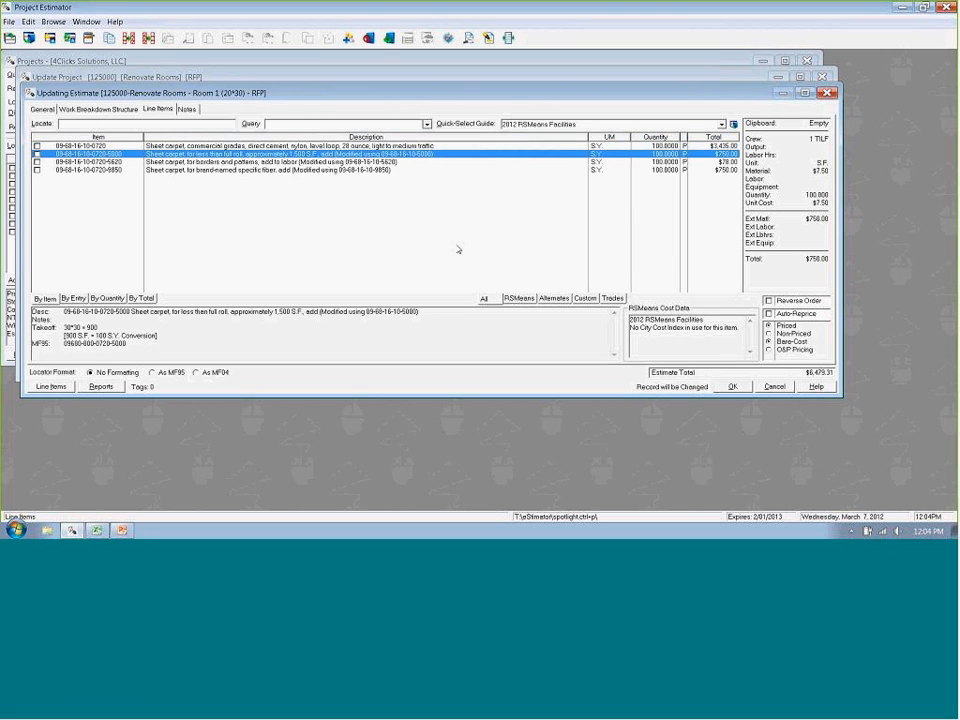
key("Insert")
key("Down")
key("Down")
key("Down")
key("Down")
key("Down")
key("Down")
key("Down")
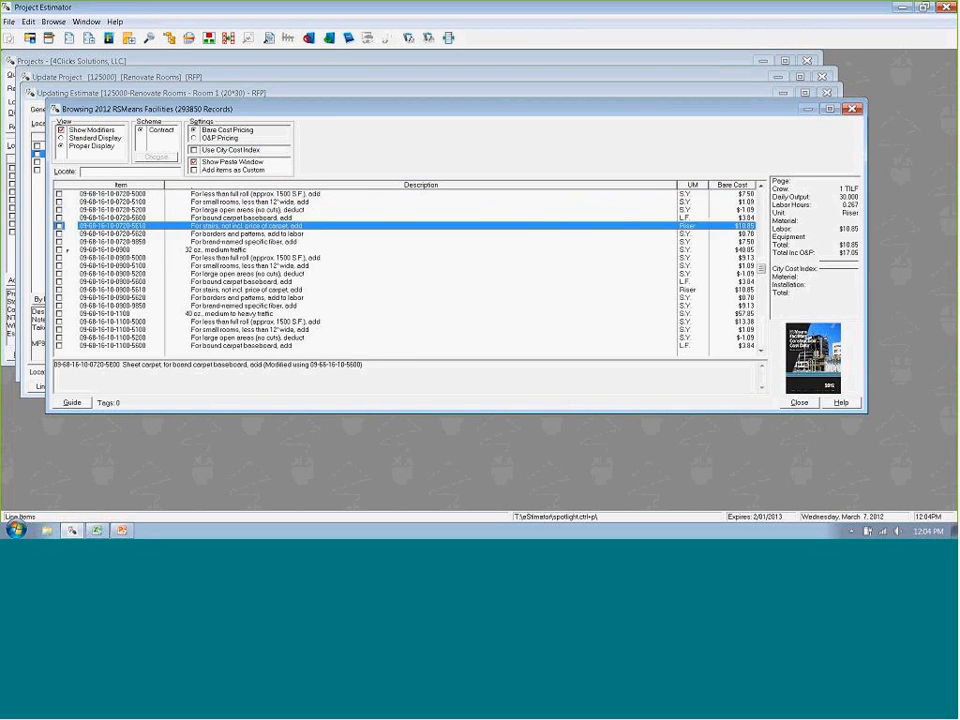
key("space")
key("Down")
key("space")
- Locate division 09 and tag the flooring demolition item for bonded carpet, including surface scraping
key("Down")
key("Down")
key("Down")
key("Down")
key("Down")
key("Down")
key("space")
key("Down")
key("space")
type("09")
key("Down")
key("Down")
key("Down")
key("Down")
key("Down")
key("Down")
key("Down")
key("Down")
key("Down")
key("Down")
key("Down")
key("Down")
key("Down")
key("Down")
key("Down")
key("Down")
key("Down")
key("Down")
key("Down")
key("Down")
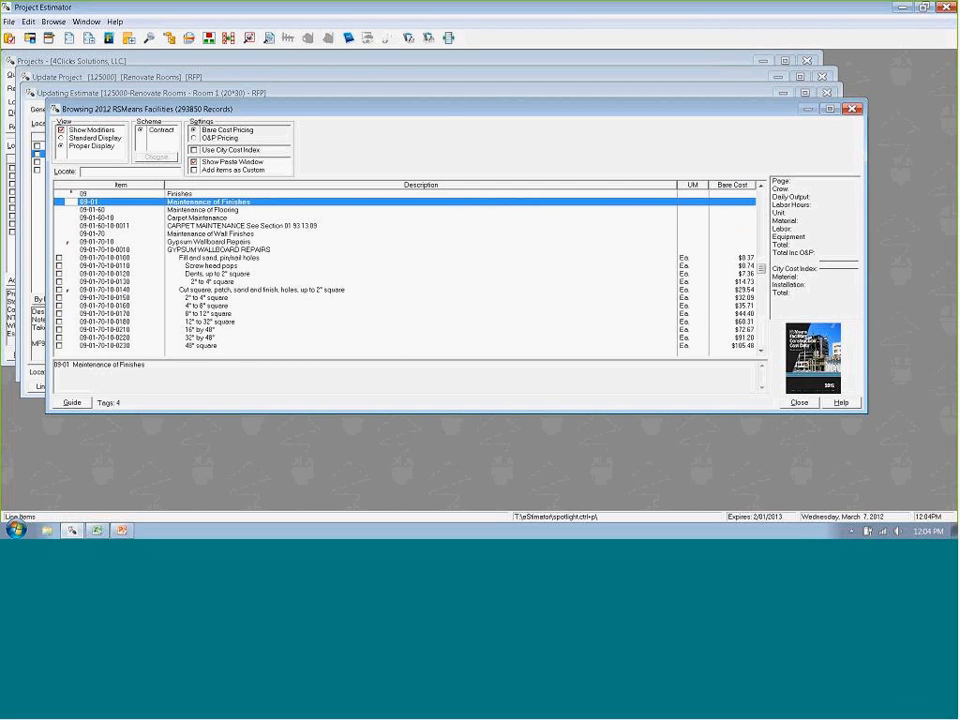
key("Down")
key("Down")
key("Down")
key("Down")
key("Down")
key("Down")
key("Down")
key("Down")
key("Down")
key("Down")
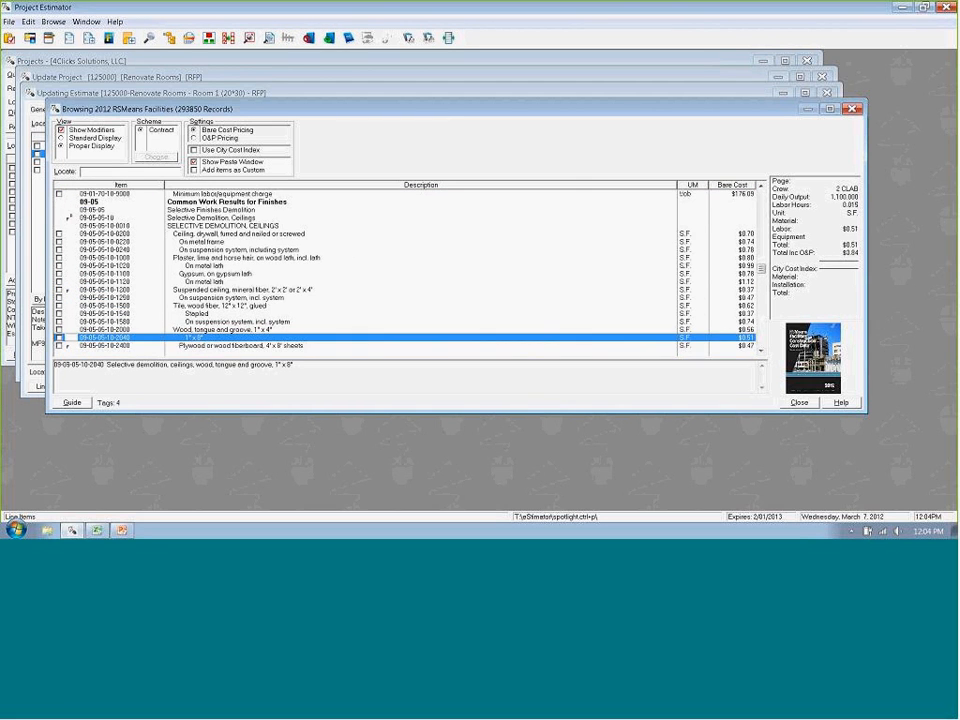
key("Down")
key("Down")
key("Down")
key("Down")
key("Down")
key("Down")
key("Down")
key("Down")
key("Down")
key("Down")
key("Down")
key("Down")
key("Down")
key("Down")
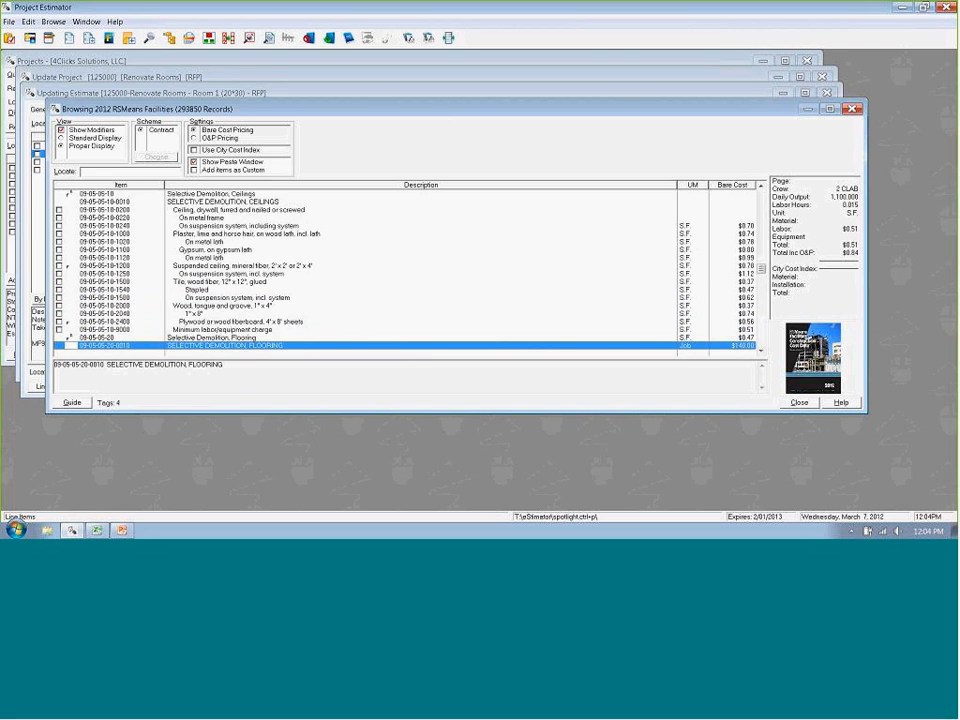
key("Up")
key("Up")
key("Up")
key("Up")
key("Up")
key("Up")
key("Up")
key("Up")
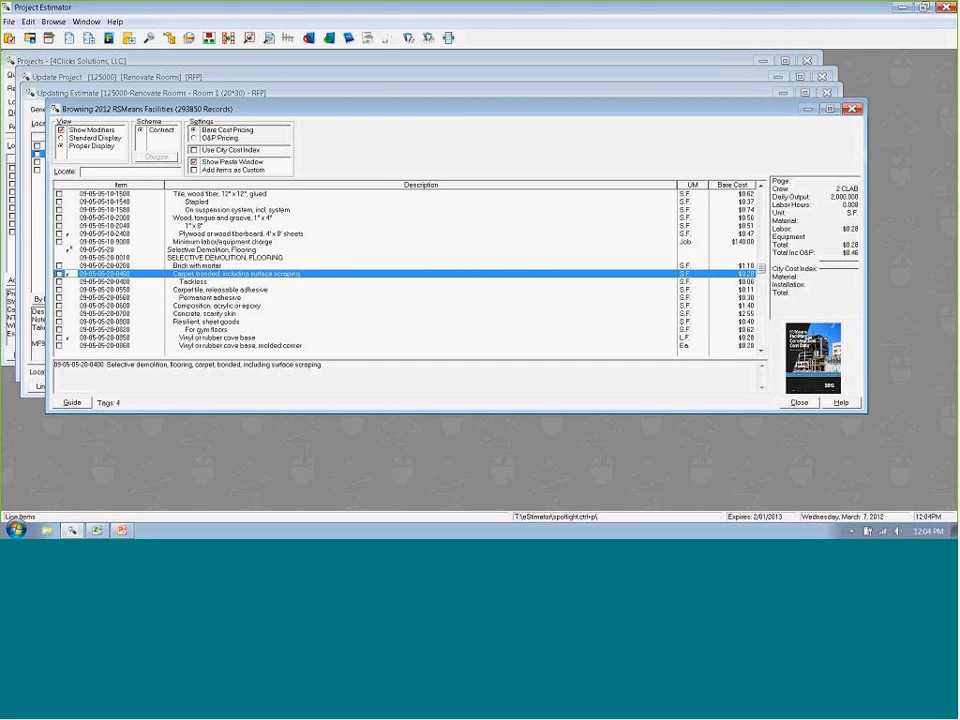
key("space")
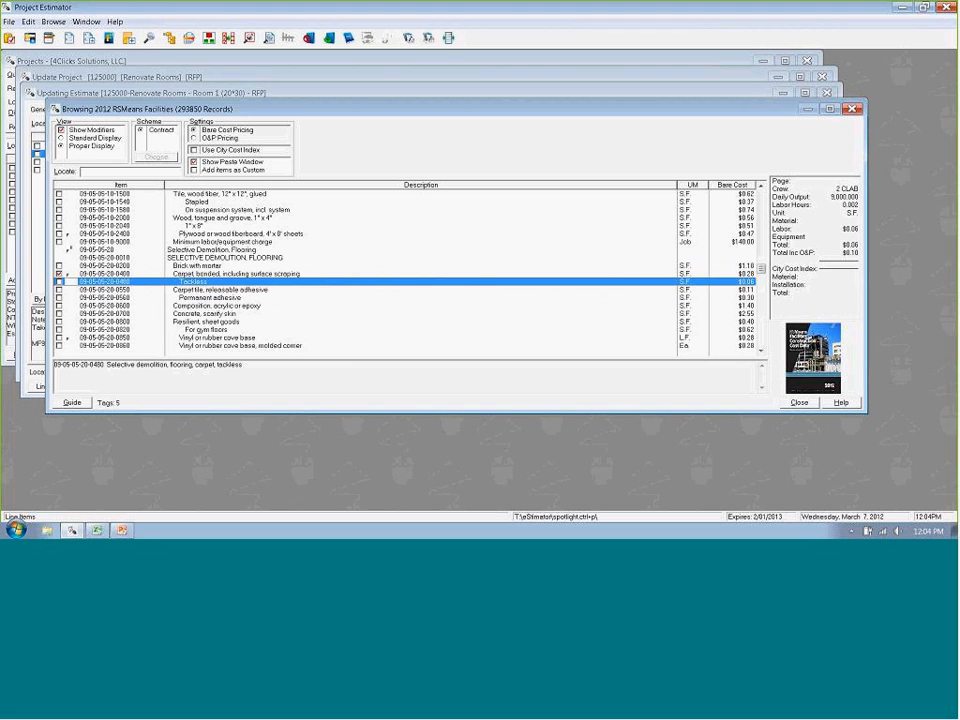
- Try pasting the tagged line items to the estimate, dismiss the paste window, and leave the cost browser
right_click(407, 234)
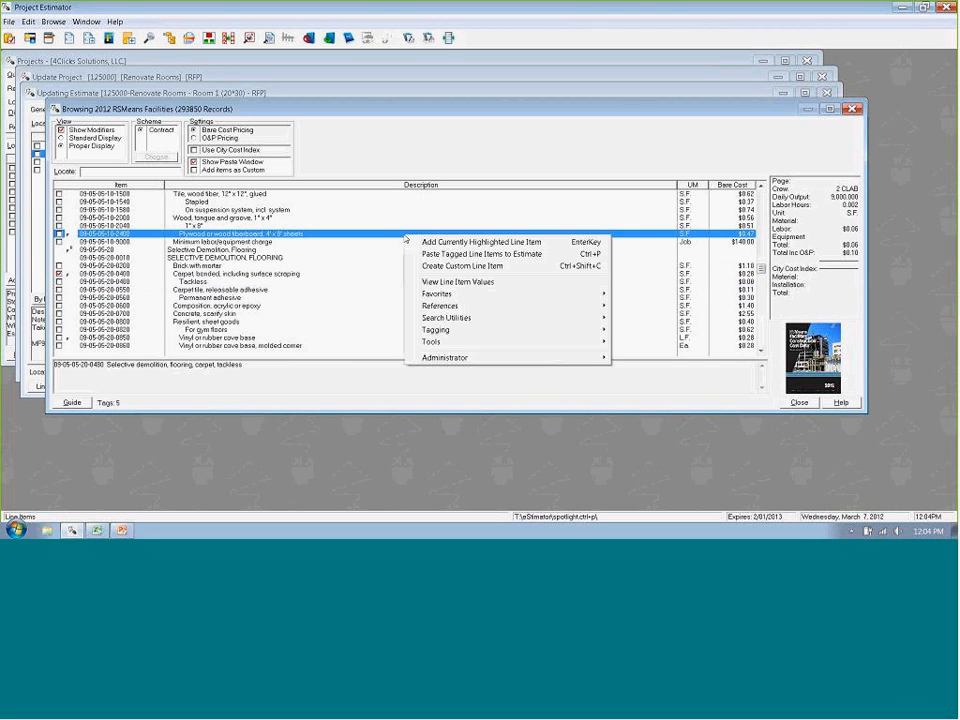
left_click(533, 255)
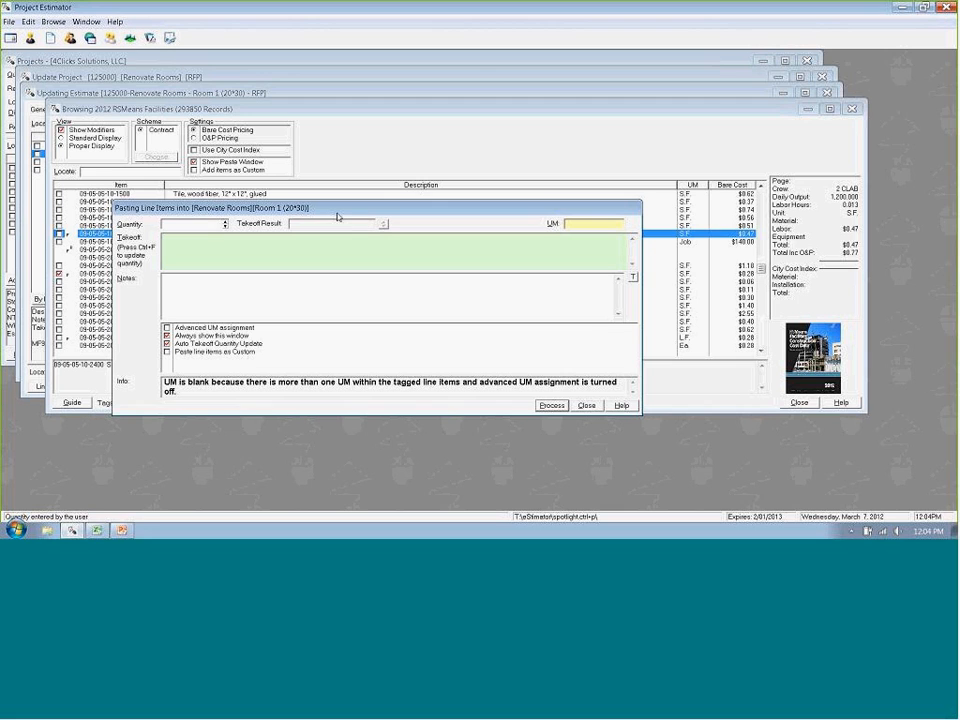
left_click(588, 406)
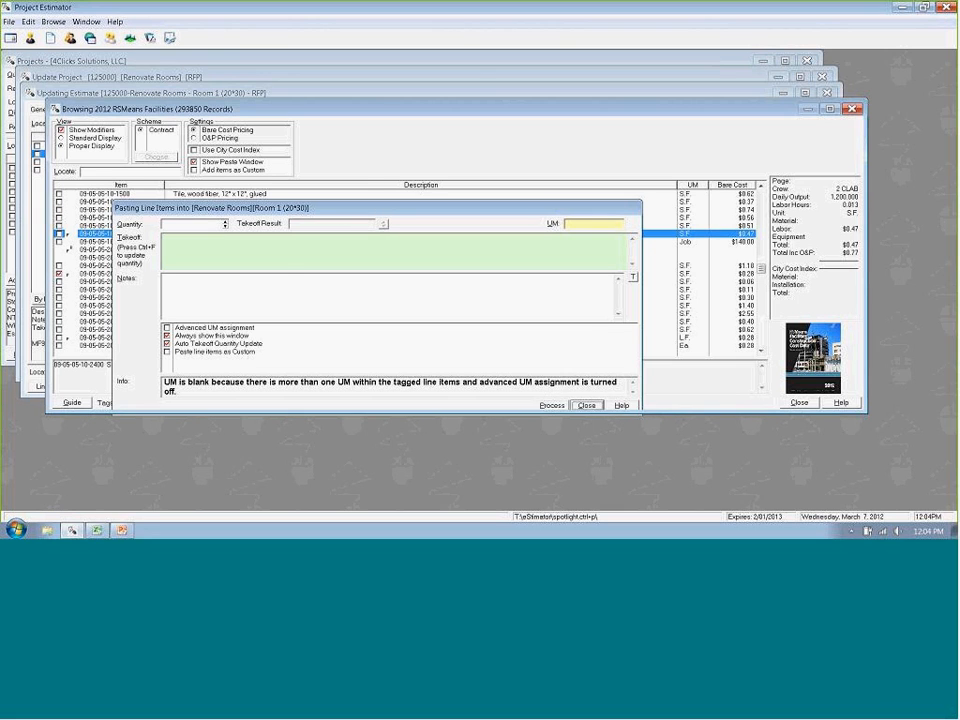
left_click(195, 162)
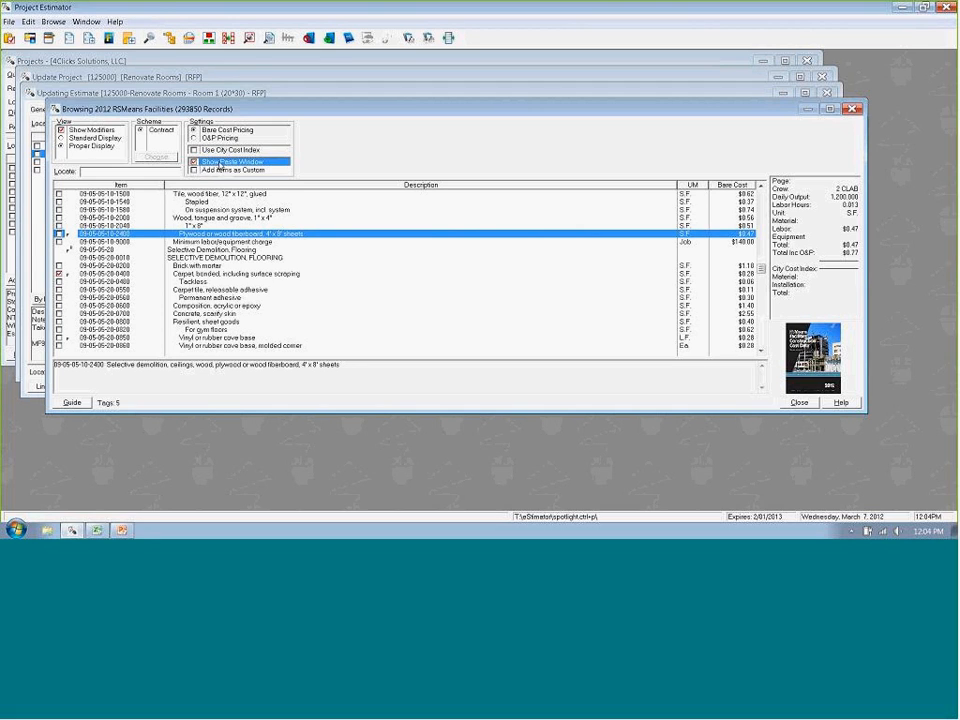
left_click(797, 403)
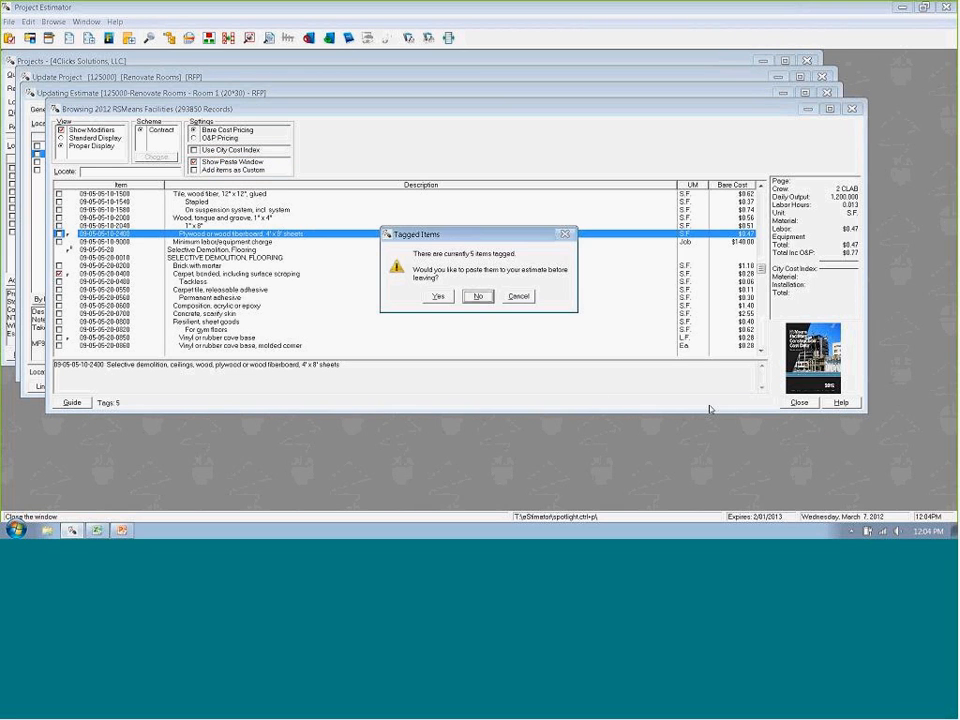
left_click(435, 296)
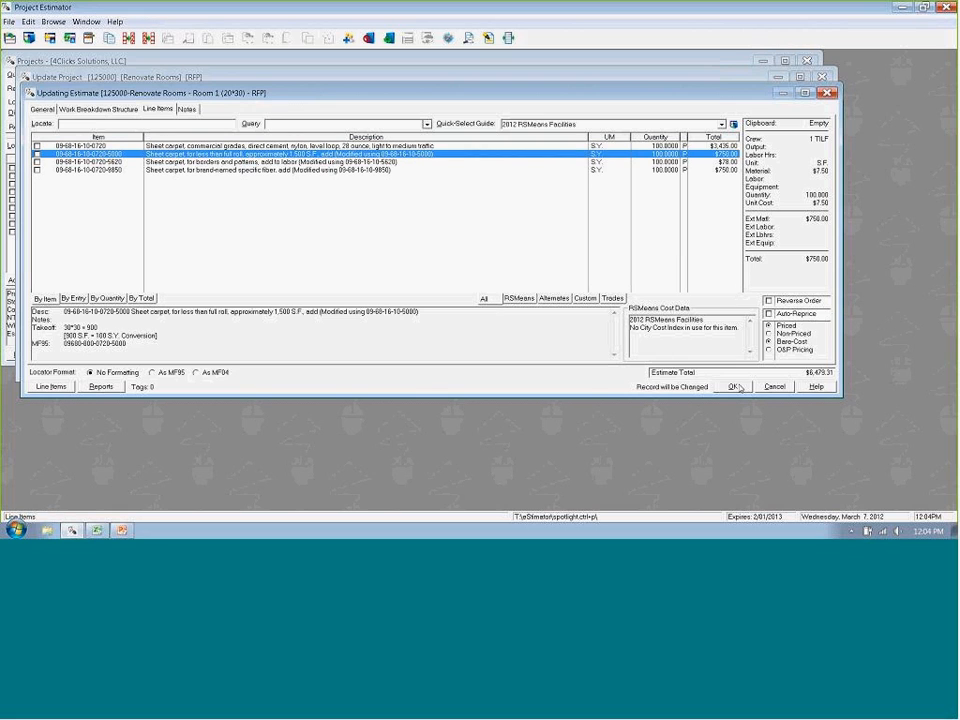
- Save the Room 1 (20*30) estimate and open the Room 2 (25*35) estimate
left_click(735, 387)
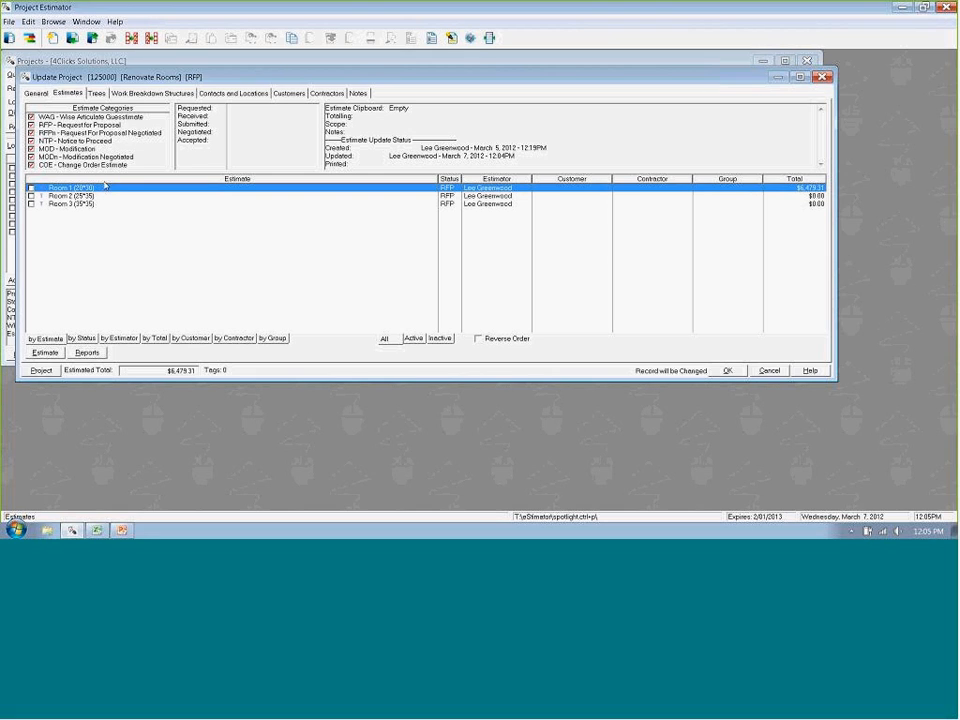
key("Down")
key("Down")
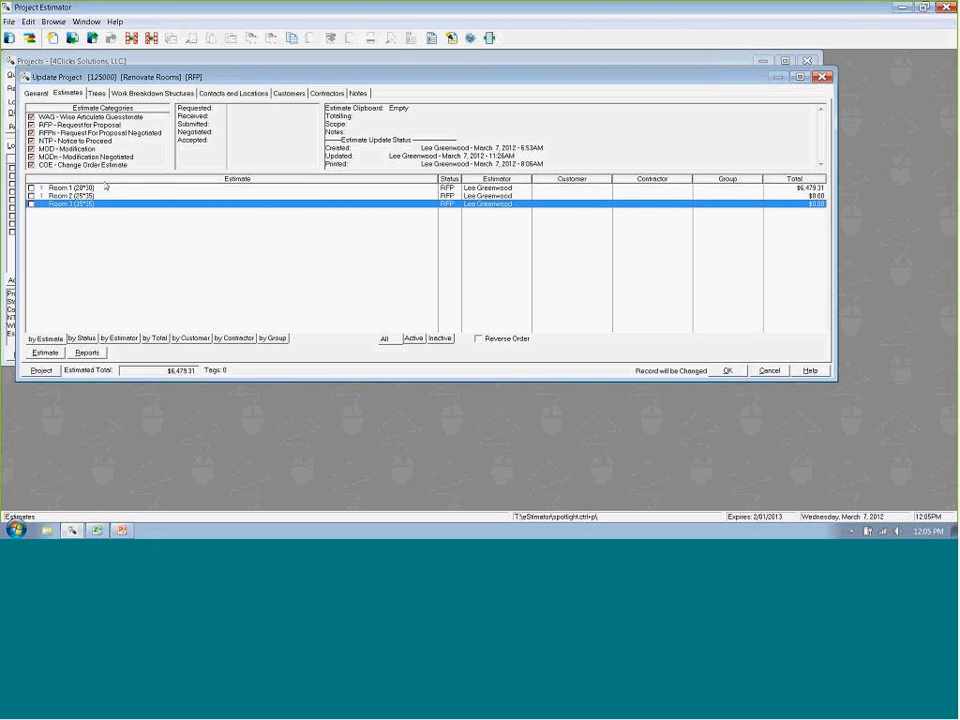
key("Up")
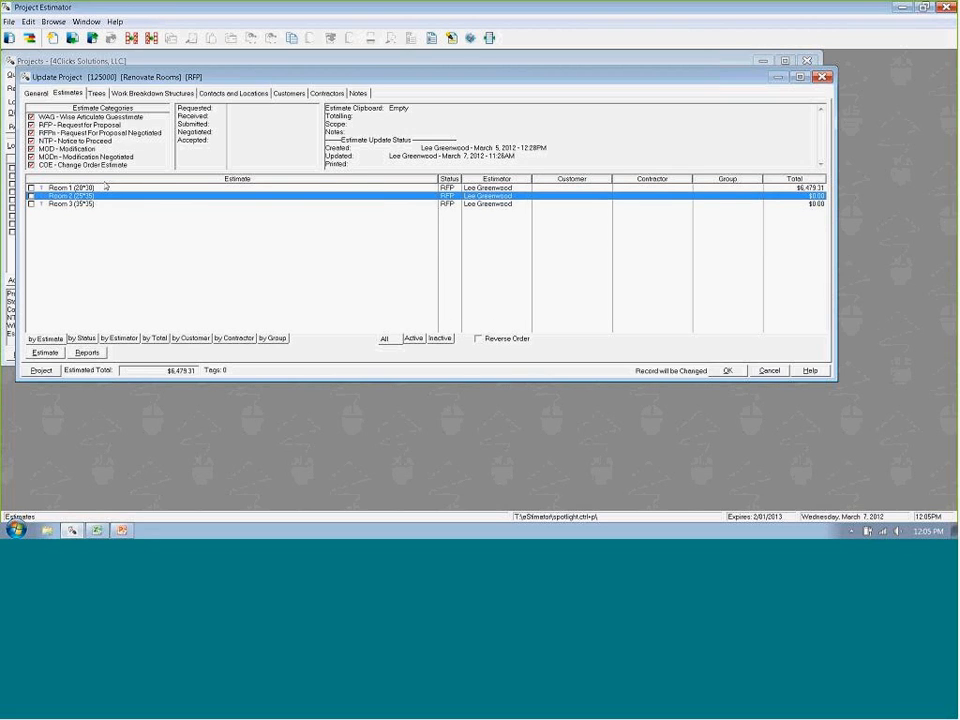
key("Return")
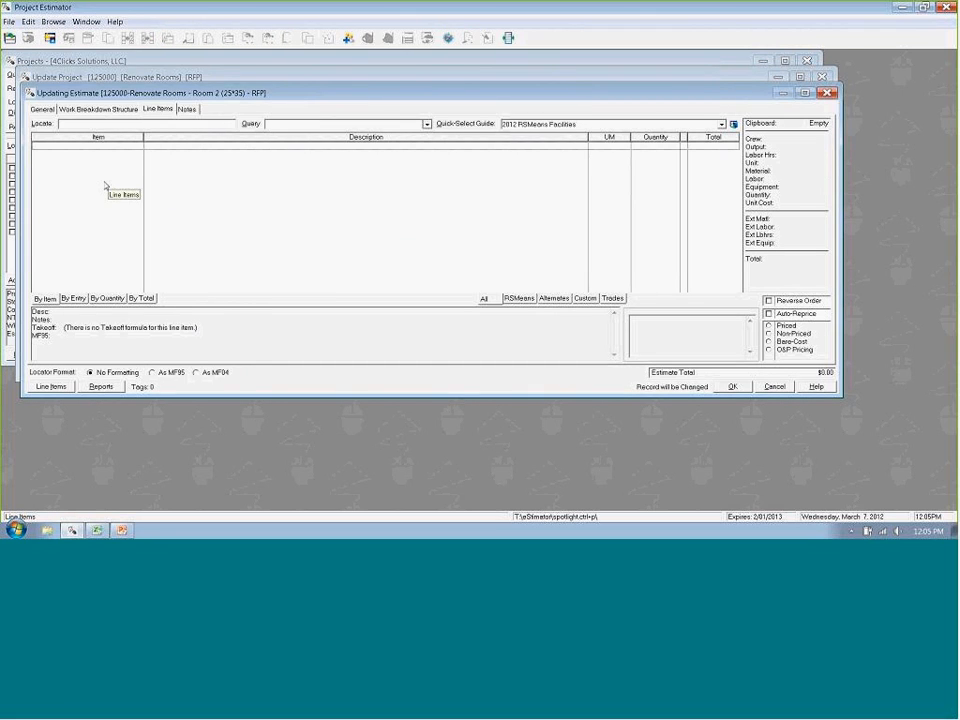
- Open the 2012 RSMeans Facilities guide for Room 2 and go to the Dumpster entry through the guide index
left_click(733, 125)
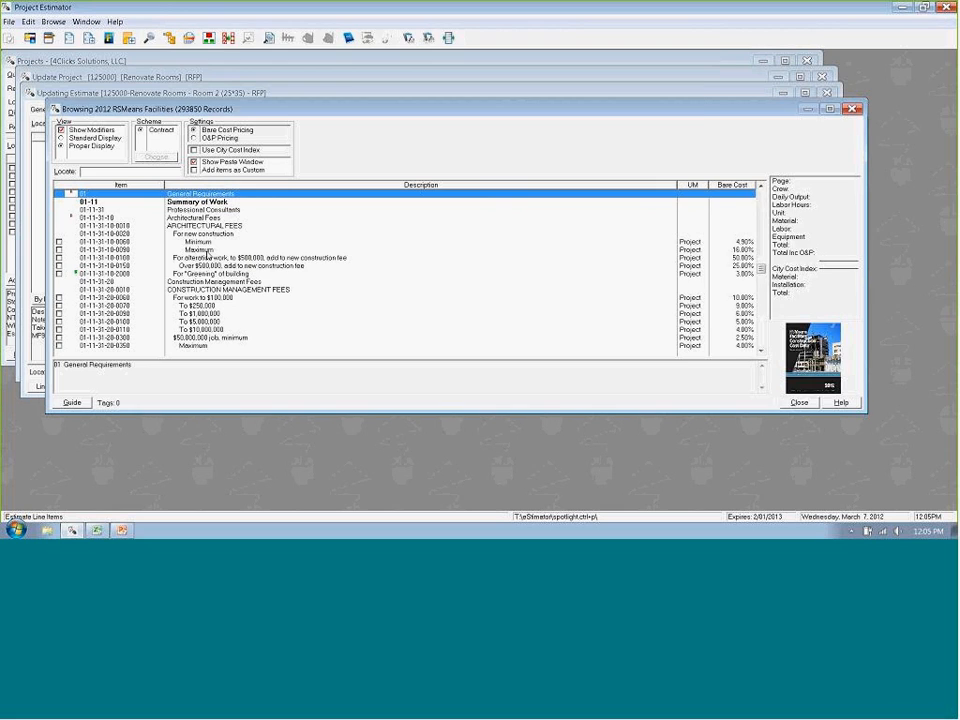
key("alt+g")
type("dumpste")
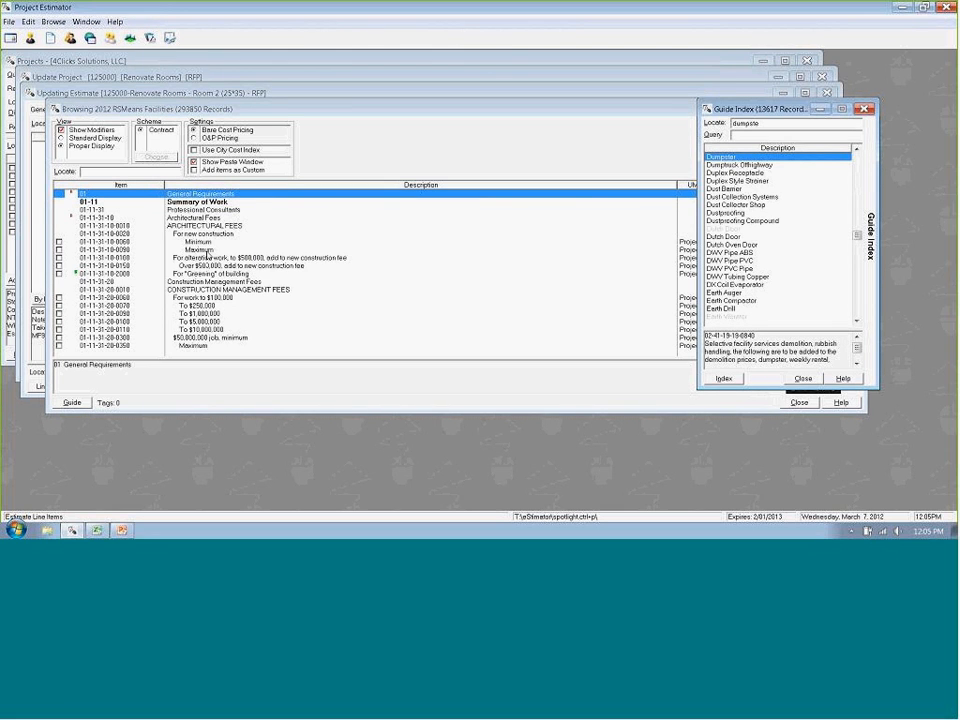
key("Return")
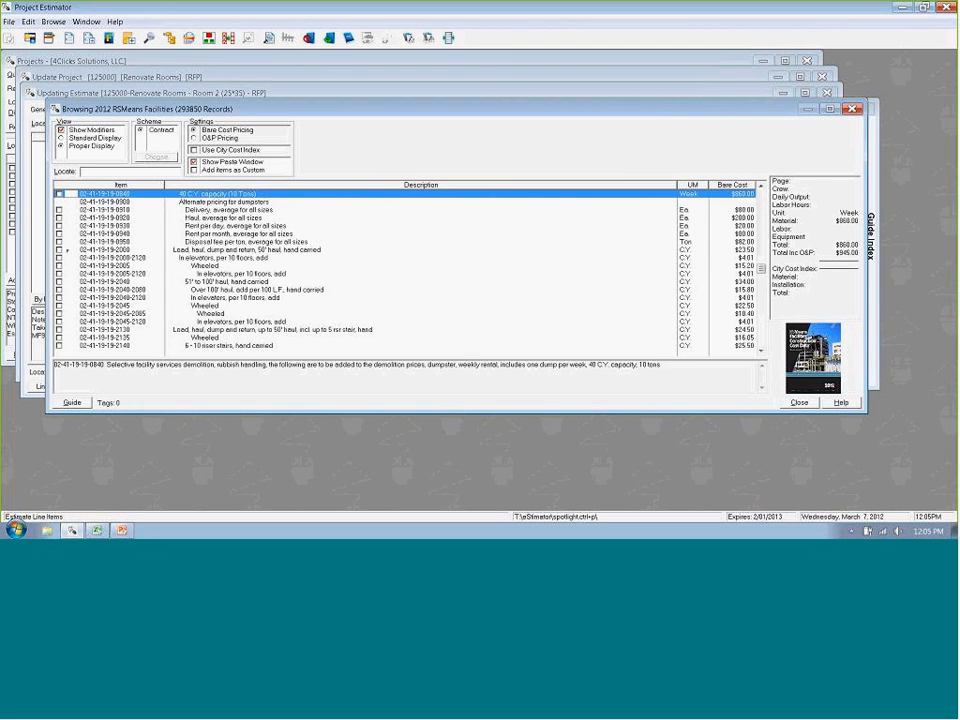
- Add the 10 C.Y. capacity (3 Tons) weekly dumpster rental to the Room 2 estimate with a quantity of 1
key("Up")
key("Up")
key("Up")
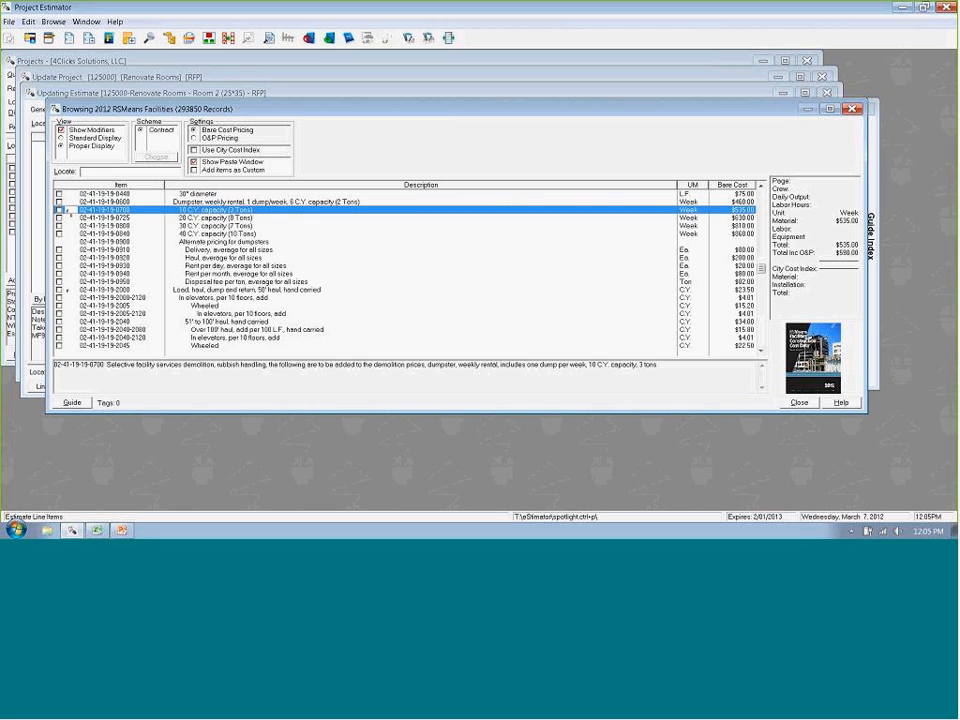
key("Return")
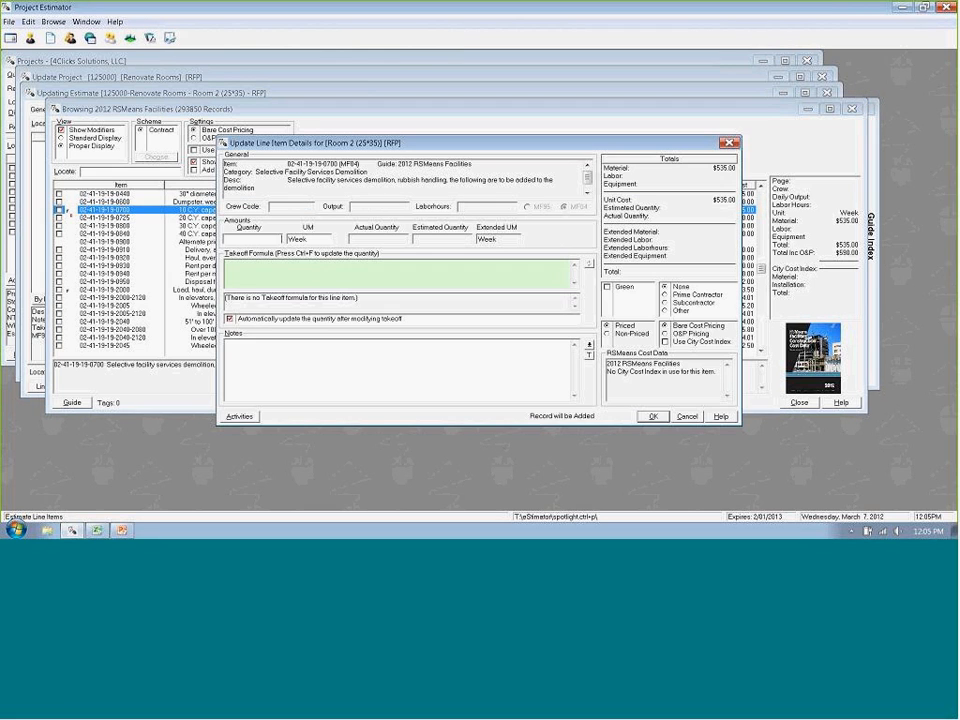
type("1")
key("Return")
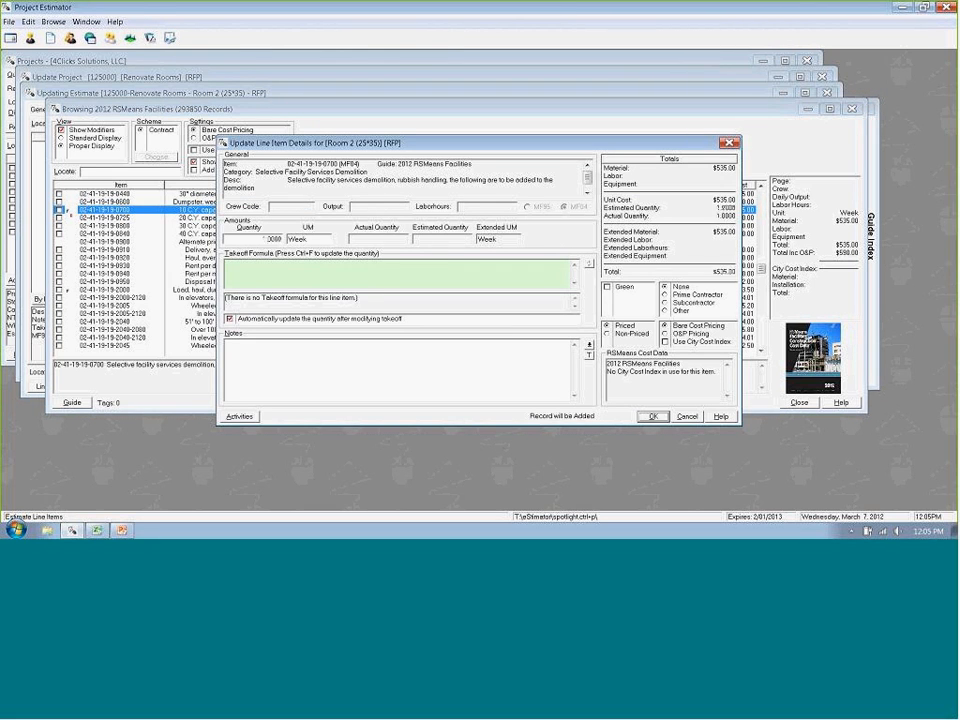
- Add the hand-carried load, haul, dump and return item with 50' haul to Room 2 with a quantity of 10
key("Down")
key("Down")
key("Down")
key("Down")
key("Down")
key("Down")
key("Down")
key("Down")
key("Down")
key("Down")
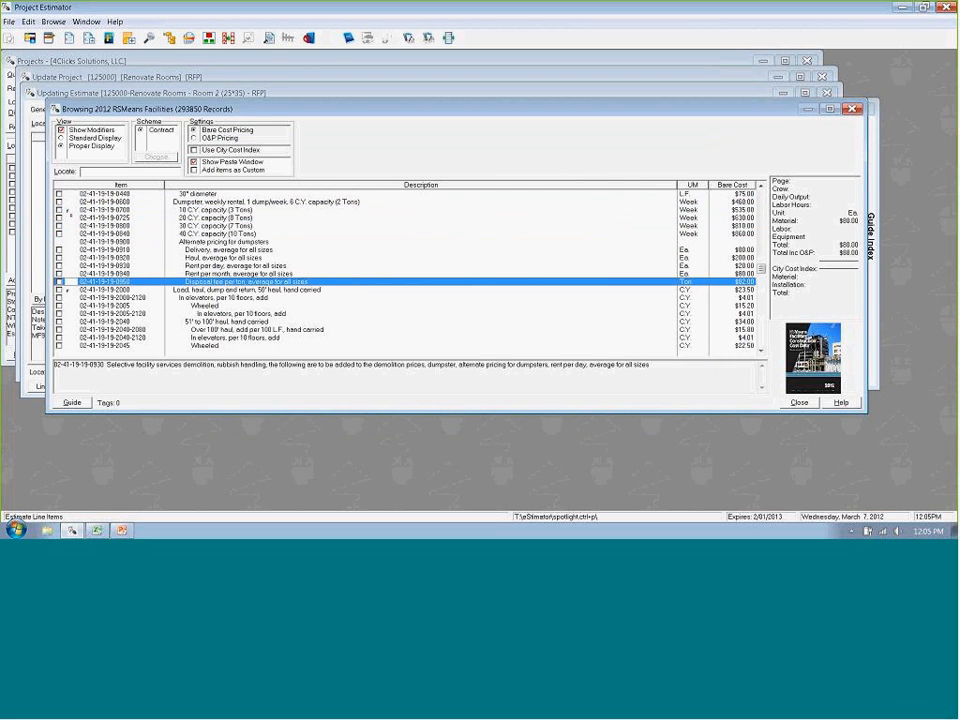
key("Return")
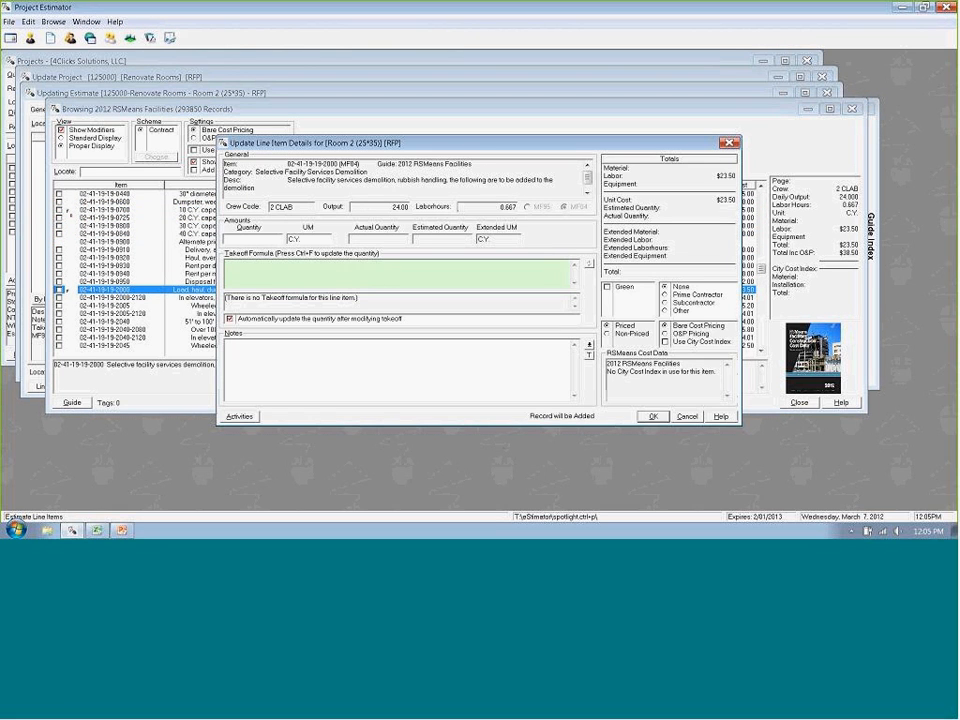
type("10")
key("Return")
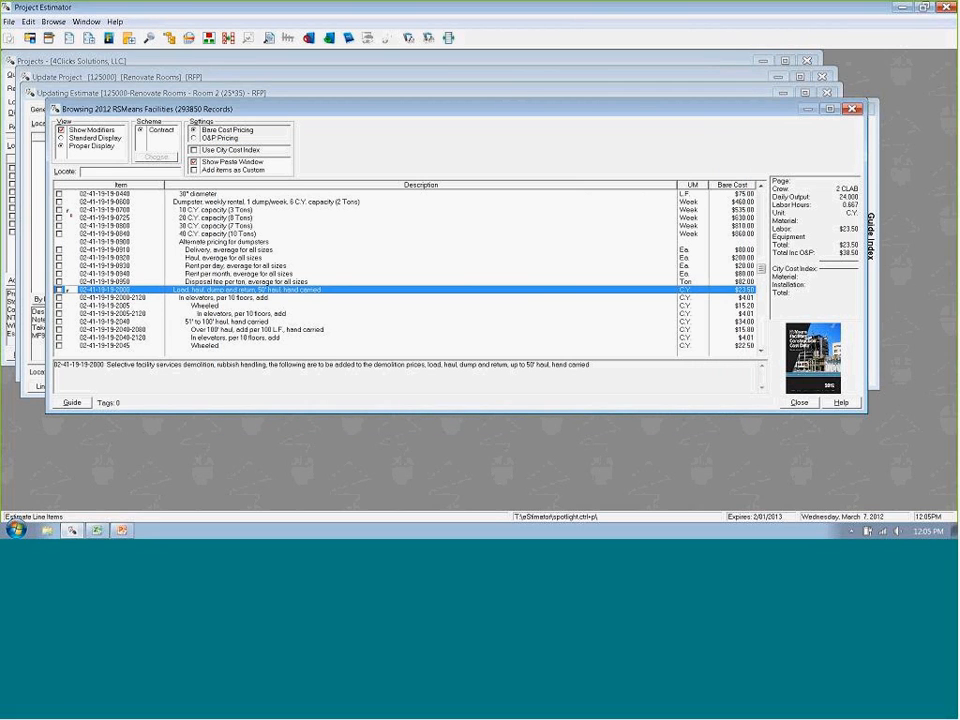
- Go to the Carpet Nylon entry of the 2012 RSMeans Facilities guide through the guide index
left_click(871, 237)
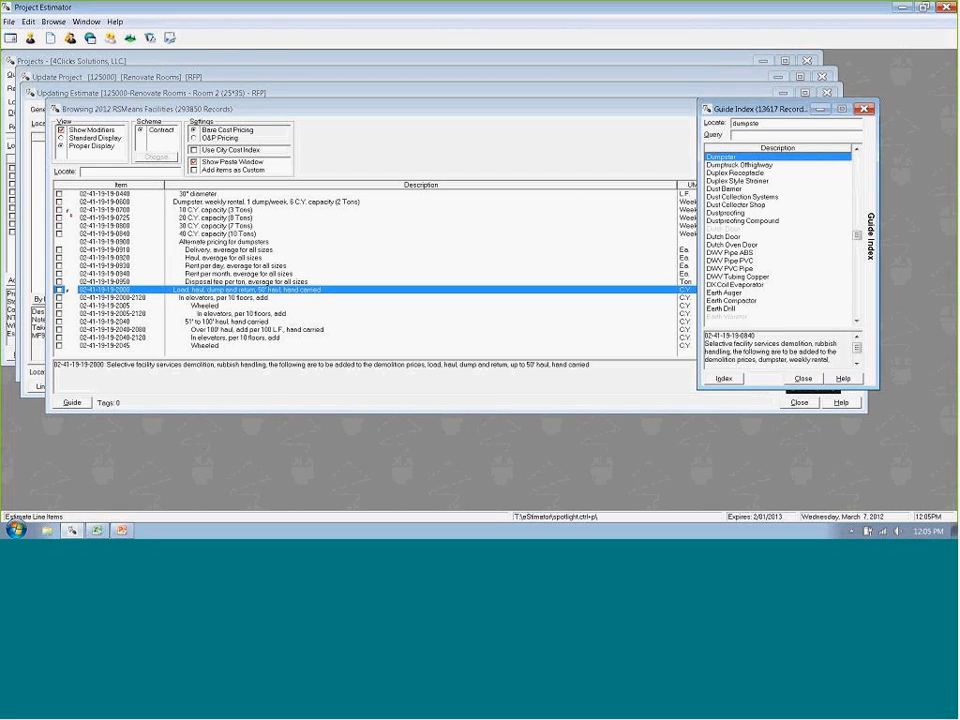
type("carpet")
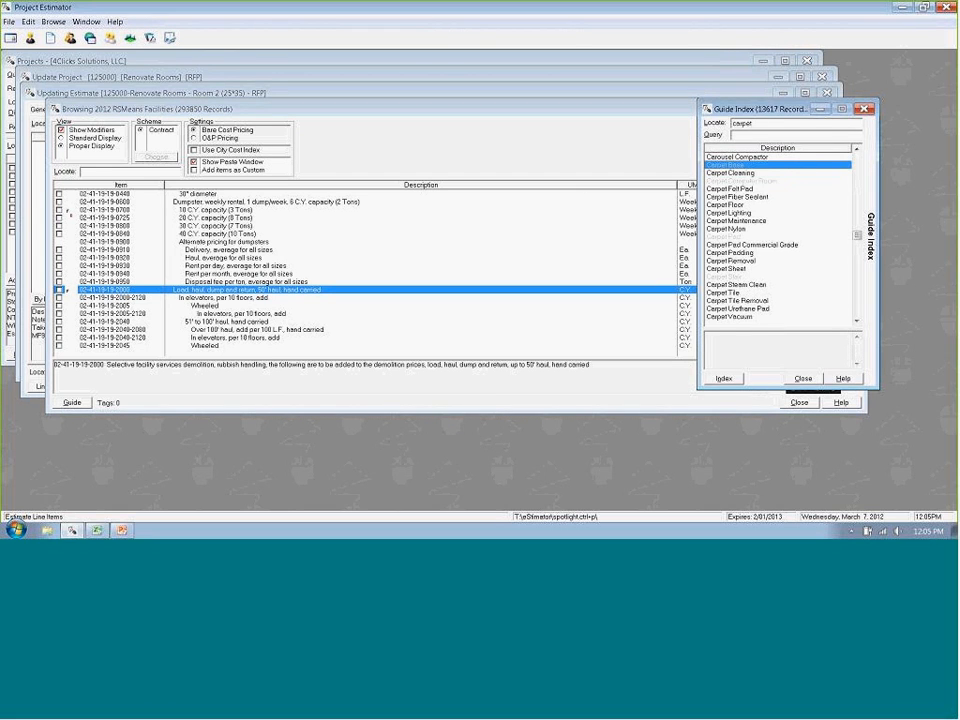
key("Down")
key("Down")
key("Down")
key("Down")
key("Down")
key("Down")
key("Down")
key("Down")
key("Return")
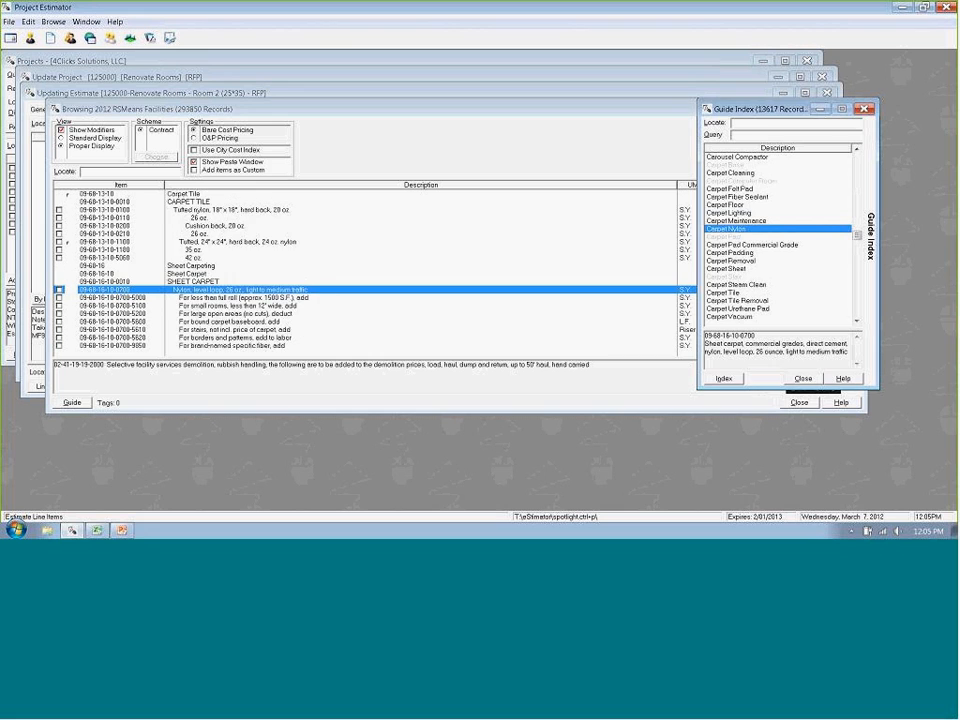
- Tag the 28 oz. light to medium traffic nylon sheet carpet and its modifier for less than a full roll
key("Down")
key("Down")
key("Down")
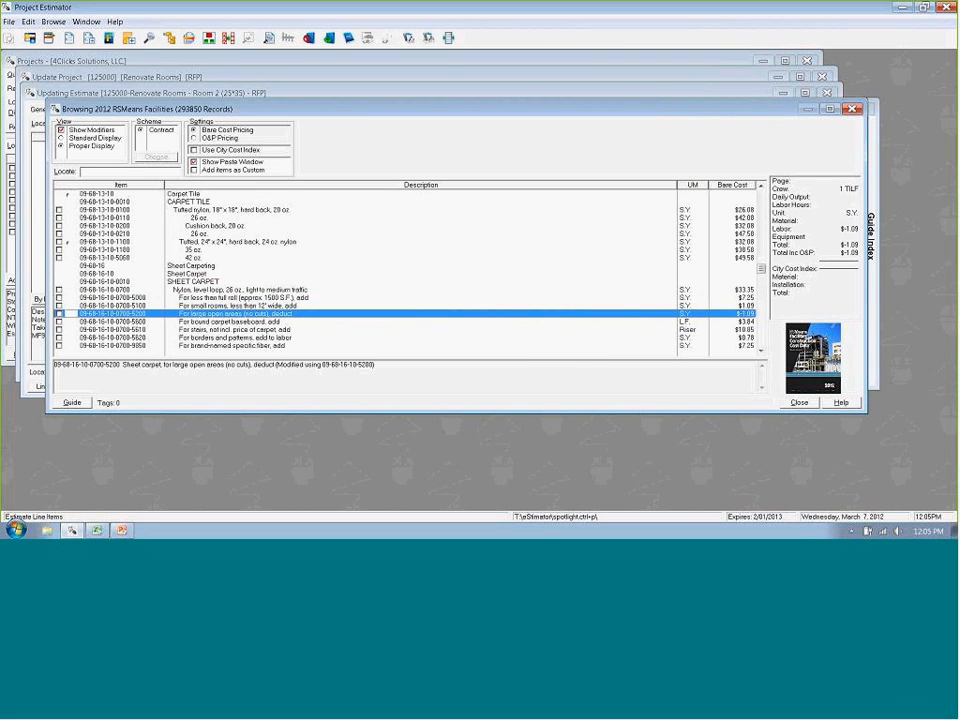
key("Down")
key("Down")
key("Down")
key("Down")
key("Down")
key("Down")
key("Down")
key("Down")
key("Down")
key("Down")
key("Down")
key("Down")
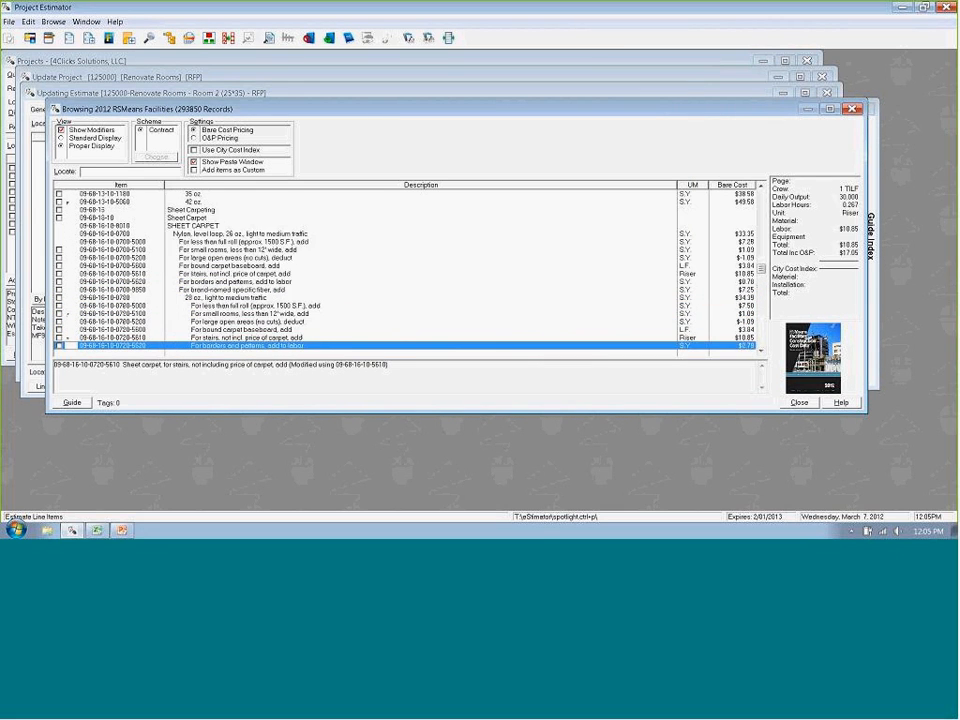
key("Up")
key("Up")
key("Up")
key("Up")
key("Up")
key("Up")
key("Up")
- Tag the 28 oz. carpet's modifiers for borders and patterns and for brand-named specific fiber
key("Down")
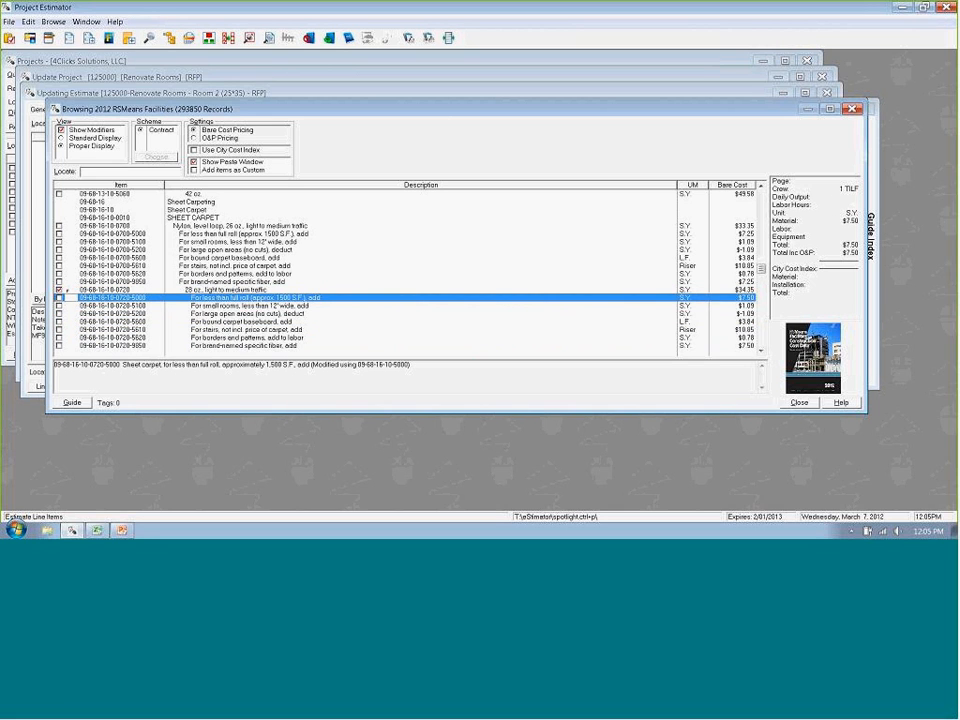
key("space")
key("Down")
key("Down")
key("Down")
key("Down")
key("Down")
key("Down")
key("Down")
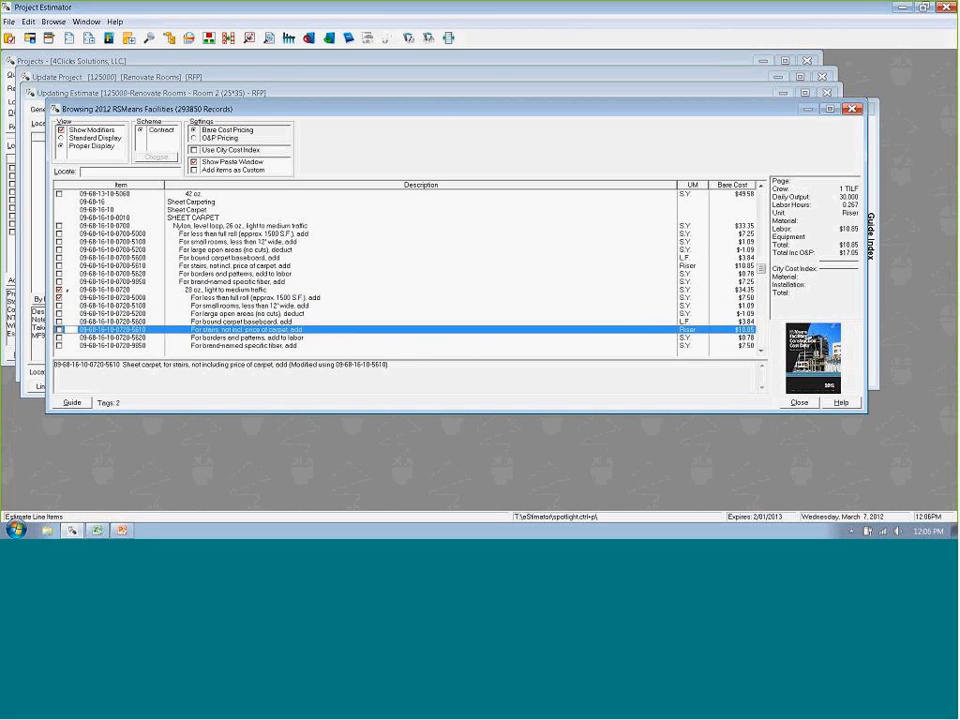
key("Up")
key("Up")
key("Up")
key("space")
key("space")
key("Up")
key("Up")
key("Up")
key("Up")
key("Up")
key("Up")
key("Up")
key("Up")
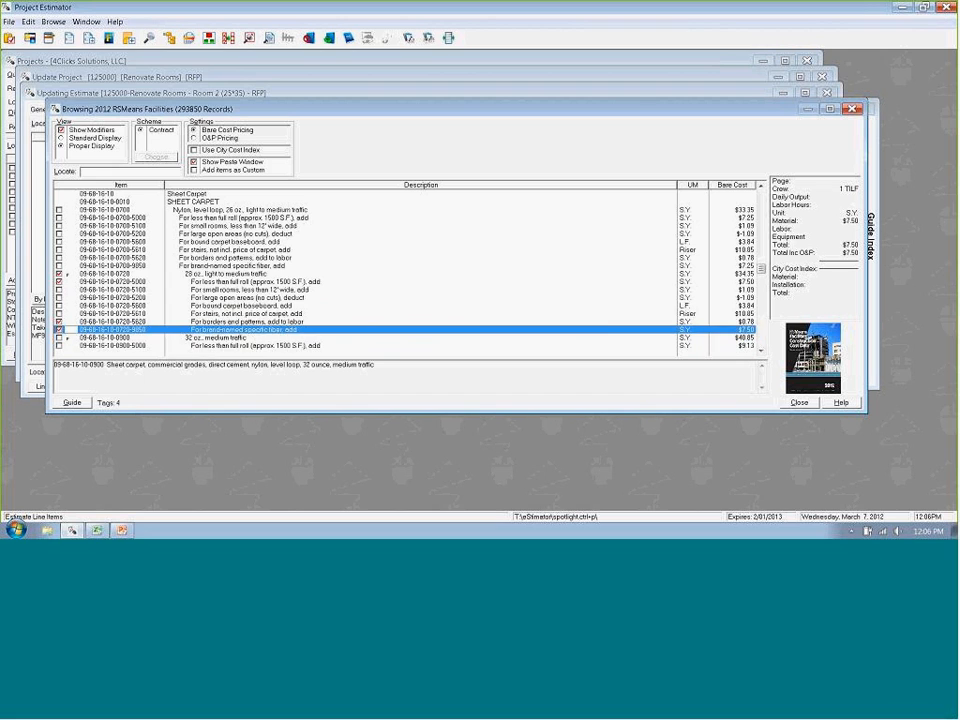
key("Down")
key("Down")
key("Down")
key("Down")
key("Down")
key("Down")
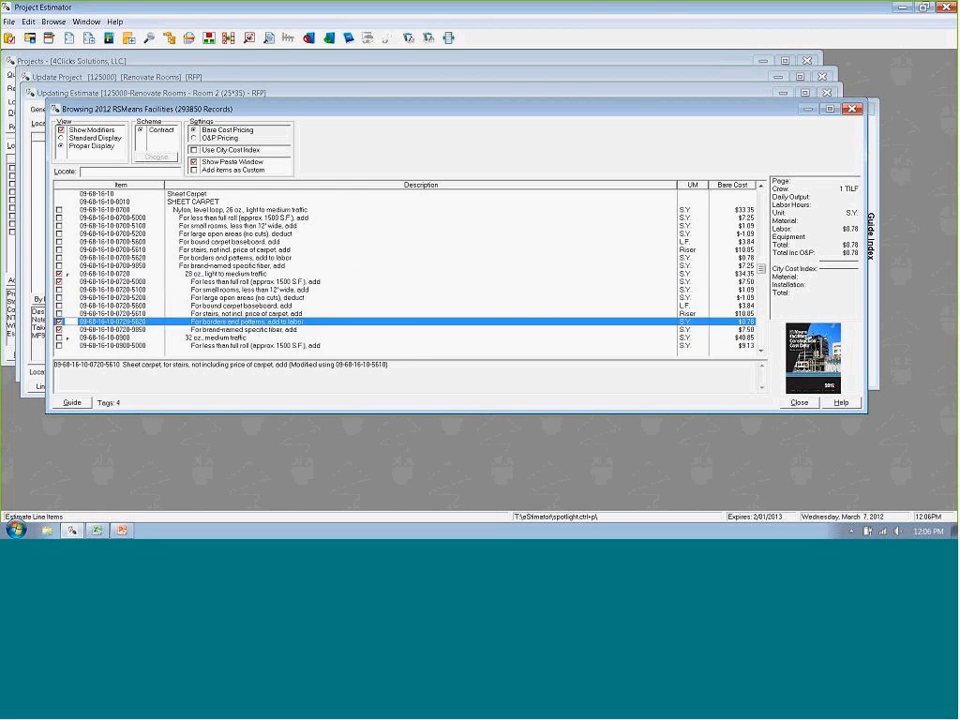
key("Up")
key("Up")
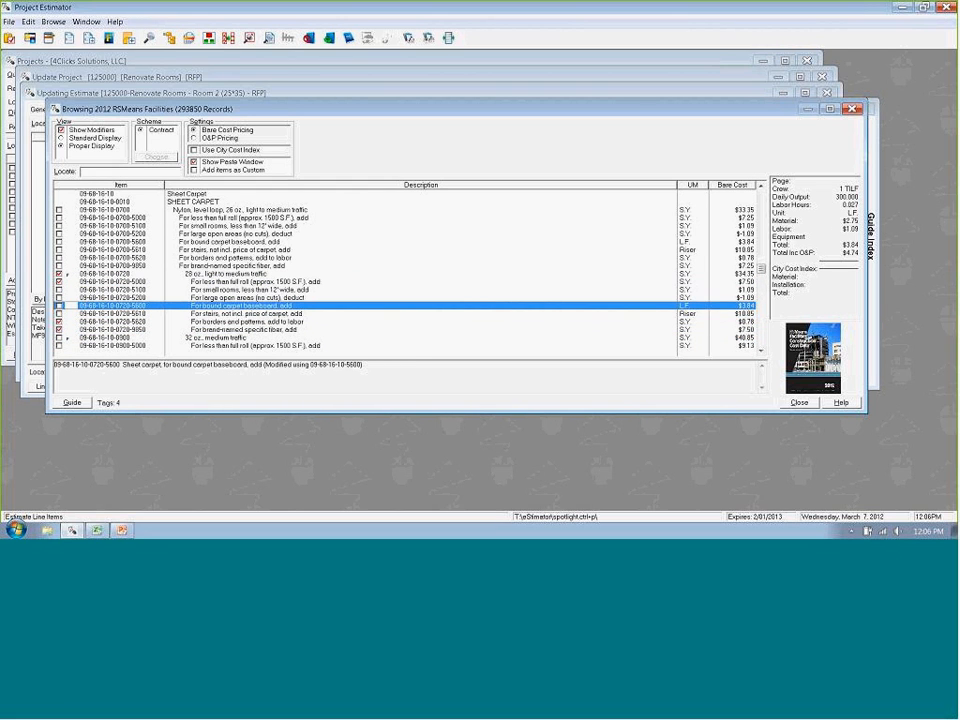
- Jump to division 09 in the guide and move down to the Selective Demolition, Flooring items
type("09")
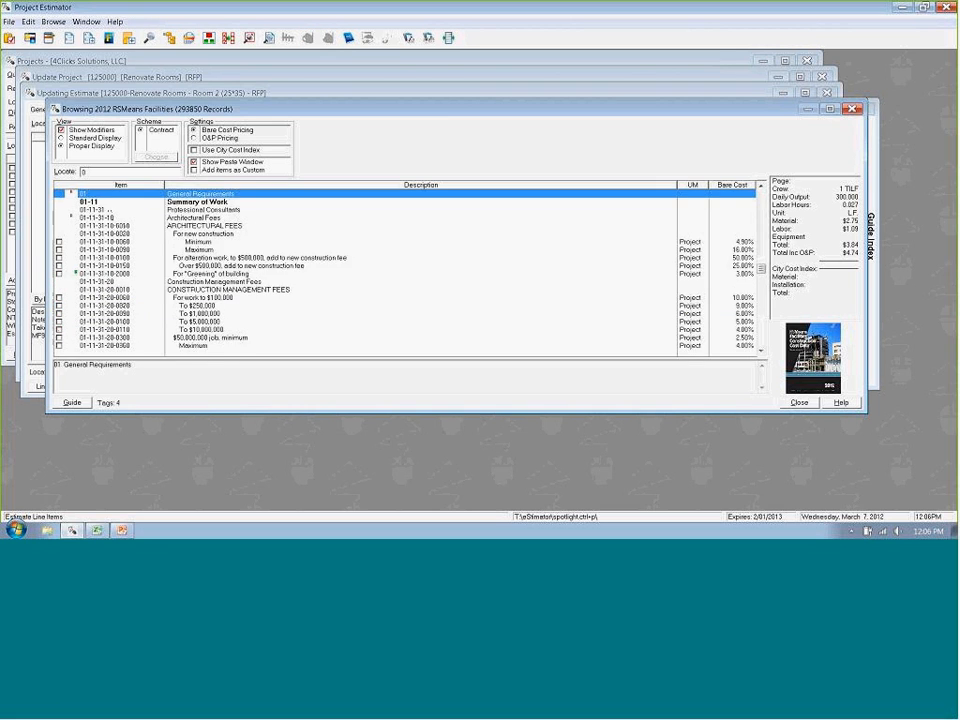
key("Down")
key("Down")
key("Down")
key("Down")
key("Down")
key("Down")
key("Down")
key("Down")
key("Down")
key("Down")
key("Down")
key("Down")
key("Down")
key("Down")
key("Down")
key("Down")
key("Down")
key("Down")
key("Down")
key("Down")
key("Down")
key("Down")
key("Down")
key("Down")
key("Down")
key("Down")
key("Down")
key("Down")
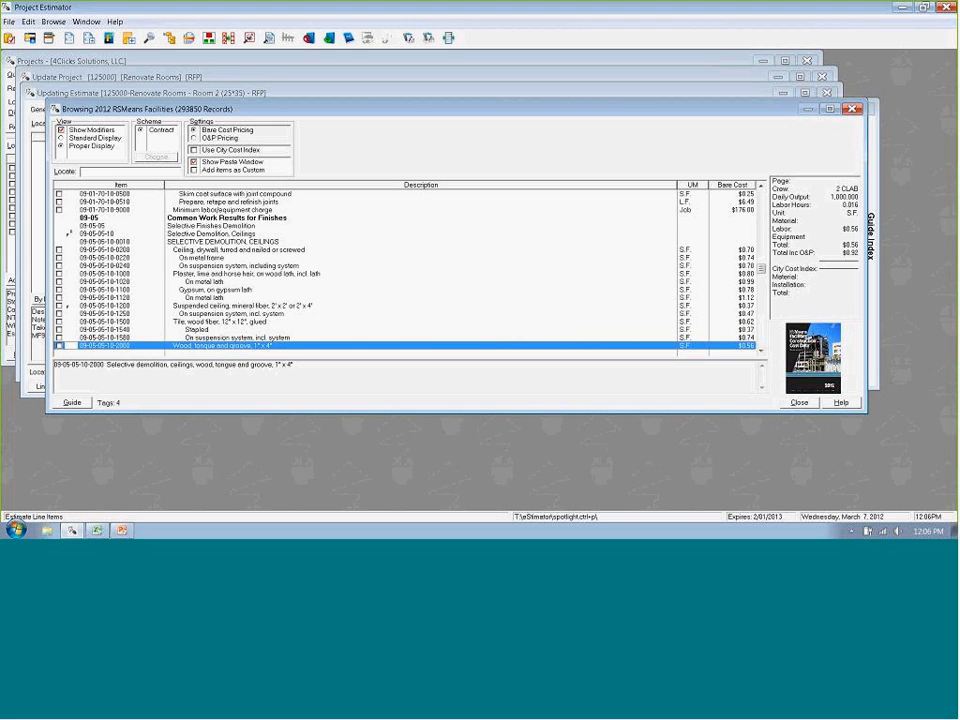
key("Up")
key("Up")
key("Up")
key("Up")
key("Up")
key("Up")
key("Up")
key("Up")
key("Down")
key("Down")
key("Down")
key("Down")
key("Down")
key("Down")
key("Down")
key("Down")
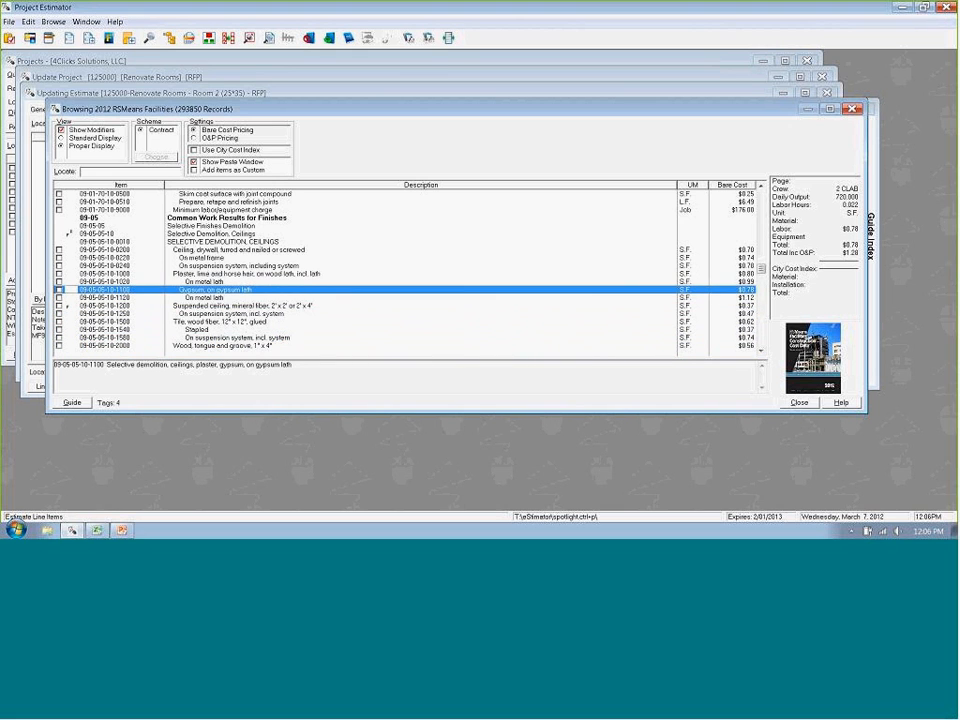
key("Down")
key("Down")
key("Down")
key("Down")
key("Down")
key("Down")
key("Down")
key("Down")
key("Down")
key("Down")
key("Down")
- Tag the demolition item for bonded carpet including surface scraping and review the list of tagged line items
key("Up")
key("Up")
key("Up")
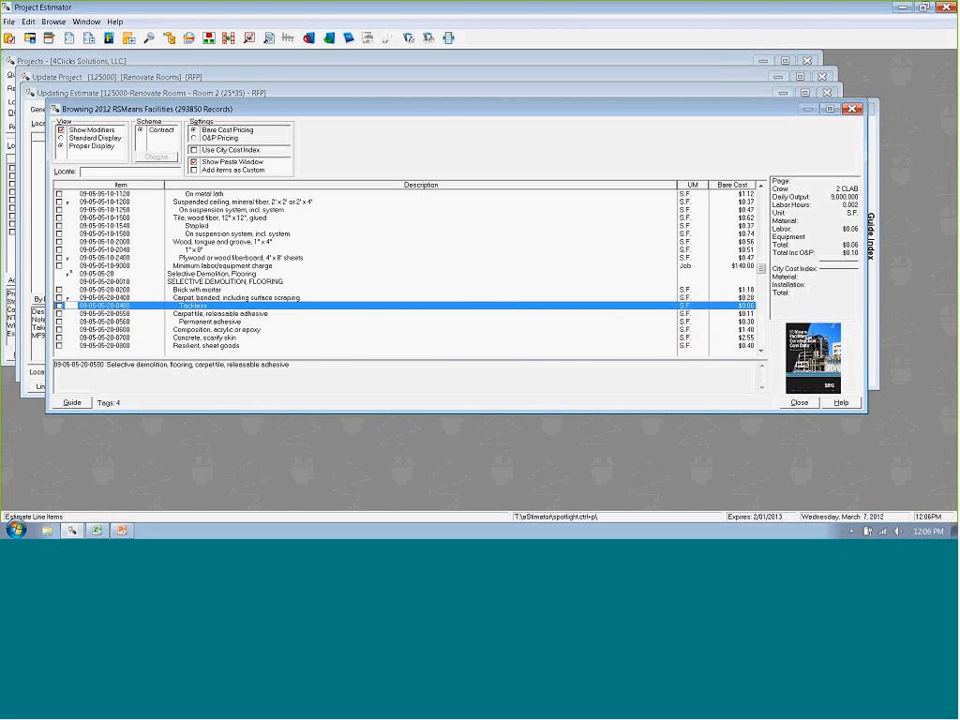
key("space")
key("Down")
left_click(107, 403)
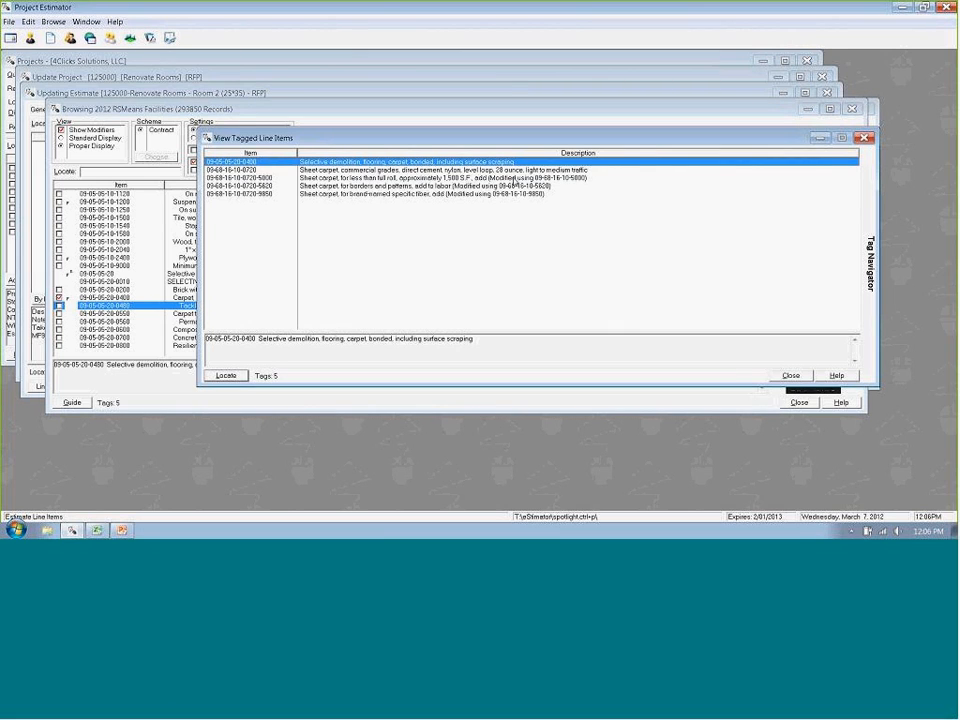
key("Escape")
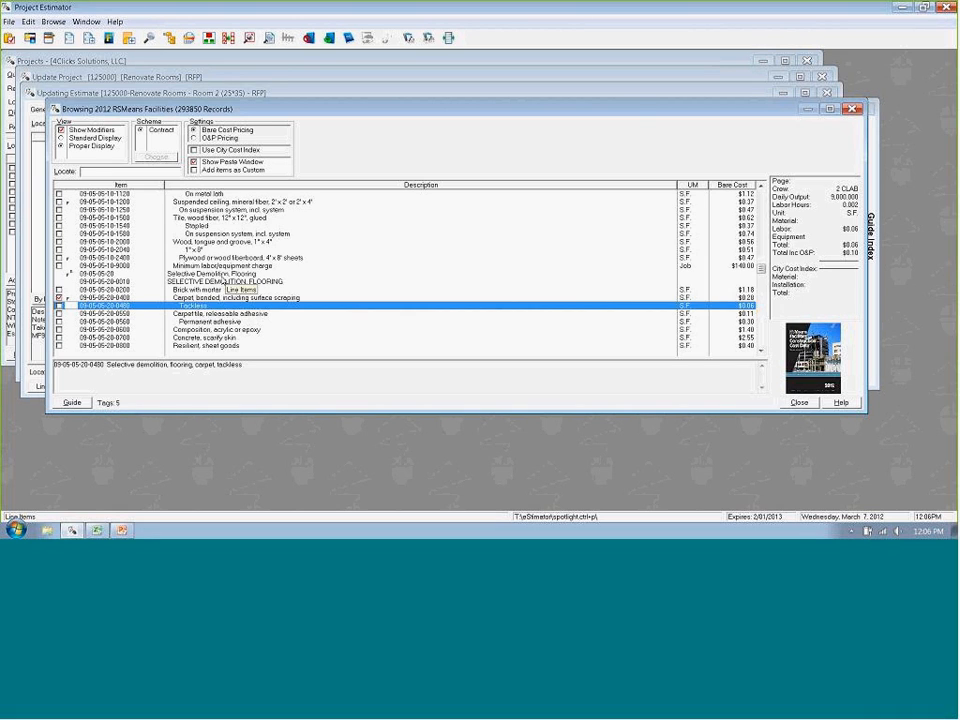
- Paste the tagged carpet items into the Room 2 estimate with unit of measure S.F. and takeoff formula 25*35
right_click(349, 250)
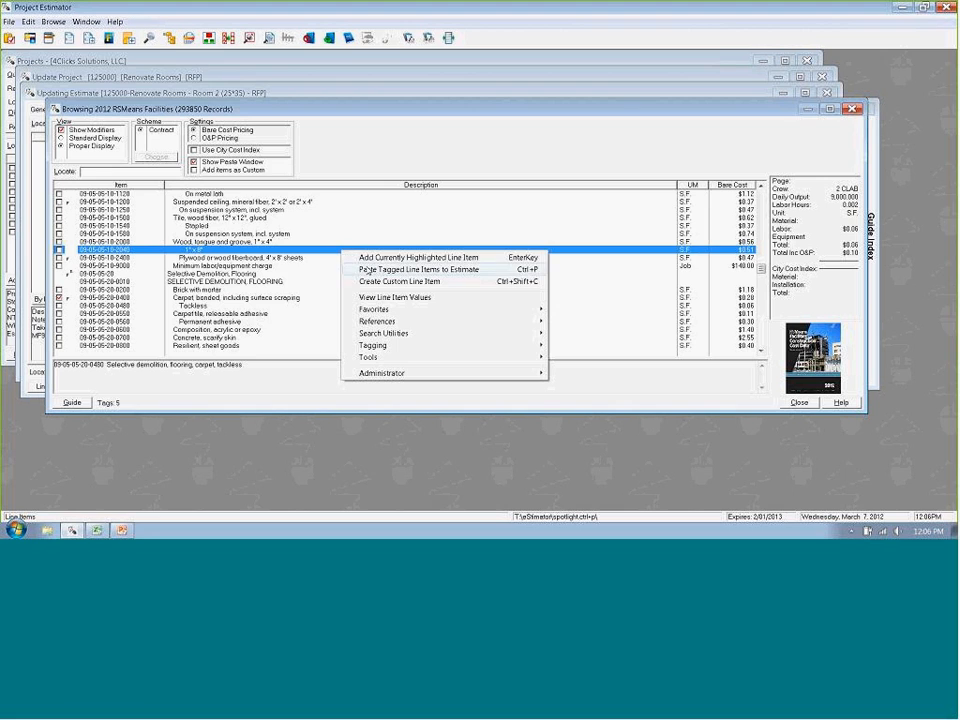
left_click(372, 268)
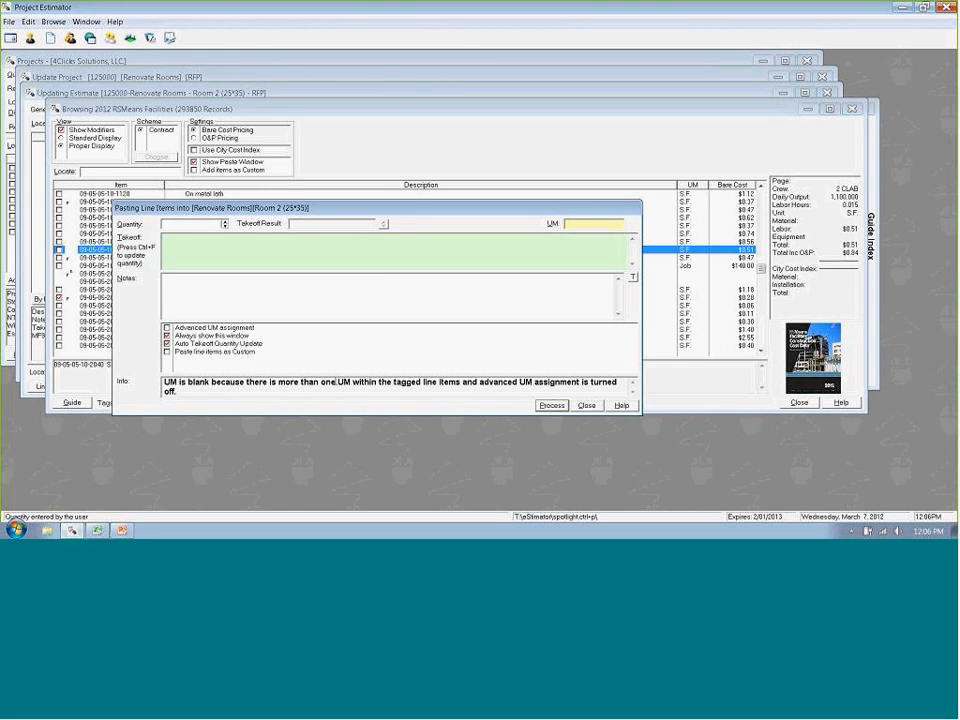
left_click(577, 223)
type("S.F.")
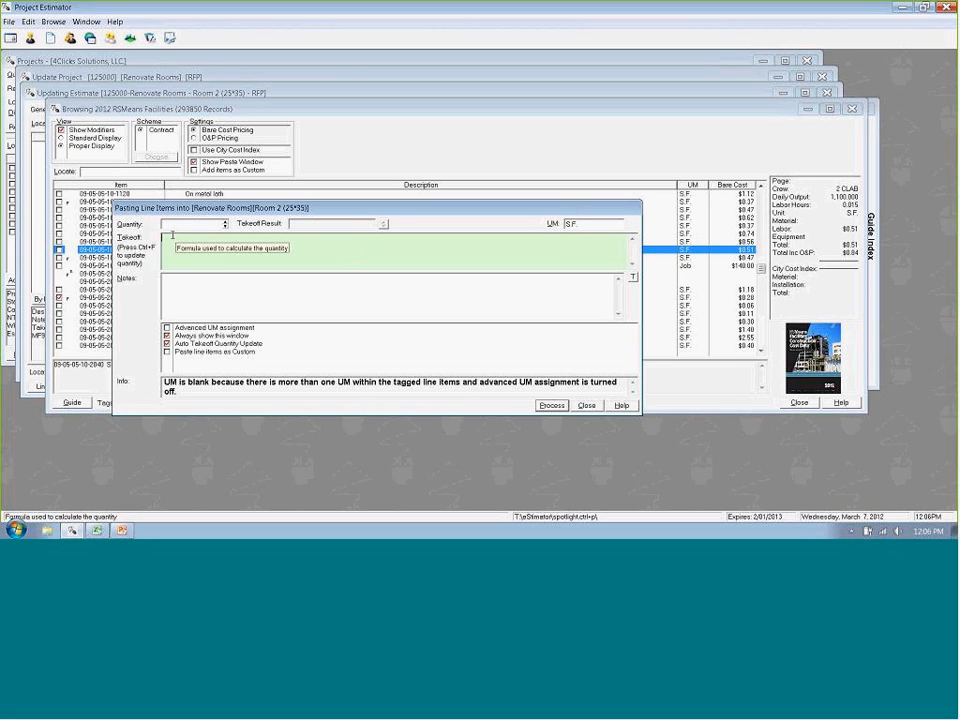
left_click(172, 235)
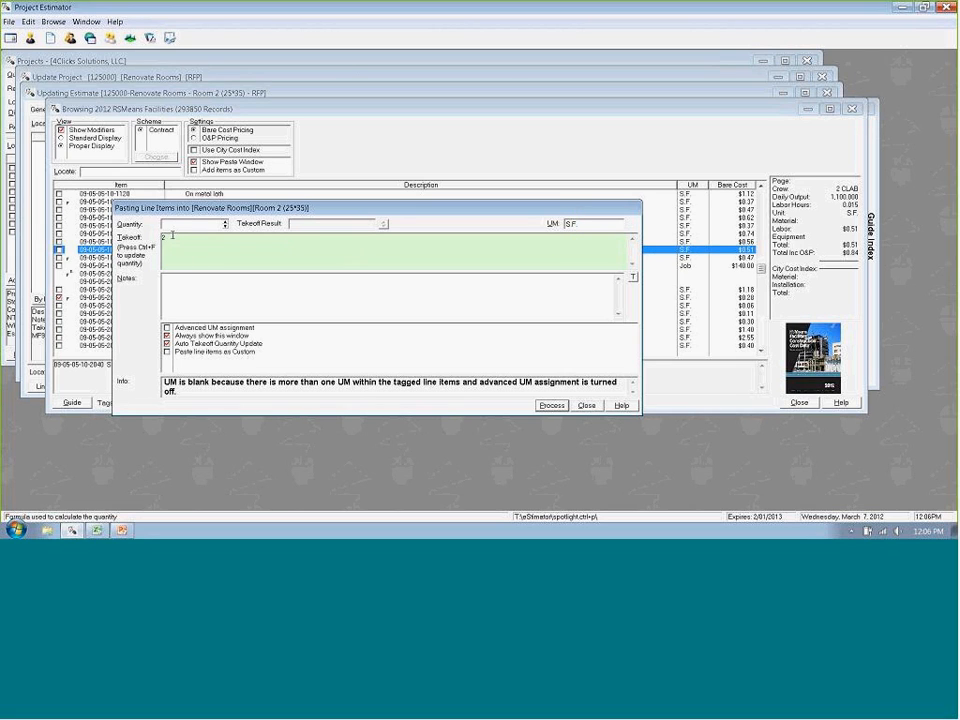
type("25*35")
key("ctrl+f")
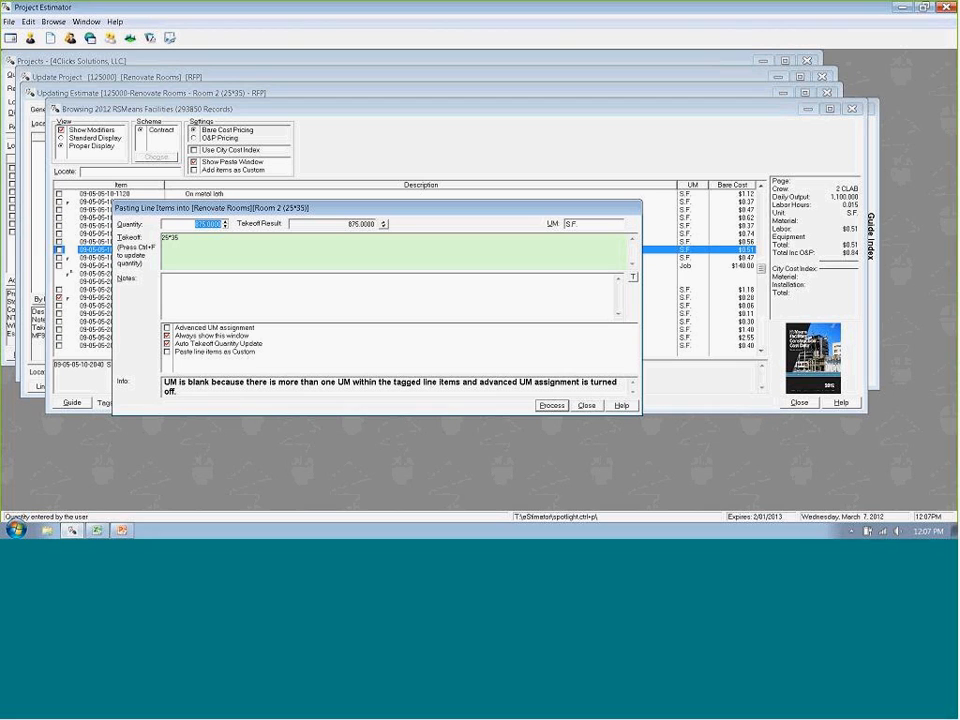
key("Return")
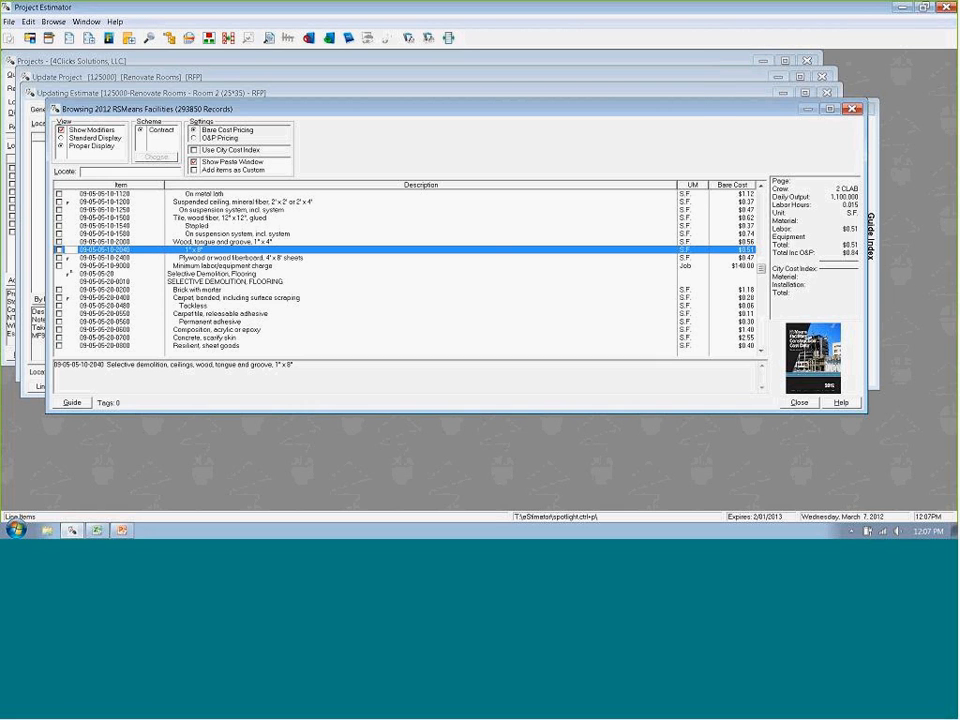
- Go to the Cove Base entry through the guide index and tag the 1/8" thick, 4" high cove base
key("alt+g")
type("cove")
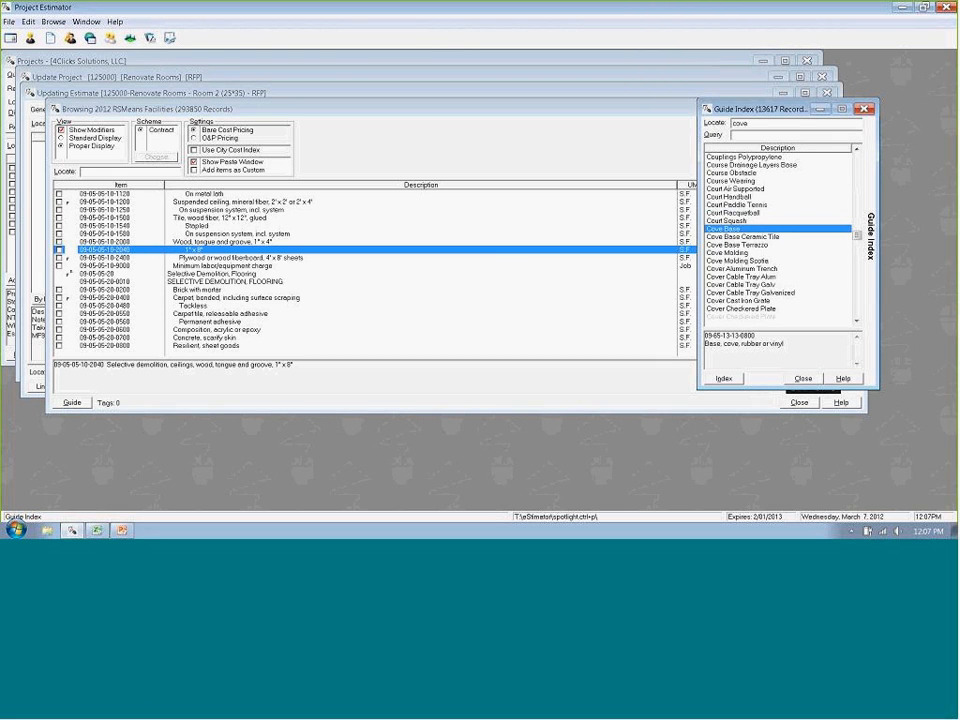
key("Return")
key("Down")
key("Down")
key("Down")
key("Down")
key("Down")
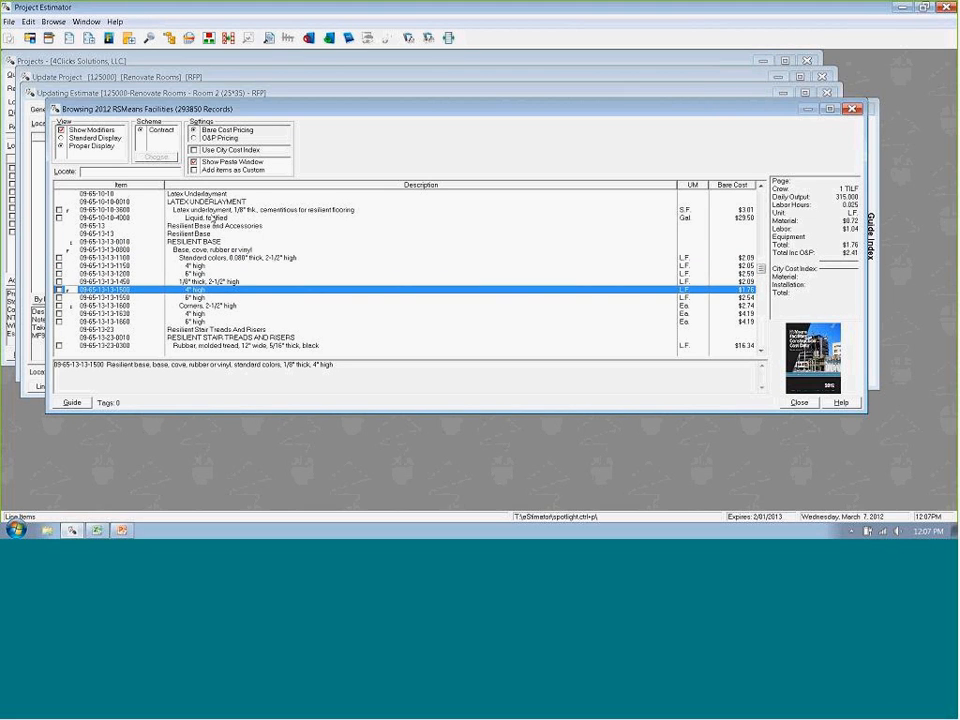
key("space")
- Add the 4" high cove base corners item to the Room 2 estimate
key("Down")
key("Down")
key("Down")
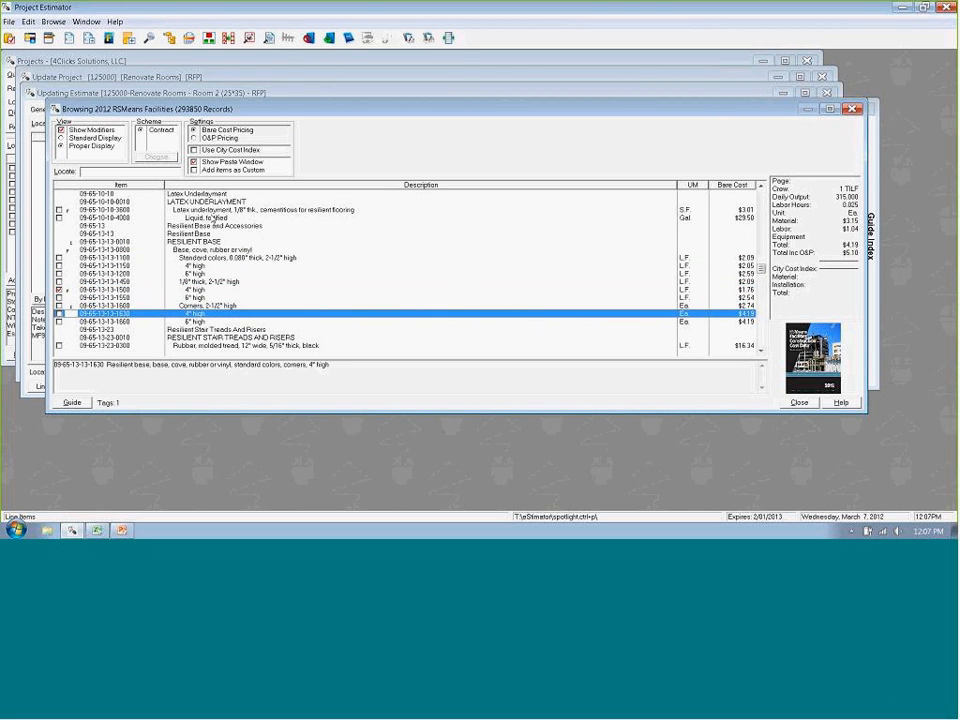
key("Return")
key("Return")
- Jump to division 09 and tag the vinyl or rubber cove base item under Selective Demolition, Flooring
type("09")
key("Down")
key("Down")
key("Down")
key("Down")
key("Down")
key("Down")
key("Down")
key("Down")
key("Down")
key("Down")
key("Down")
key("Down")
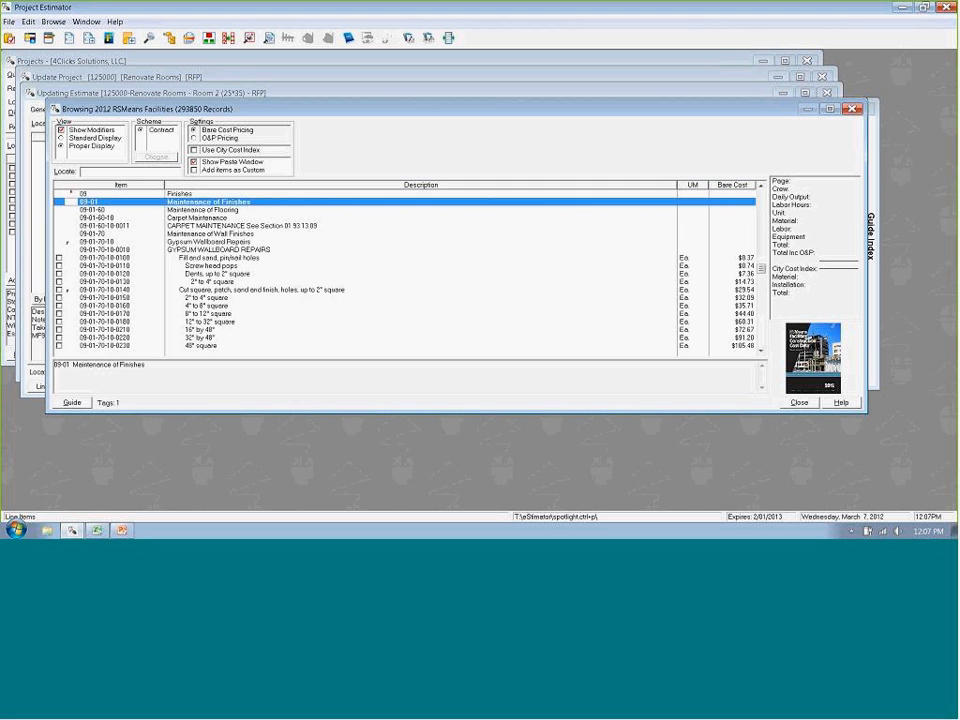
key("Down")
key("Down")
key("Down")
key("Down")
key("Down")
key("Down")
key("Down")
key("Down")
key("Down")
key("Down")
key("Down")
key("Down")
key("Down")
key("Down")
key("Down")
key("Down")
key("Down")
key("Down")
key("Down")
key("Down")
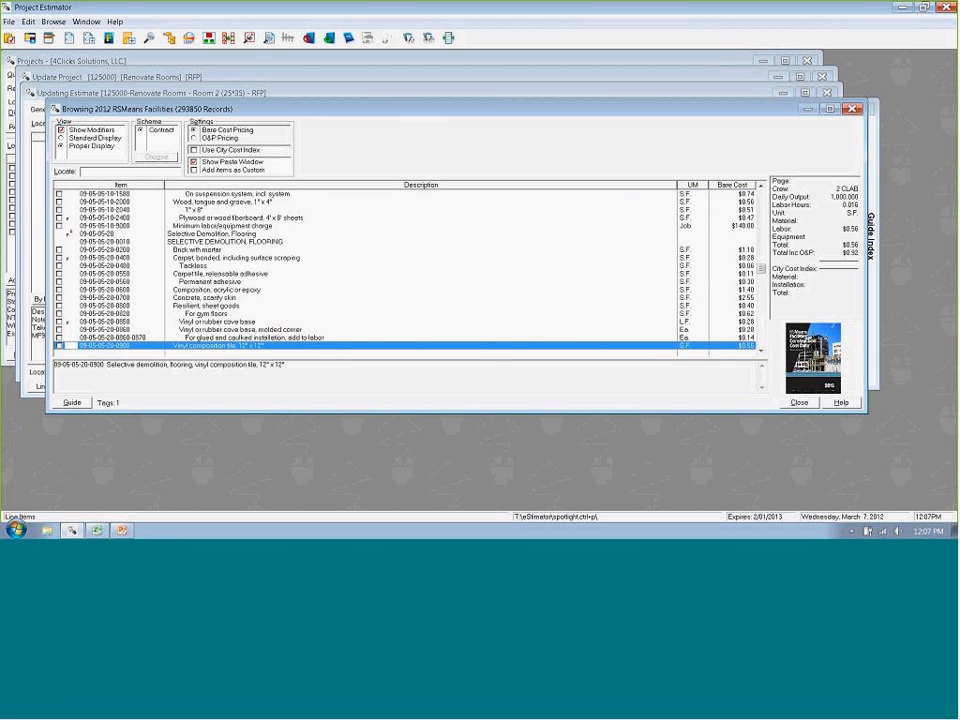
key("Up")
key("Up")
key("Up")
key("Up")
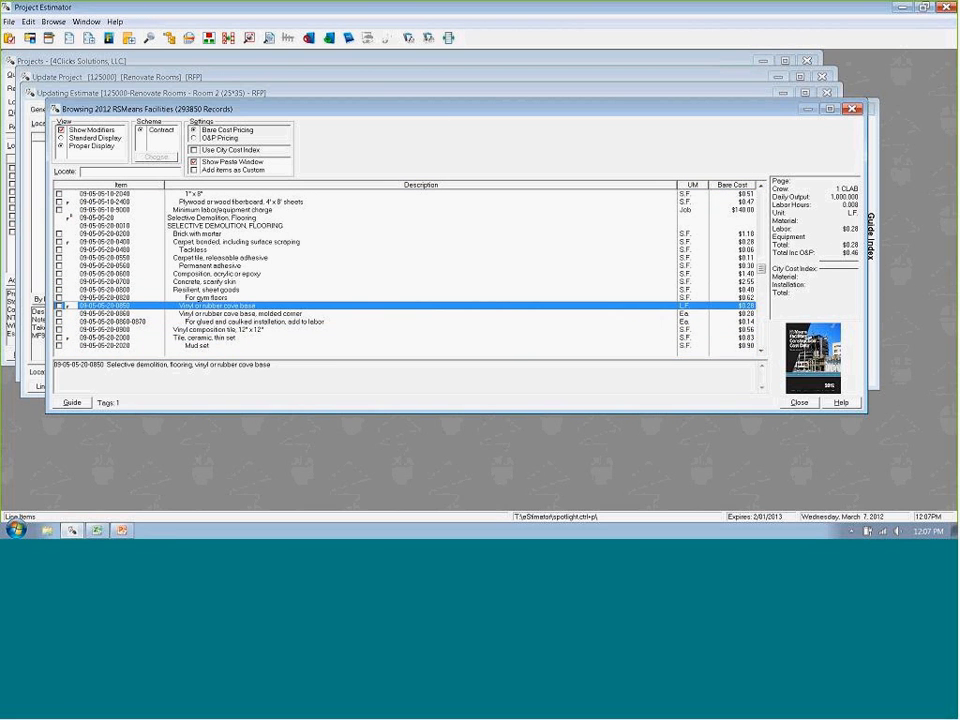
key("space")
key("Down")
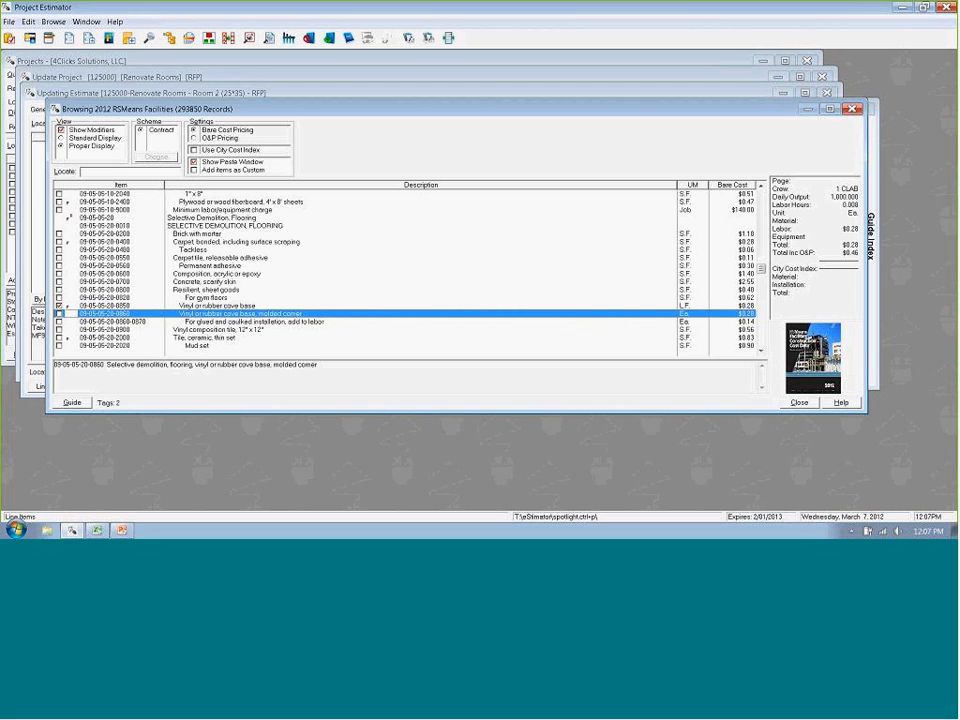
key("Return")
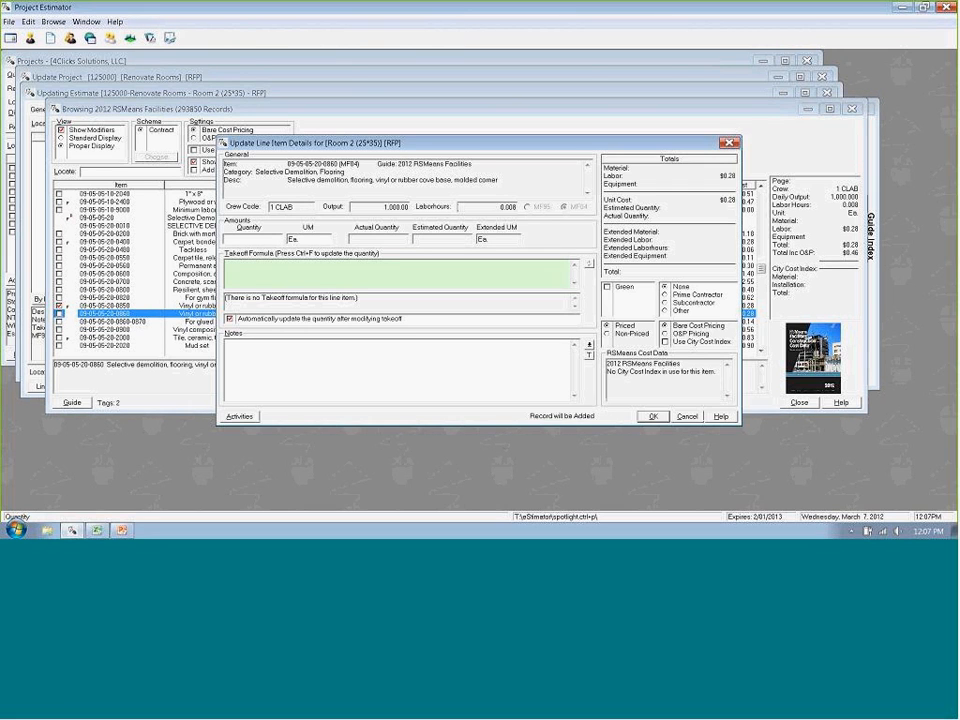
key("Escape")
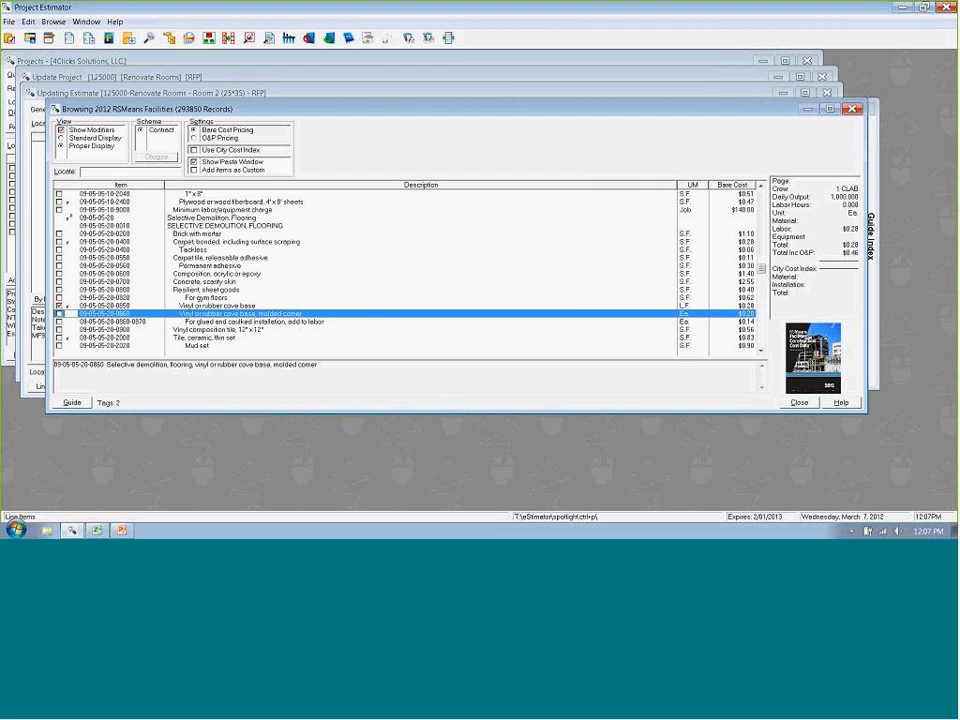
- Paste the tagged cove base items into the Room 2 estimate with the takeoff formula 35+35+25+25 in L.F
key("ctrl+p")
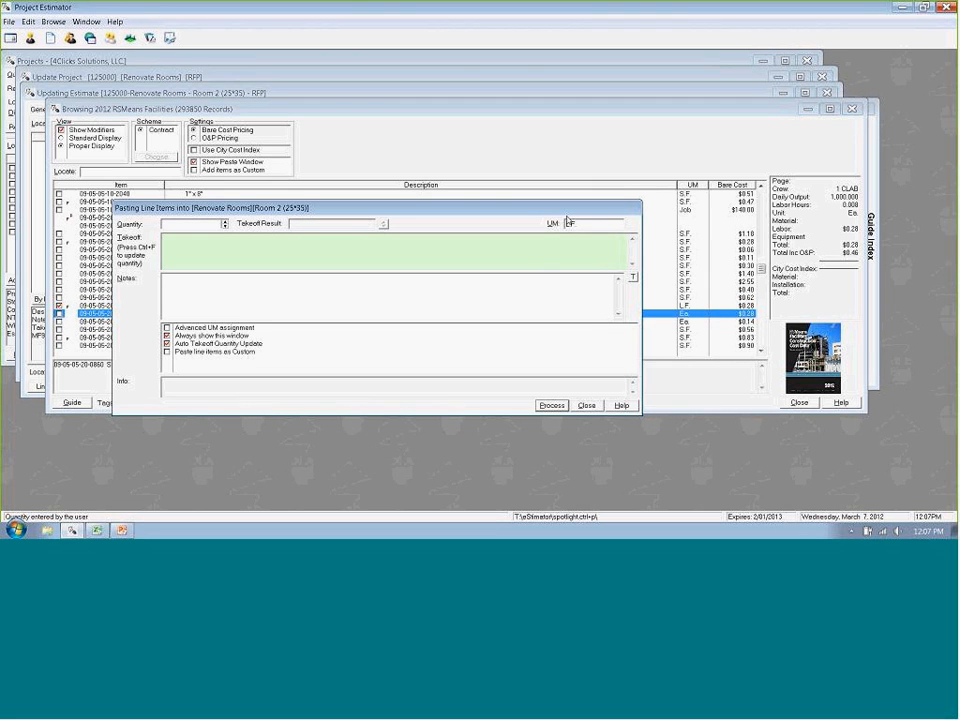
left_click(197, 240)
type("35+")
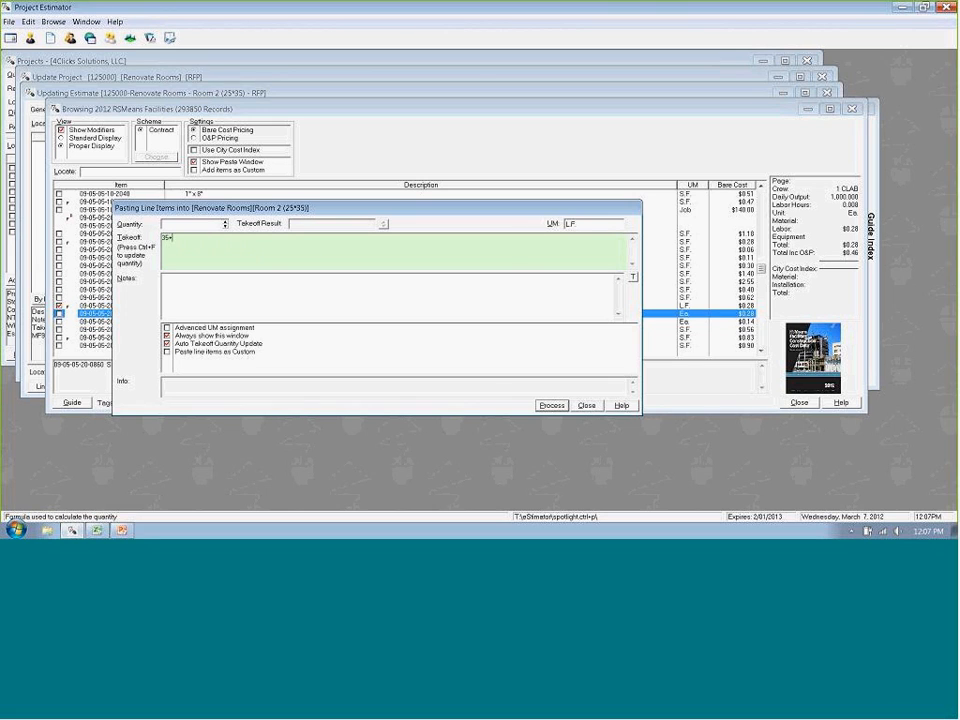
type("35+25+25")
key("ctrl+f")
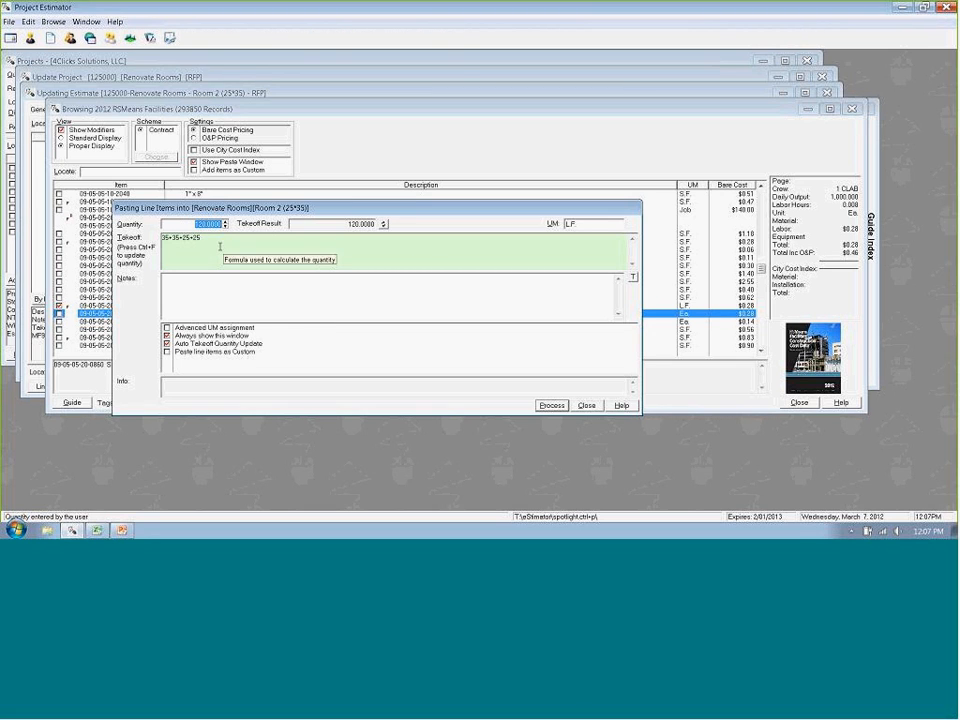
key("Return")
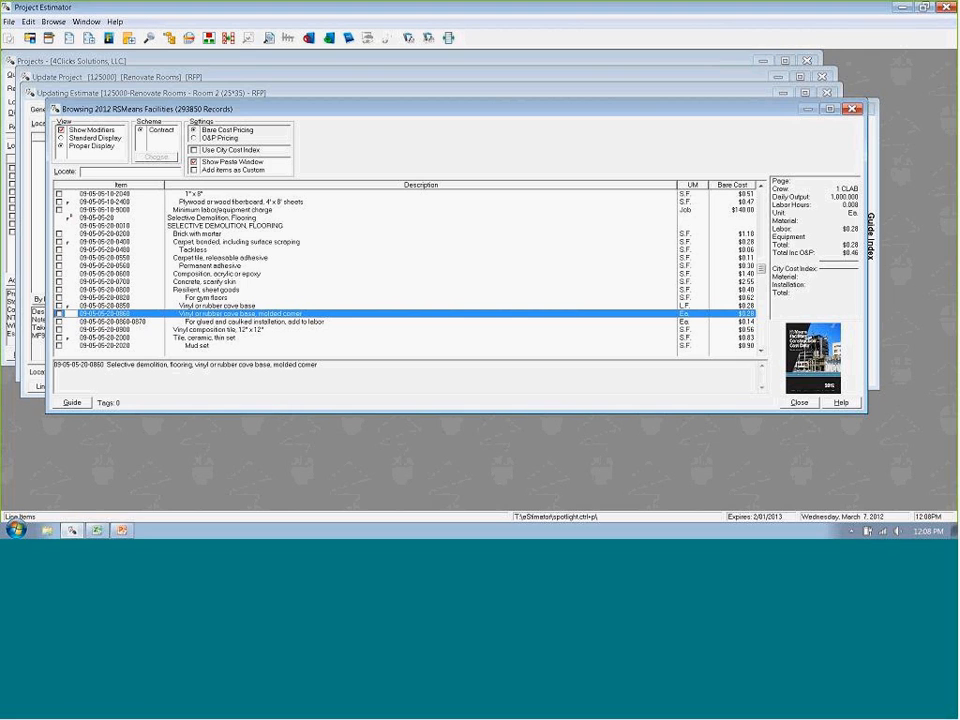
- Review the line items and takeoff formulas already added to the Room 2 estimate
left_click(149, 37)
left_click(795, 406)
left_click(269, 39)
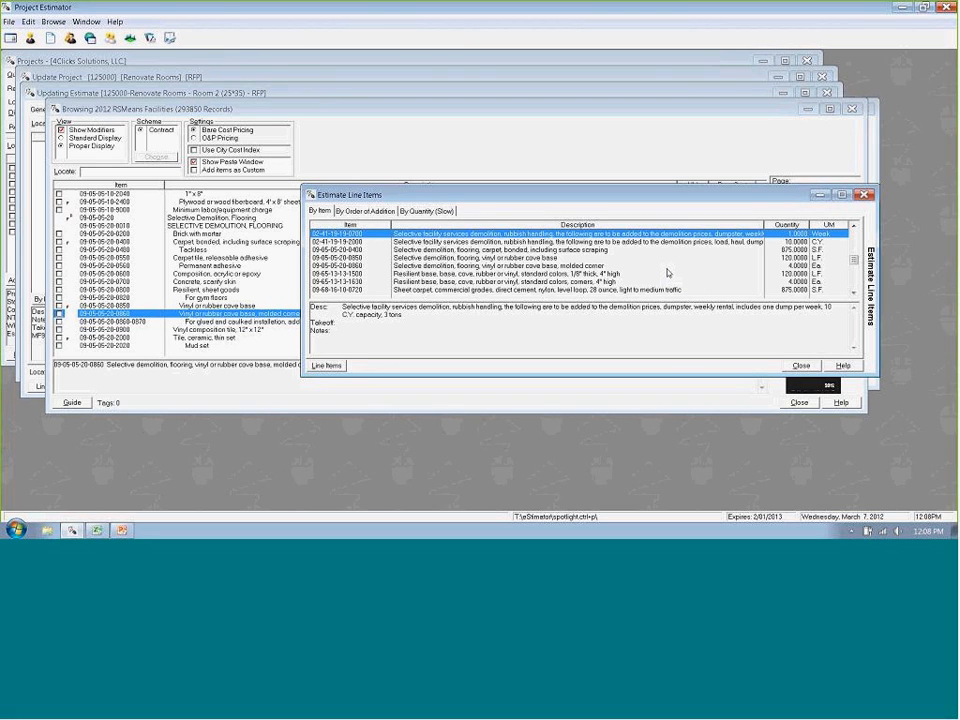
left_click(790, 249)
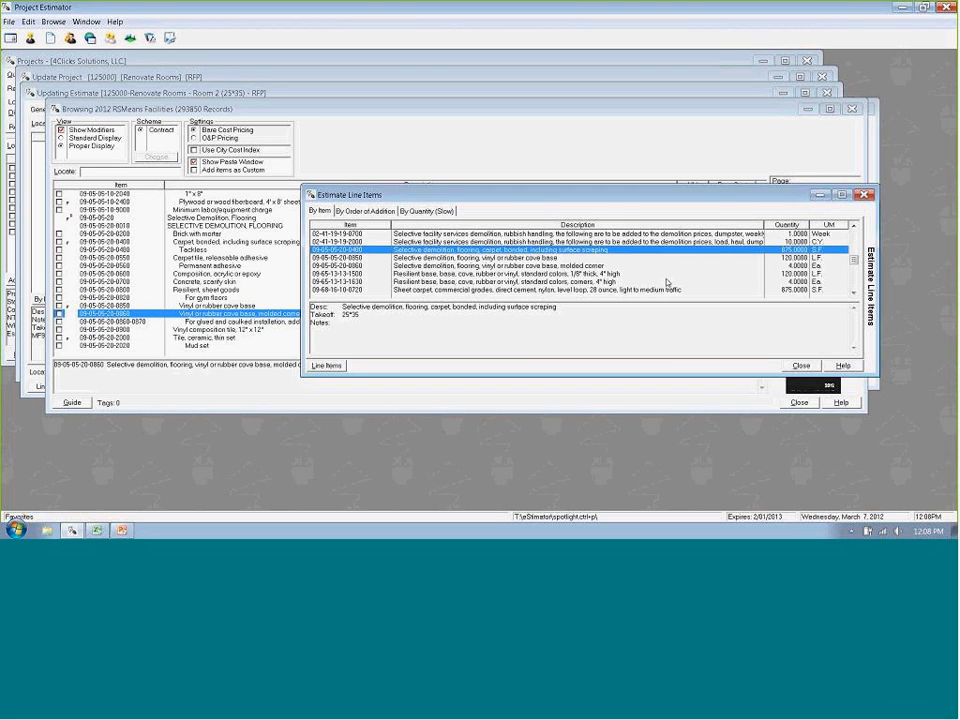
left_click(854, 293)
left_click(854, 293)
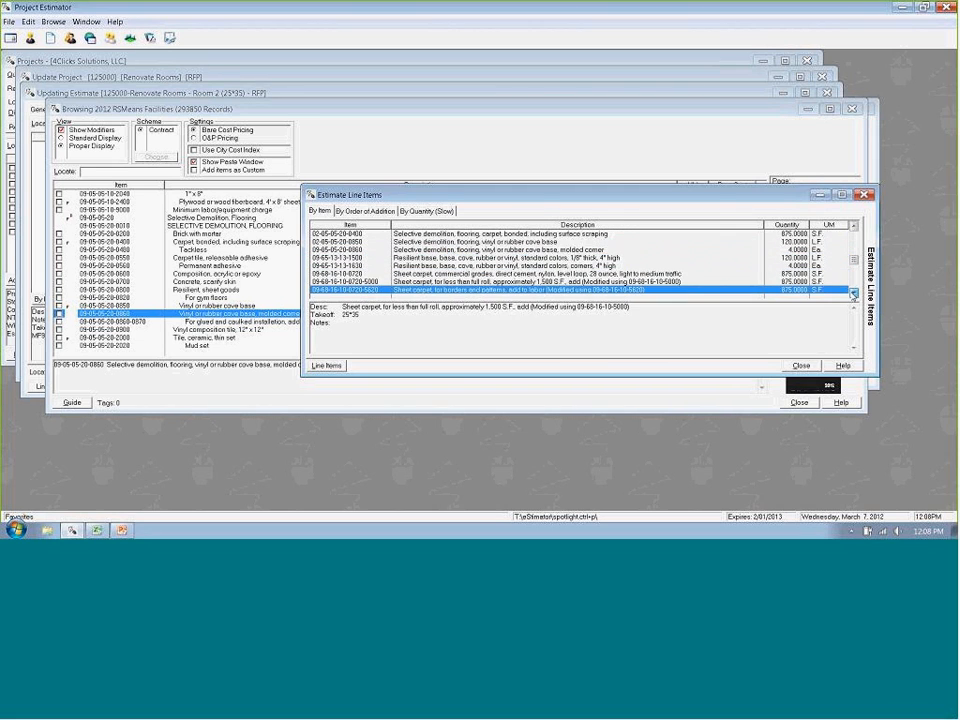
left_click(854, 293)
left_click(801, 365)
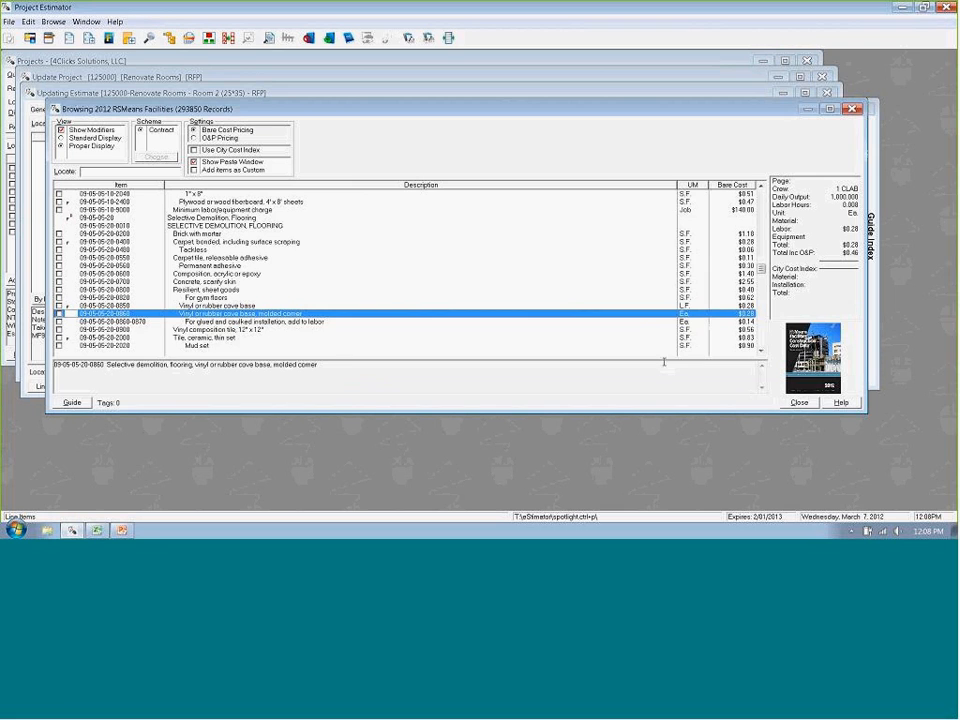
- Leave the cost guide and save the Room 2 estimate
left_click(799, 403)
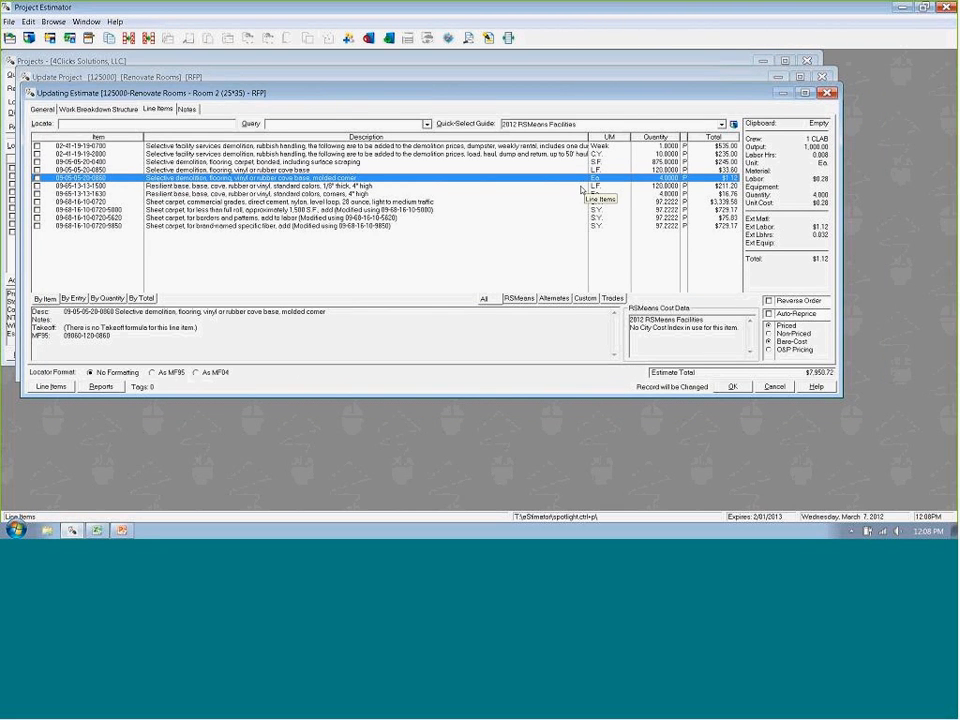
key("Up")
key("Up")
key("Up")
key("Up")
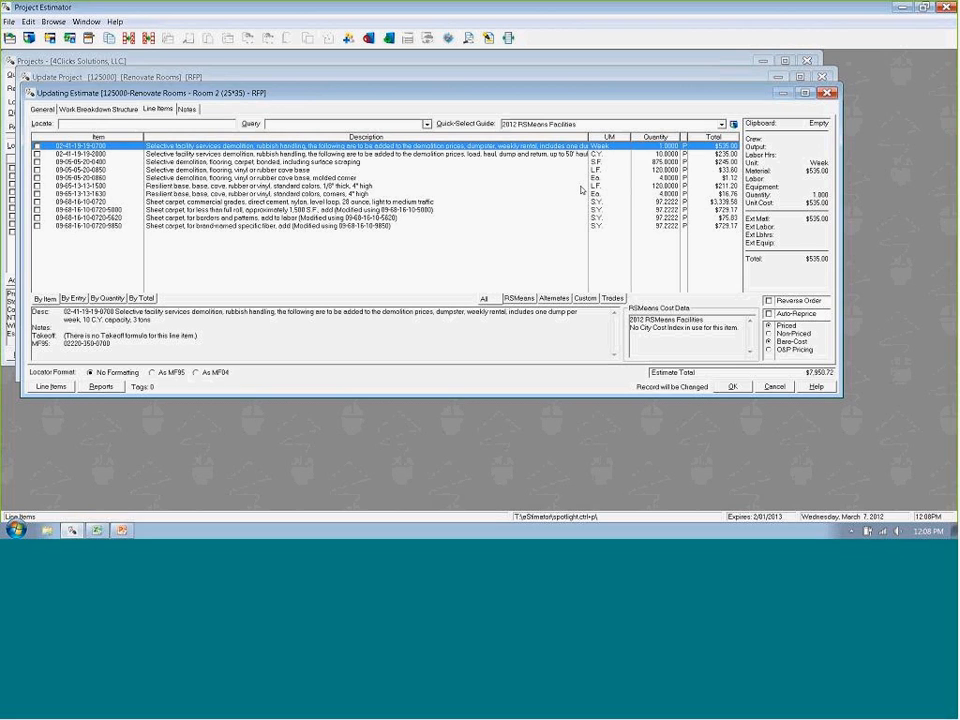
left_click(731, 386)
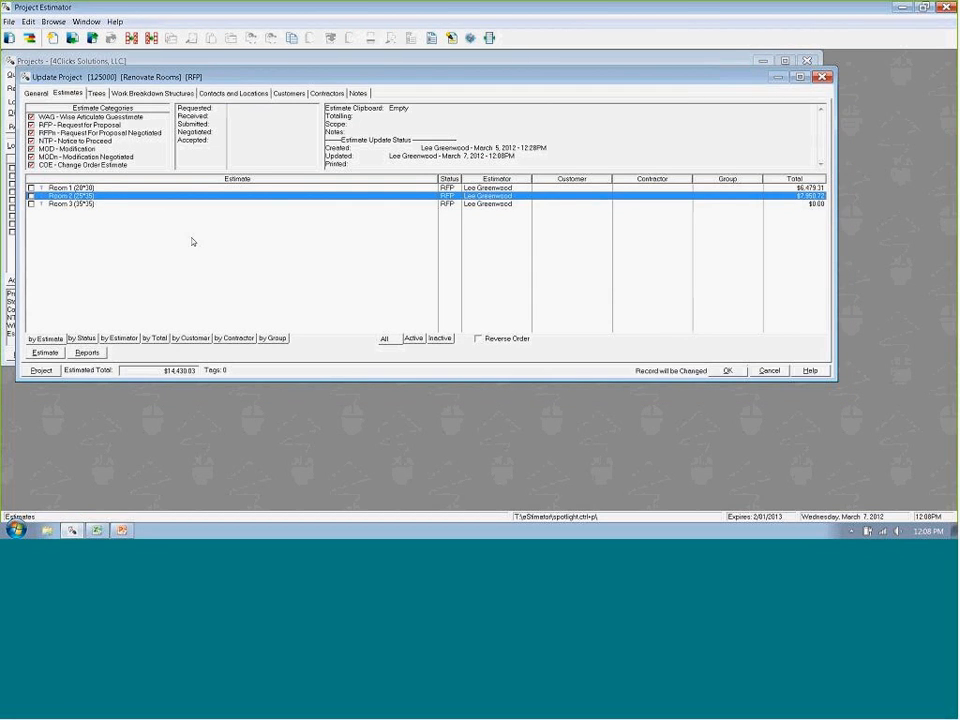
- Open the Room 3 (35*35) estimate and bring up the 2012 RSMeans Facilities guide for it
left_click(76, 204)
double_click(76, 205)
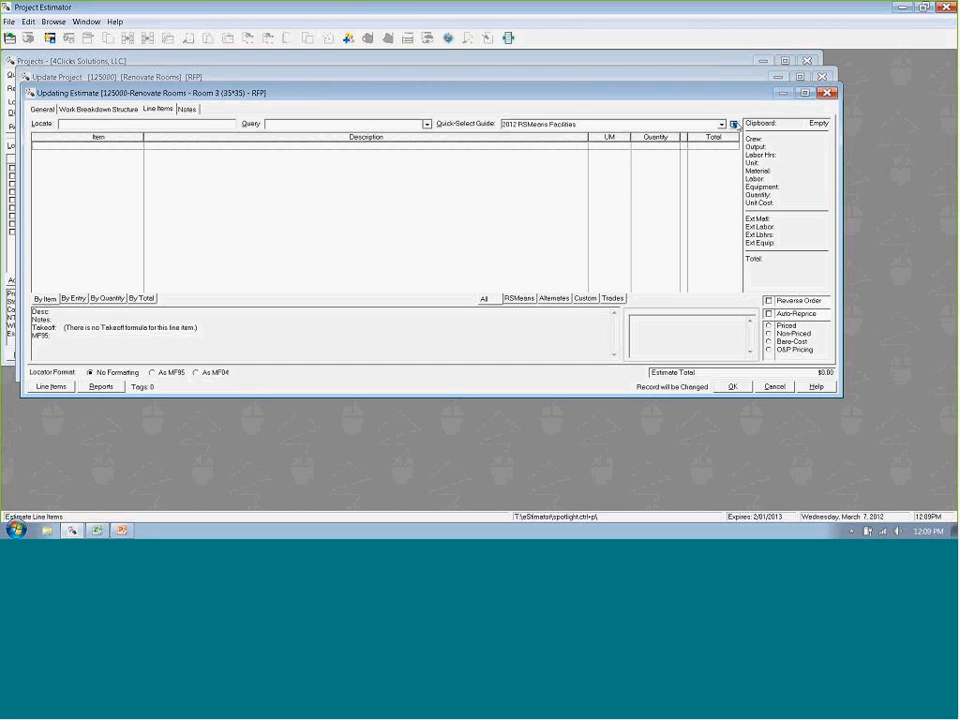
left_click(733, 124)
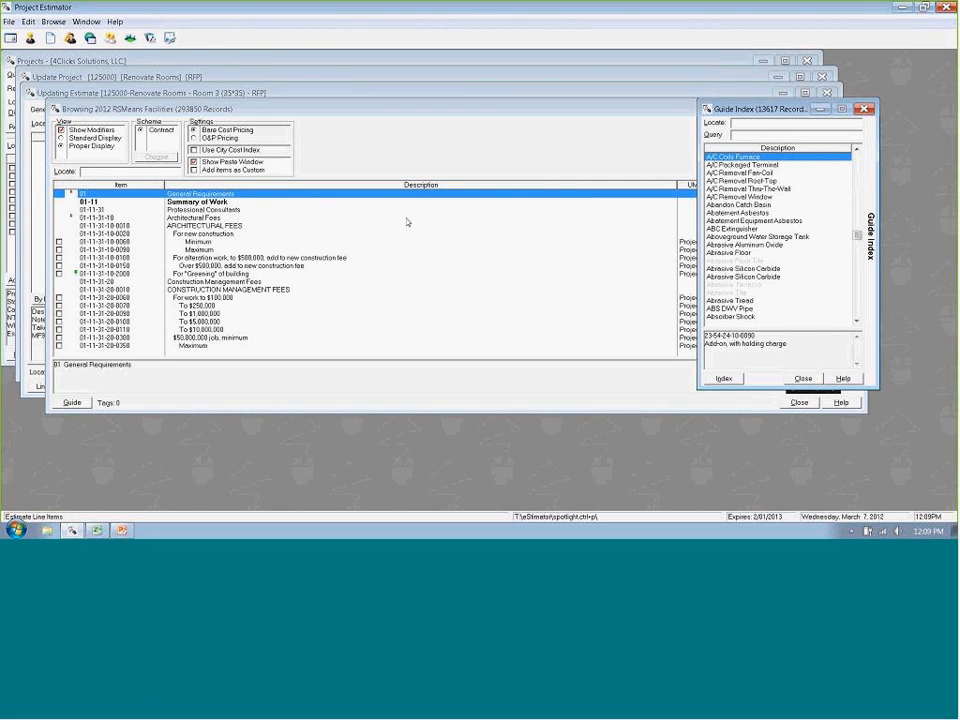
- Look up final cleaning in the guide index and tag the Final by GC at end of job item
type("f")
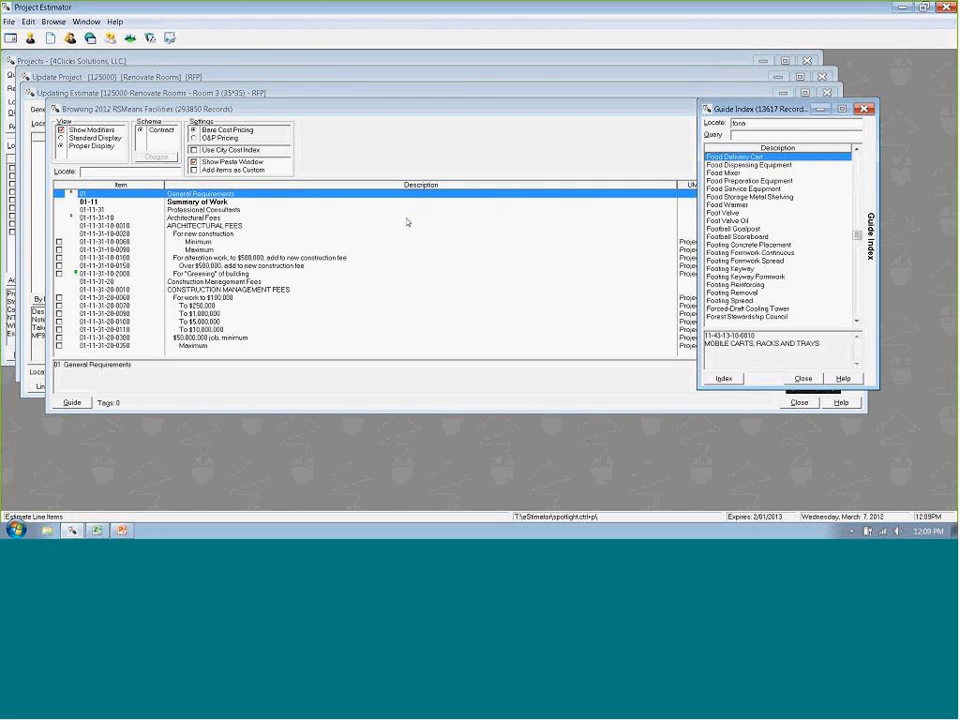
type("inal")
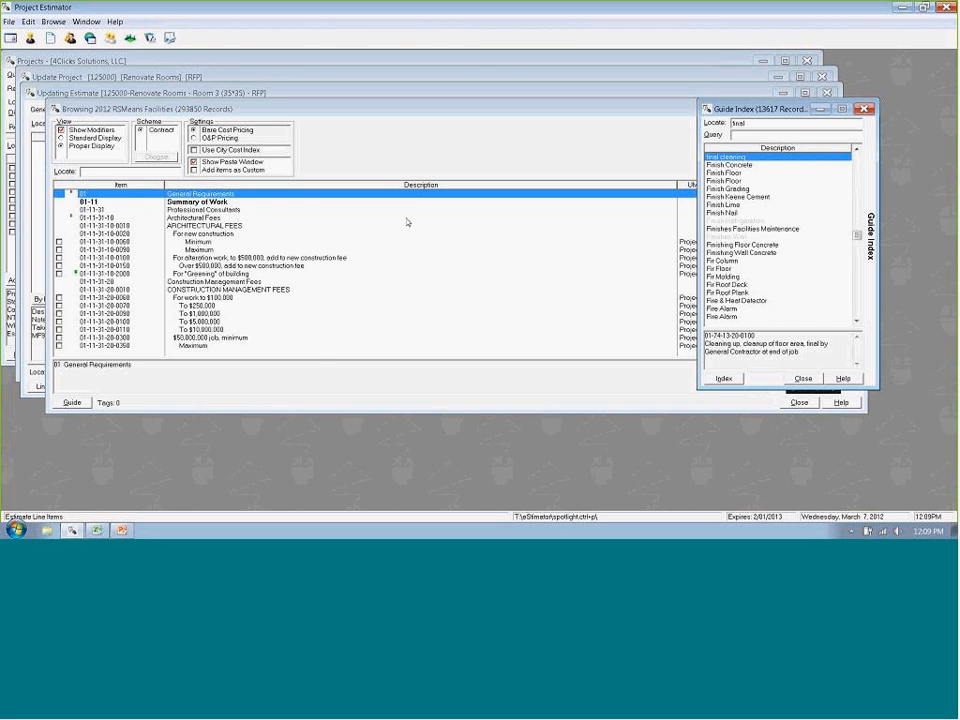
key("Return")
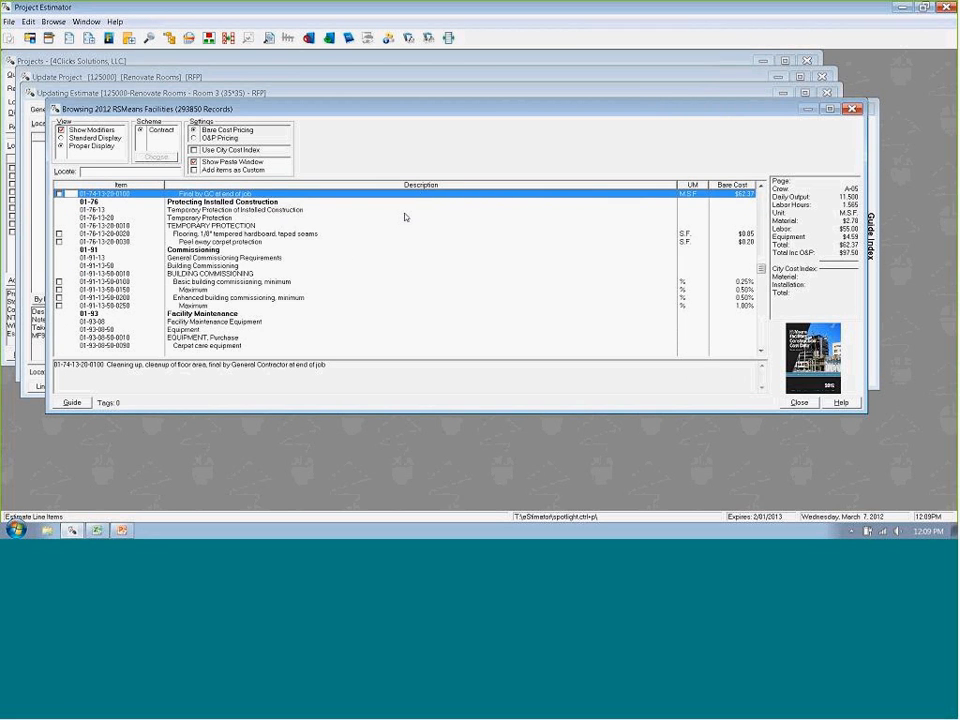
key("space")
key("Down")
key("Down")
key("Down")
key("Down")
key("Down")
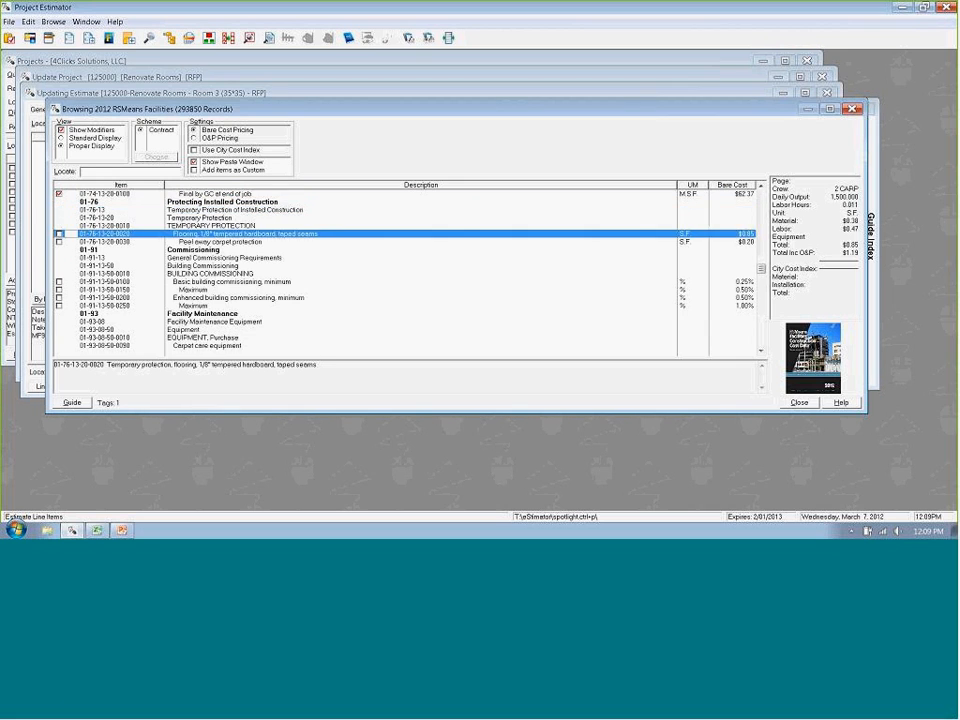
- Go to the Dumpster entry through the guide index and tag the weekly rental dumpster with 10 C.Y. capacity
key("alt+g")
type("d")
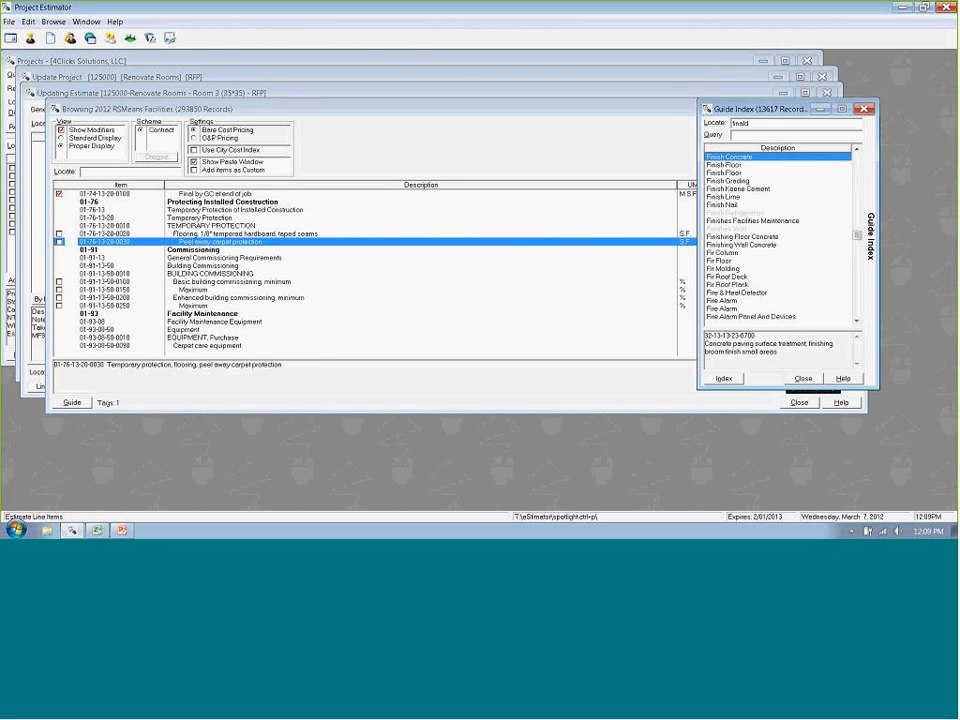
key("Down")
type("dumpst")
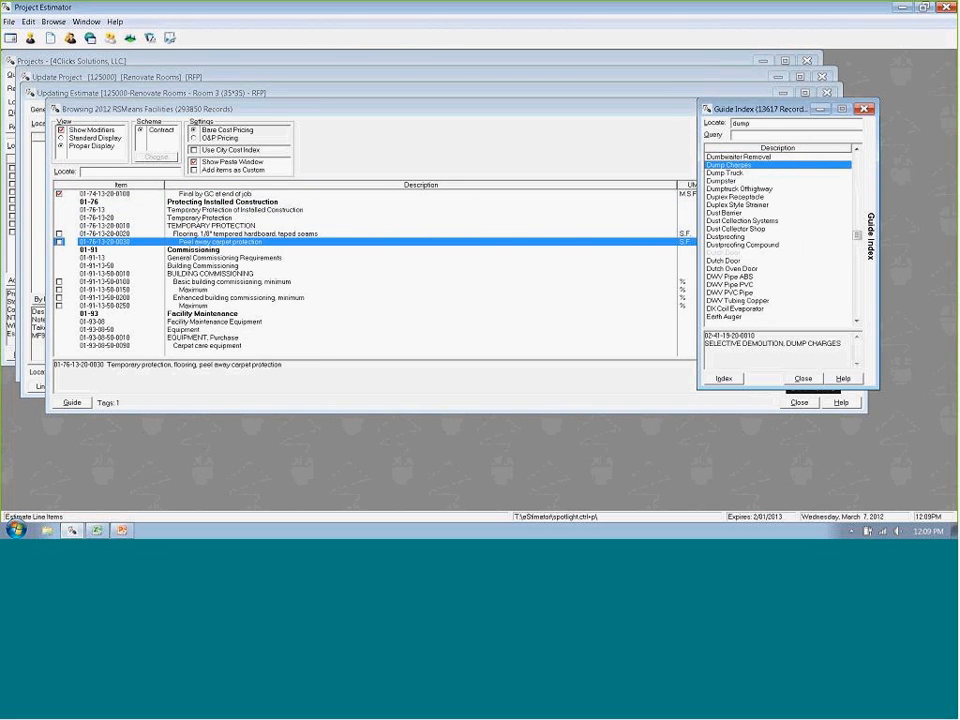
key("Return")
key("Up")
key("Up")
key("Up")
key("space")
- Tag the rubbish handling item for load, haul, dump and return, 50' haul, hand carried
key("Down")
key("Down")
key("Down")
key("Down")
key("Down")
key("Down")
key("Down")
key("Down")
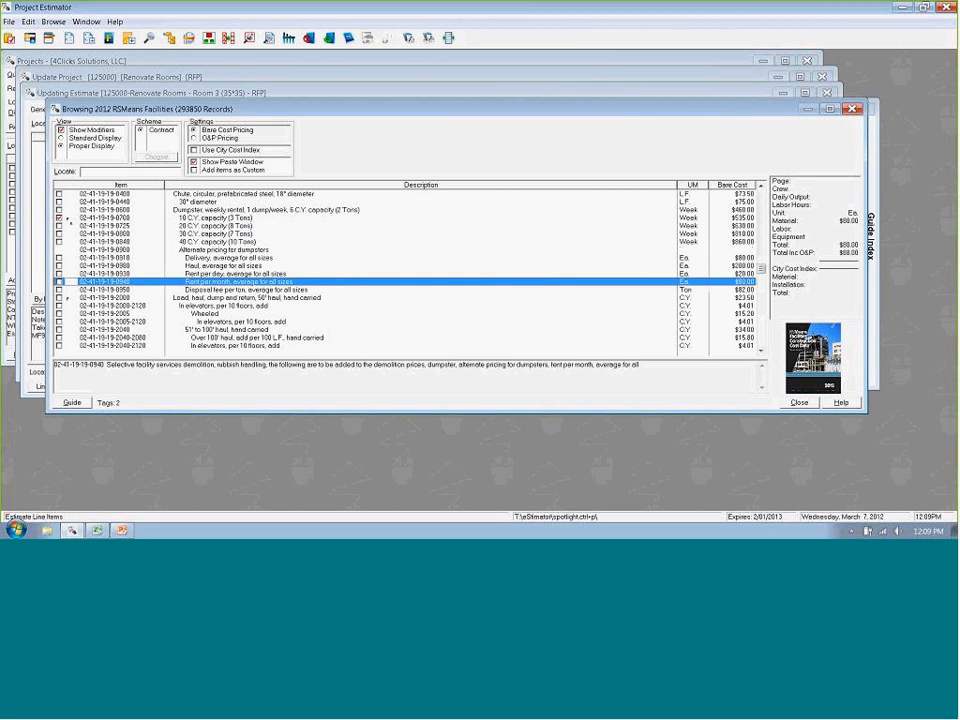
key("Down")
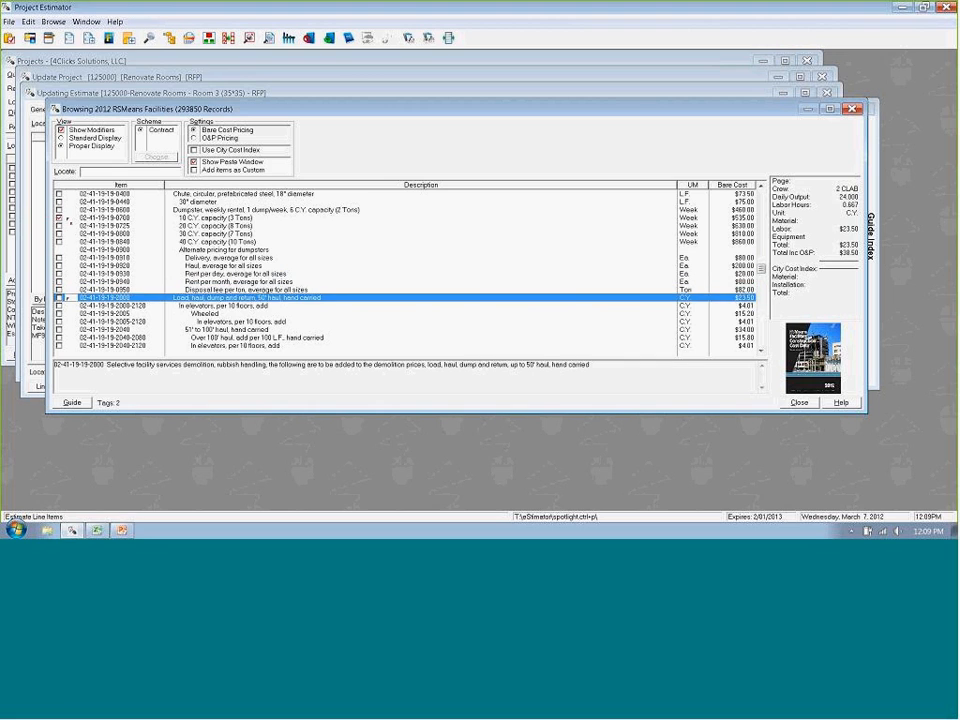
key("space")
key("Down")
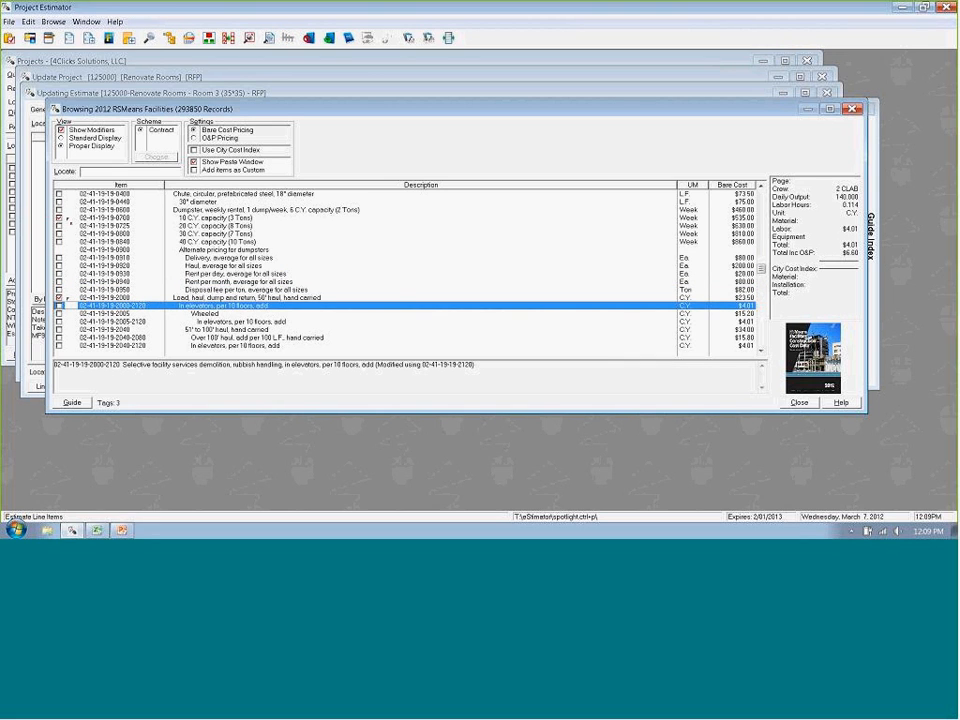
- Jump to division 09 and tag the ceiling removal item under Selective Demolition, Ceilings
type("09")
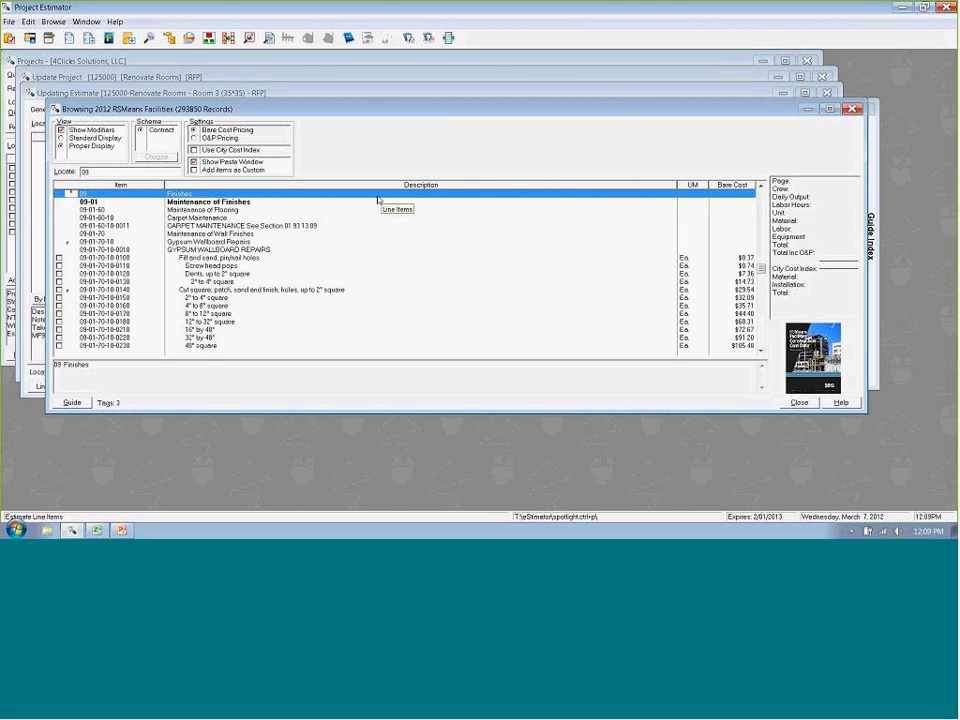
key("Down")
key("Down")
key("Down")
key("Down")
key("Down")
key("Down")
key("Down")
key("Down")
key("Down")
key("Down")
key("Down")
key("Down")
key("Down")
key("Down")
key("Down")
key("Down")
key("Down")
key("Down")
key("Down")
key("Down")
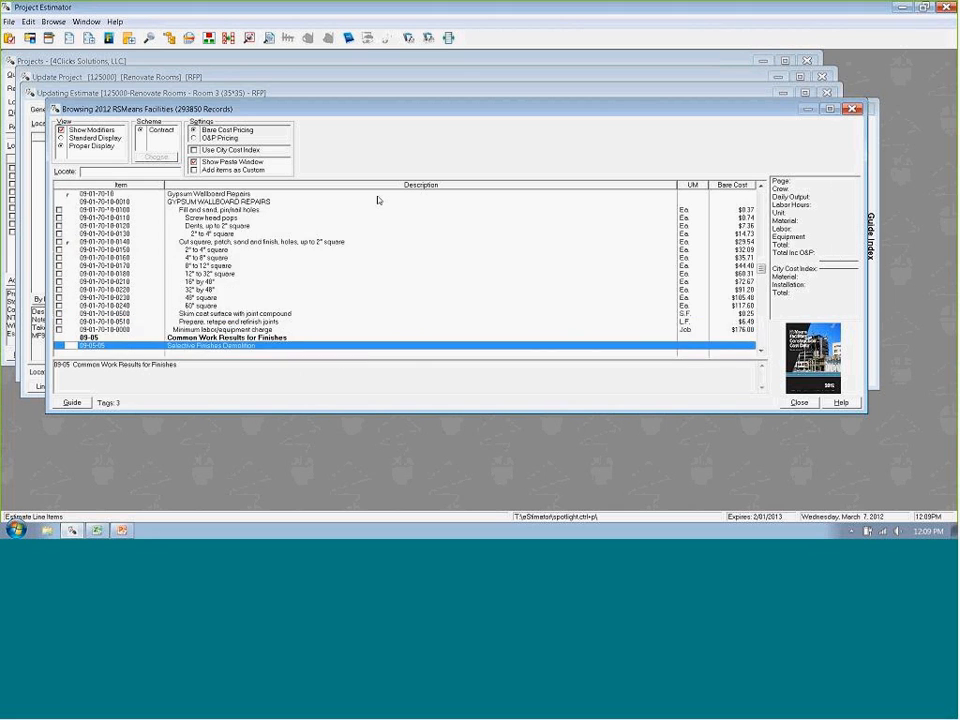
key("Up")
key("Up")
key("Down")
key("Down")
key("Down")
key("Down")
key("Down")
key("Down")
key("Down")
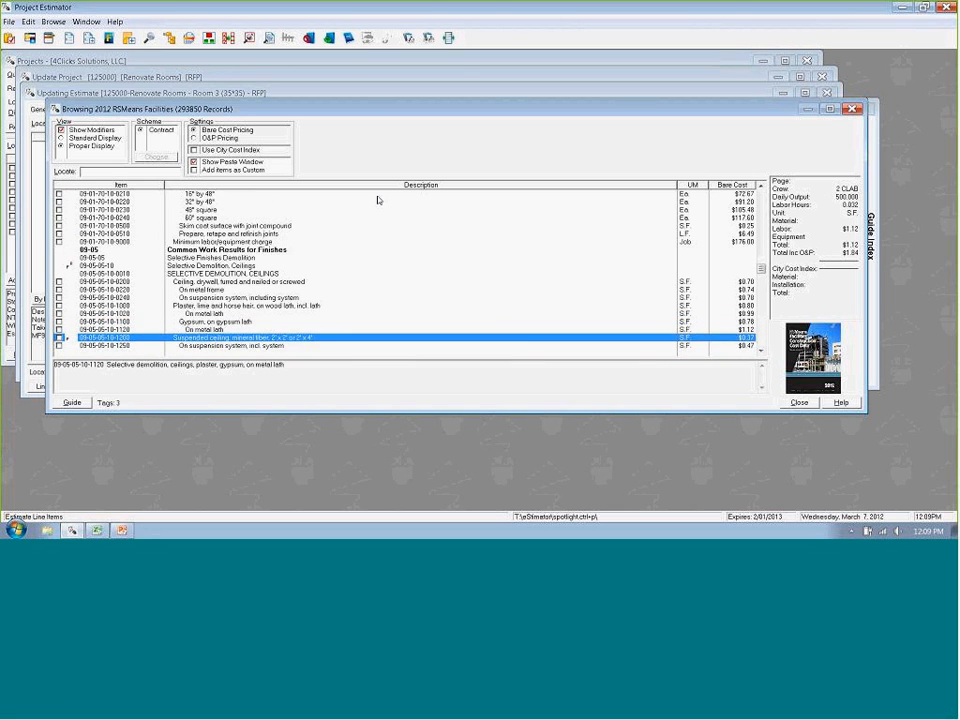
key("Up")
key("Up")
key("Up")
key("Up")
key("Up")
key("space")
- Tag the bonded carpet, including surface scraping, item under Selective Demolition, Flooring
key("Down")
key("Down")
key("Down")
key("Down")
key("Down")
key("Down")
key("Down")
key("Down")
key("Down")
key("Down")
key("Down")
key("Down")
key("Down")
key("Down")
key("Down")
key("Down")
key("Down")
key("Down")
key("Down")
key("Down")
key("Down")
key("Down")
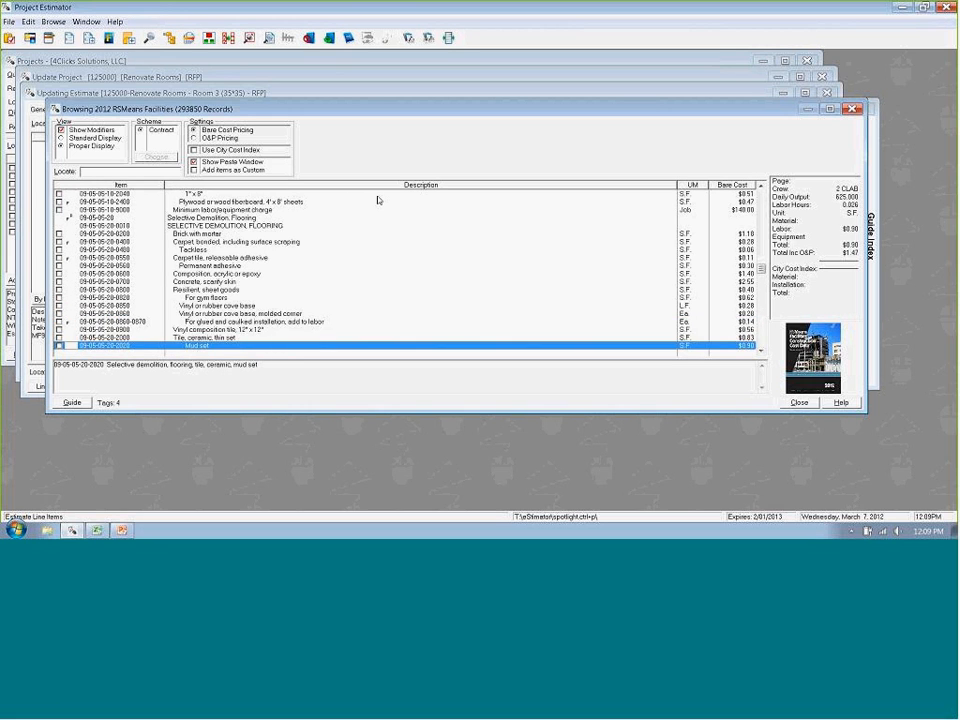
key("Up")
key("Up")
key("Up")
key("Up")
key("Up")
key("Up")
key("Up")
key("Up")
key("Up")
key("Up")
key("Up")
key("Up")
key("Up")
key("Up")
- Tag the vinyl or rubber cove base and the molded corner items under Selective Demolition, Flooring
key("Down")
key("Down")
key("space")
key("Down")
key("Down")
key("Down")
key("Down")
key("Down")
key("Down")
key("Down")
key("Down")
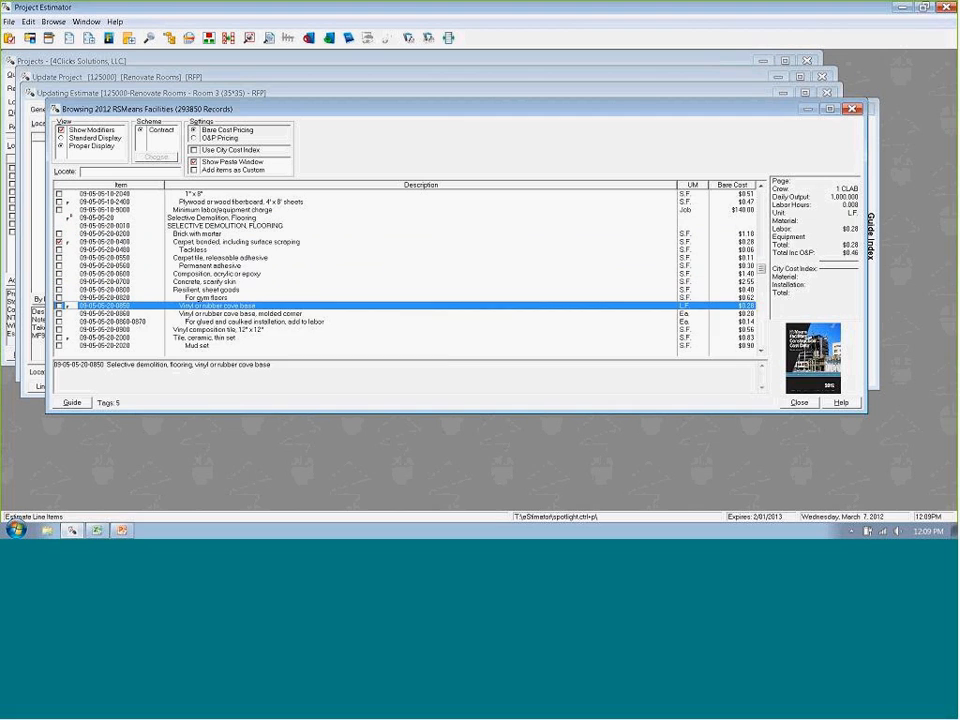
key("space")
key("Down")
key("space")
key("Down")
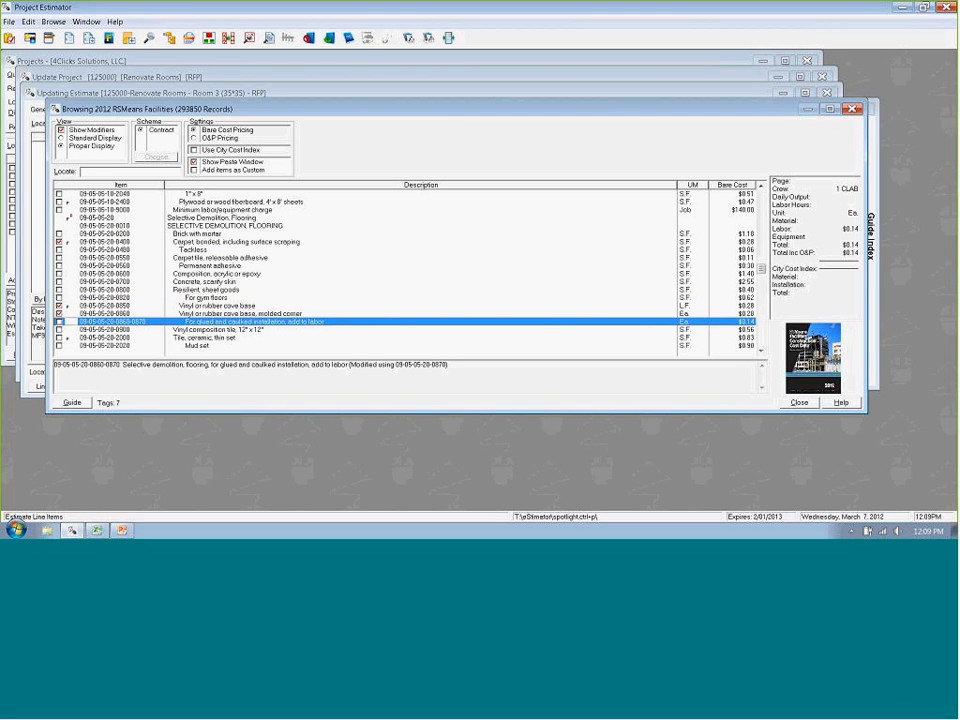
- Go to the complete Tegular suspended ceilings entry through the guide index and tag the 2' x 2' x 5/8" tile on 9/16" grid
key("alt+g")
key("Down")
type("sus")
key("Down")
key("Down")
key("Down")
key("Down")
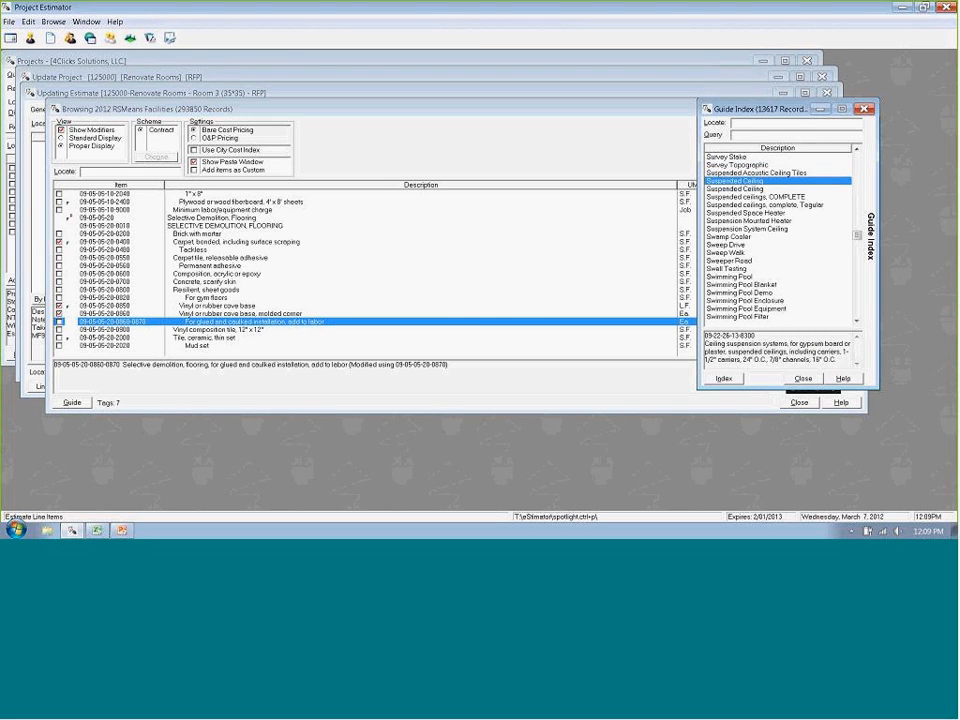
key("Return")
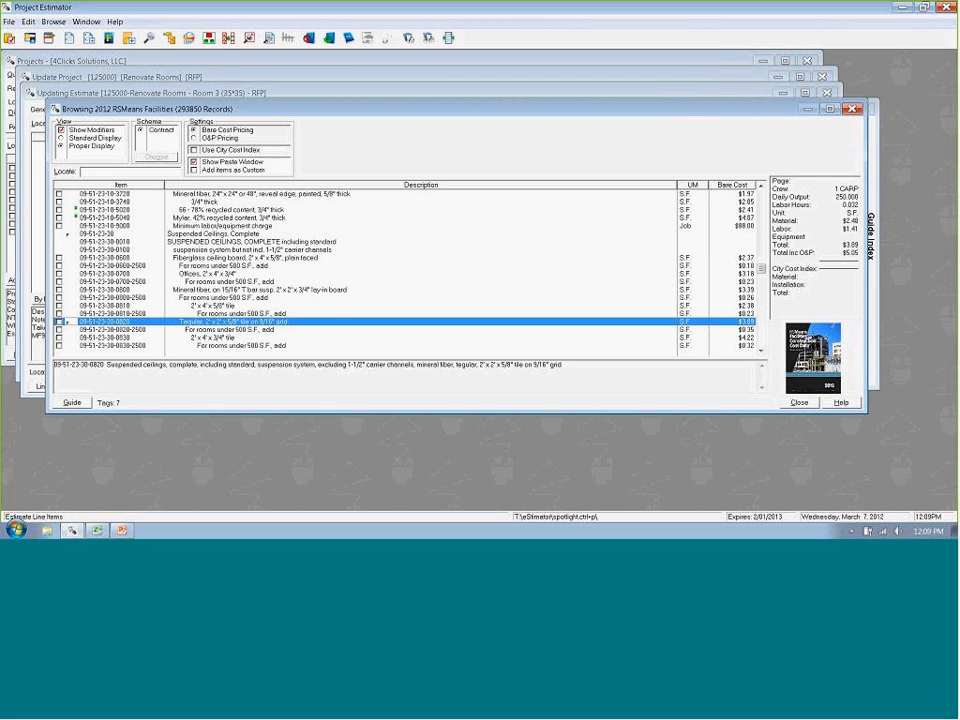
key("space")
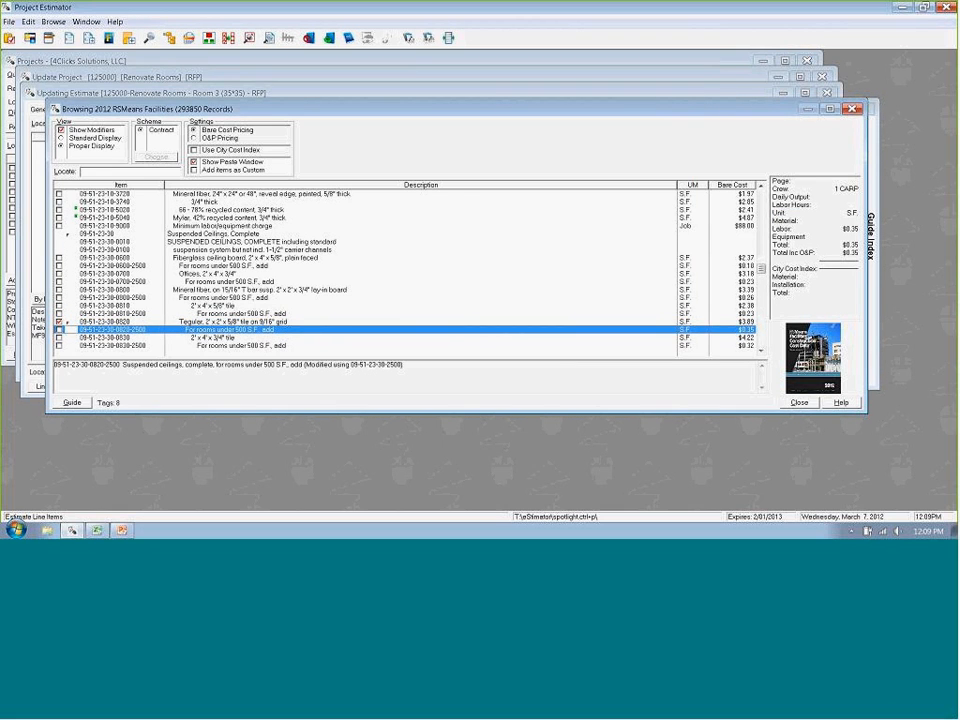
- Go to the Cove Base entry through the guide index and tag the 1/8" thick, 4" high base and the 4" high corners
key("alt+g")
type("cov")
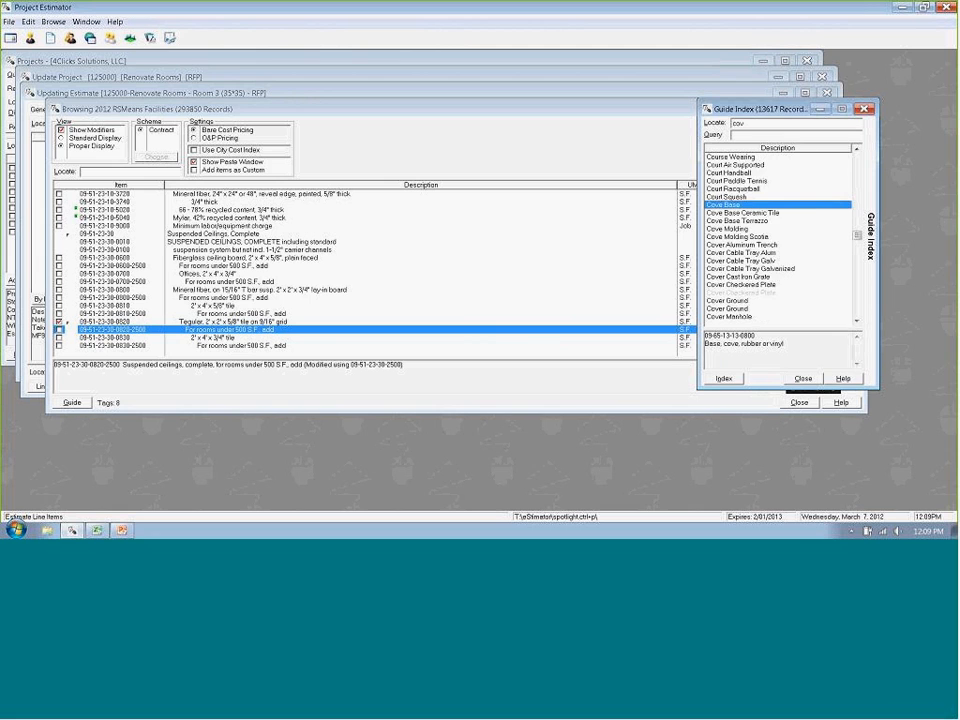
key("Return")
key("Down")
key("Down")
key("Down")
key("Down")
key("Down")
key("Down")
key("Down")
key("Down")
key("Down")
key("Down")
key("Down")
key("Down")
key("Down")
key("Down")
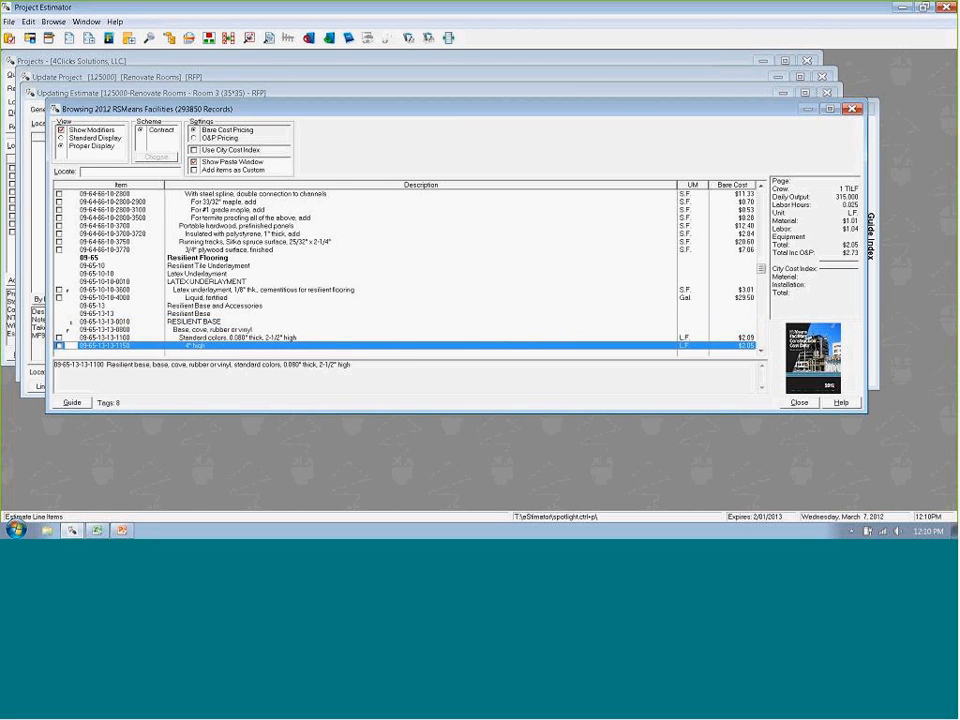
key("Up")
key("Up")
key("Up")
key("Up")
key("Up")
key("Up")
key("Up")
key("Up")
key("Up")
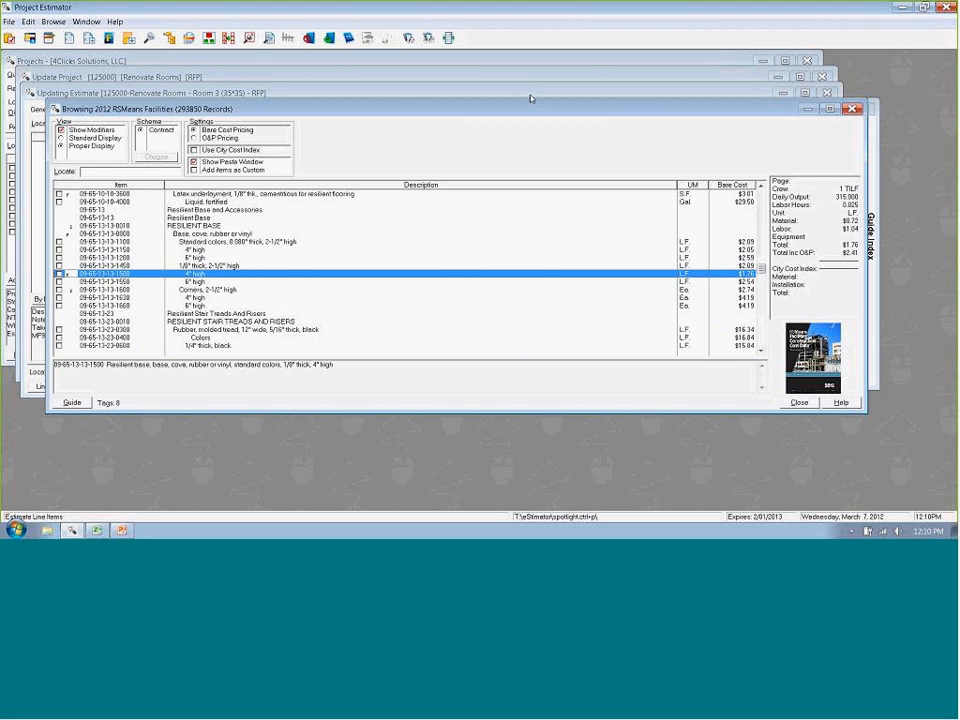
key("space")
key("Down")
key("Down")
key("space")
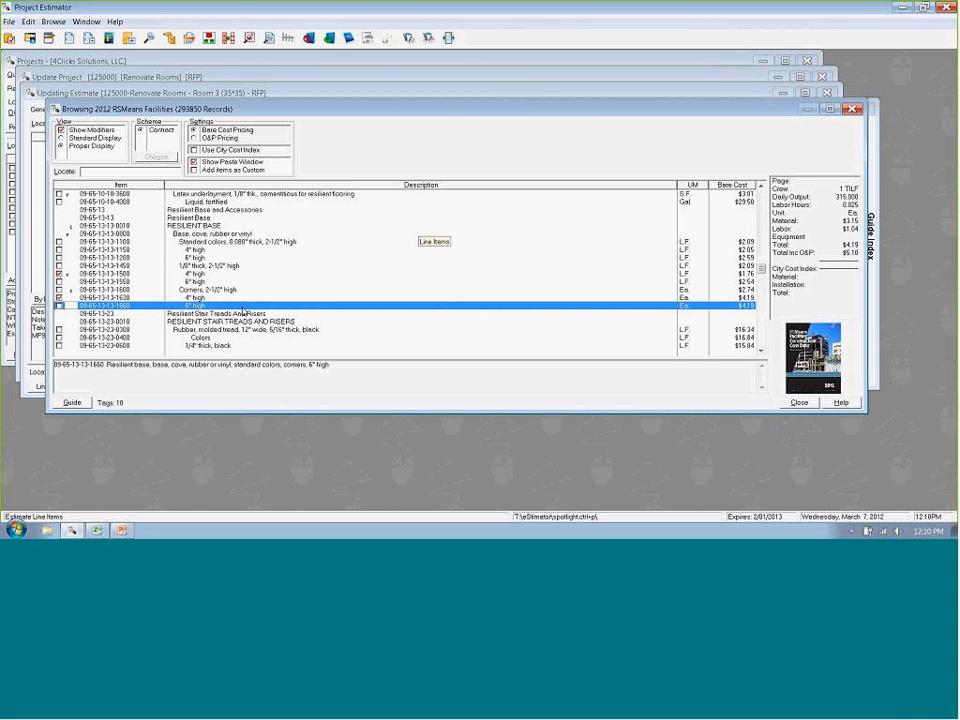
- Go to the Carpet Nylon entry in the cost book through the guide index
left_click(872, 238)
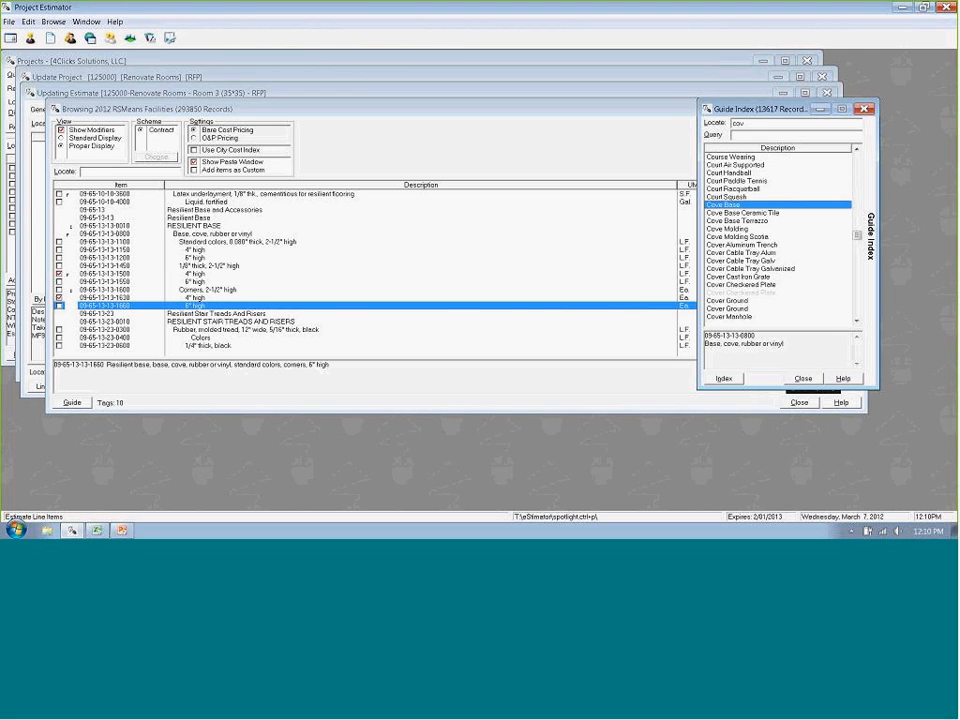
key("BackSpace")
key("BackSpace")
type("a")
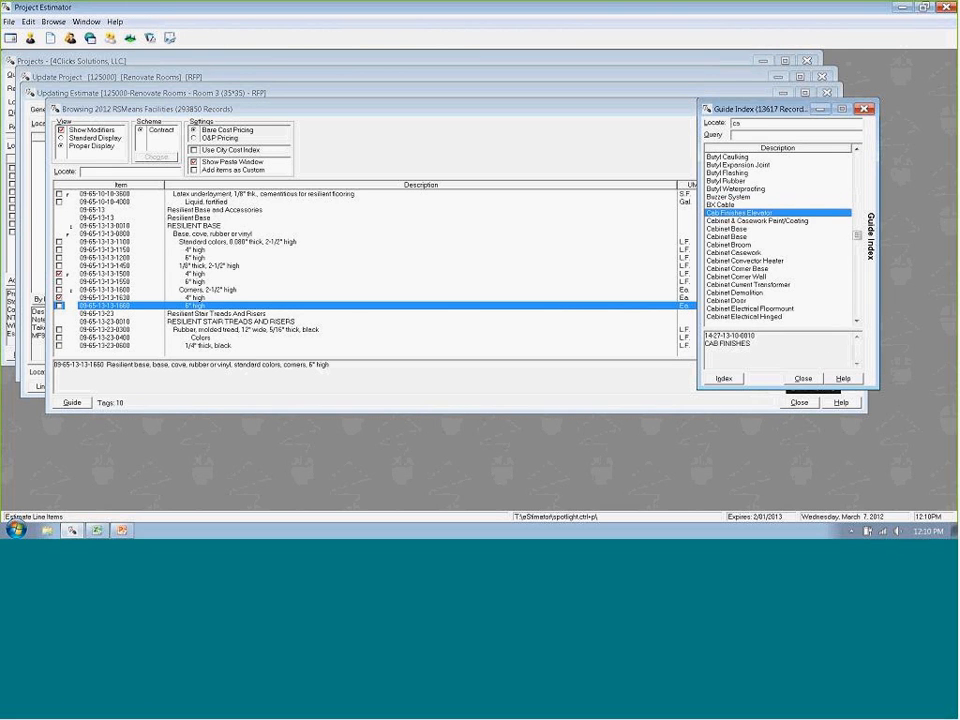
type("rpet n")
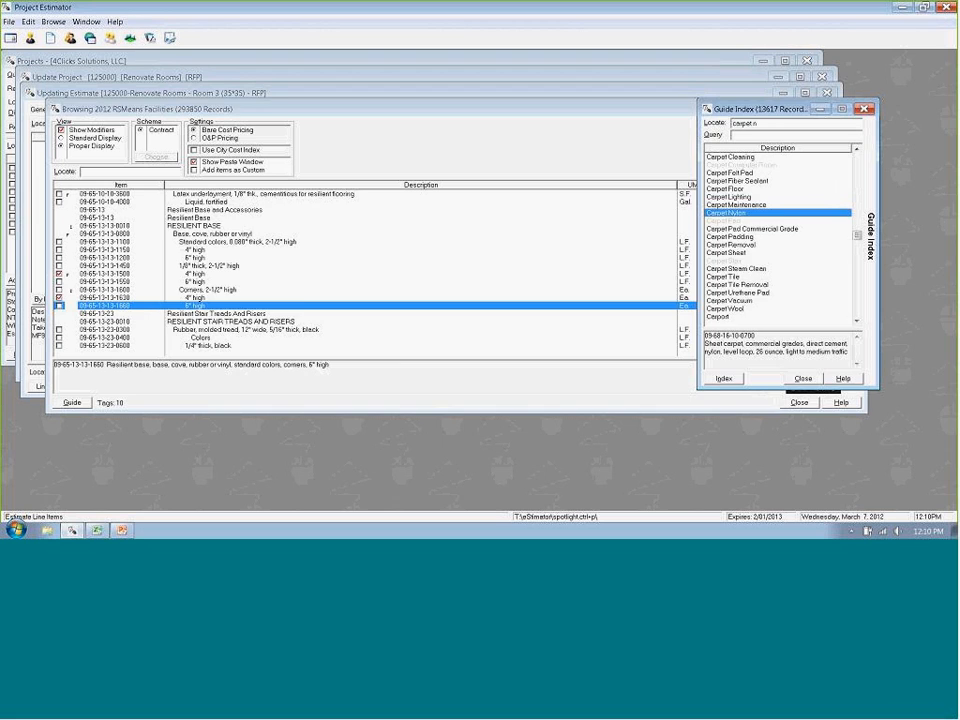
key("Return")
- Tag the nylon level loop, 28 oz., light to medium traffic sheet carpet item
key("Down")
key("Down")
key("Down")
key("Down")
key("Down")
key("Down")
key("Down")
key("Down")
key("Down")
key("Down")
key("Down")
key("Down")
key("Down")
key("Down")
key("Down")
key("Down")
key("Down")
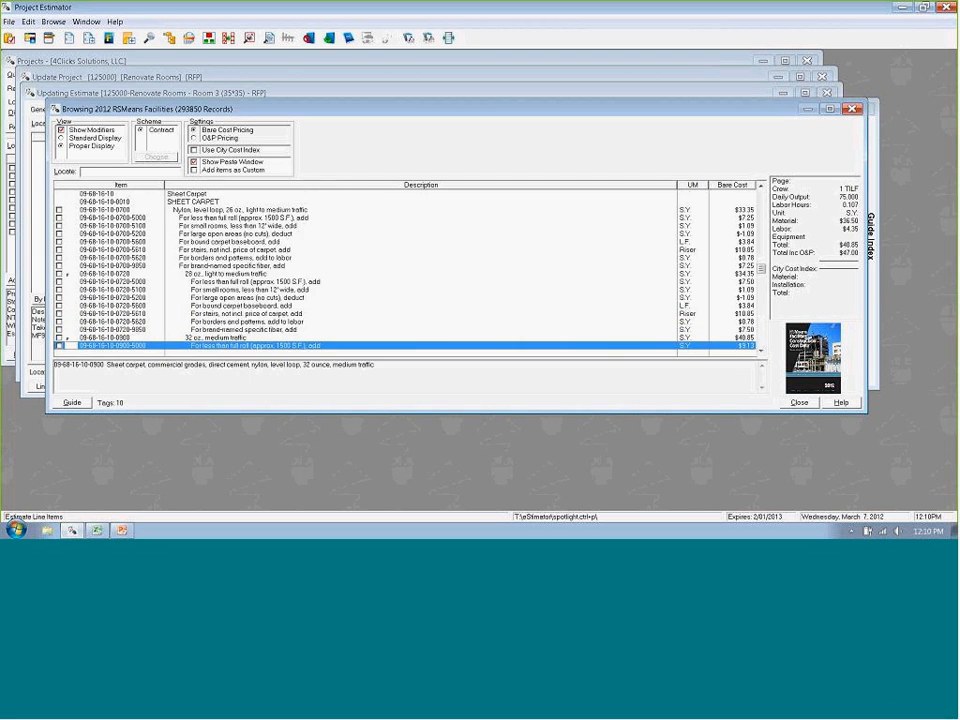
key("Up")
key("Up")
key("Up")
key("Up")
key("Up")
key("Up")
key("Up")
key("Up")
key("Up")
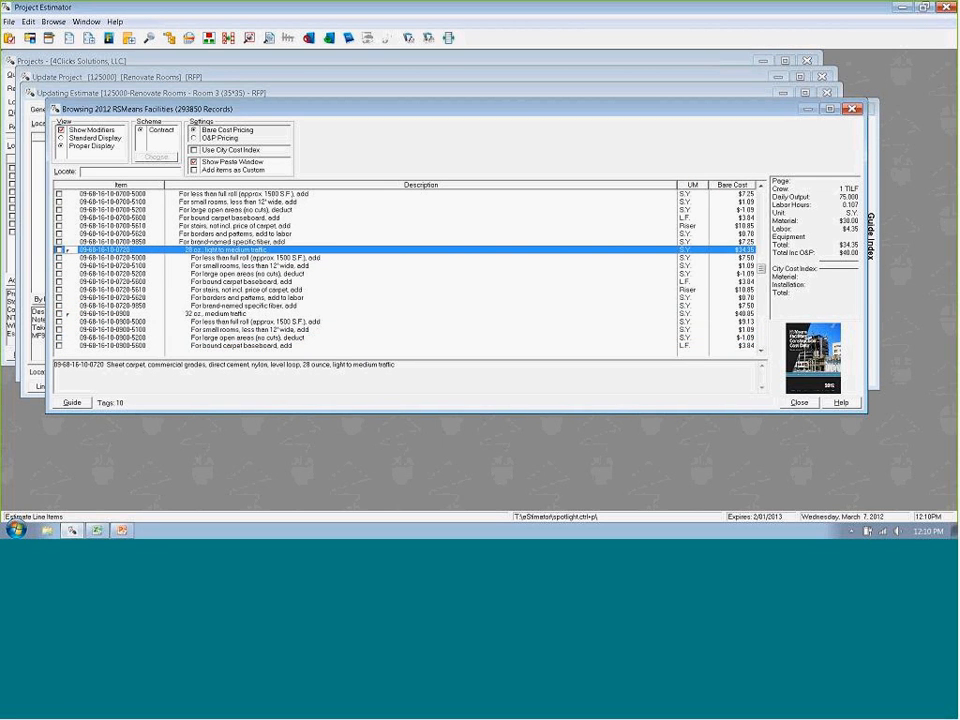
key("space")
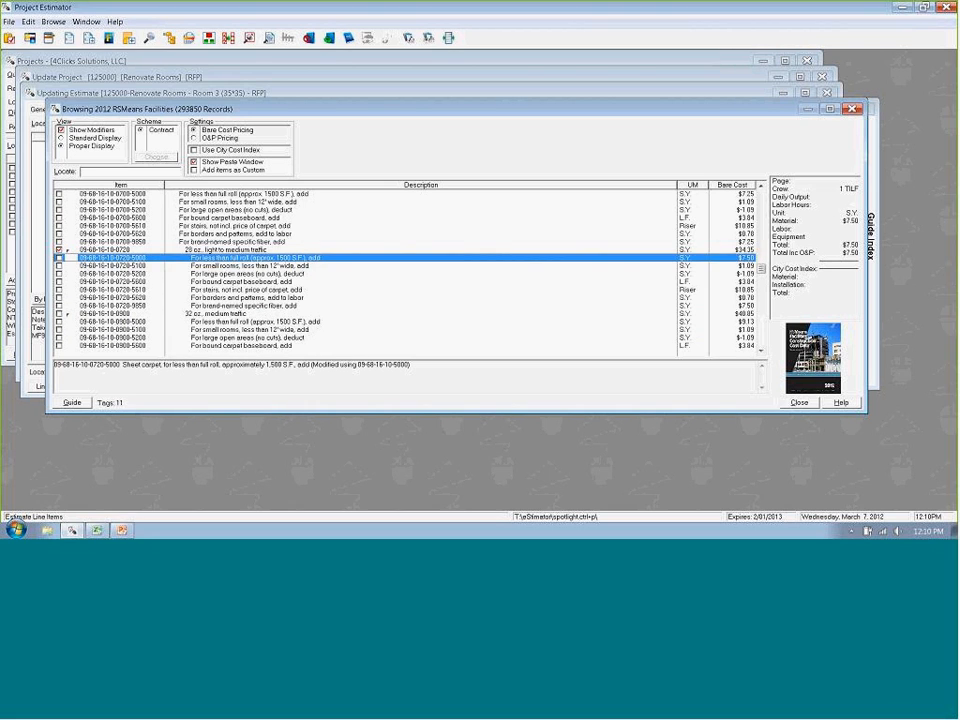
- Tag the 28 oz. carpet's modifiers for less than full roll, borders and patterns, and brand-named specific fiber
key("space")
key("Up")
key("Down")
key("Down")
key("Down")
key("Down")
key("Down")
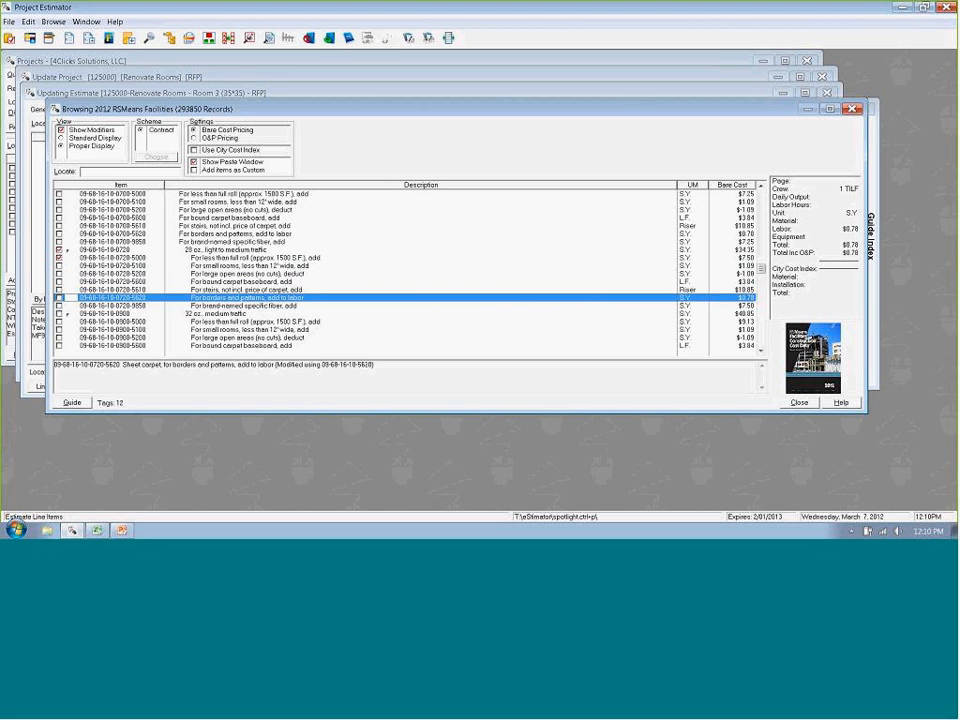
key("space")
key("space")
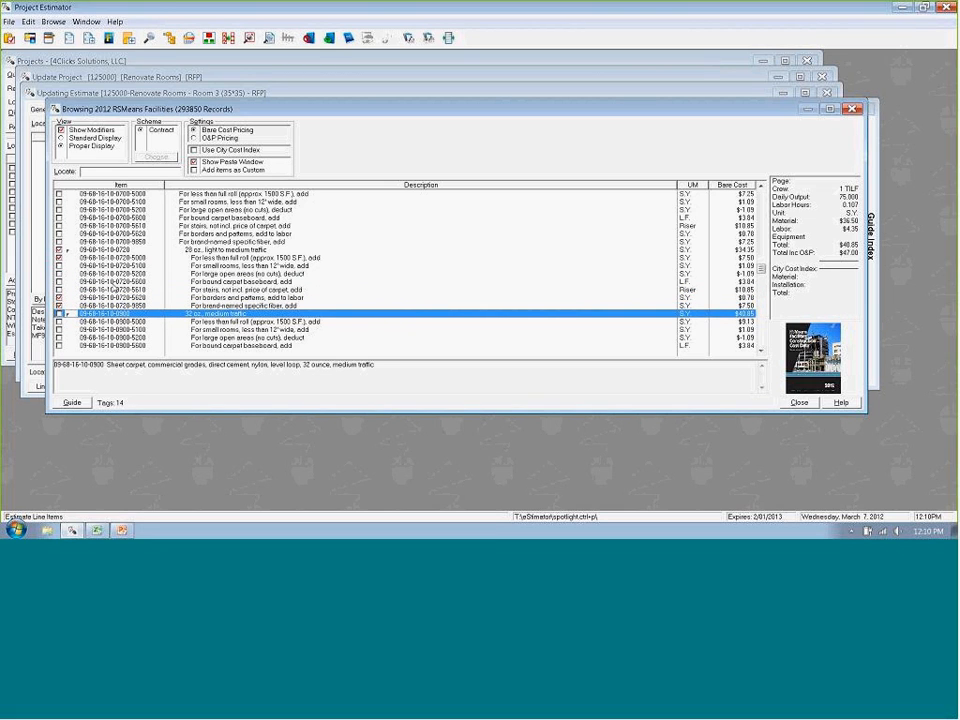
- Review the list of tagged line items, then start pasting them into Room 3 with advanced UM assignment turned on
left_click(108, 403)
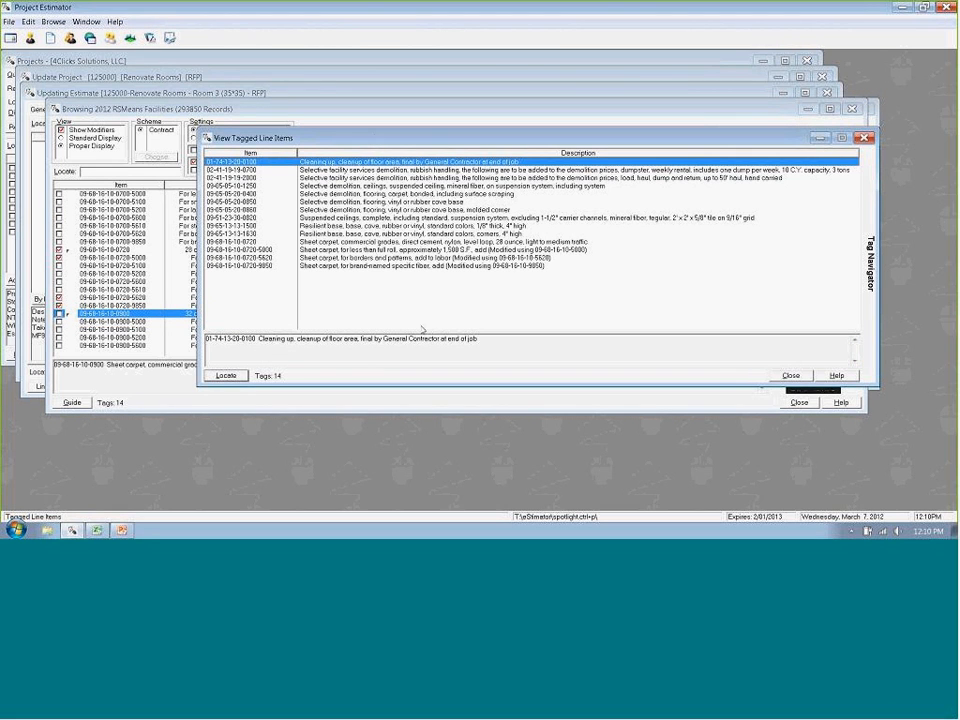
left_click(790, 375)
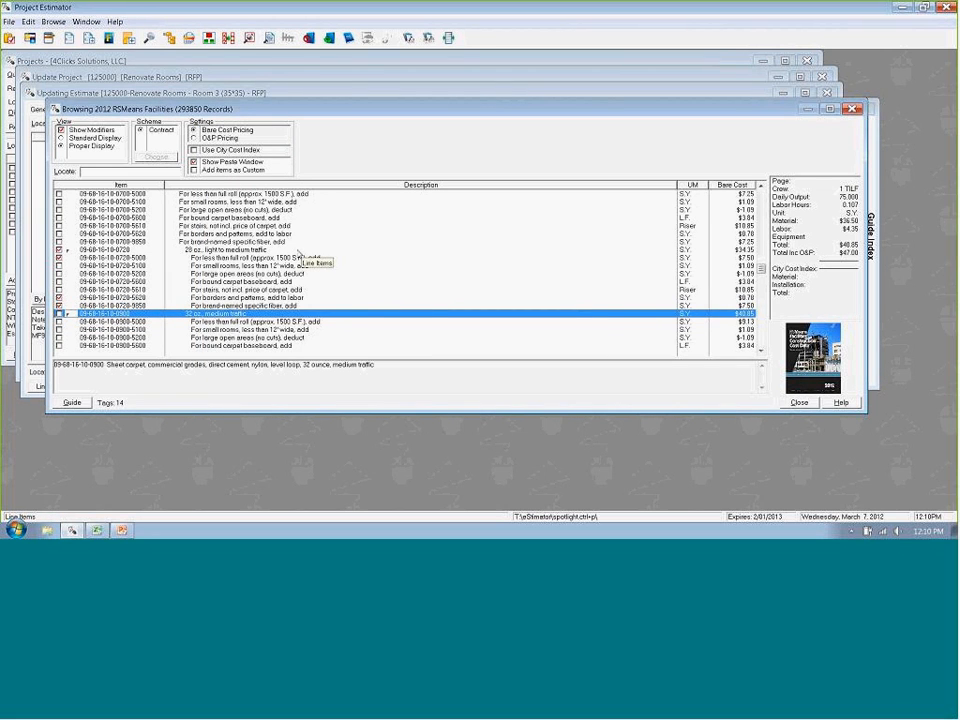
key("ctrl+p")
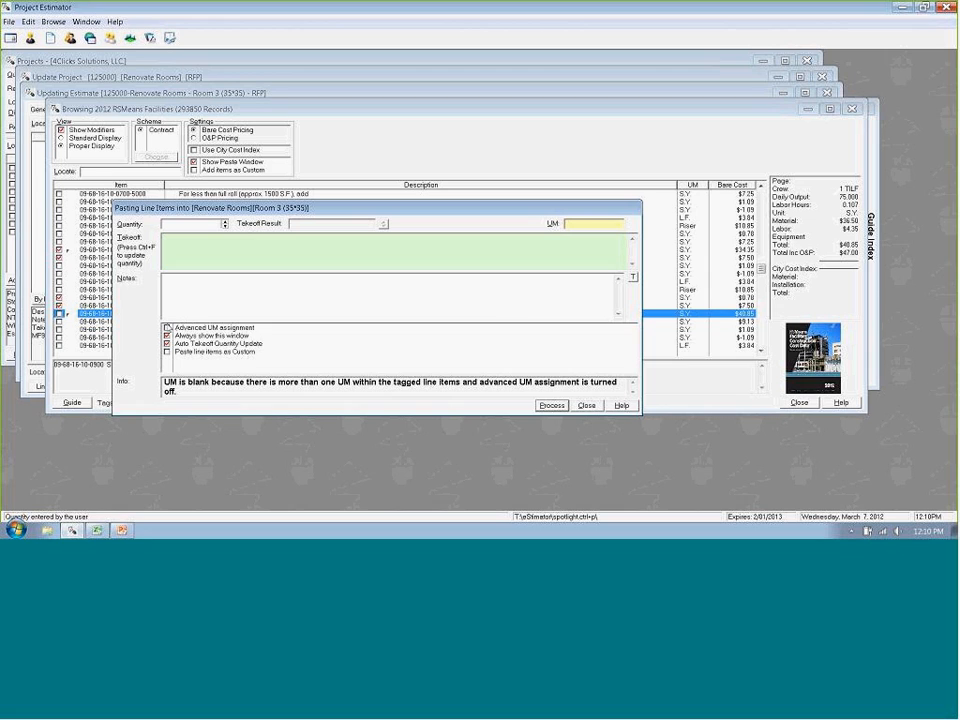
left_click(168, 328)
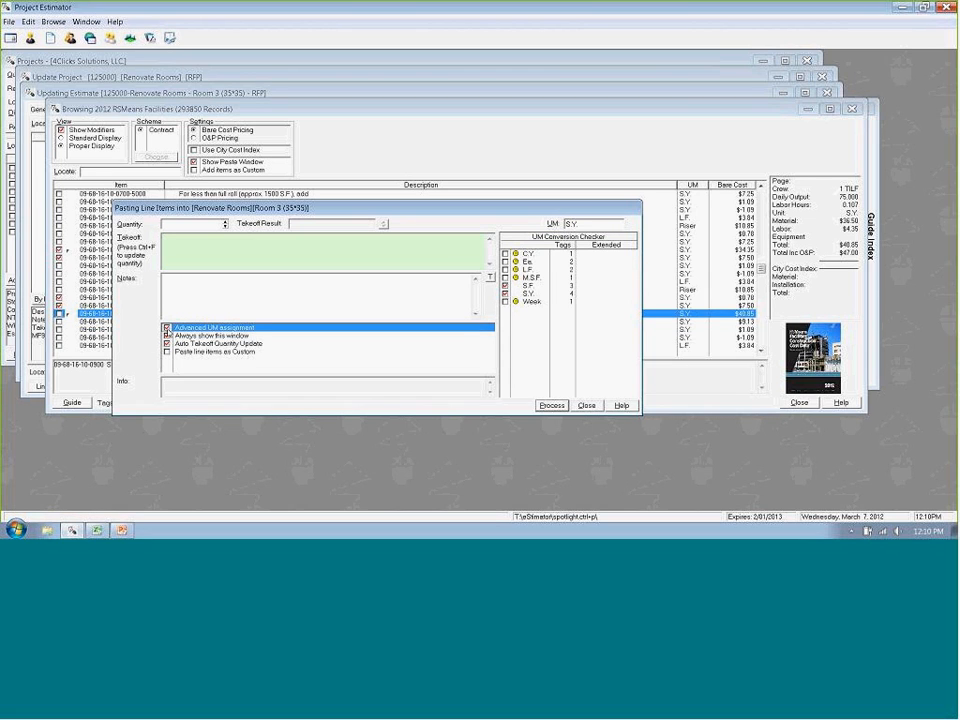
left_click(168, 328)
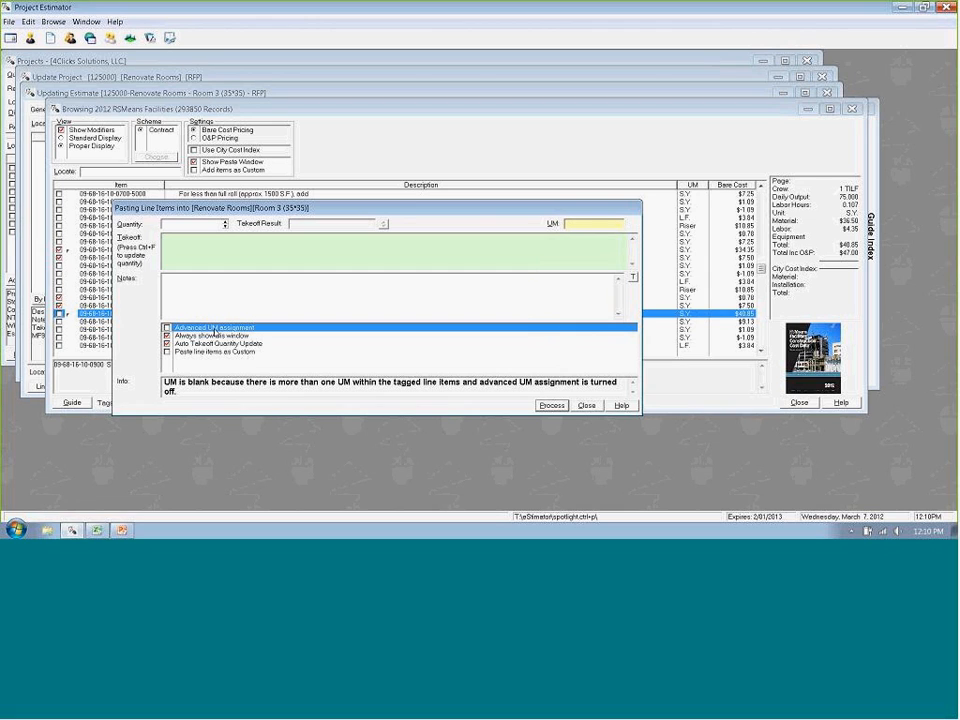
left_click(167, 328)
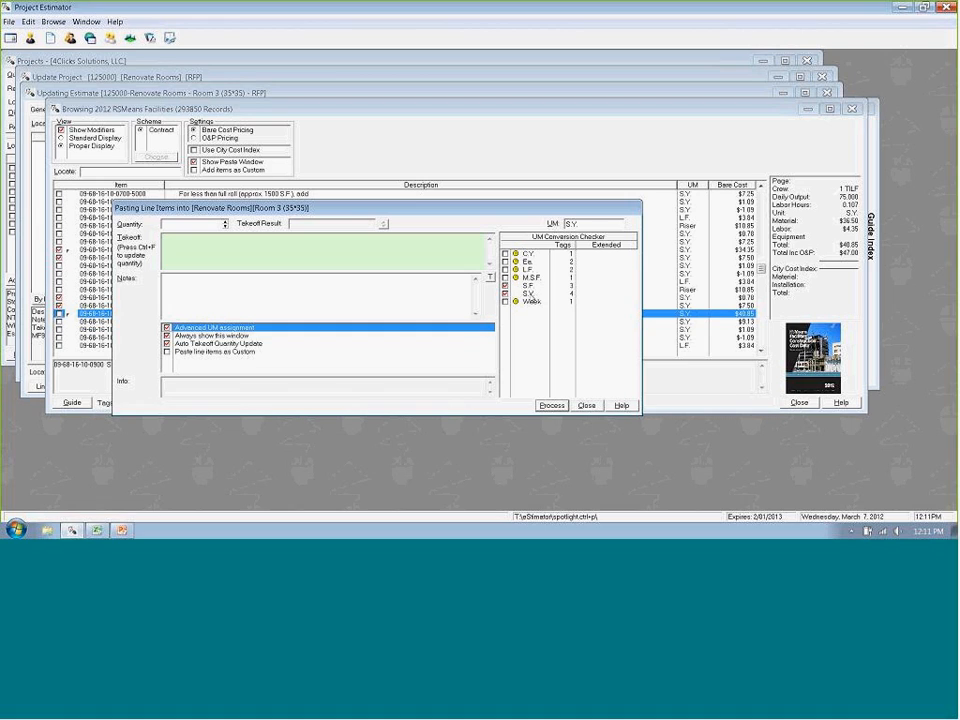
- Set the unit of measure to S.F. and paste the M.S.F., S.F. and S.Y. items with the takeoff formula 35*35
left_click(567, 225)
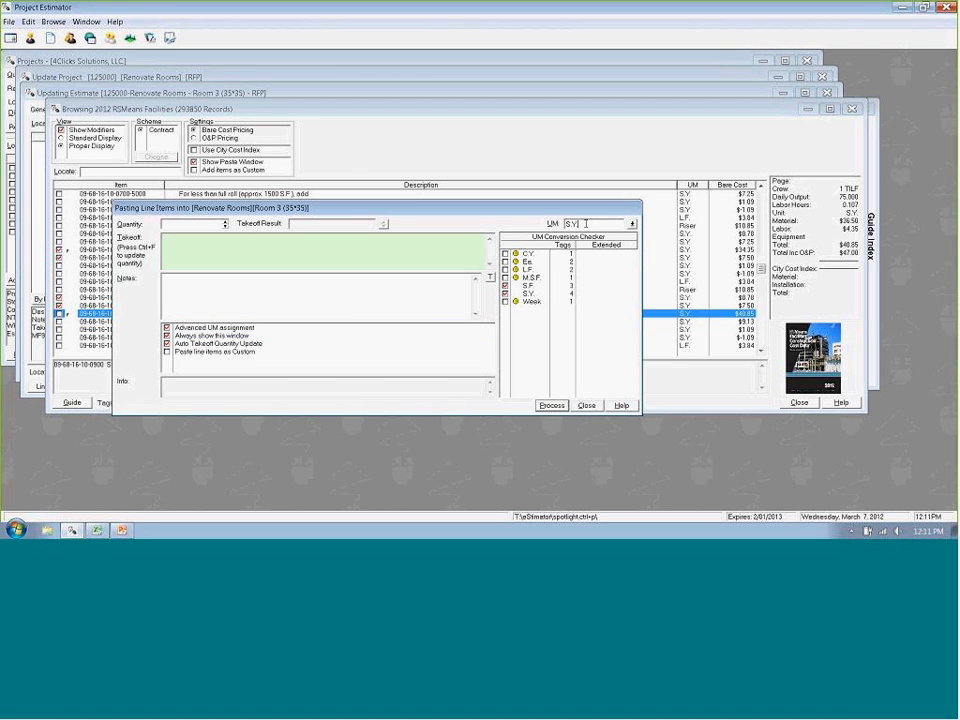
type("S.F")
left_click(508, 294)
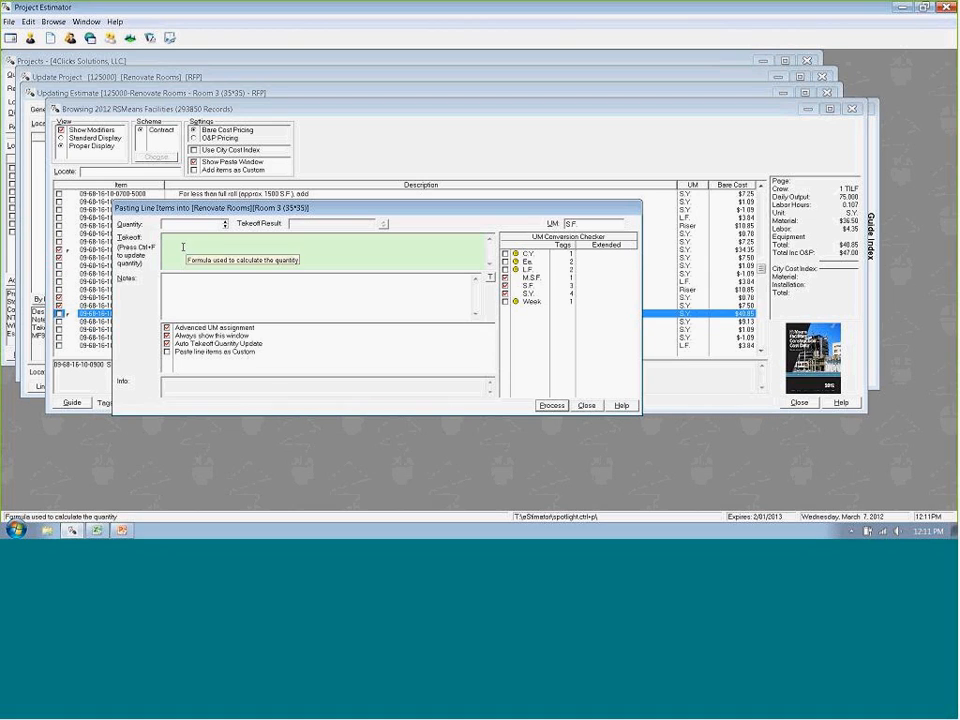
left_click(183, 247)
type("35*3")
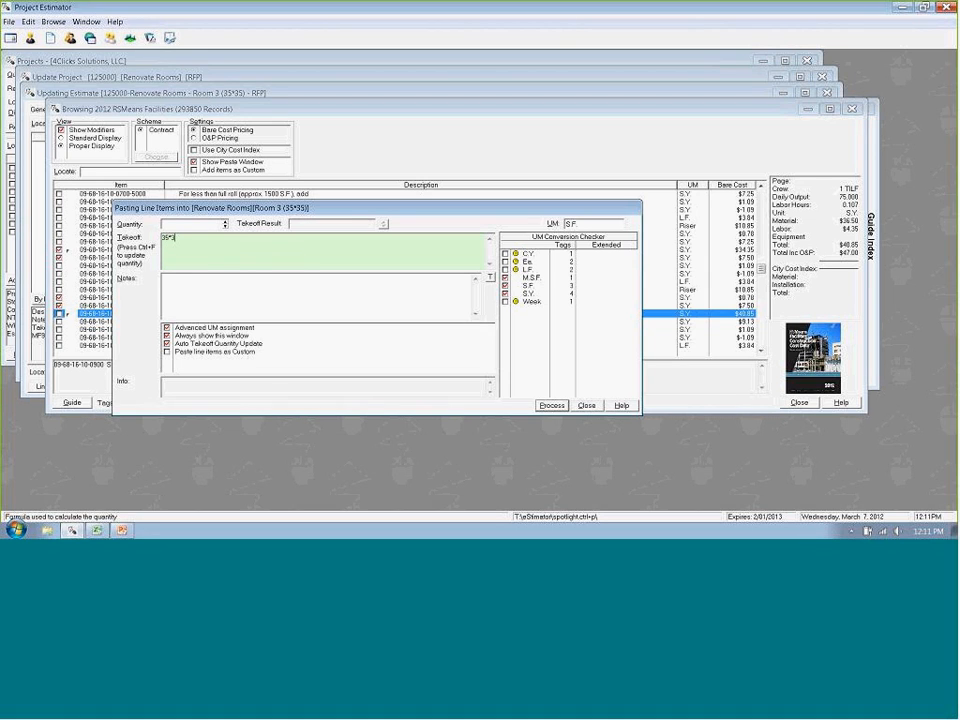
type("5")
key("ctrl+f")
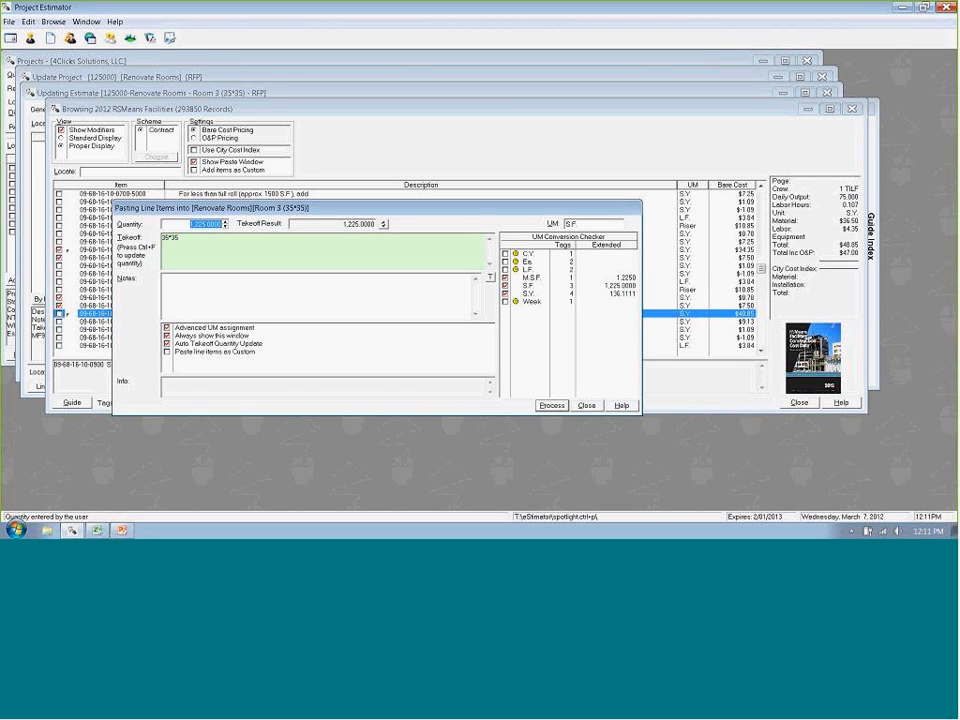
key("Return")
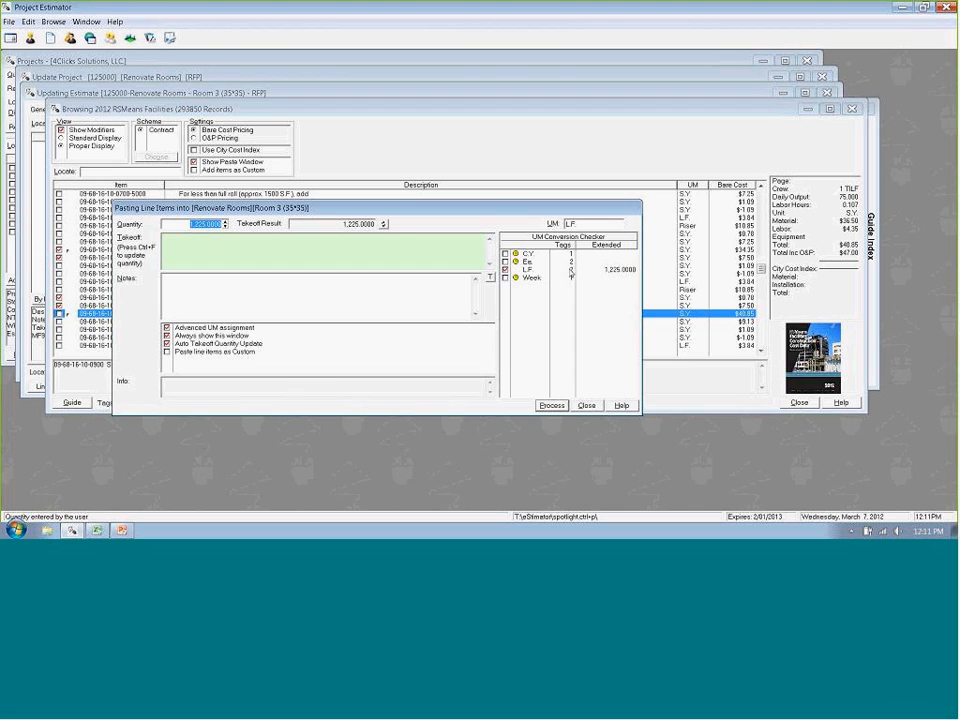
- Paste the L.F. items with the takeoff formula 35*4
left_click(186, 247)
type("35*")
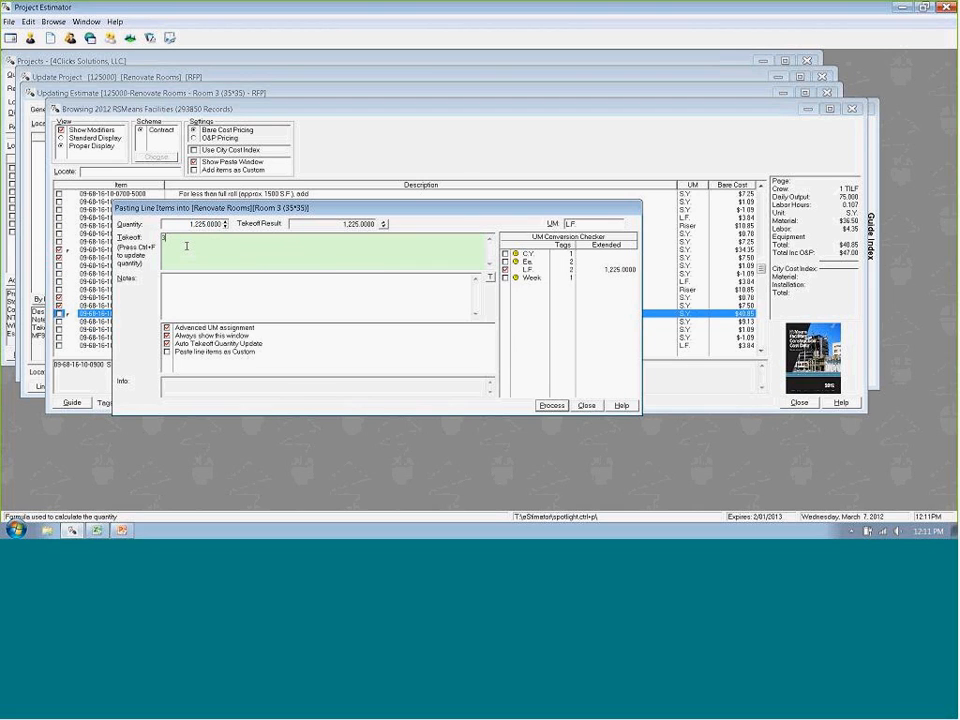
type("4")
key("Tab")
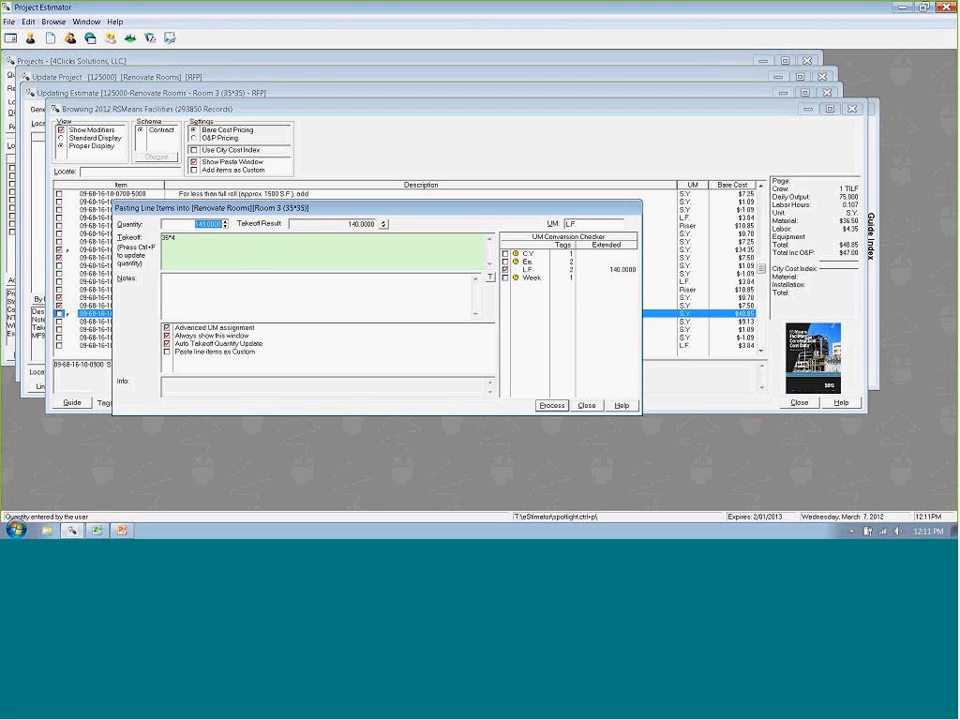
key("Return")
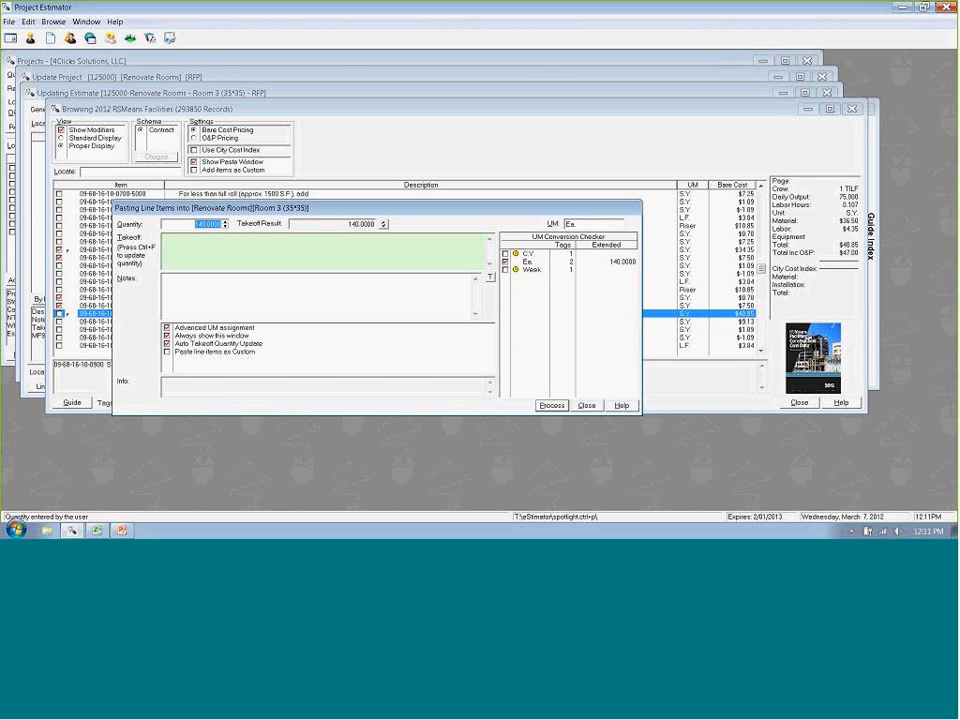
- Paste the remaining items with quantities of 4 Ea., 1 Week and 10 C.Y., and close the cost book
key("BackSpace")
key("Return")
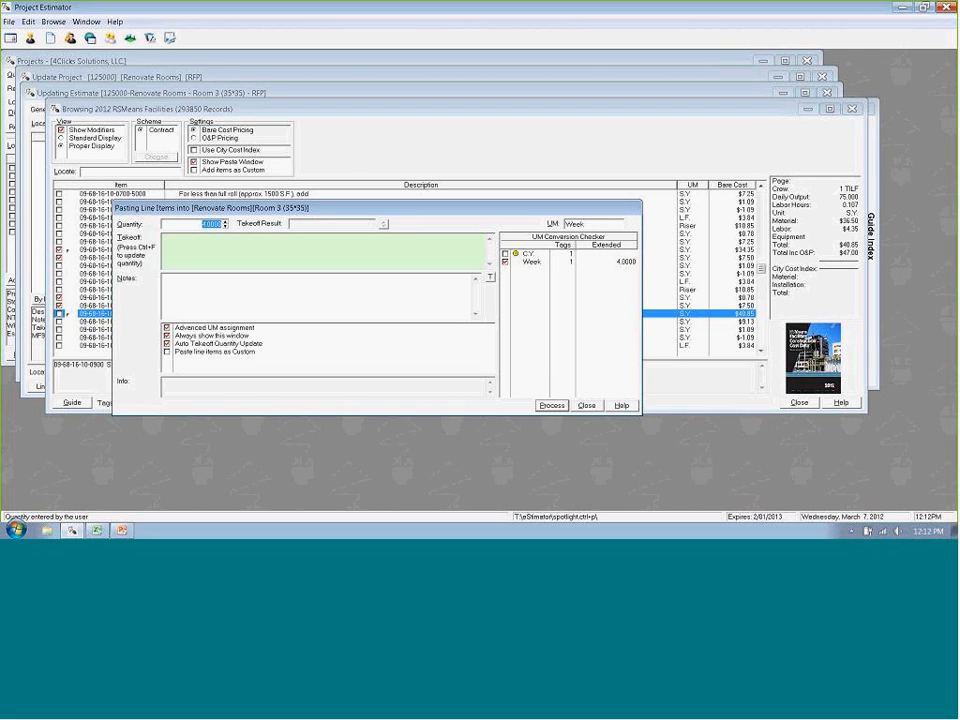
key("Return")
type("10")
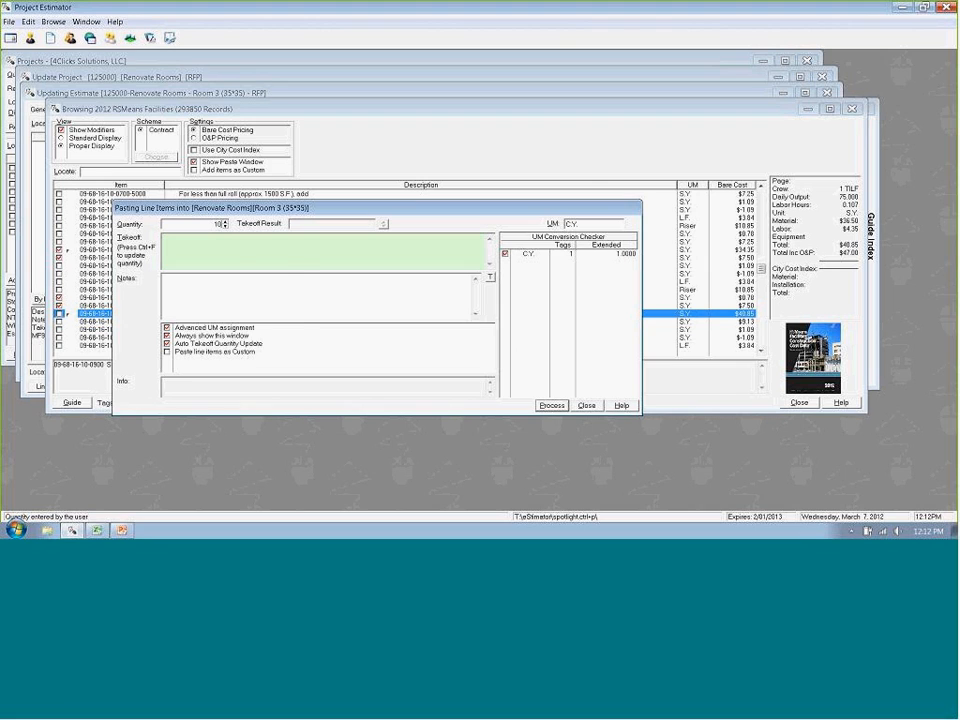
key("Return")
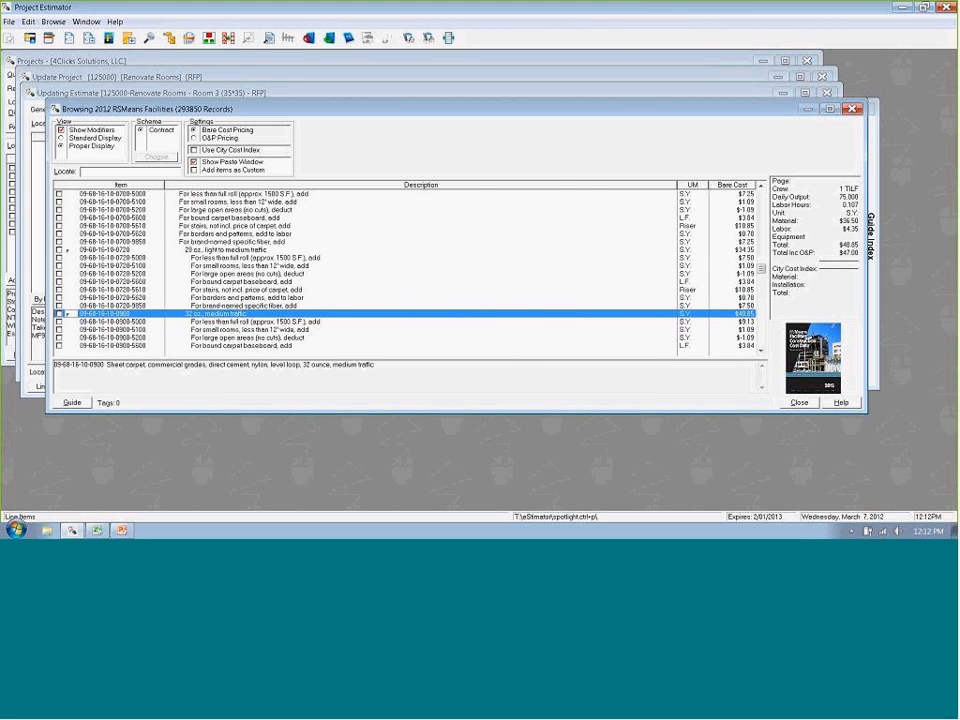
left_click(800, 403)
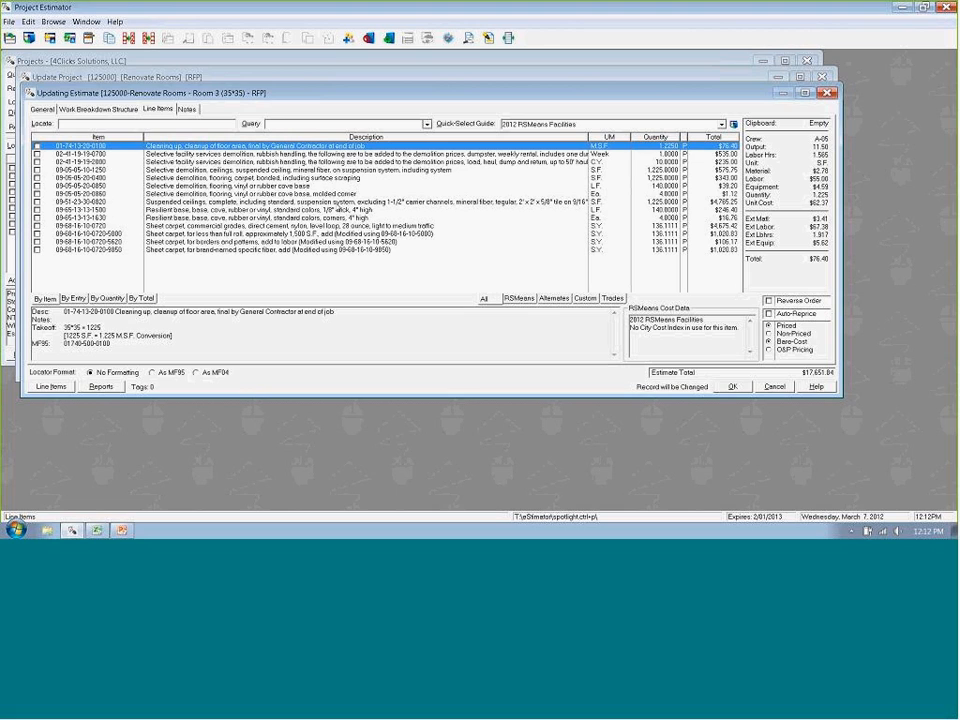
- Examine the quantities, takeoff formulas and unit conversions of the line items pasted into the Room 3 estimate
key("Down")
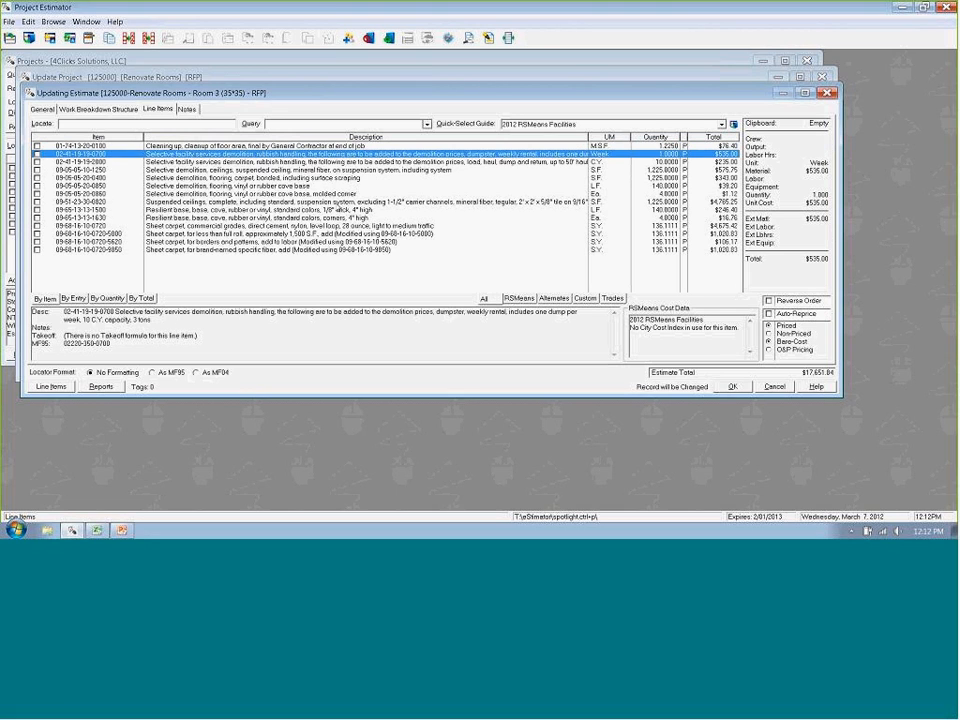
key("Down")
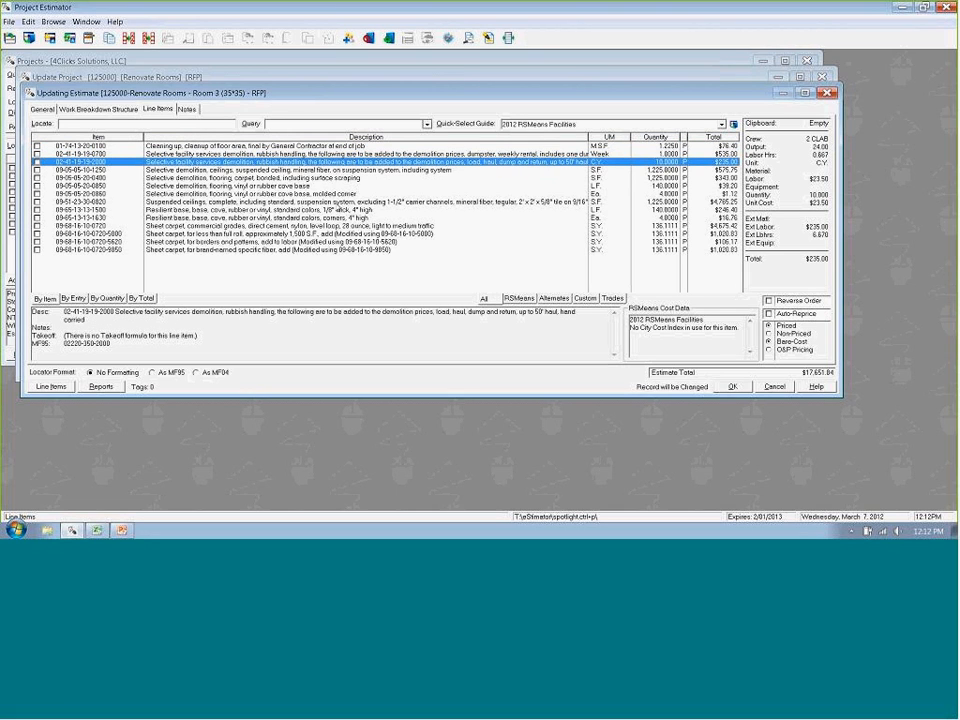
key("Down")
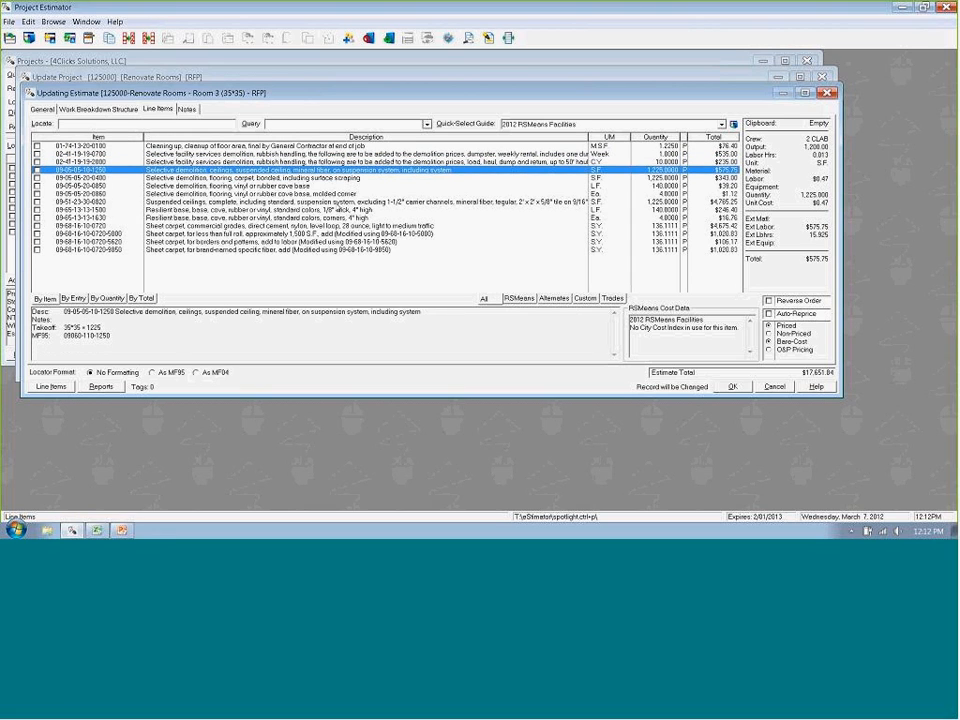
key("Down")
key("Down")
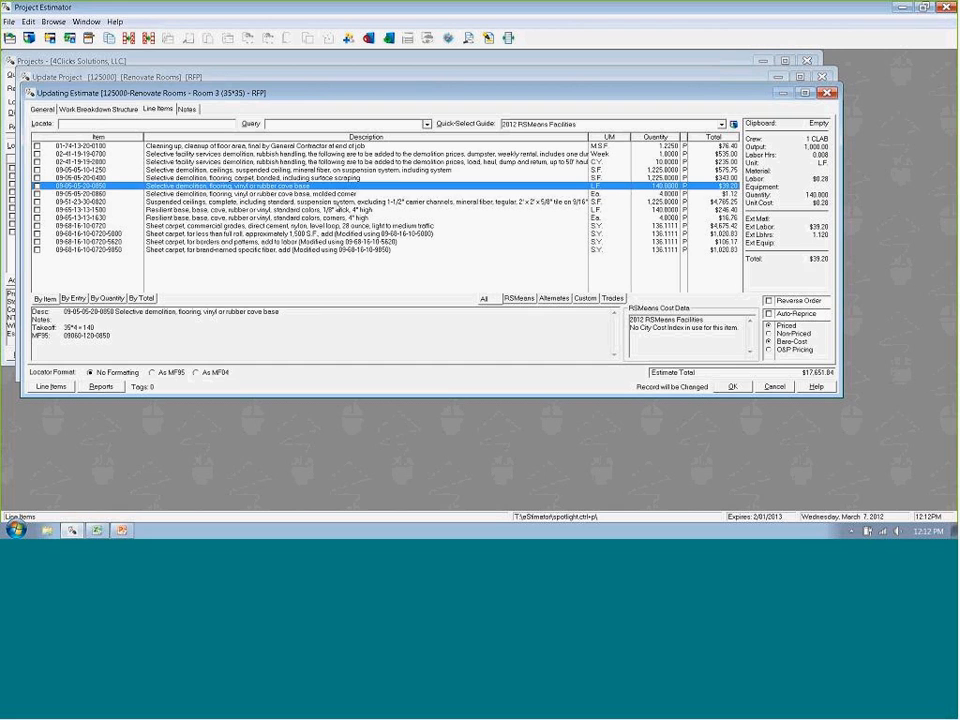
key("Down")
key("Down")
key("Down")
key("Down")
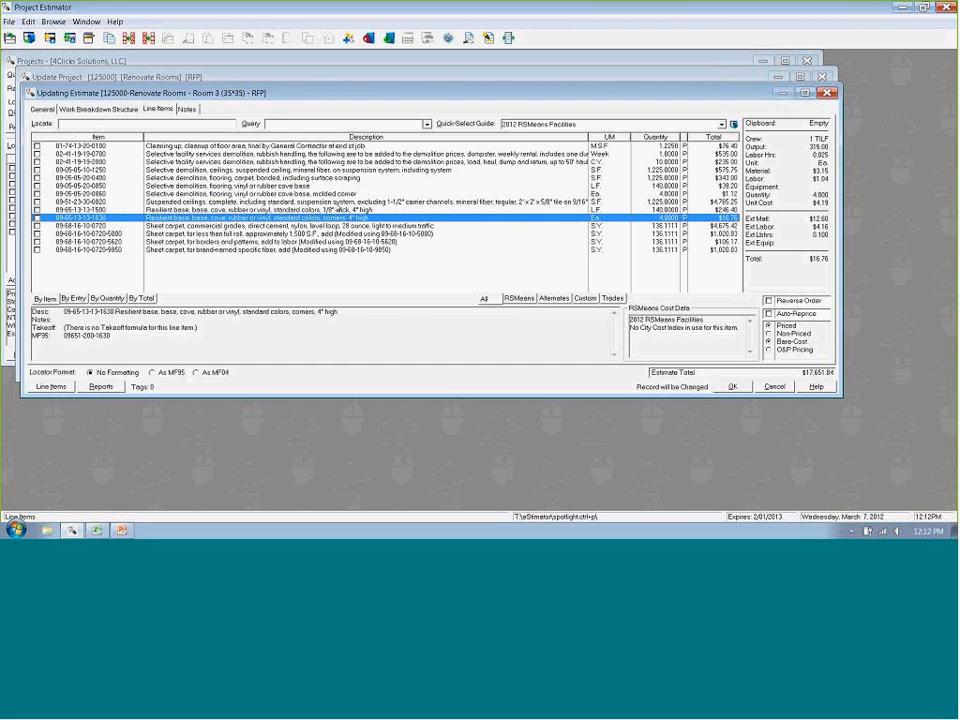
key("Down")
key("Down")
key("Down")
key("Down")
key("Up")
key("Up")
key("Up")
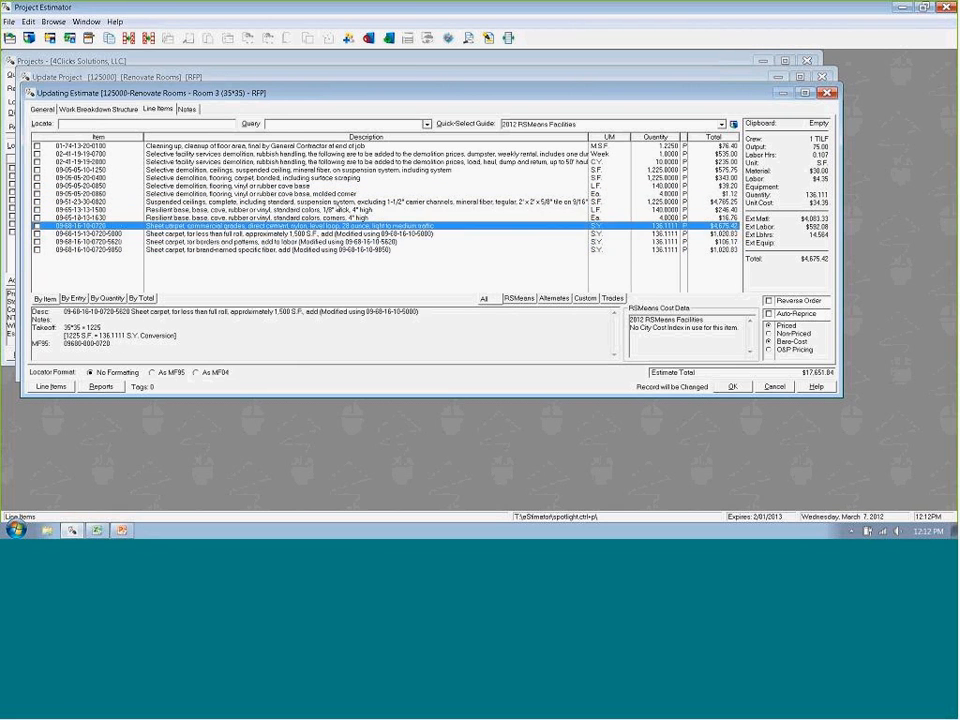
key("Up")
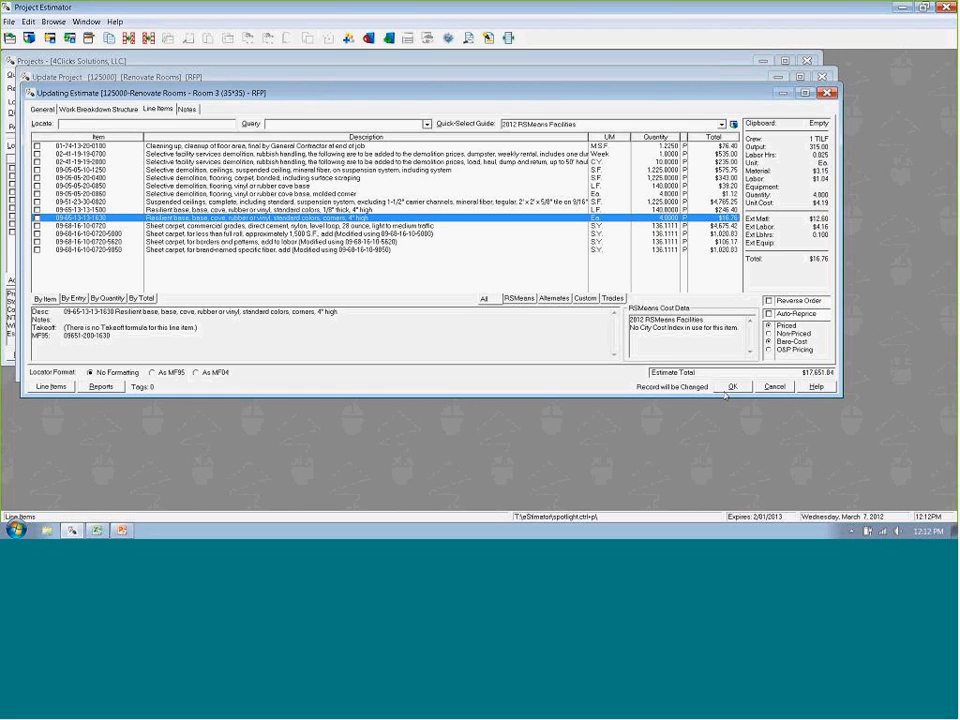
- Save the Room 3 estimate, tag it in the project's estimate list and export its Preliminary Estimate report as a PDF
left_click(732, 387)
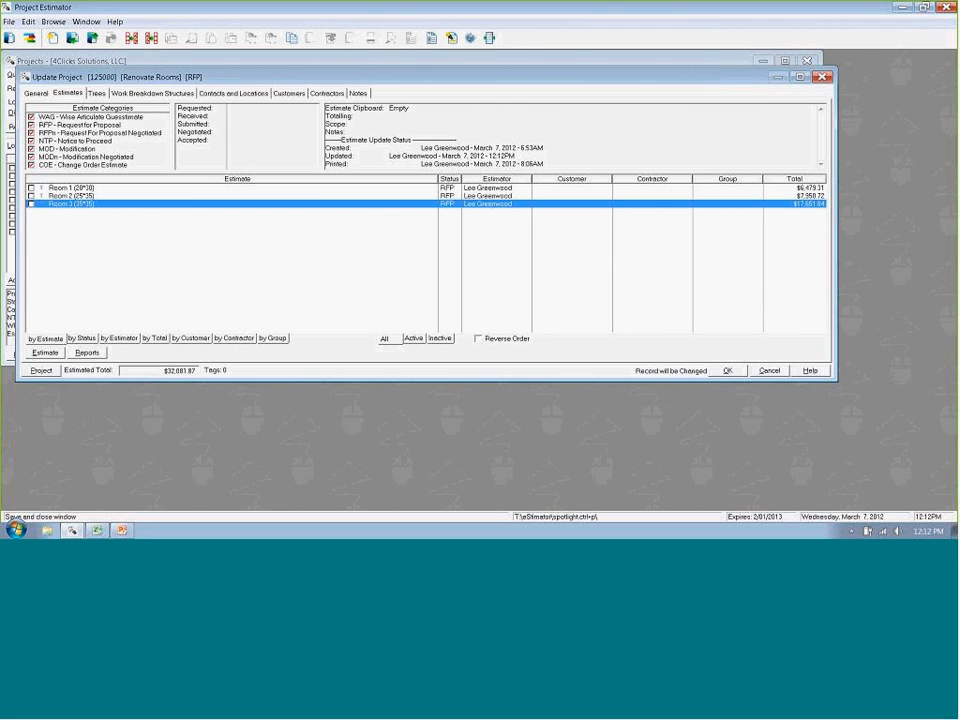
left_click(31, 204)
left_click(88, 353)
left_click(110, 378)
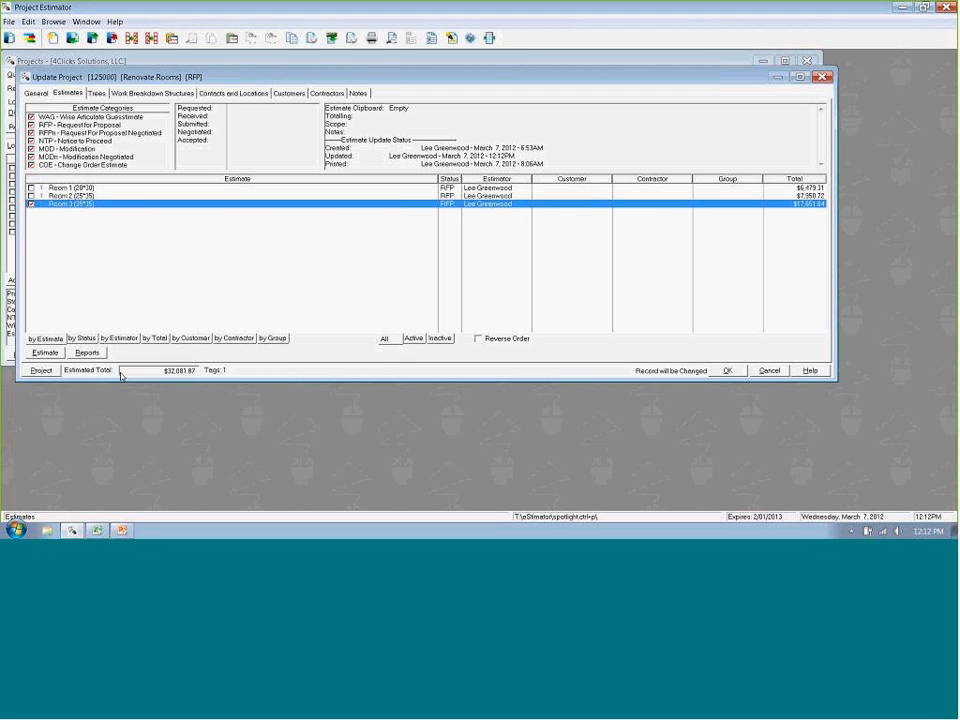
left_click(609, 400)
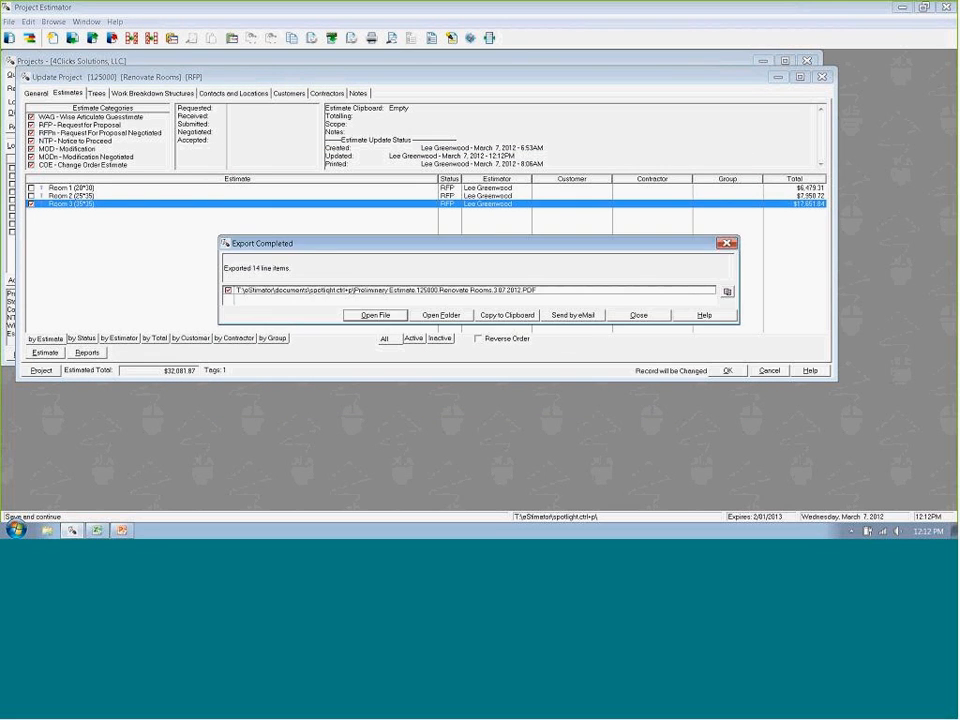
- View the exported Preliminary Estimate PDF in full screen, review its summary and line item pages, and close the report and export message
left_click(375, 315)
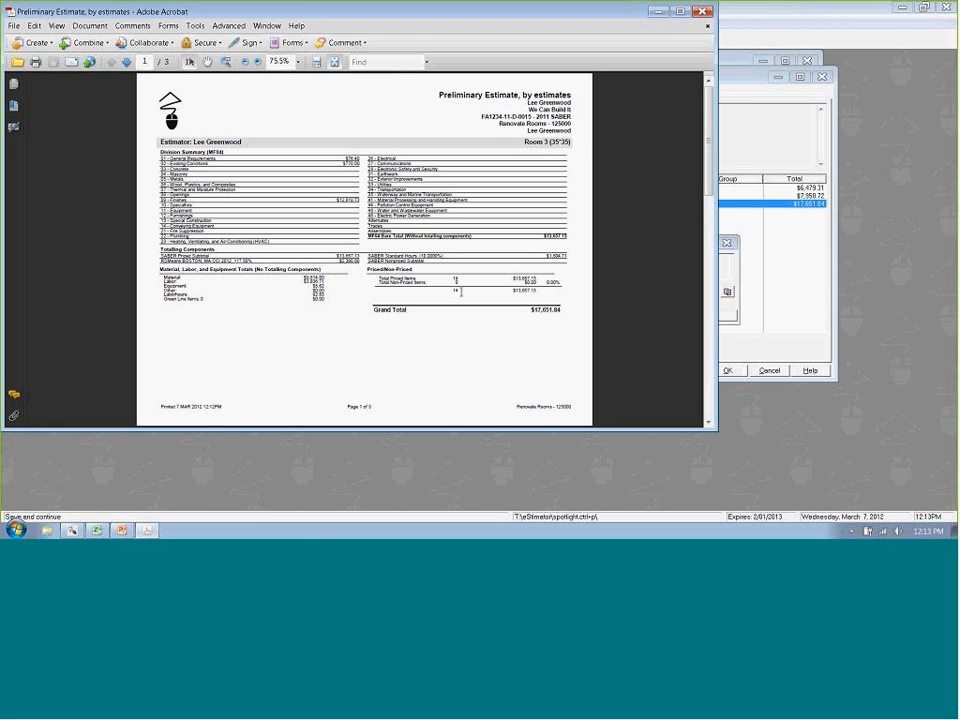
key("ctrl+l")
left_click(507, 331)
scroll(507, 331, "up", 1)
scroll(507, 331, "down", 1)
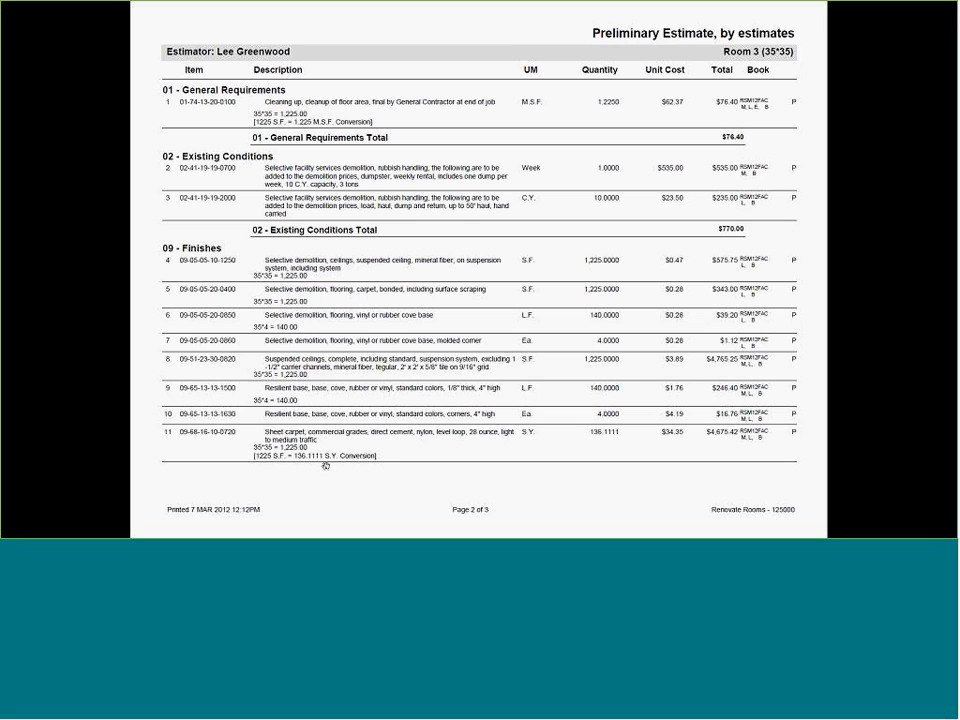
key("Escape")
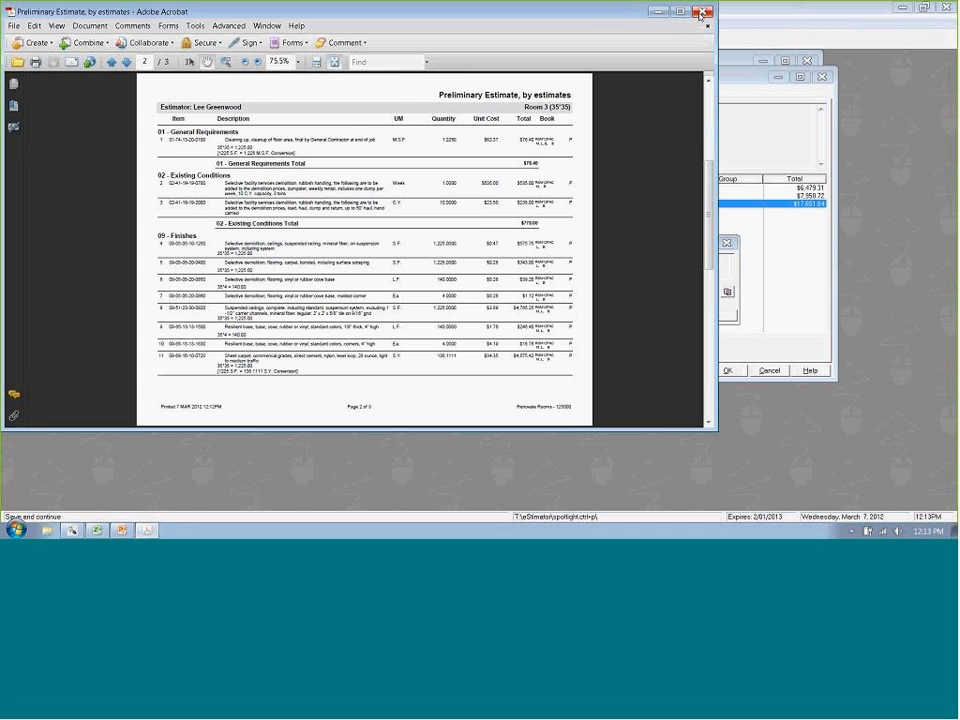
left_click(701, 13)
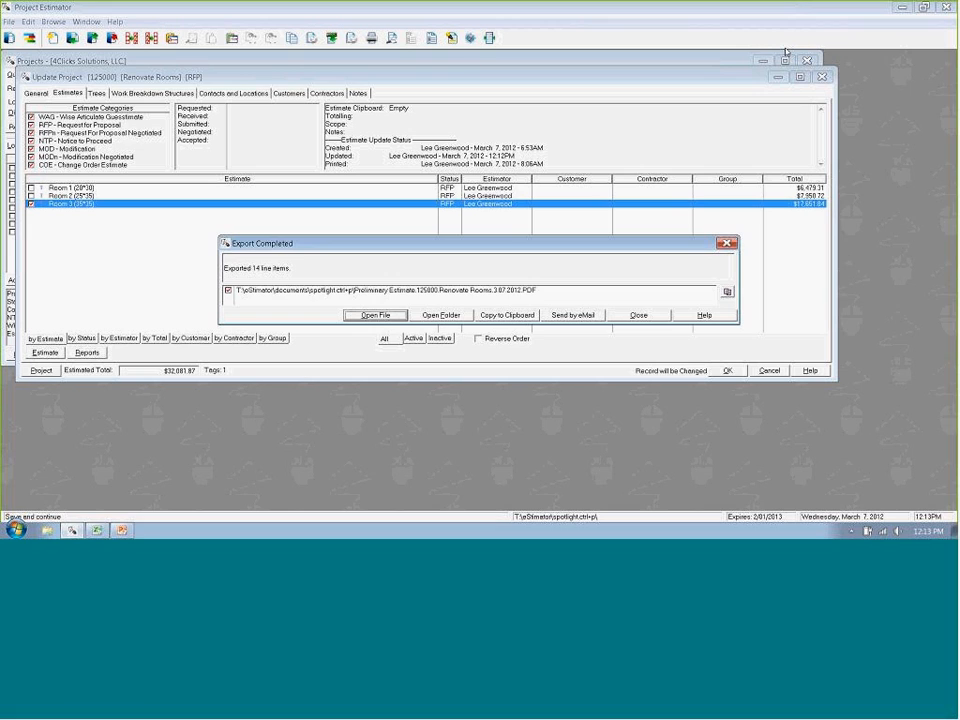
left_click(638, 315)
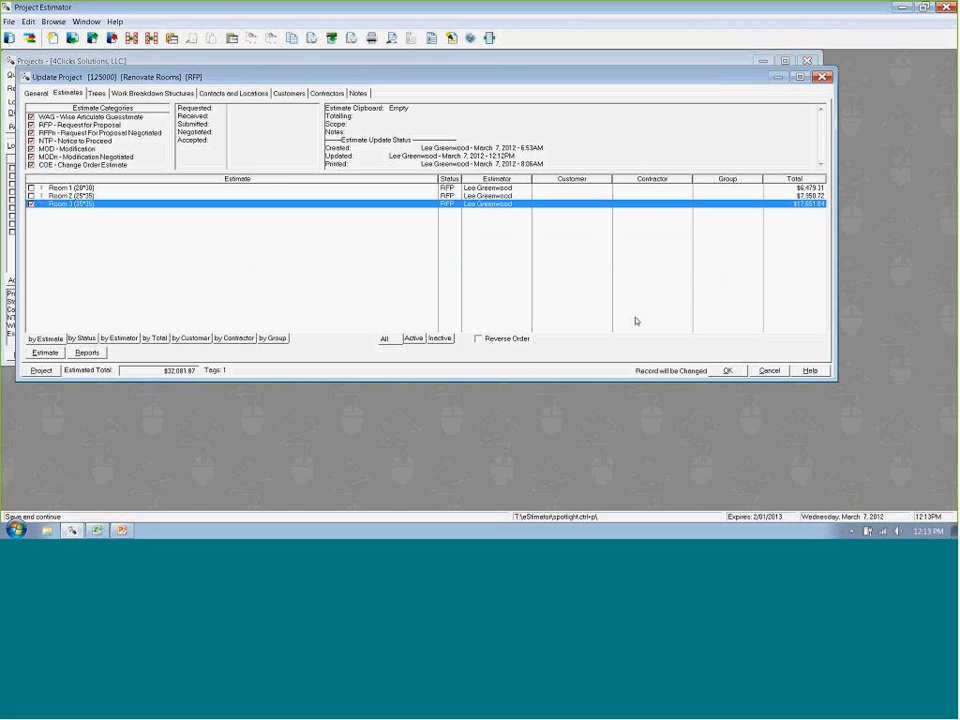
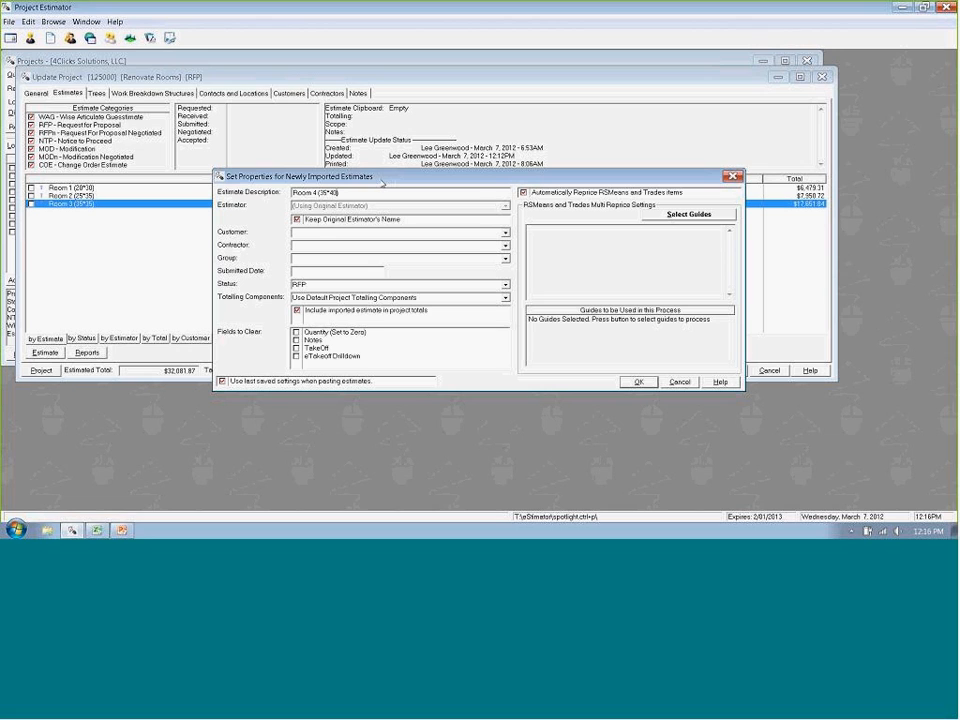
- Paste the copied estimate into the project as Room 4 (30*40), skipping the selection of repricing guides, and close the import message
key("BackSpace")
key("BackSpace")
type("30")
key("Return")
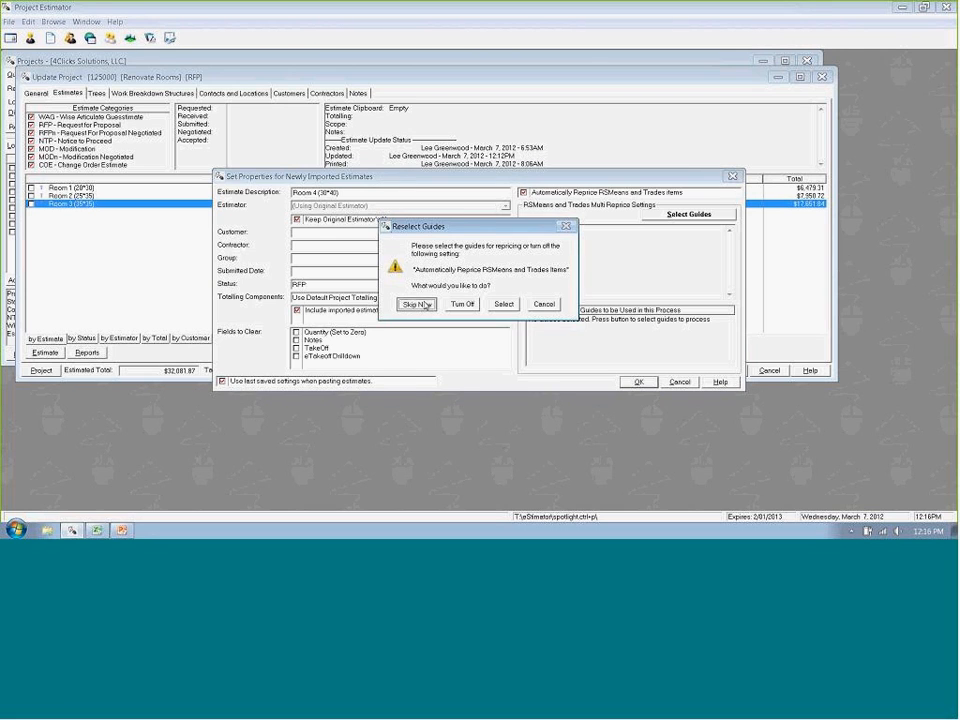
left_click(417, 303)
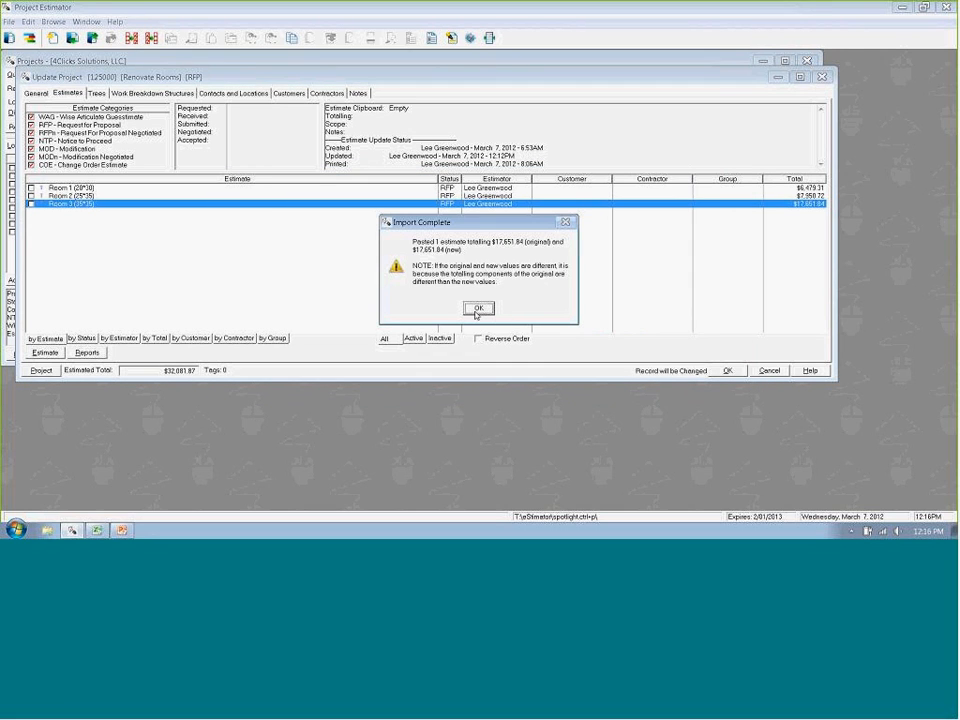
left_click(477, 309)
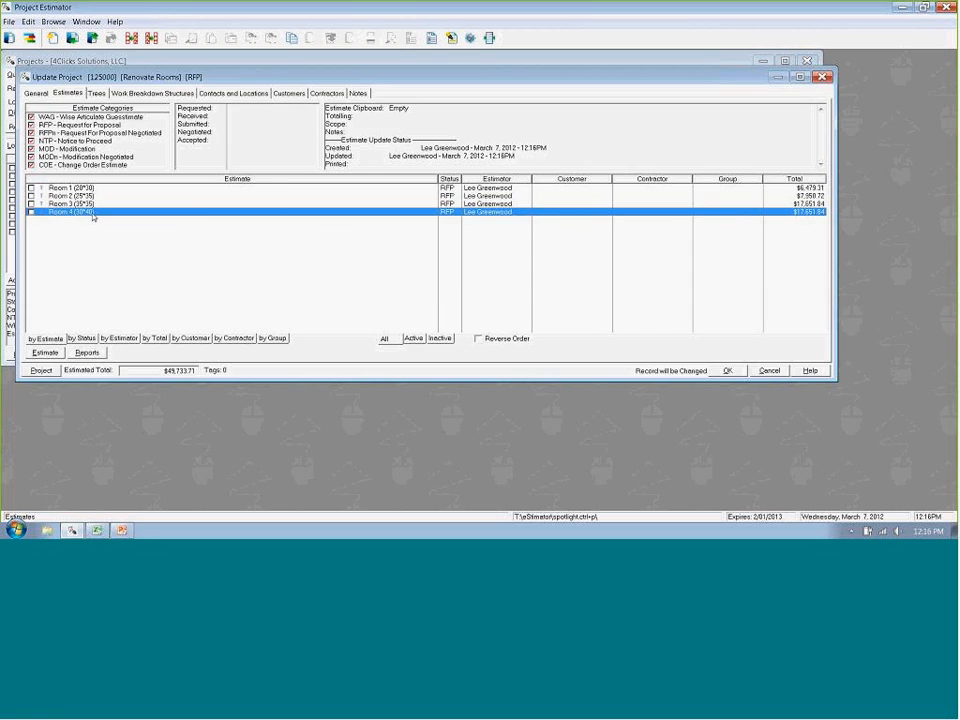
- Open the Room 4 estimate and tag the eight area-based items: floor cleanup, ceiling and carpet demolition, suspended ceiling and all sheet carpet lines
double_click(93, 217)
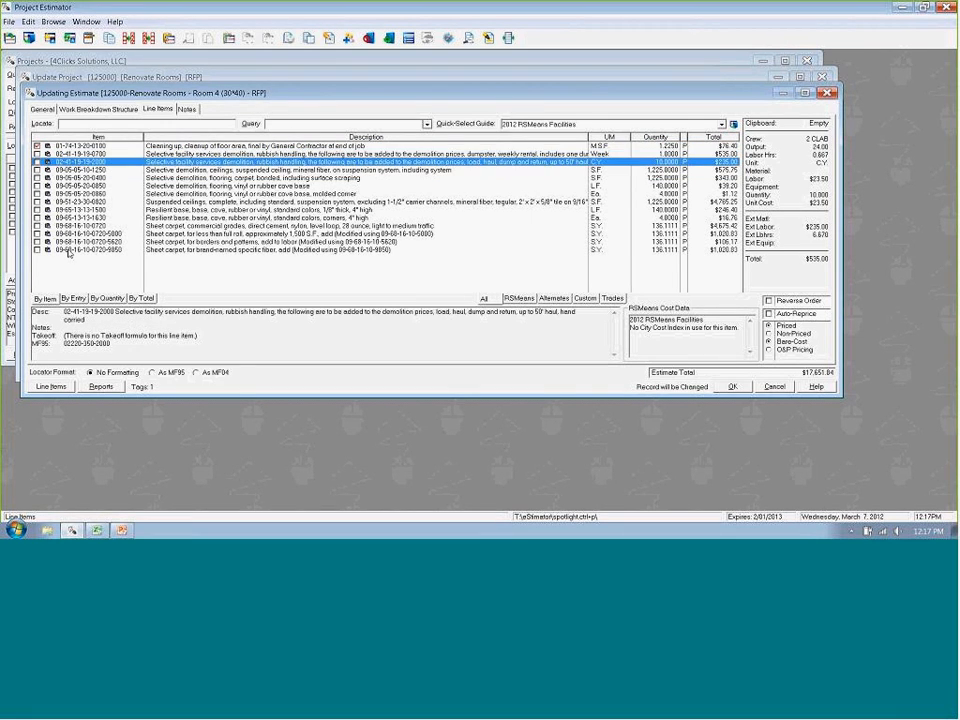
key("Down")
key("space")
key("space")
key("Down")
key("Down")
key("Down")
key("Down")
key("Down")
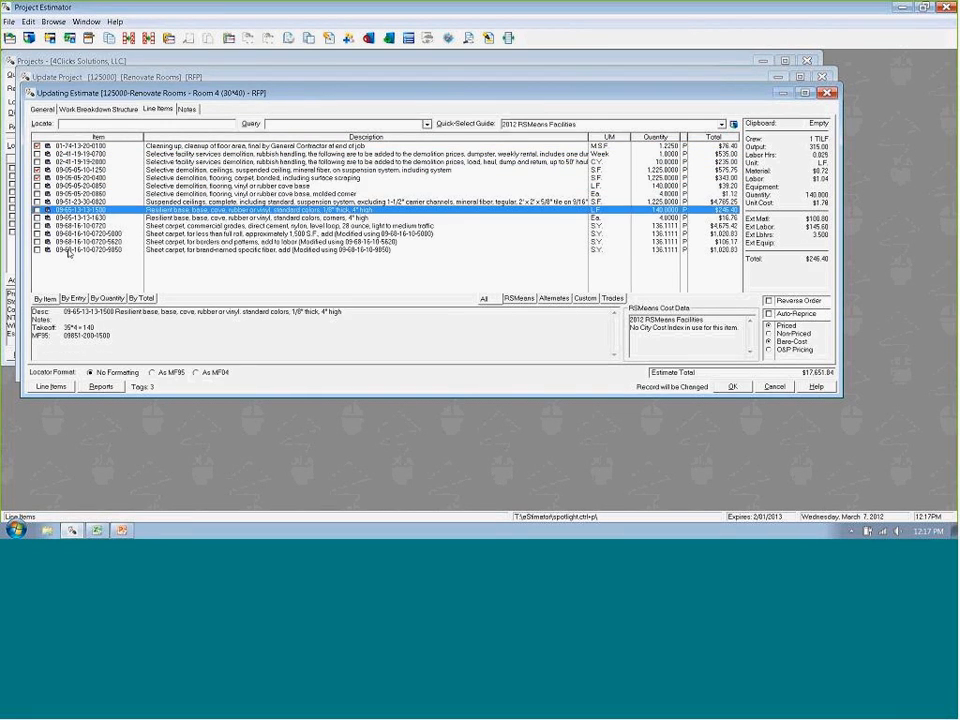
key("space")
key("Down")
key("space")
key("Down")
key("space")
key("Down")
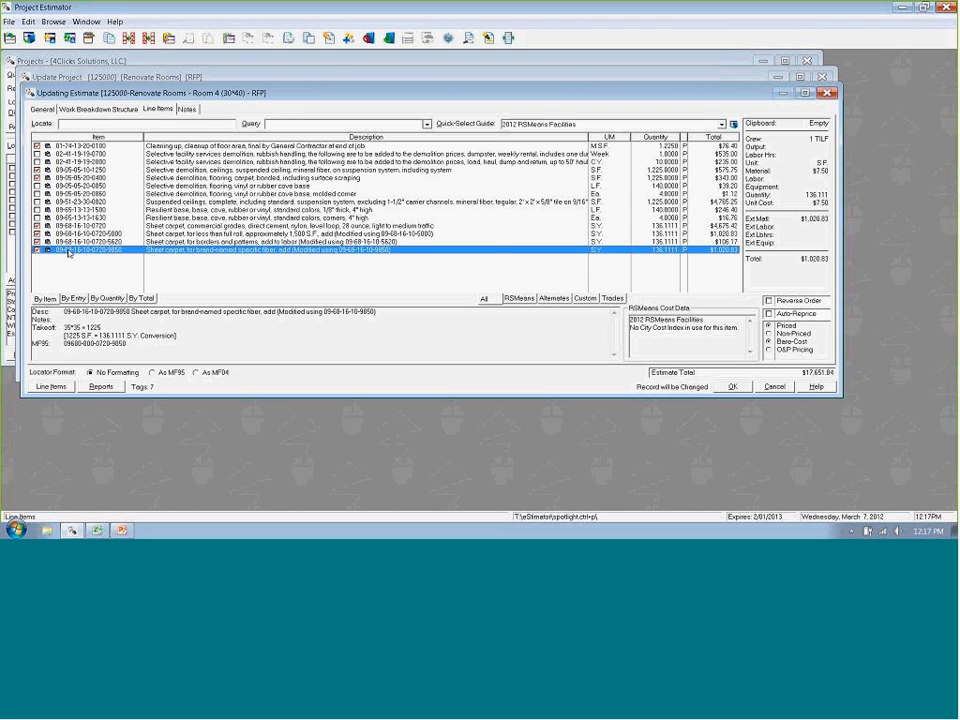
key("Up")
key("Up")
key("Up")
key("Up")
key("Up")
key("Up")
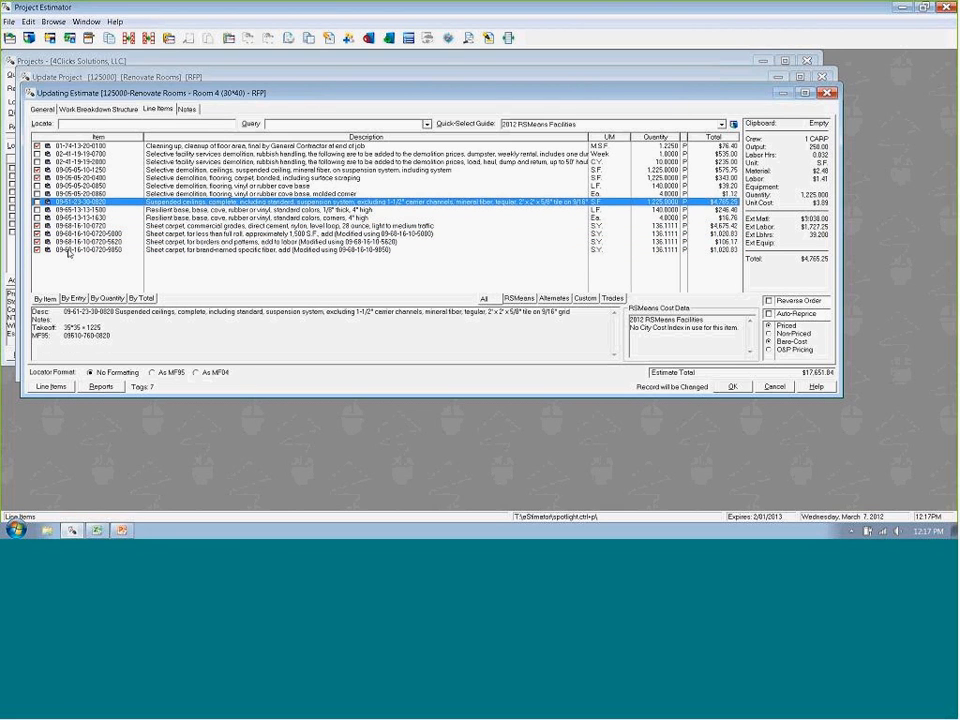
key("space")
key("Down")
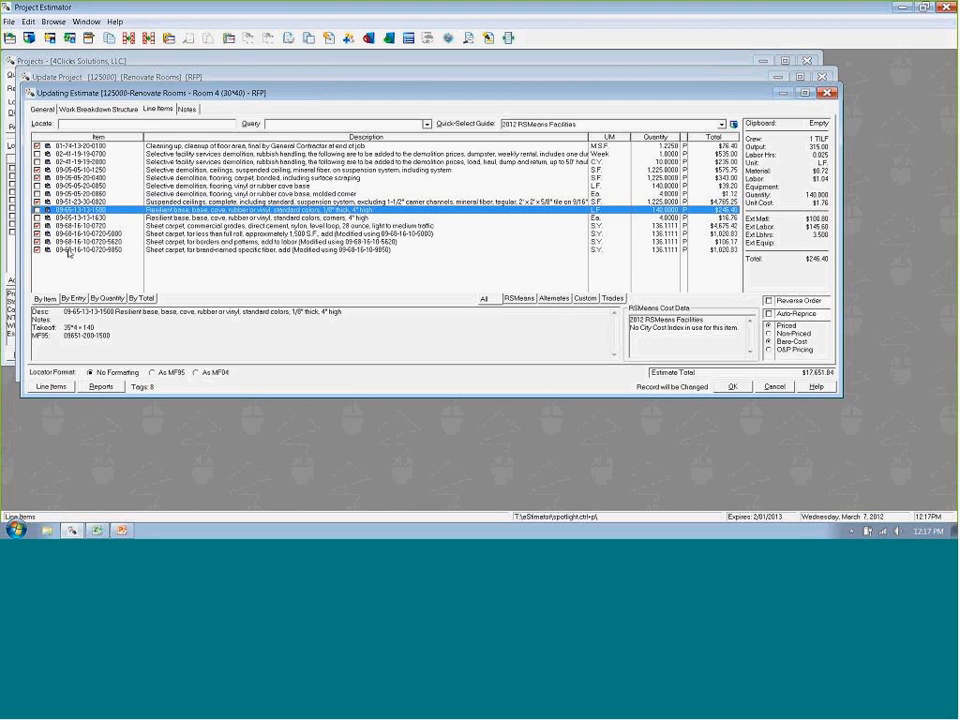
- Apply the takeoff formula 30*40 to the tagged area items, updating their quantities, and clear the tags
key("ctrl+t")
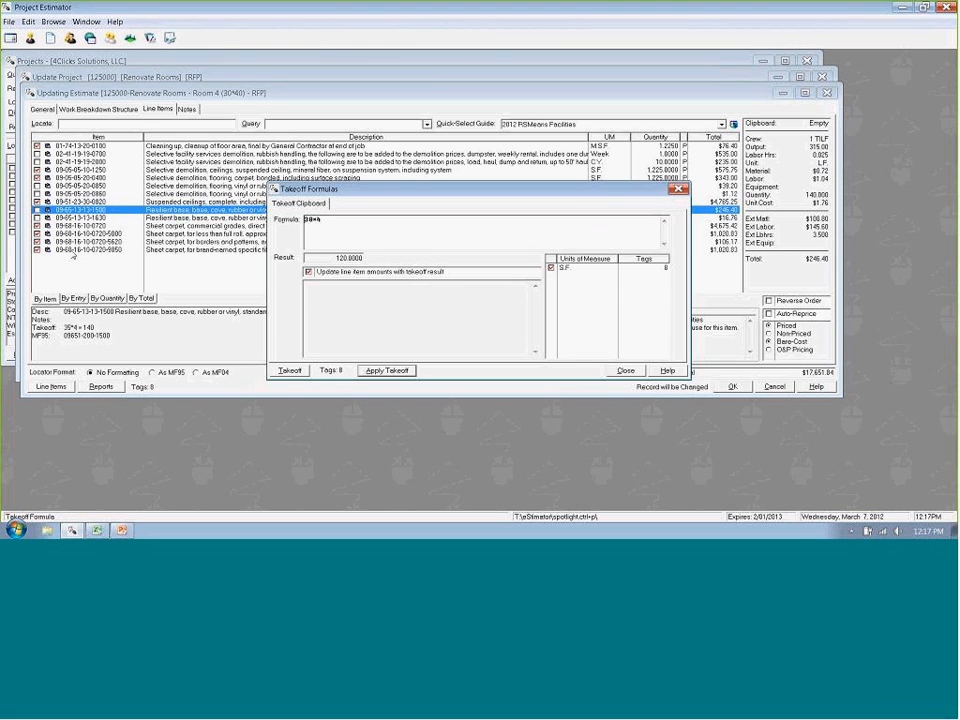
left_click_drag(329, 221, 295, 222)
type("30*40")
key("Tab")
key("Return")
key("Return")
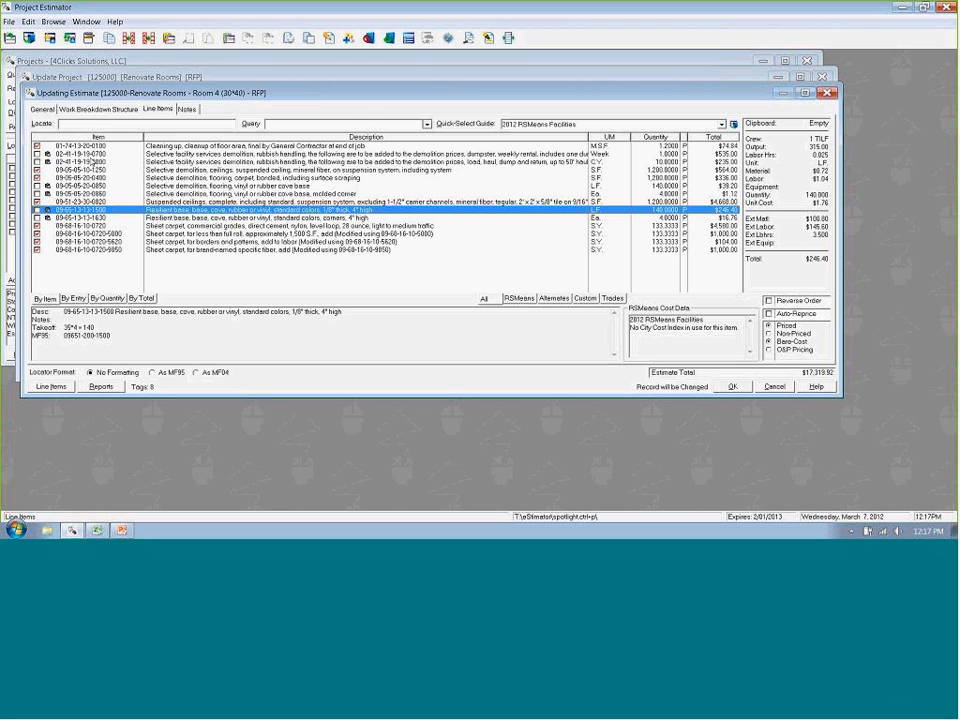
key("ctrl+u")
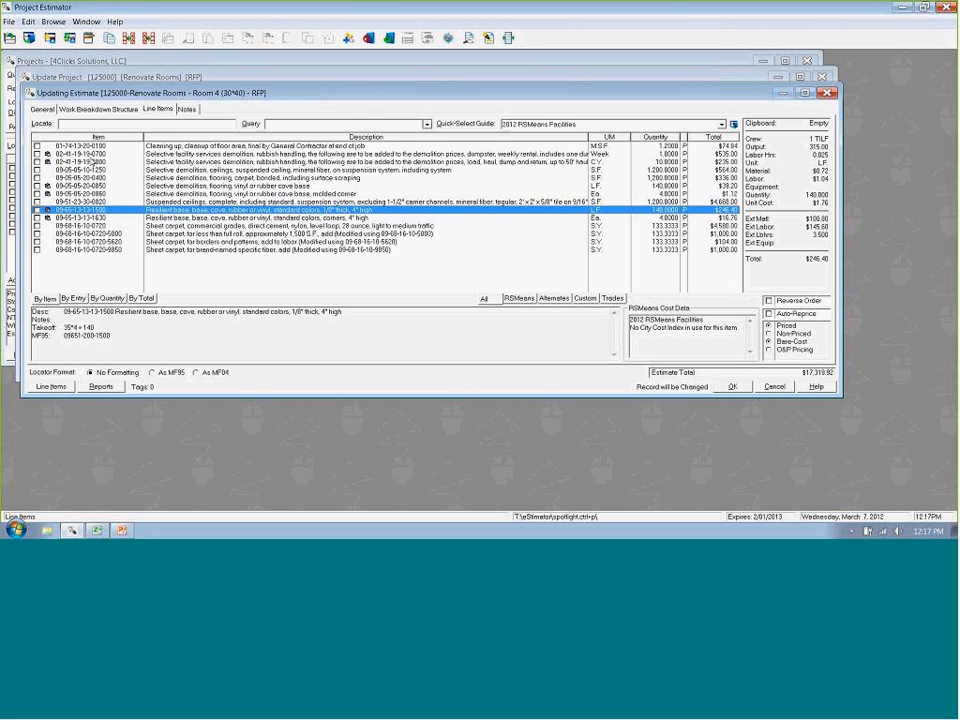
- Tag the two L.F. line items, the cove base demolition and the 4" high resilient base
key("Up")
key("Up")
key("Up")
key("Up")
key("Up")
key("Down")
key("Down")
key("Down")
key("Down")
key("Down")
key("Up")
key("Up")
key("Up")
key("Up")
key("Up")
key("Down")
key("Down")
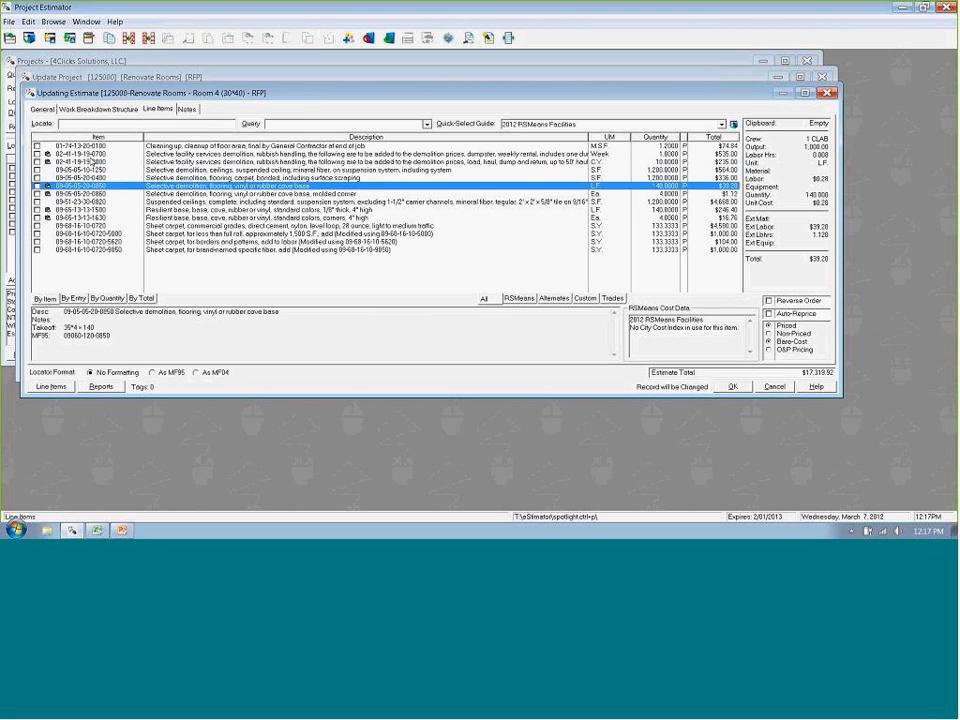
key("space")
key("Down")
key("Down")
key("space")
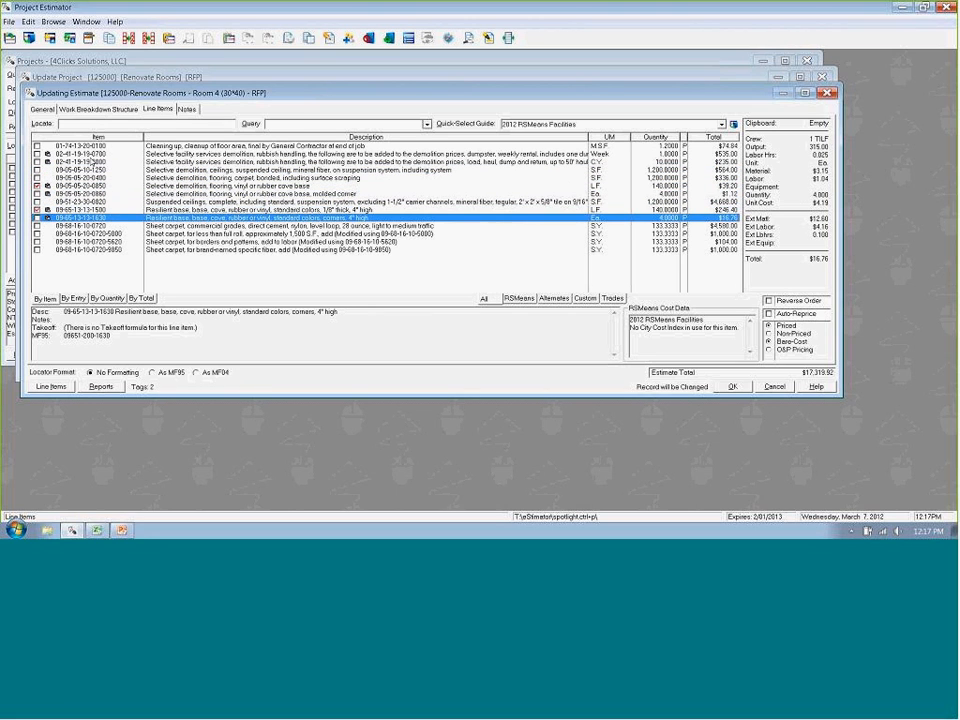
- Apply the perimeter takeoff formula 30+30+40+40 to the two tagged cove base items
key("ctrl+t")
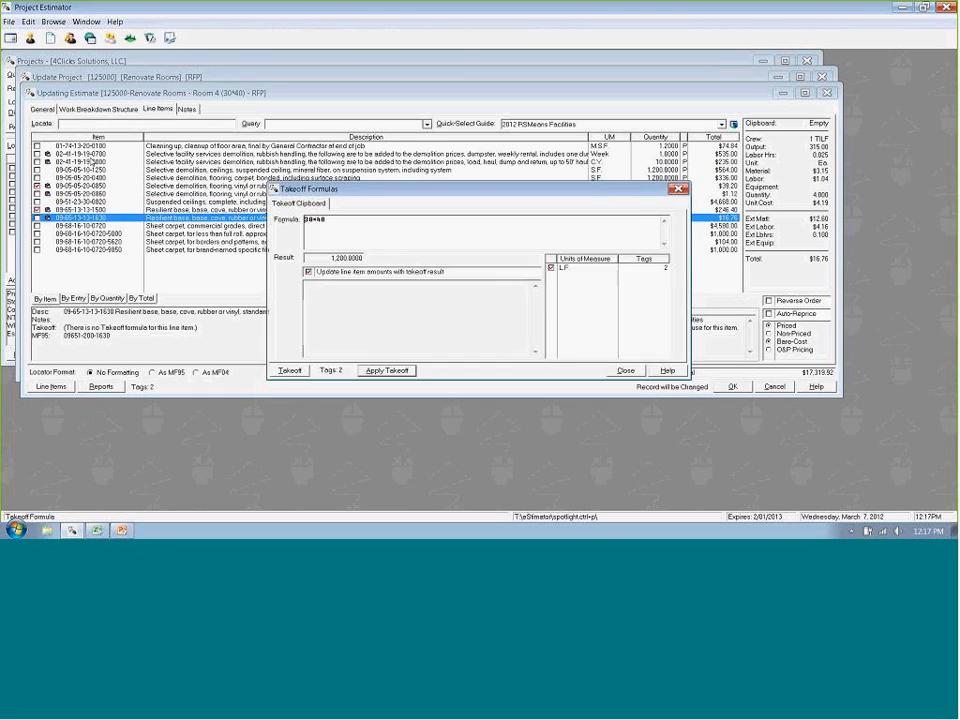
left_click(344, 218)
key("BackSpace")
key("BackSpace")
key("BackSpace")
type("+30+40+40")
key("Tab")
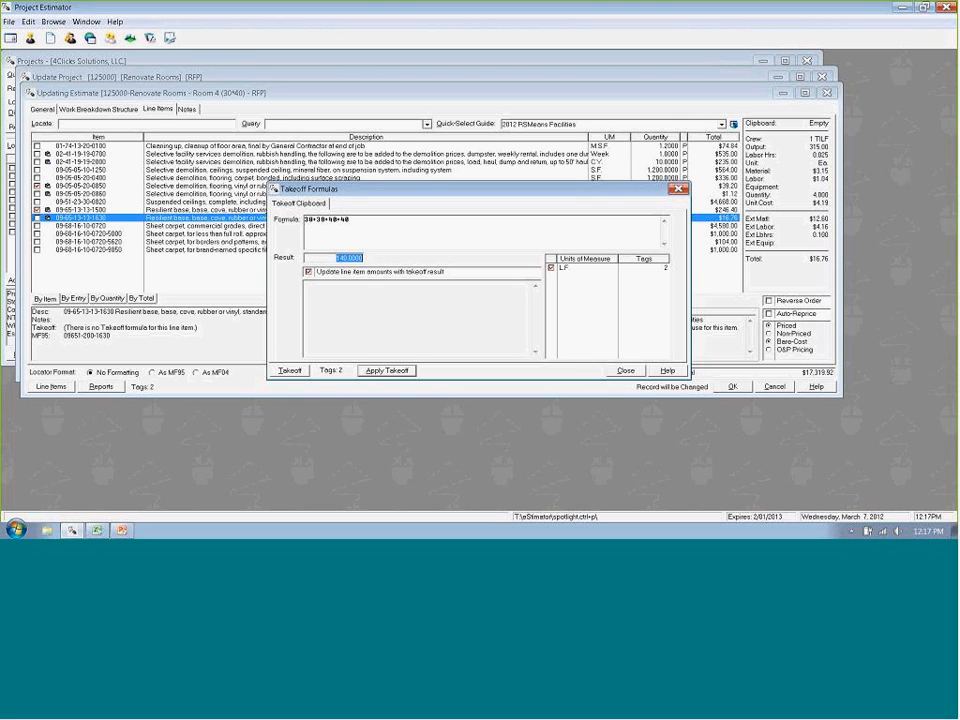
key("Return")
key("Return")
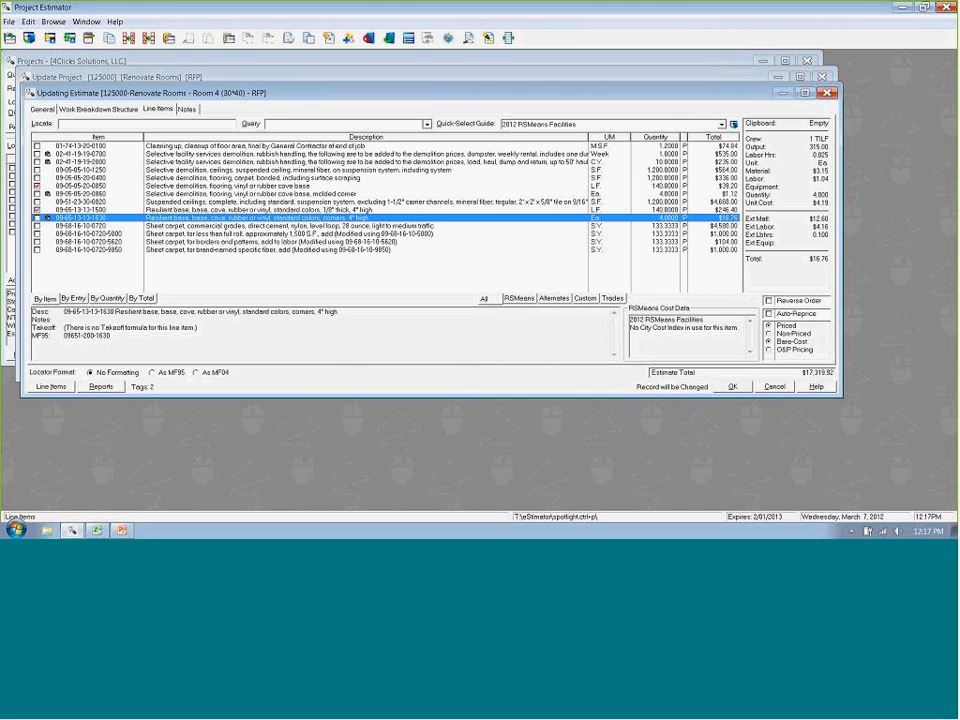
- Clear the tags and tag the four items without formulas: weekly dumpster, rubbish hauling, molded corner demolition and resilient base corners
key("Up")
key("Up")
key("Up")
key("Up")
key("Up")
key("Up")
key("Up")
key("Up")
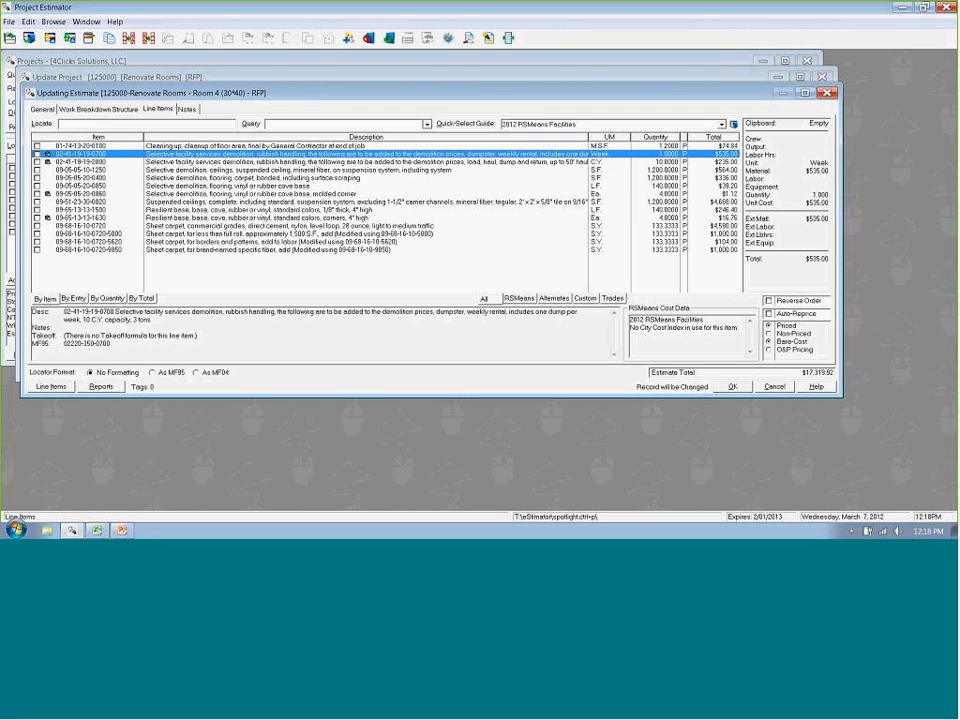
key("Down")
key("Down")
key("Down")
key("Down")
key("Down")
key("Down")
key("Down")
key("Down")
key("Down")
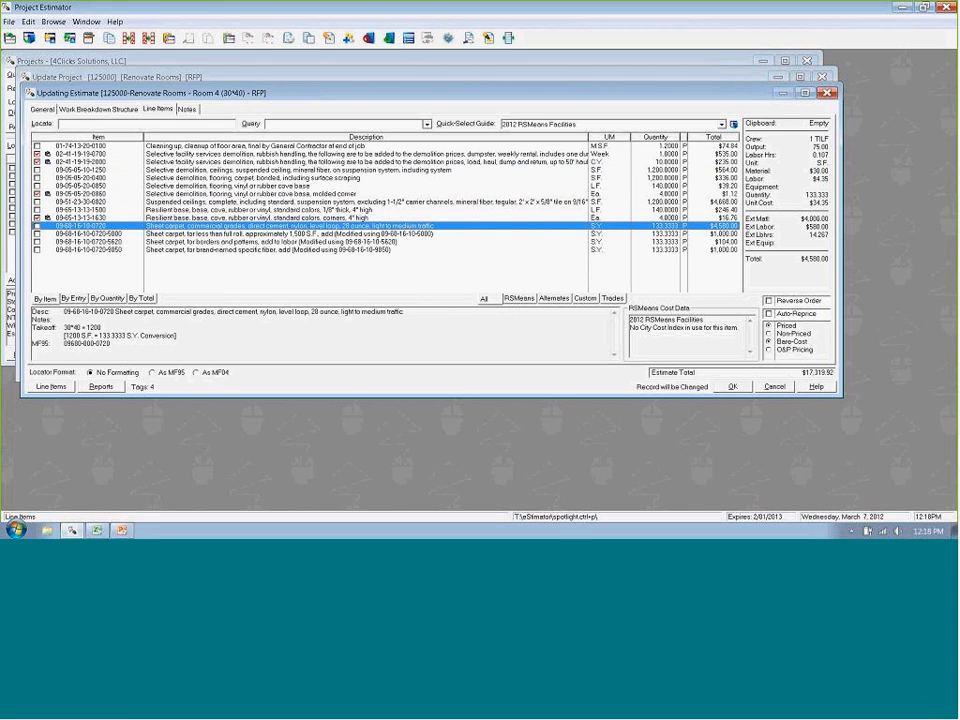
- Edit the tagged items in sequence, setting the dumpster to 2 weeks, hauling to 20 C.Y. and molded corner demolition to 4 Ea
key("Return")
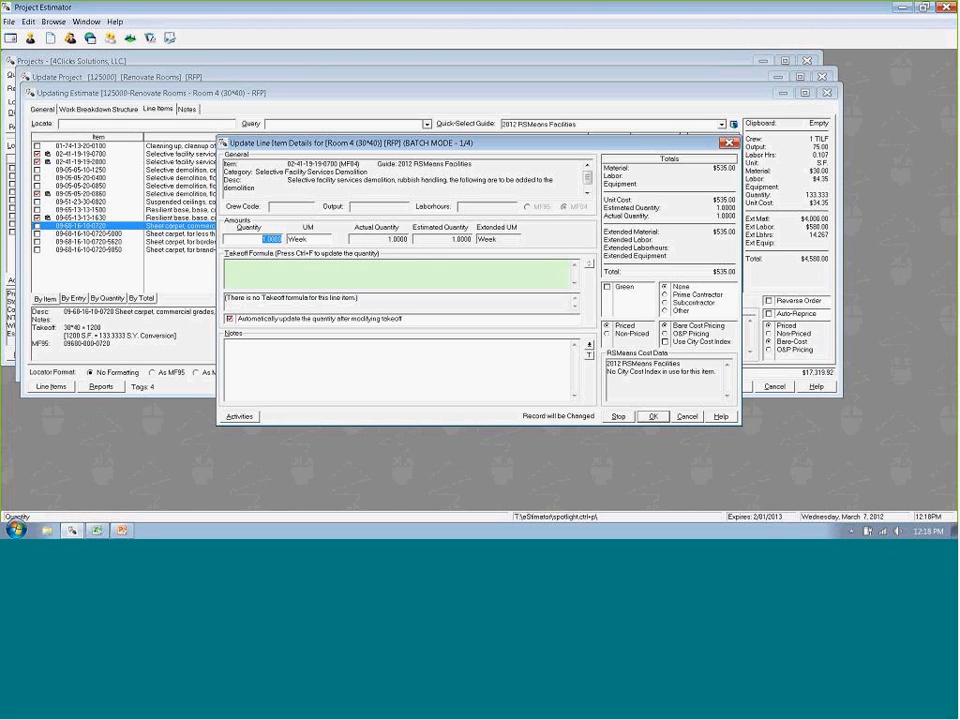
type("2")
key("Return")
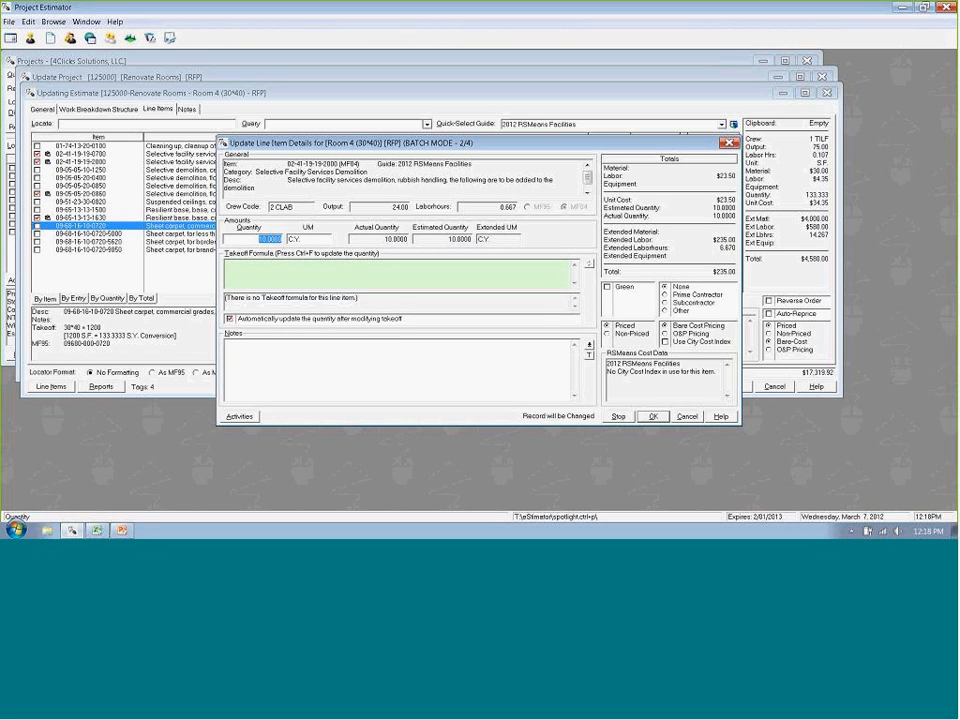
type("20")
key("Return")
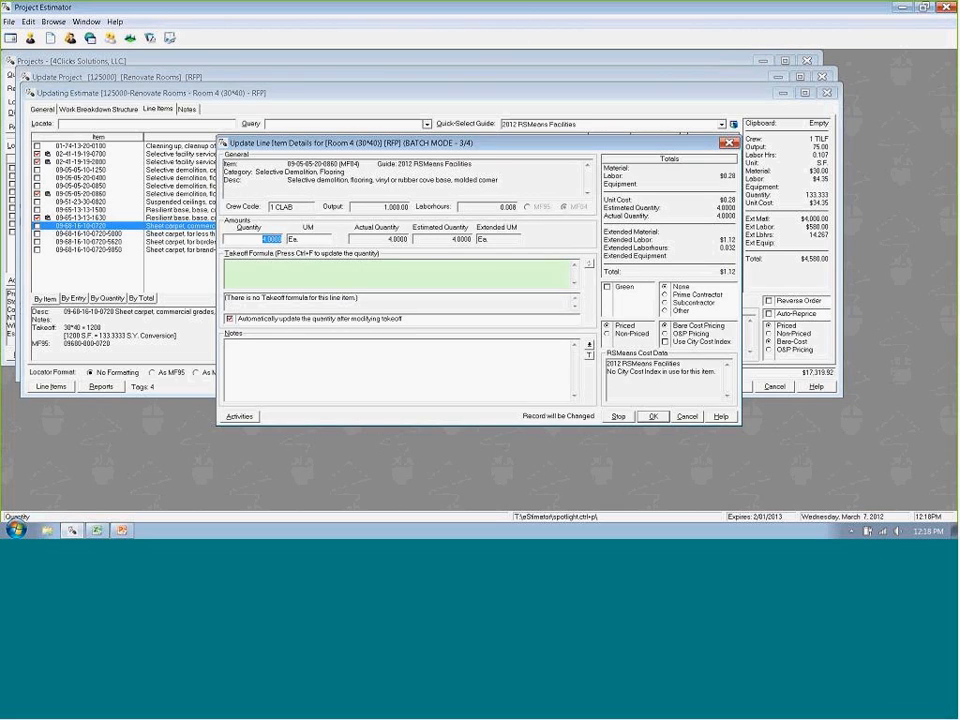
type("4")
key("Return")
key("Return")
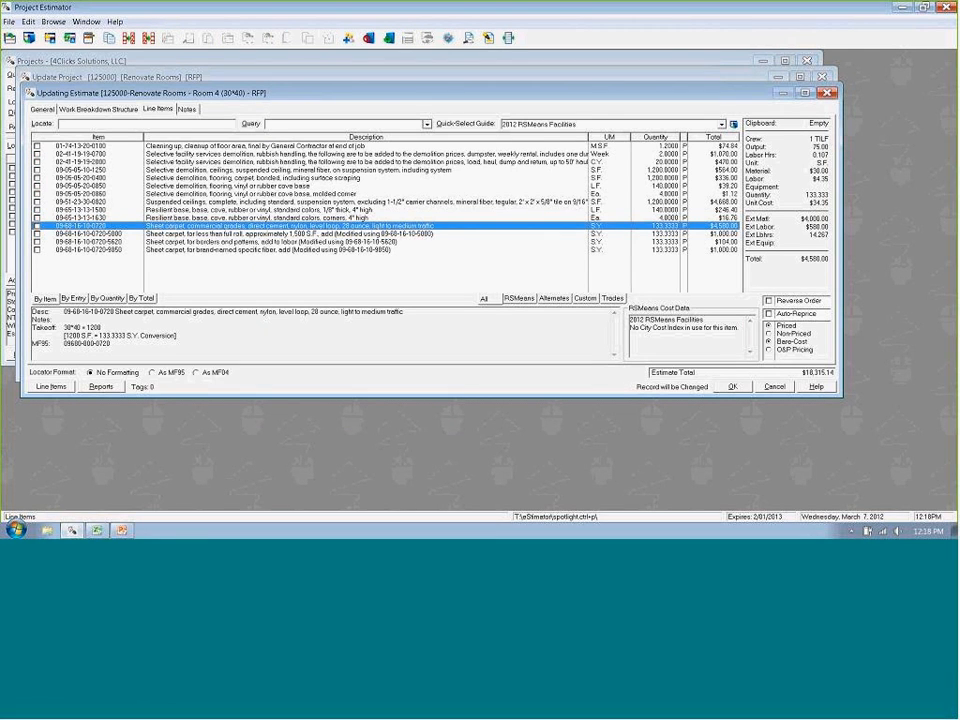
- Examine the updated quantities, takeoff formulas and totals of the Room 4 line items
key("Up")
key("Up")
key("Up")
key("Up")
key("Up")
key("Up")
key("Up")
key("Up")
key("Up")
key("Down")
key("Down")
key("Down")
key("Down")
key("Down")
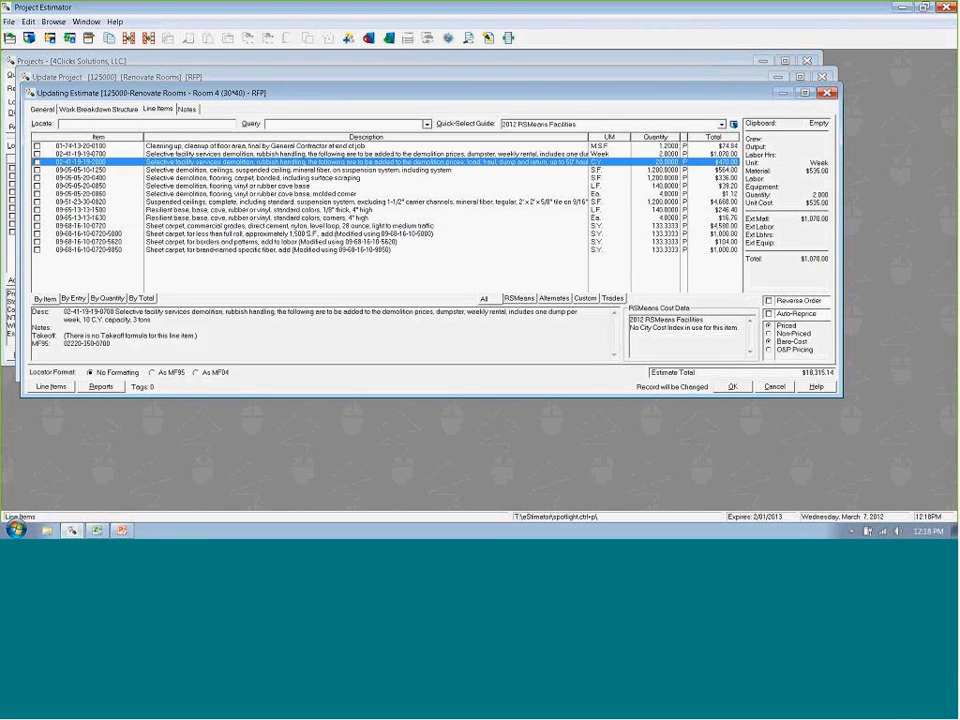
key("Down")
key("Down")
key("Down")
key("Down")
key("Down")
key("Down")
key("Down")
key("Down")
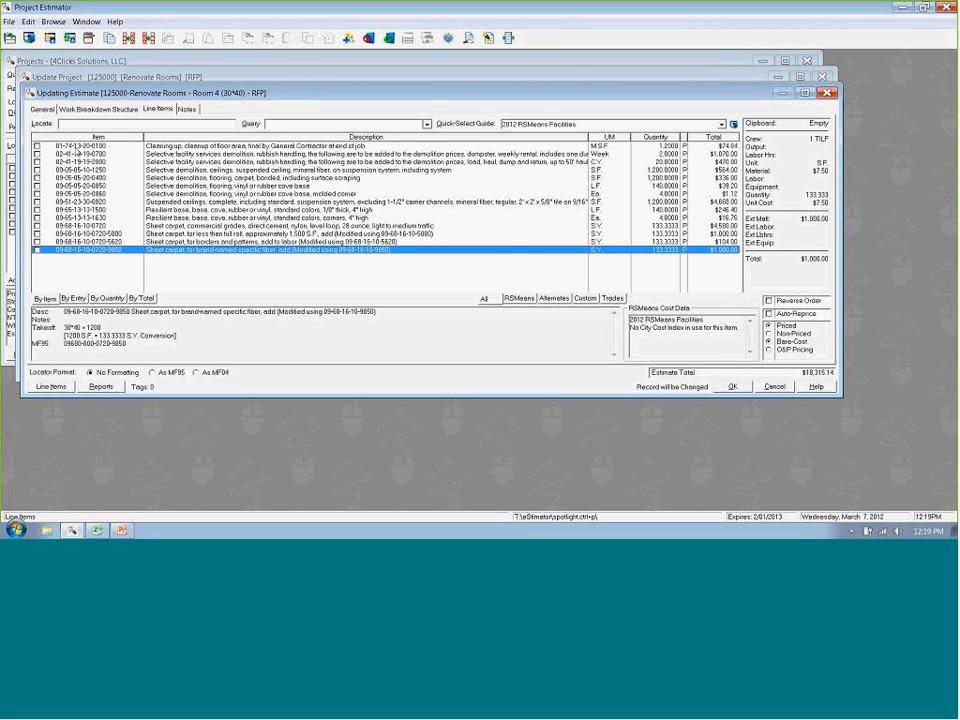
- Tag the four items from carpet demolition through suspended ceilings and view the processing commands and shortcuts available for tagged line items
left_click(88, 177)
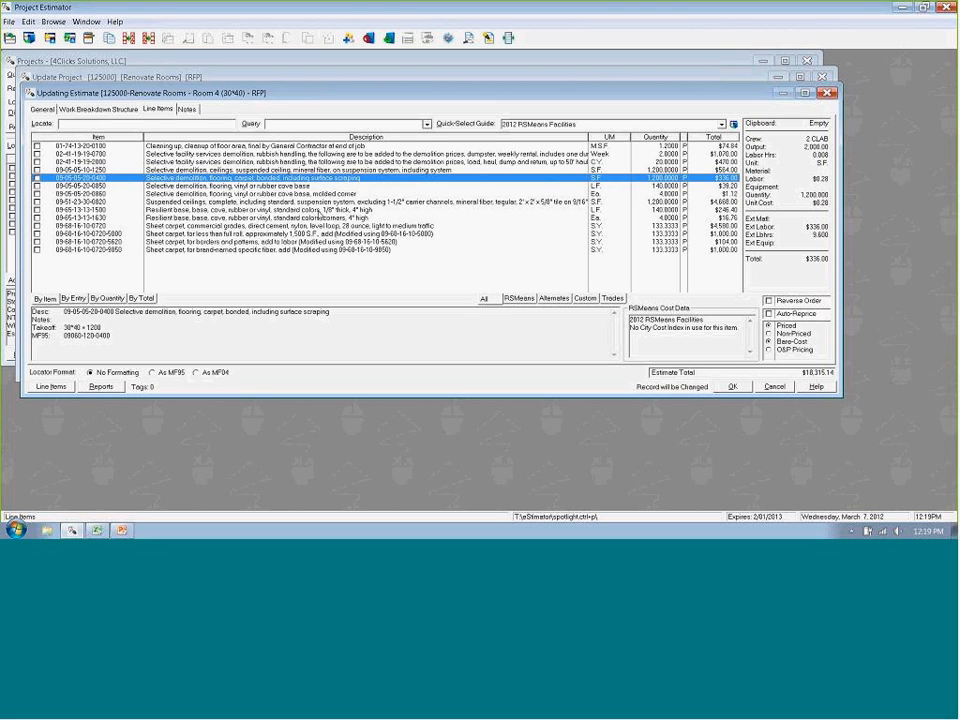
key("space")
key("space")
key("space")
key("space")
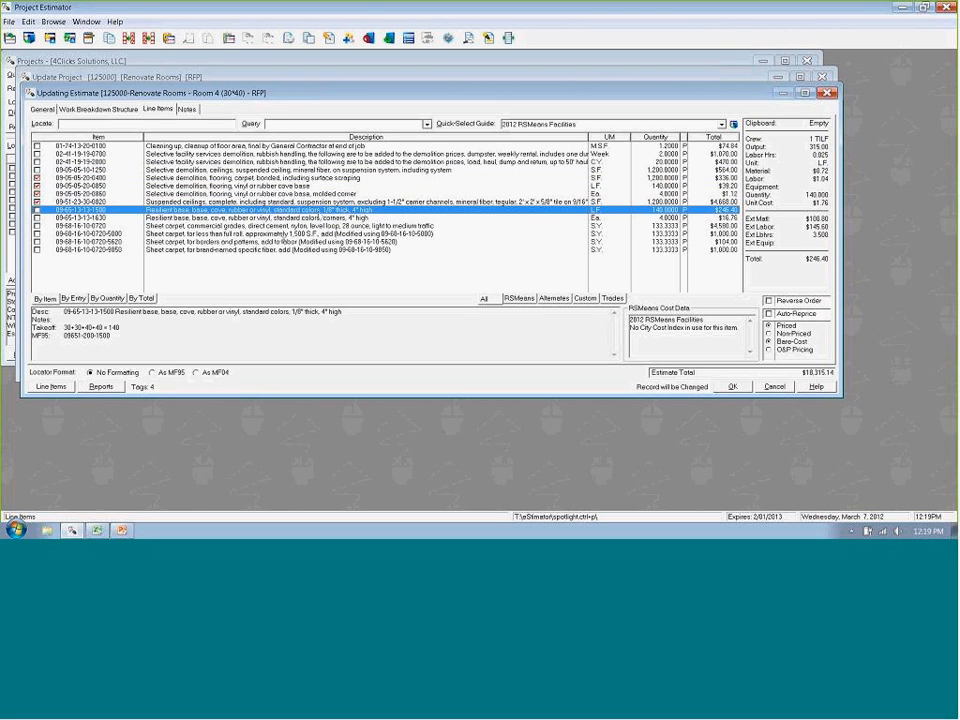
right_click(258, 194)
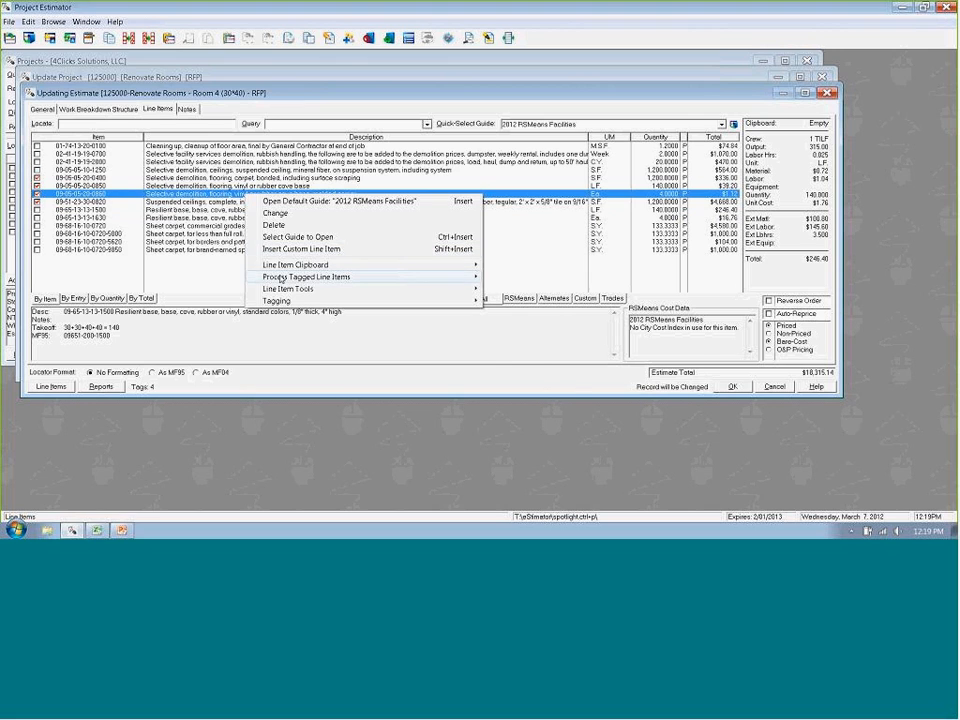
mouse_move(300, 277)
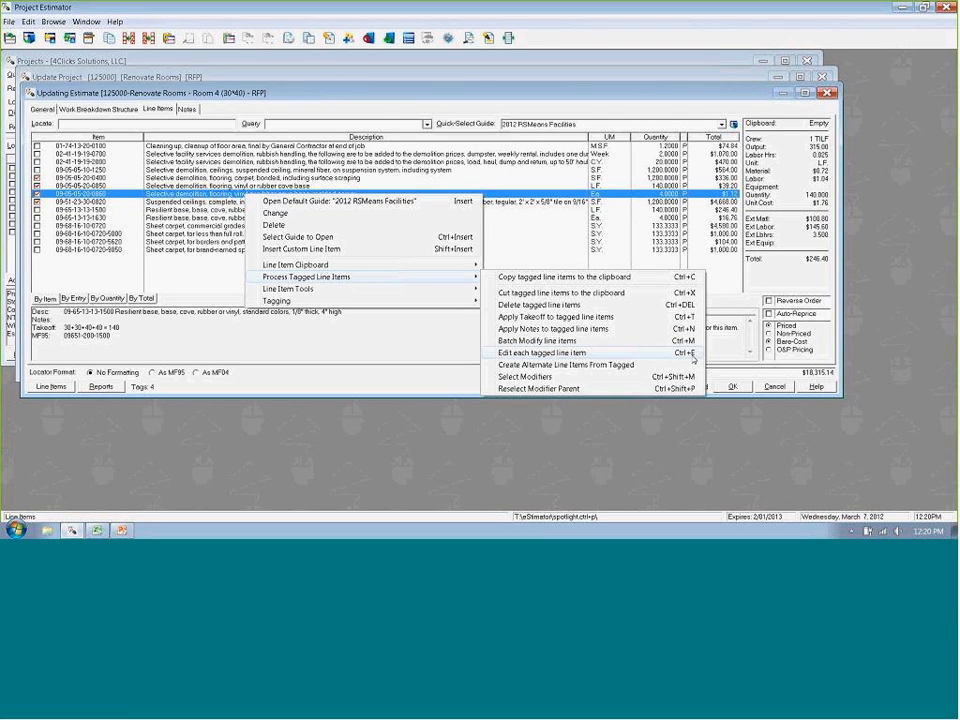
left_click(158, 10)
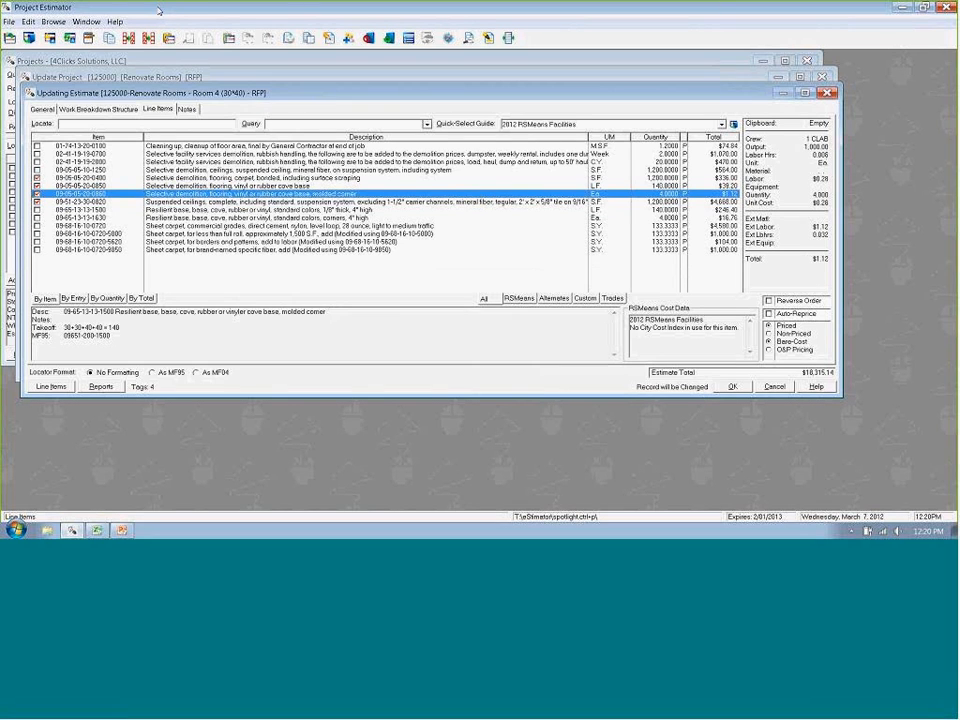
- Look up the e4Clicks Hotkeys Tips and Tools entry among the e4Clicks Documents references, and close the references
left_click(53, 21)
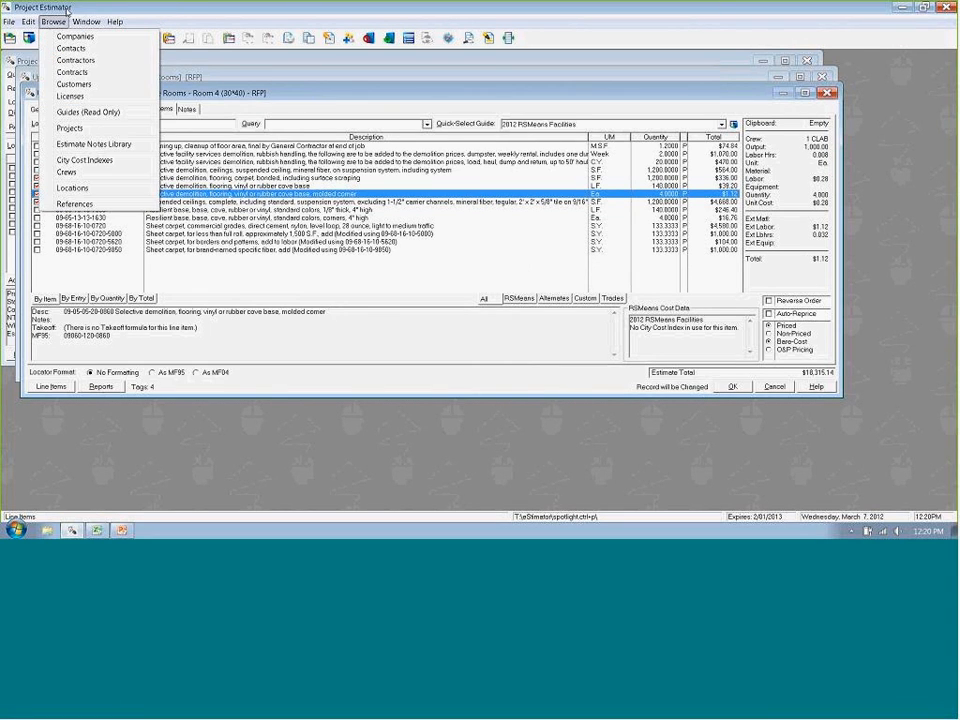
left_click(55, 204)
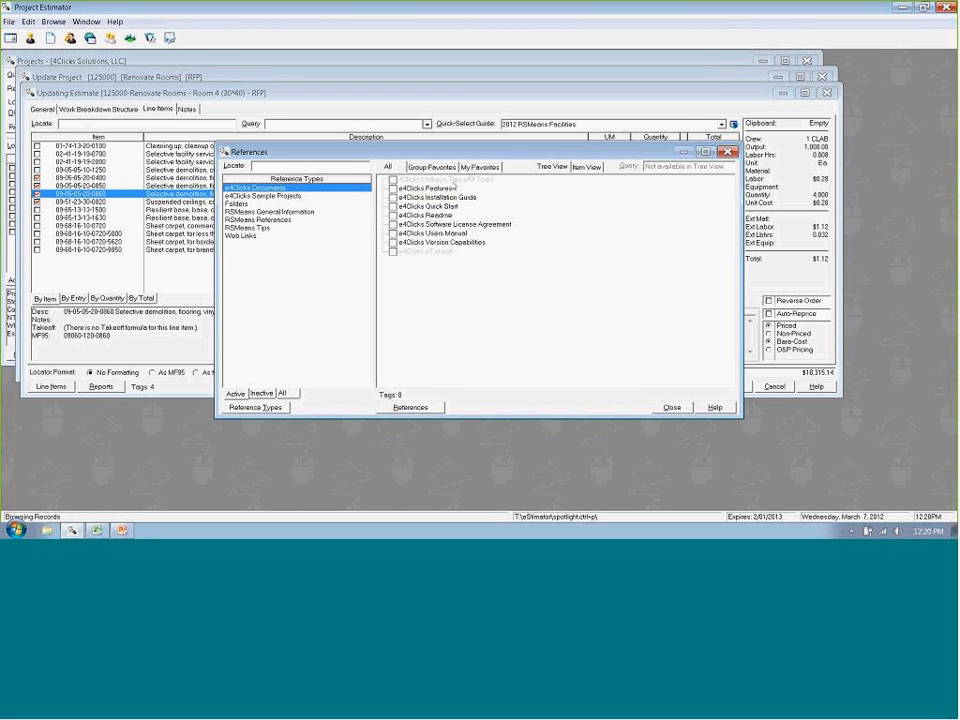
left_click(402, 180)
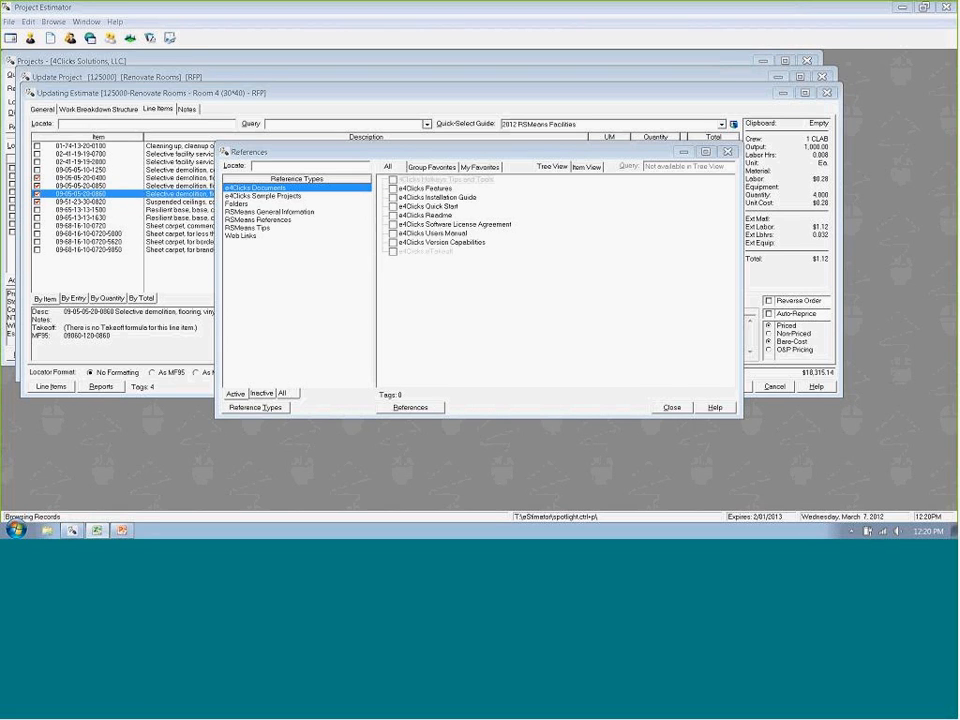
left_click(666, 407)
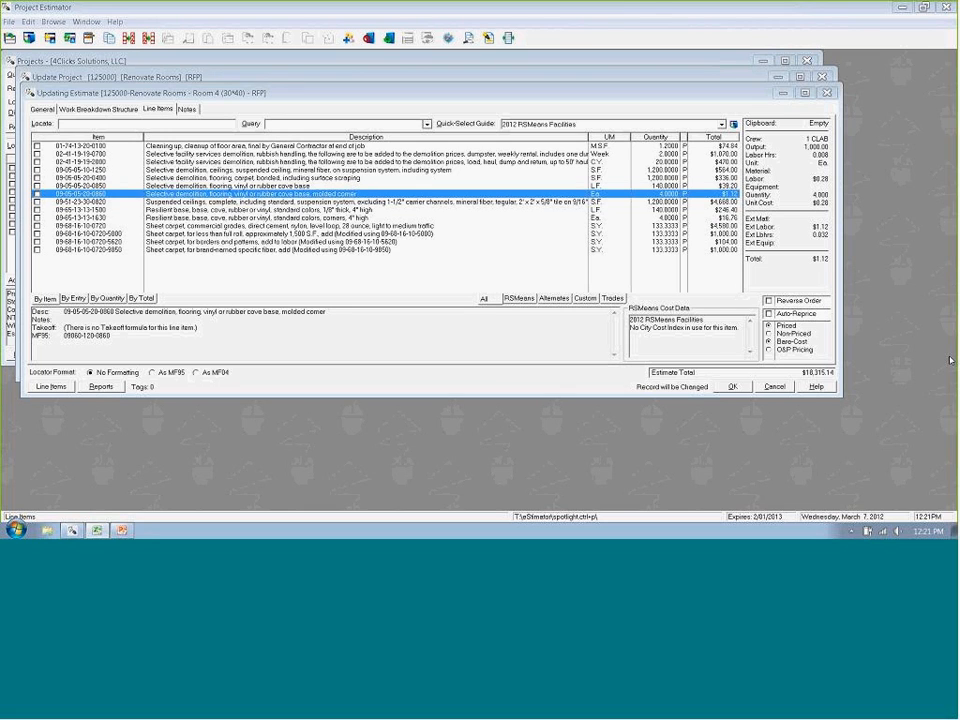
- View the complete suspended ceilings line item, 2' x 2' x 5/8" tile, in the 2012 RSMeans Facilities guide, and close the guide
left_click(242, 203)
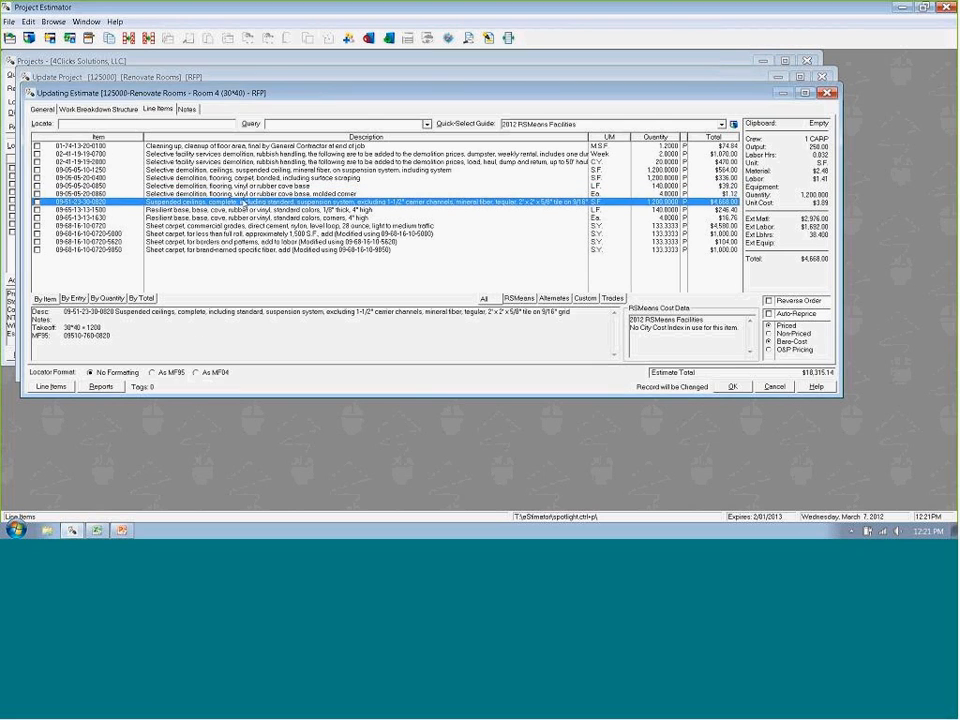
double_click(242, 203)
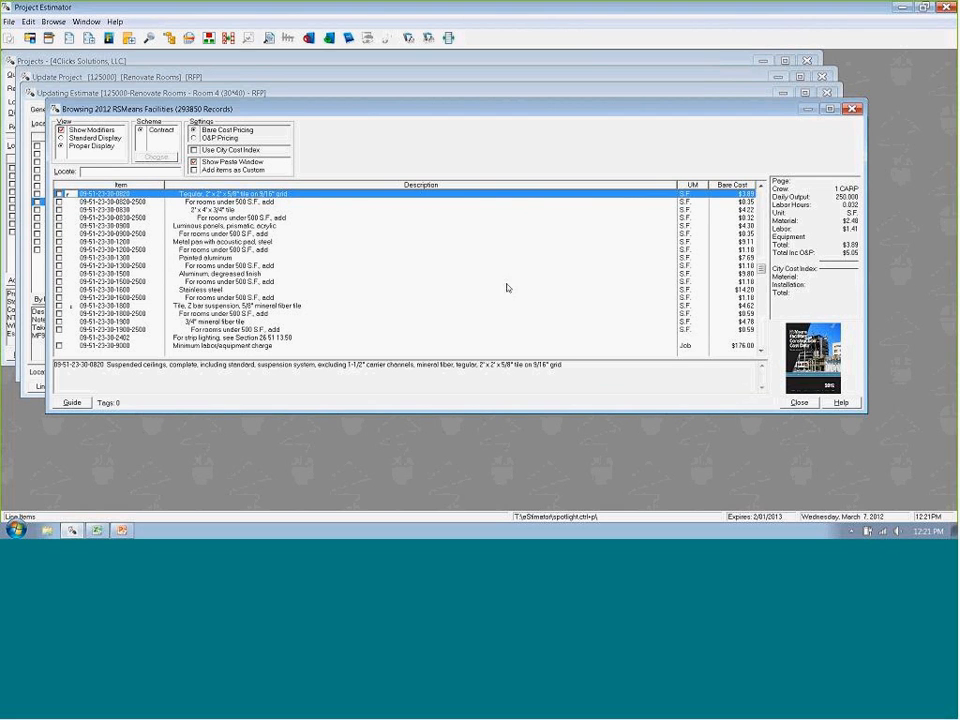
left_click(785, 402)
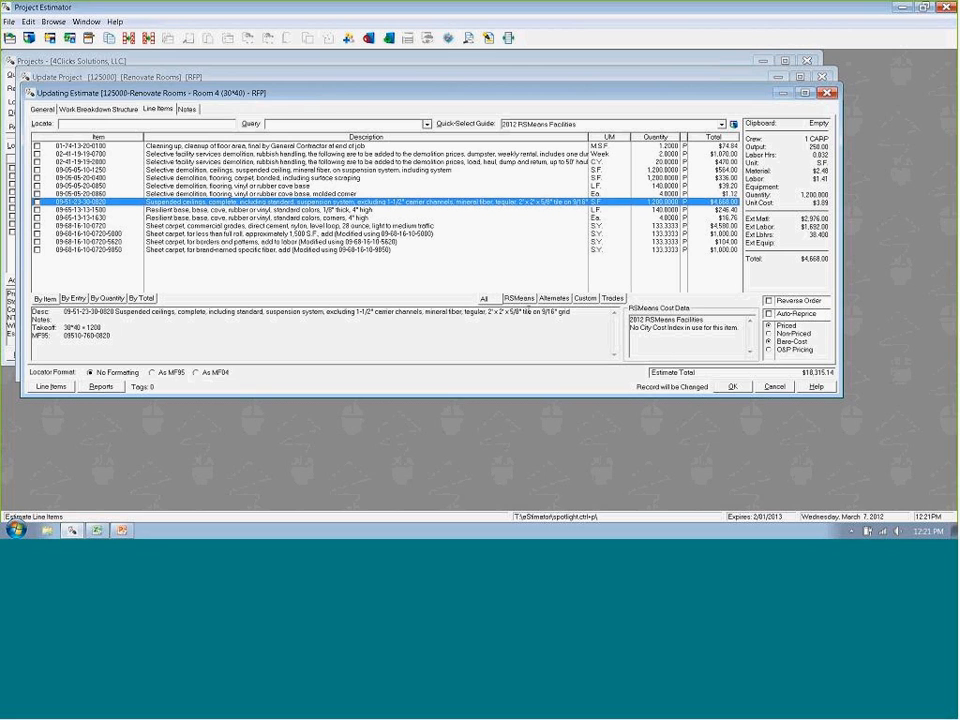
- Open the Alternate guide from the Pricing Guide Registry to view its line items, and close it
right_click(404, 271)
left_click(412, 296)
left_click(664, 376)
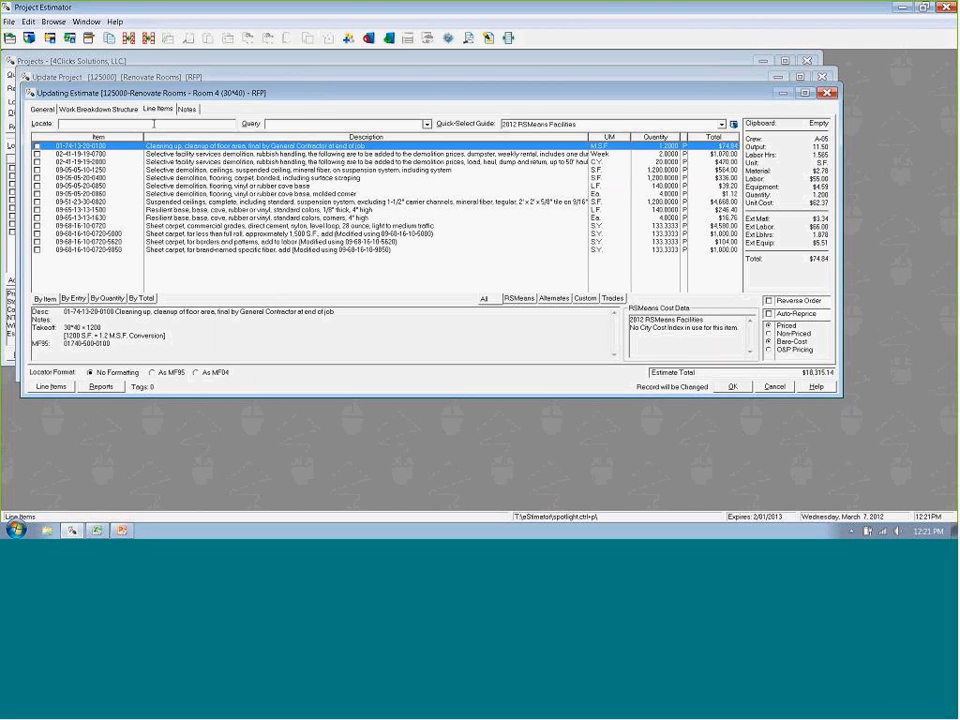
right_click(340, 263)
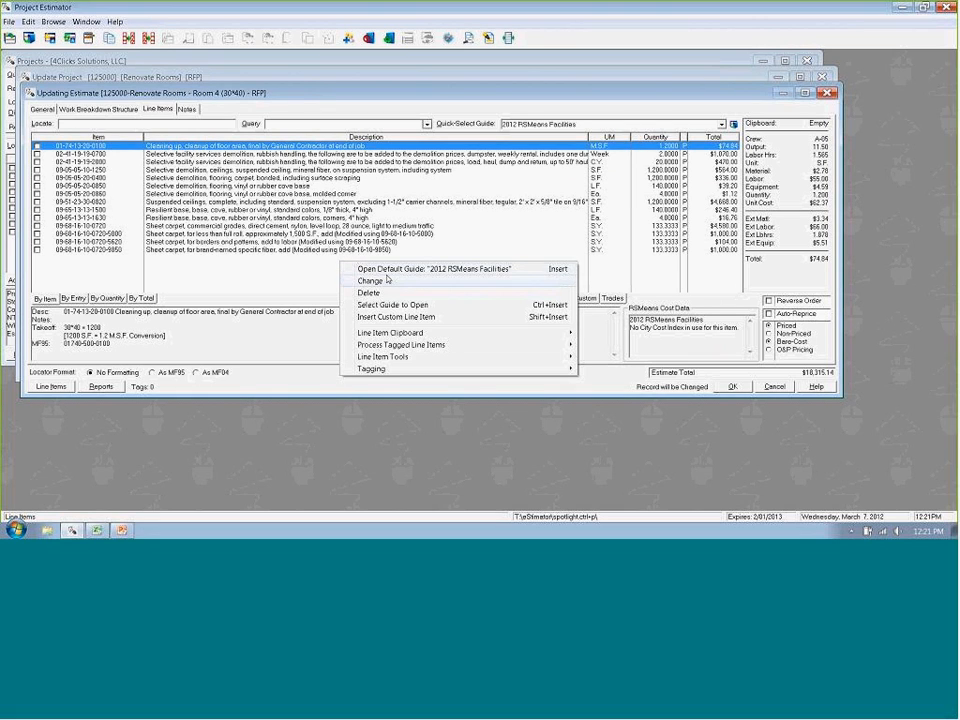
left_click(392, 305)
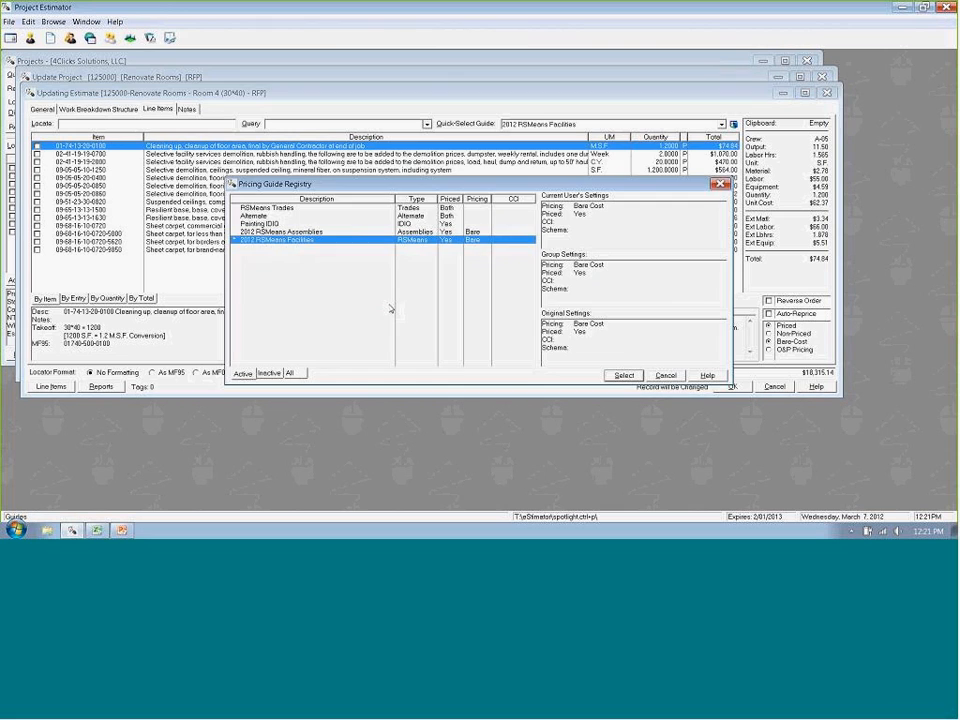
left_click(262, 216)
double_click(262, 216)
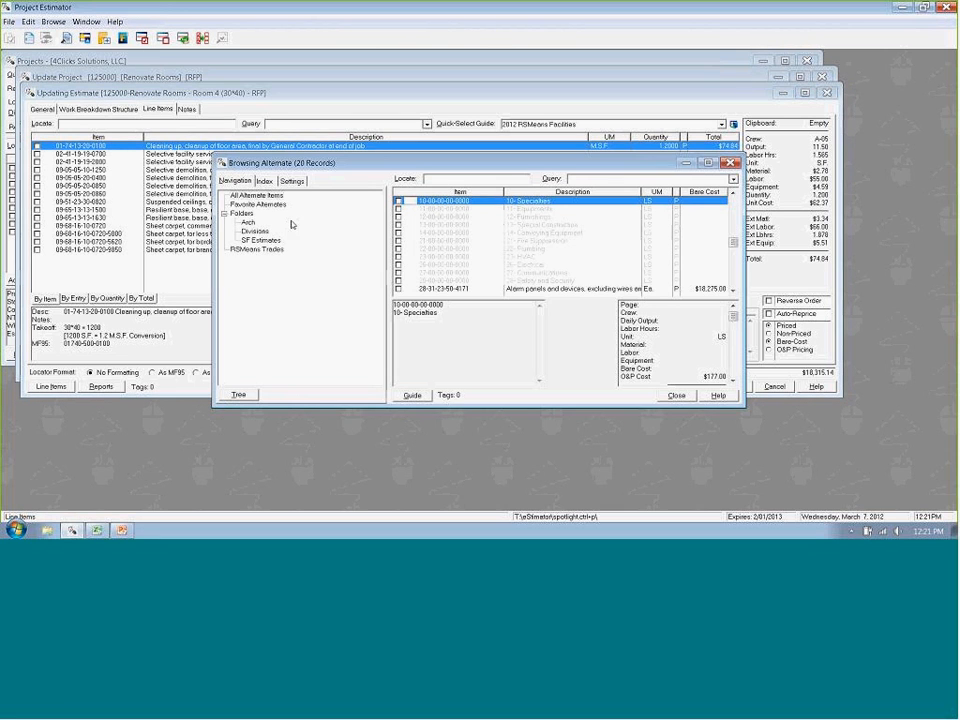
left_click(677, 396)
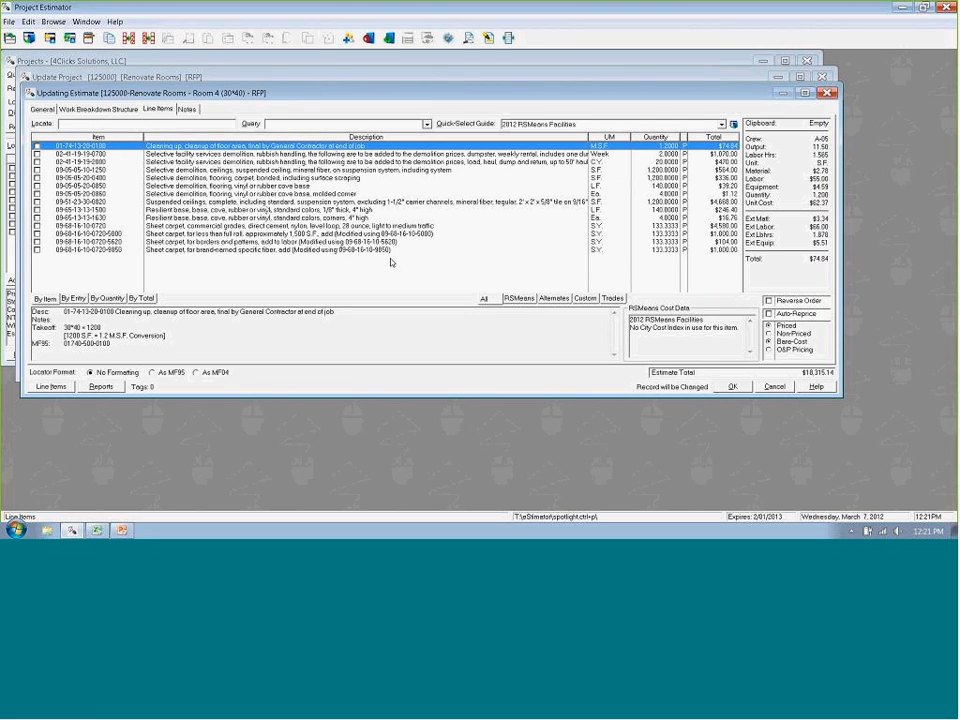
- Open the default RSMeans guide at the 28 ounce sheet carpet line item and locate division 28
left_click(311, 227)
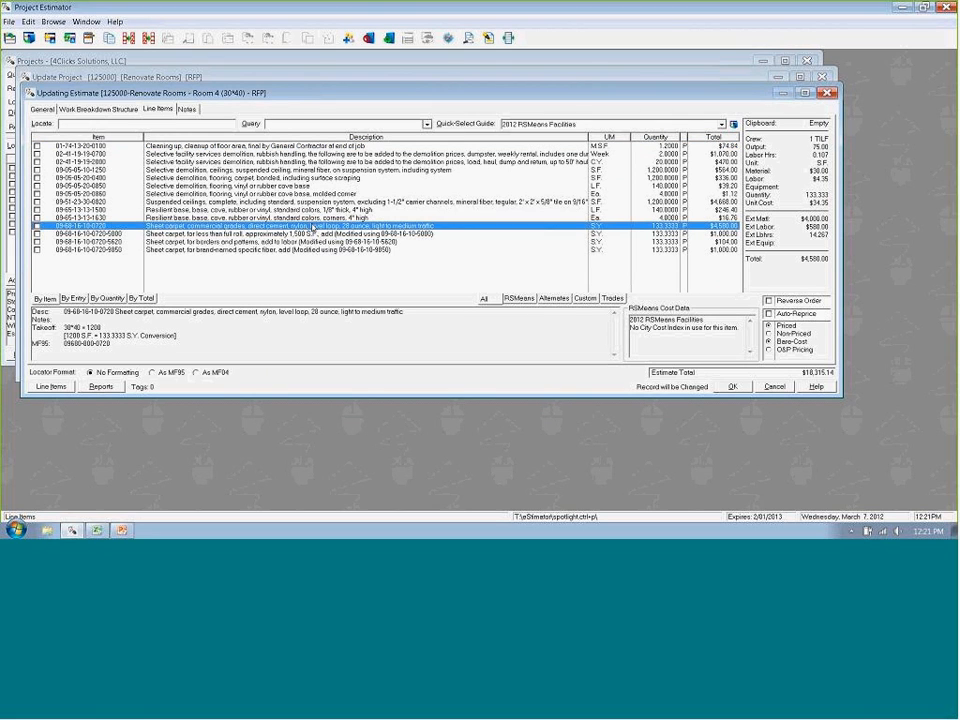
key("Insert")
key("Down")
key("Down")
key("Down")
key("Down")
key("Down")
key("Down")
key("Down")
type("28")
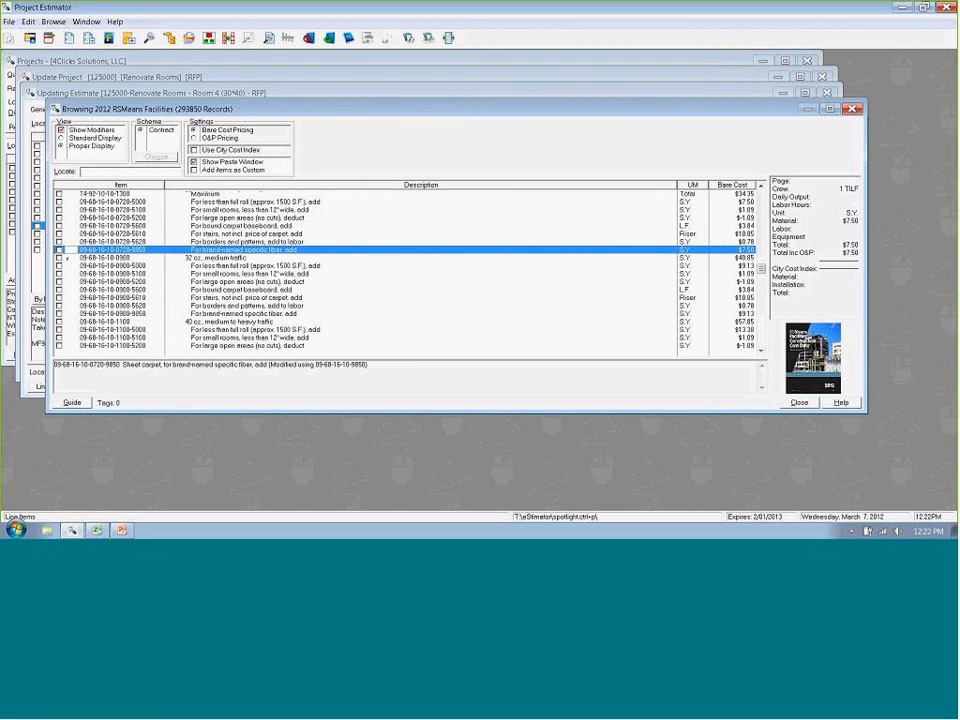
- Examine the division 28 safety demolition, access control and intrusion detection items, including the illustrations for the burglar alarm components
key("Down")
key("Down")
key("Down")
key("Down")
key("Down")
key("Down")
key("Down")
key("Down")
key("Down")
key("Down")
key("Down")
key("Down")
key("Down")
key("Down")
key("Down")
key("Down")
key("Down")
key("Down")
key("Down")
key("Down")
key("Down")
key("Down")
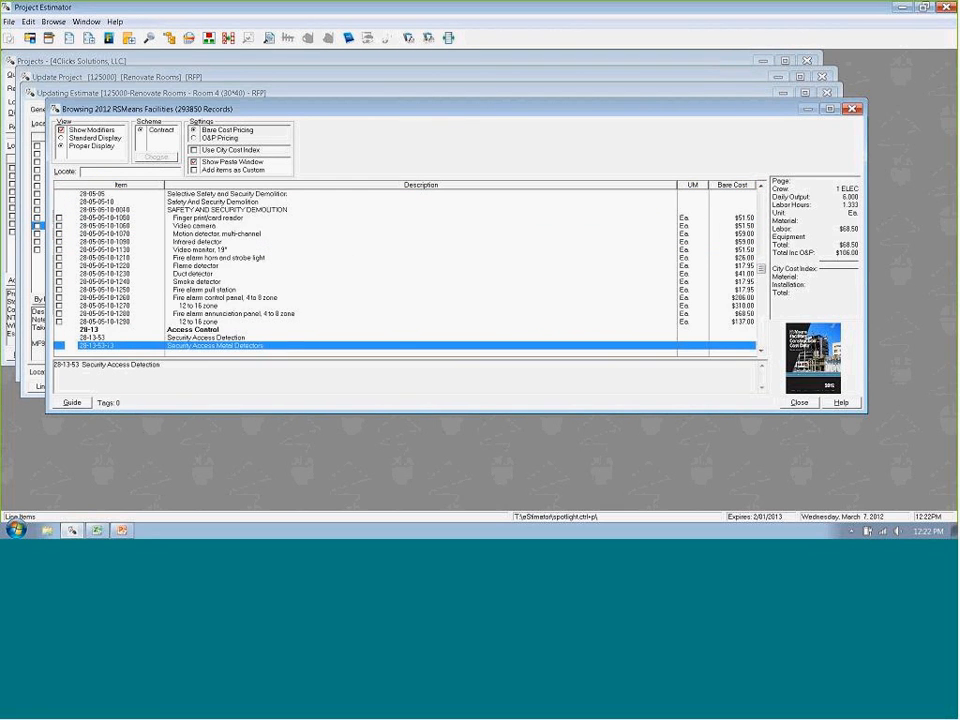
key("Down")
key("Down")
key("Down")
key("Down")
key("Down")
key("Down")
key("Down")
key("Down")
key("Down")
key("Down")
key("Down")
key("Down")
key("Down")
key("Down")
key("Down")
key("Down")
key("Down")
key("Down")
key("Down")
key("Down")
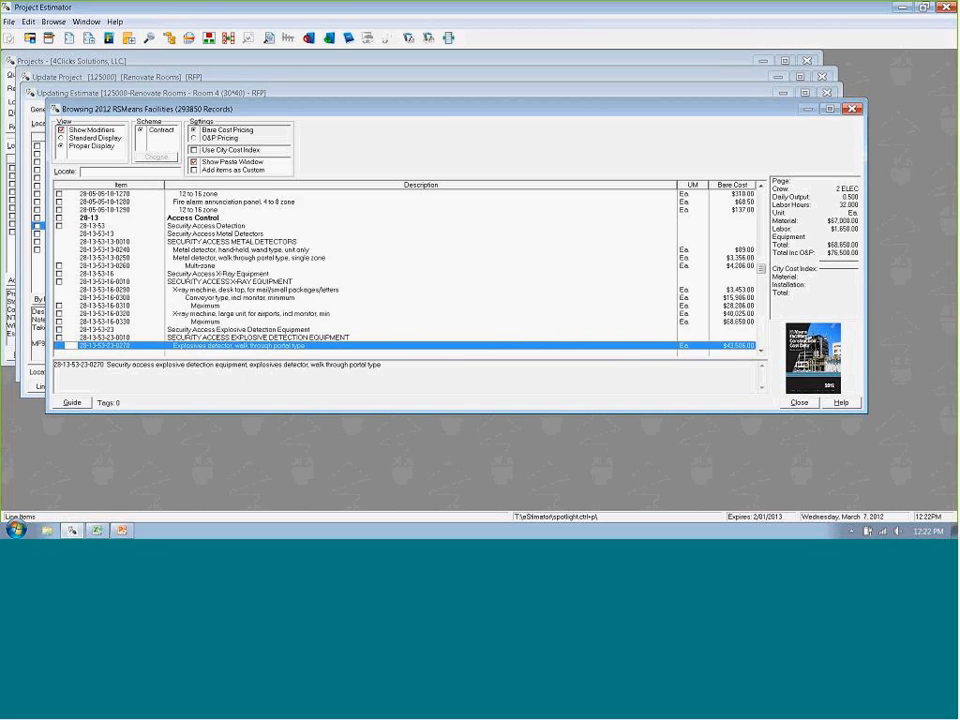
key("Down")
key("Down")
key("Down")
key("Down")
key("Down")
key("Down")
key("Down")
key("Down")
key("Down")
key("Down")
key("Down")
key("Down")
key("Down")
key("Down")
key("Down")
key("Down")
key("Down")
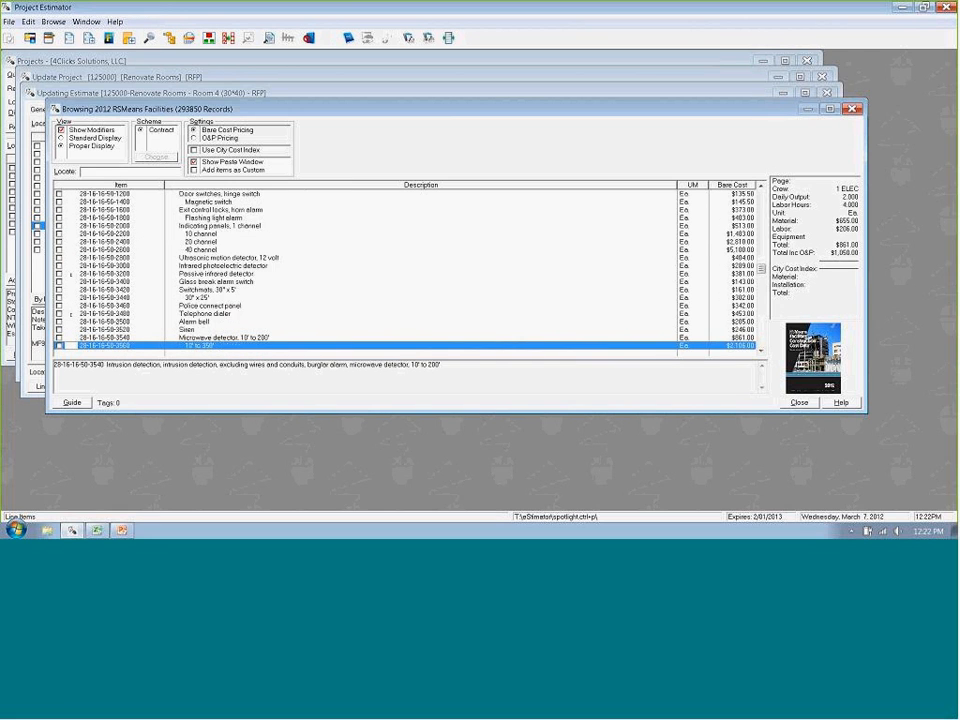
key("Up")
key("Up")
key("Up")
key("Up")
key("Up")
key("Up")
key("Up")
key("Up")
key("Up")
key("Up")
key("Up")
key("Up")
key("Up")
key("Up")
key("Up")
key("Up")
key("Up")
key("Up")
key("Up")
key("Up")
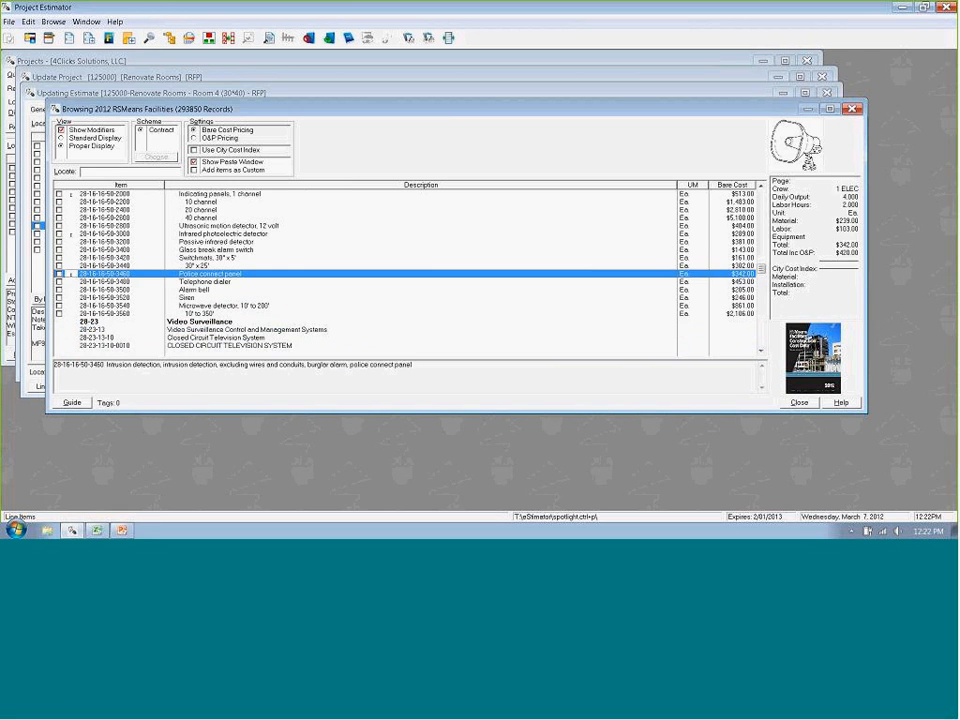
key("Up")
key("Up")
key("Up")
key("Up")
key("Up")
key("Up")
key("Up")
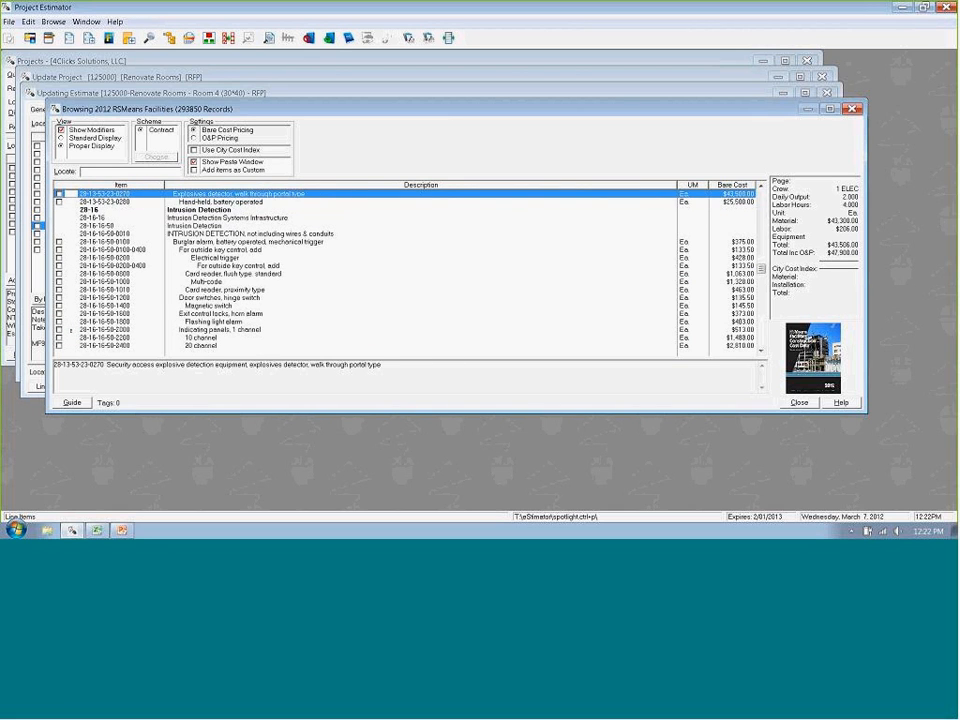
key("Down")
key("Down")
key("Down")
key("Down")
key("Down")
key("Down")
key("Down")
key("Down")
key("Down")
key("Down")
key("Down")
key("Down")
key("Down")
key("Down")
key("Down")
key("Down")
key("Down")
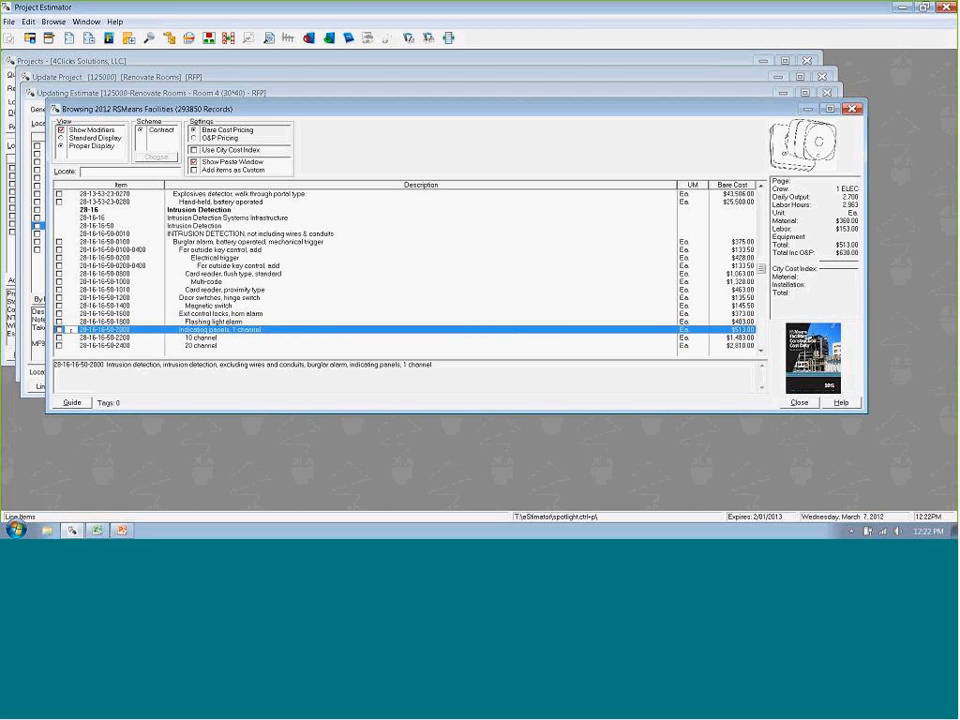
- Examine the fire alarm panels and devices under 28-31-23-50, including the fire alarm horn and signal bell
key("Down")
key("Down")
key("Down")
key("Down")
key("Down")
key("Down")
key("Down")
key("Down")
key("Down")
key("Down")
key("Down")
key("Down")
key("Down")
key("Down")
key("Down")
key("Down")
key("Down")
key("Down")
key("Down")
key("Down")
key("Down")
key("Down")
key("Down")
key("Down")
key("Down")
key("Down")
key("Down")
key("Down")
key("Down")
key("Down")
key("Down")
key("Down")
key("Down")
key("Down")
key("Down")
key("Down")
key("Down")
key("Down")
key("Down")
key("Down")
key("Down")
key("Down")
key("Down")
key("Down")
key("Down")
key("Down")
key("Down")
key("Down")
key("Down")
key("Down")
key("Down")
key("Down")
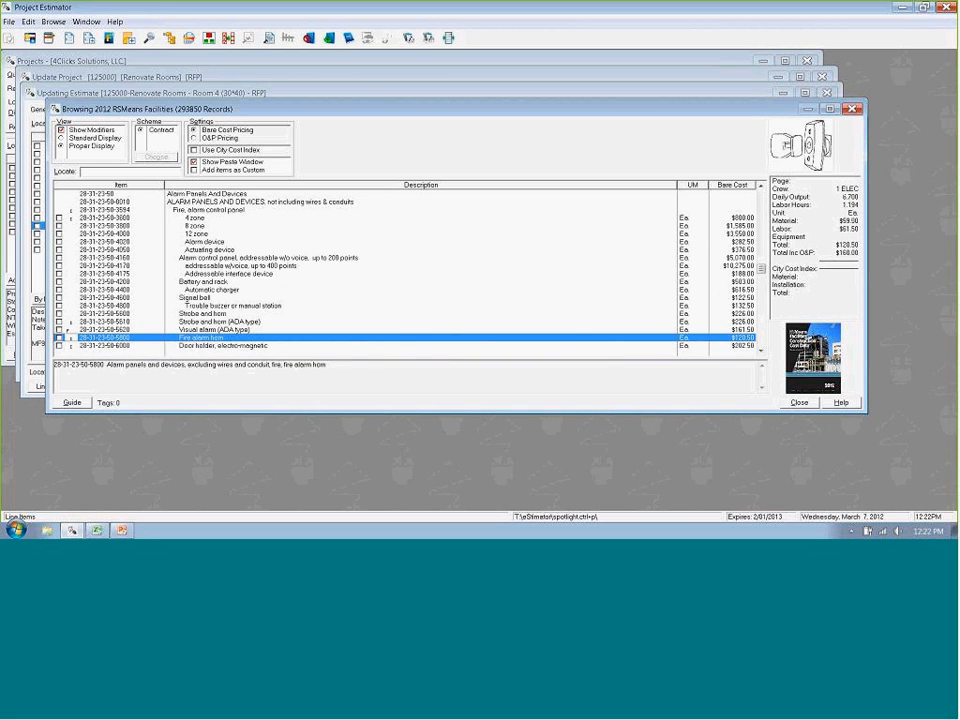
key("Up")
key("Up")
key("Up")
key("Up")
key("Up")
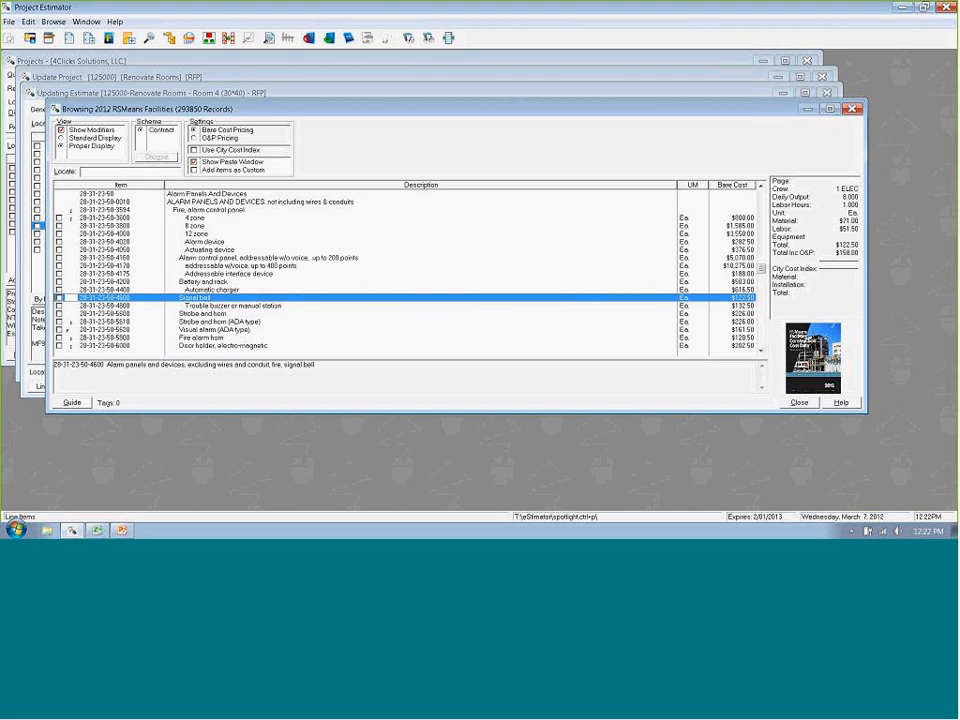
- Locate division 03 Concrete, look through its demolition and admixture items, and close the guide
type("03")
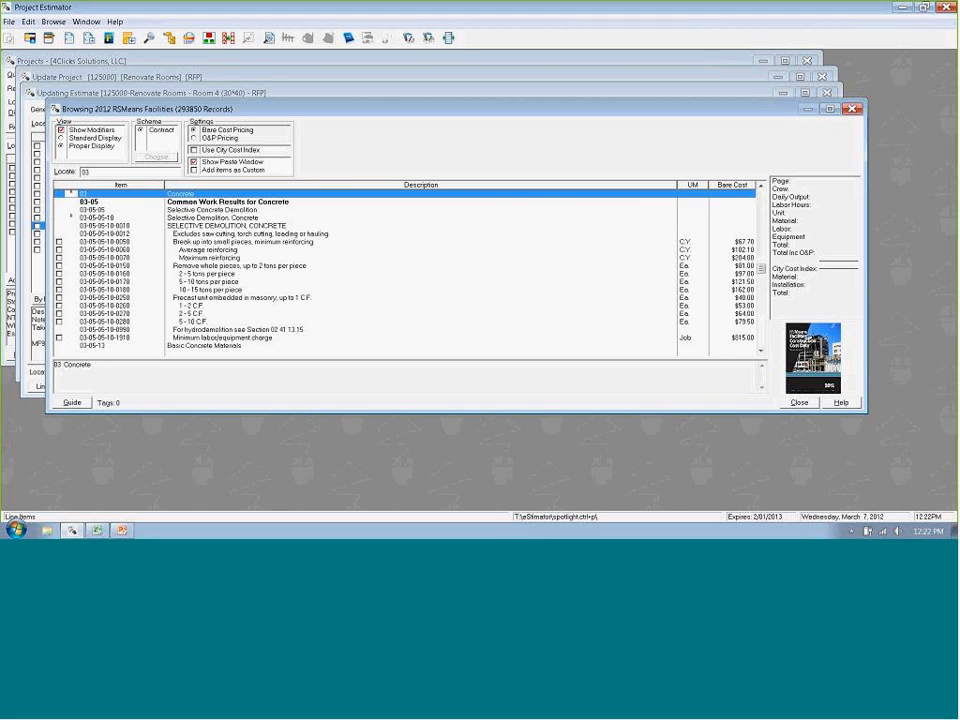
key("Down")
key("Down")
key("Down")
key("Down")
key("Down")
key("Down")
key("Down")
key("Down")
key("Down")
key("Down")
key("Down")
key("Down")
key("Down")
key("Down")
key("Down")
key("Down")
key("Down")
key("Down")
key("Down")
key("Down")
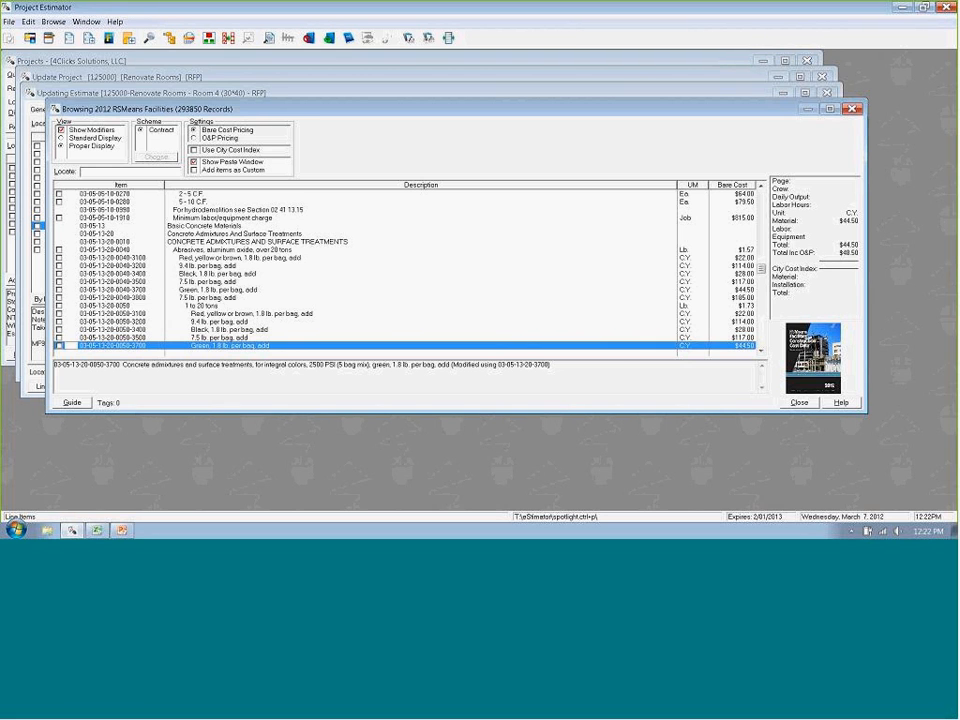
key("Escape")
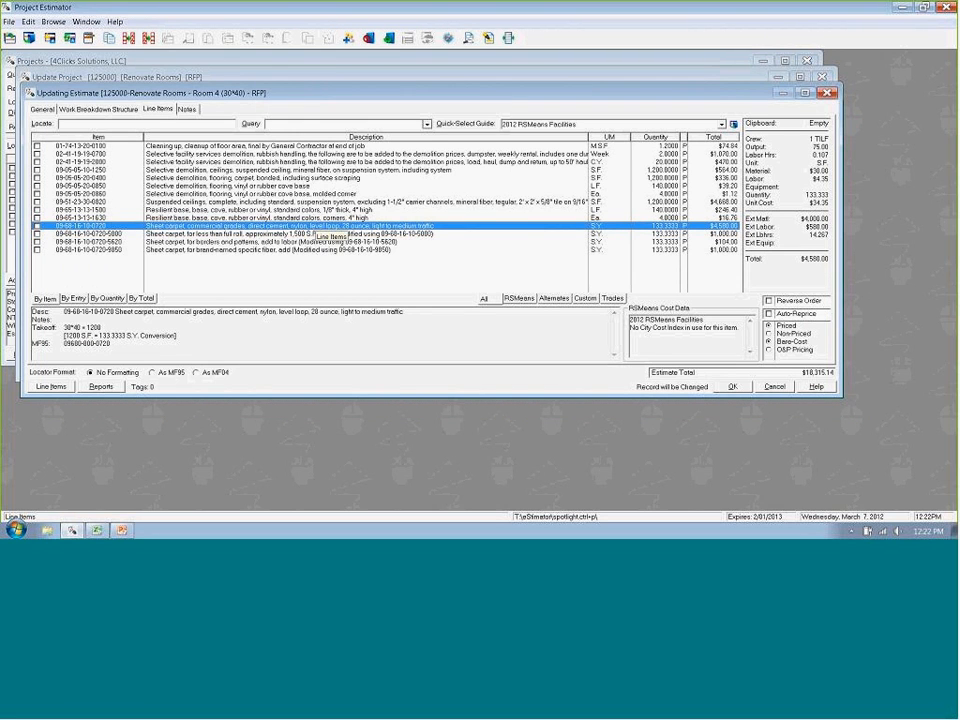
key("Insert")
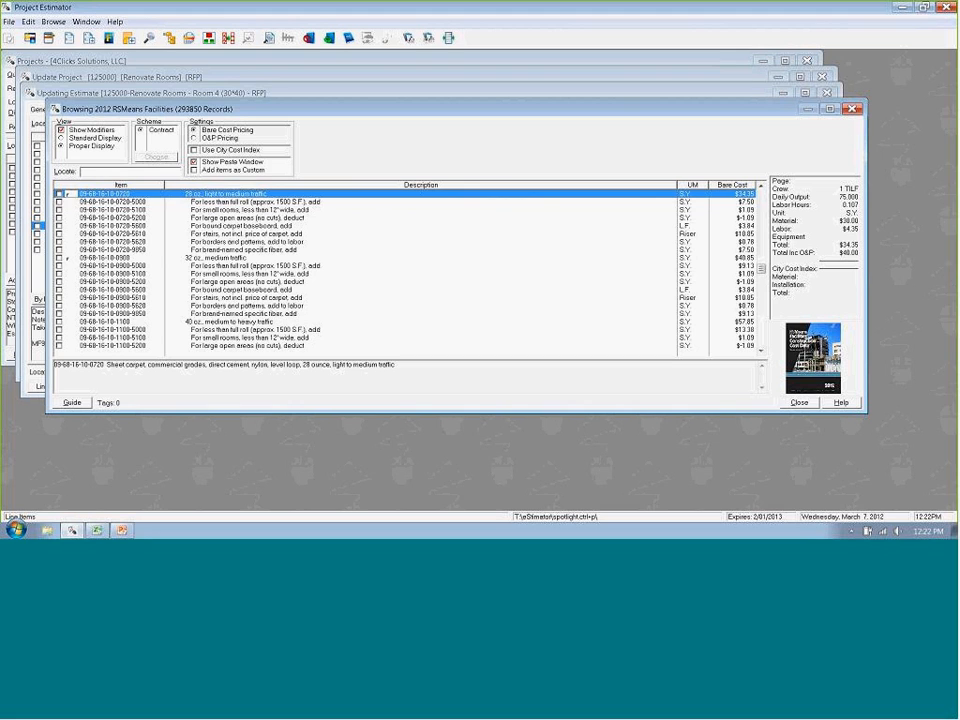
key("alt+g")
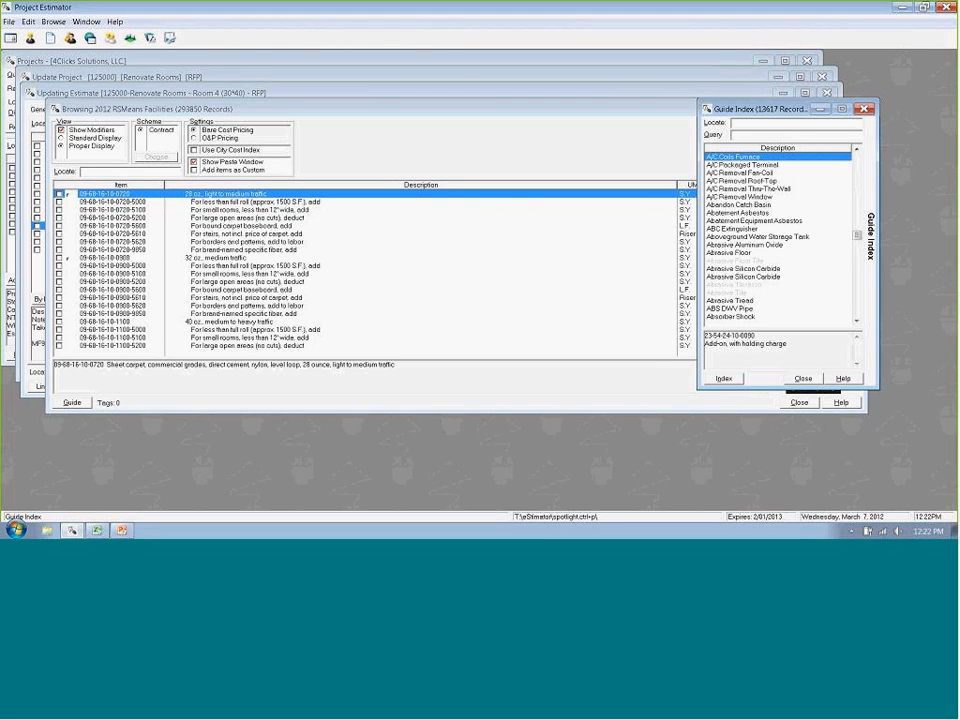
type("sus")
key("Return")
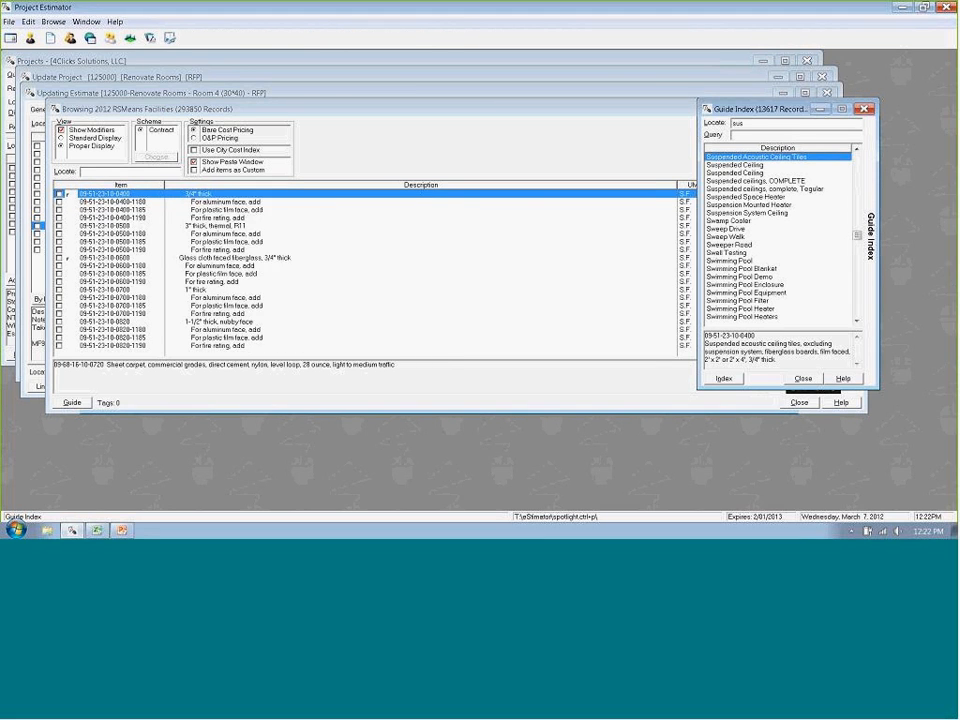
key("Up")
key("Up")
key("Up")
key("Up")
key("Up")
key("Up")
key("Up")
key("Up")
key("Down")
key("Down")
key("Down")
key("Down")
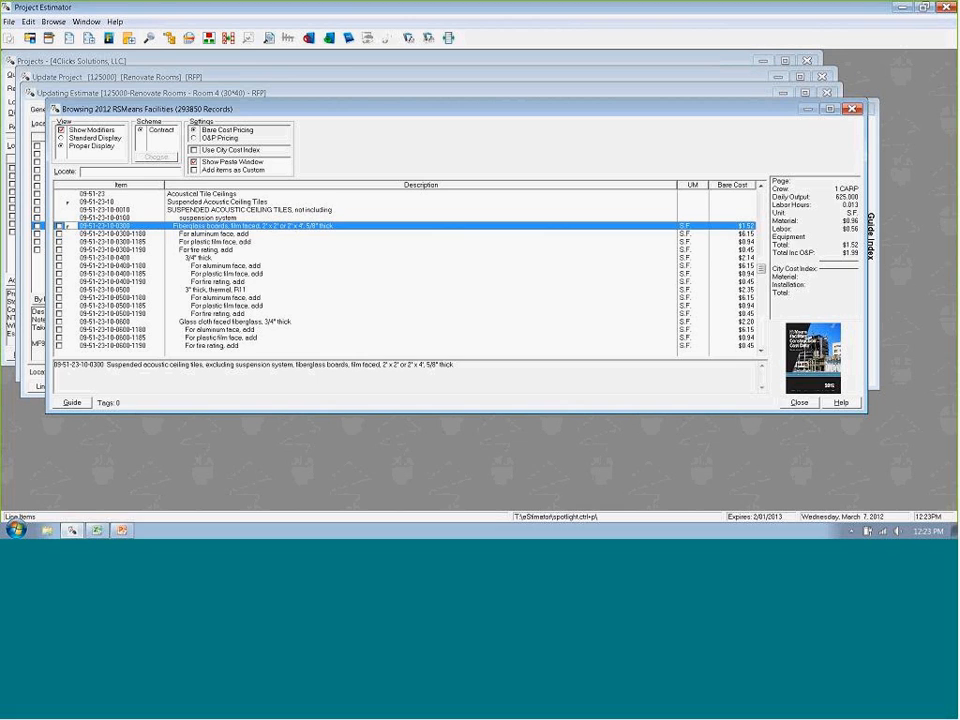
- Create an automatic 150% Remove and Replace line item from the fiberglass boards, with quantity 1200 S.F. and material cost $0.96, and close the guide
right_click(304, 229)
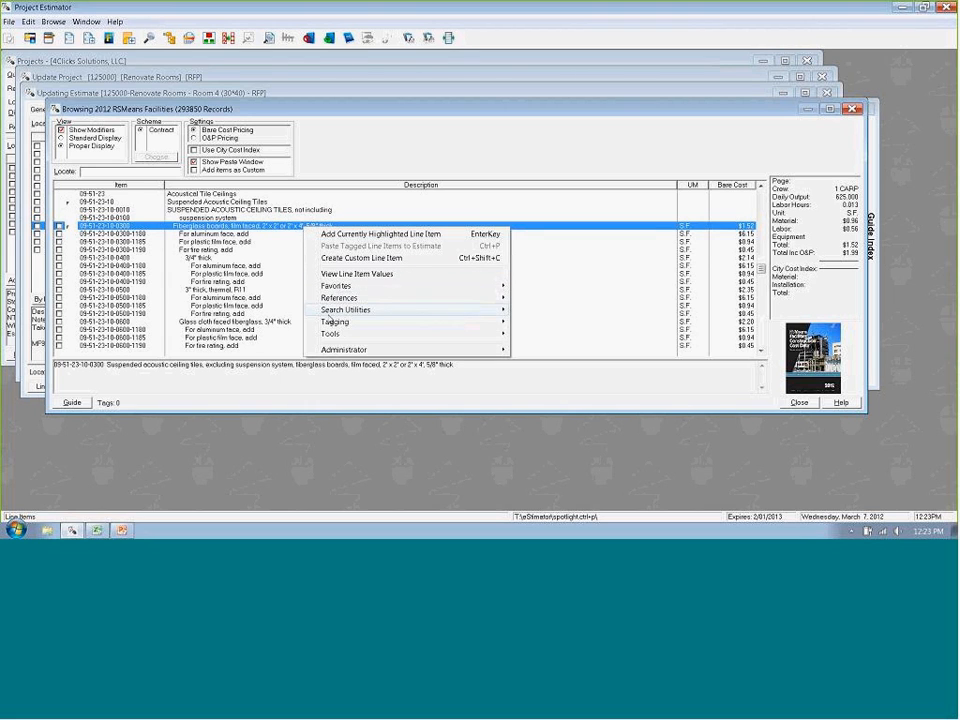
mouse_move(334, 336)
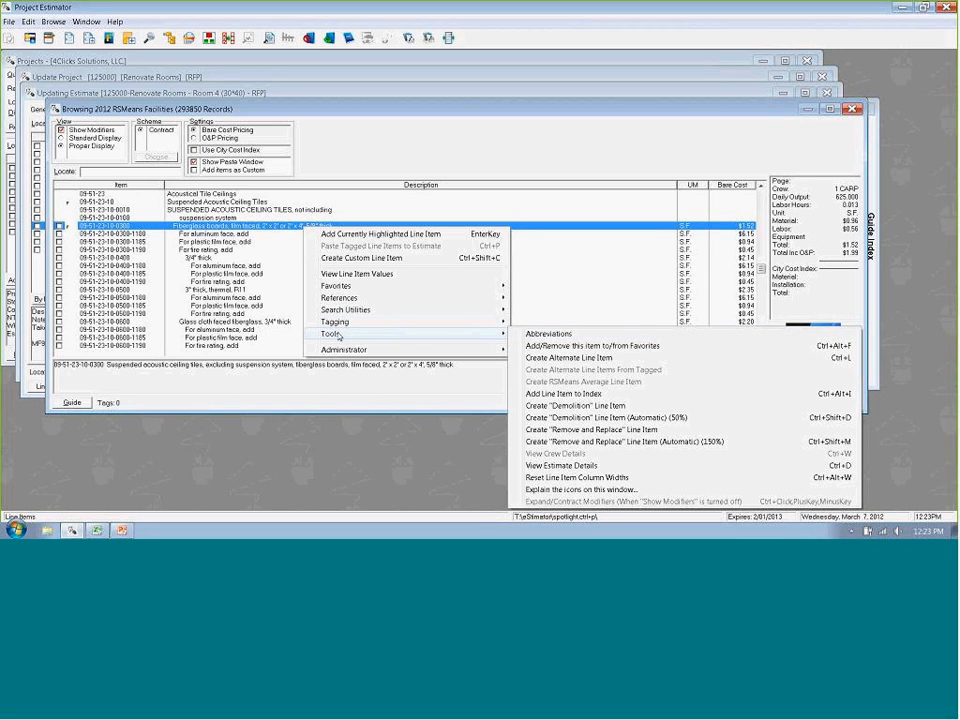
left_click(613, 443)
type("1200")
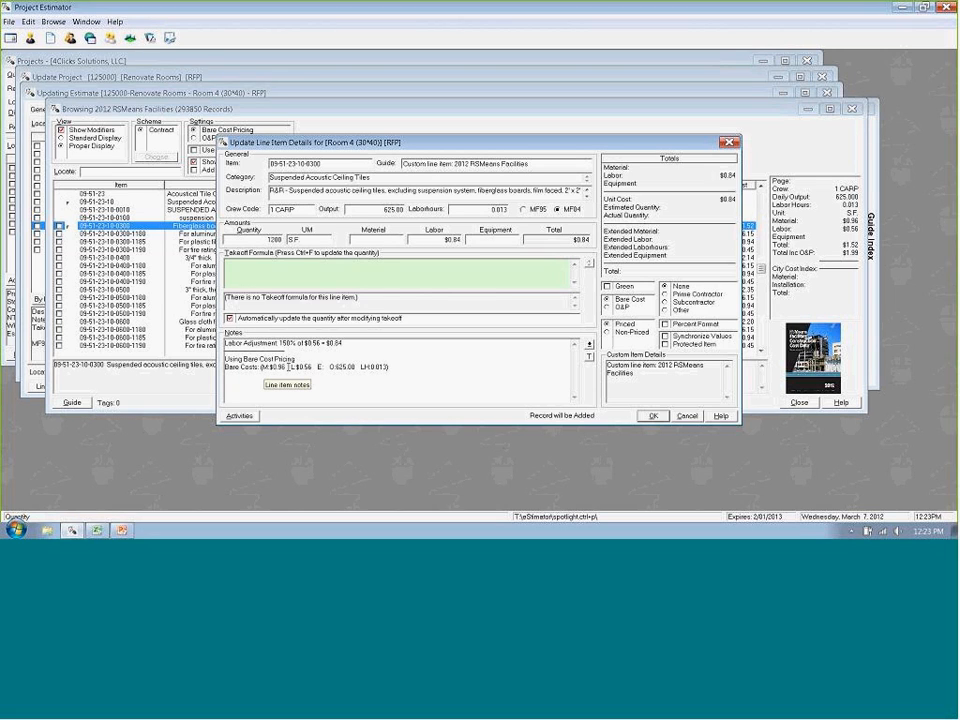
left_click(392, 240)
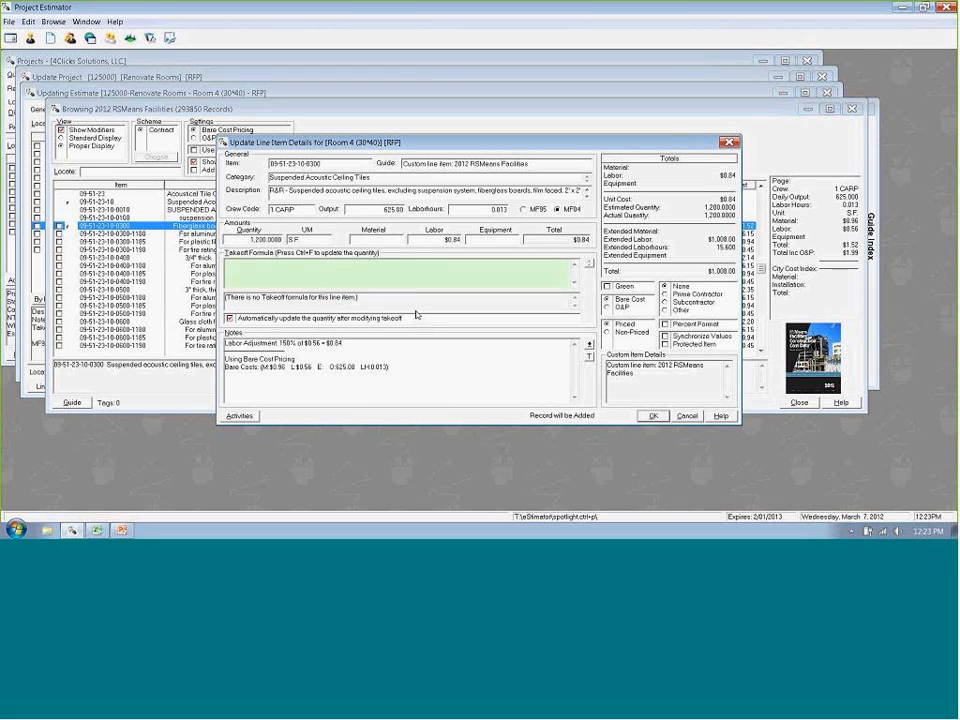
type("96")
key("Tab")
left_click(653, 416)
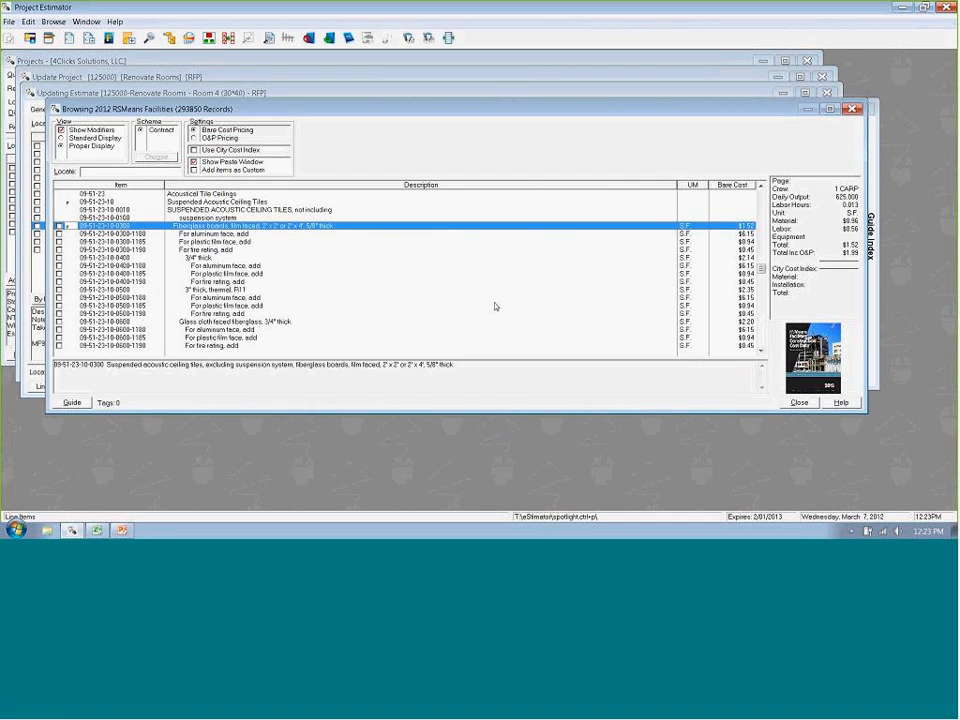
left_click(796, 403)
- Check the Alternate guide's settings in the Pricing Guide Registry, and leave without selecting a guide
right_click(391, 271)
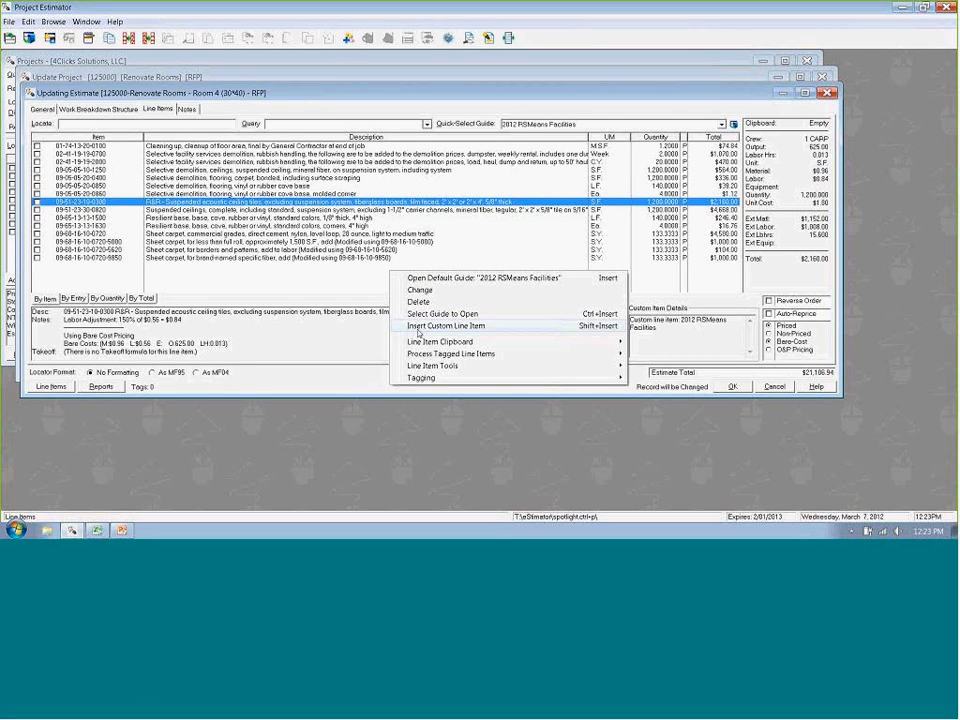
left_click(422, 318)
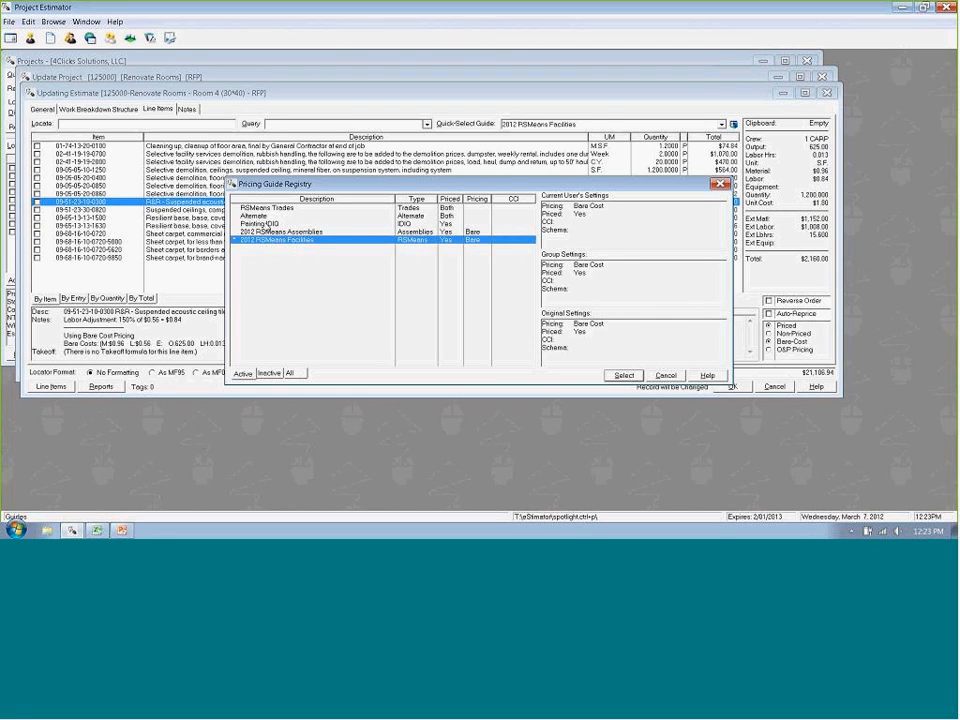
left_click(254, 215)
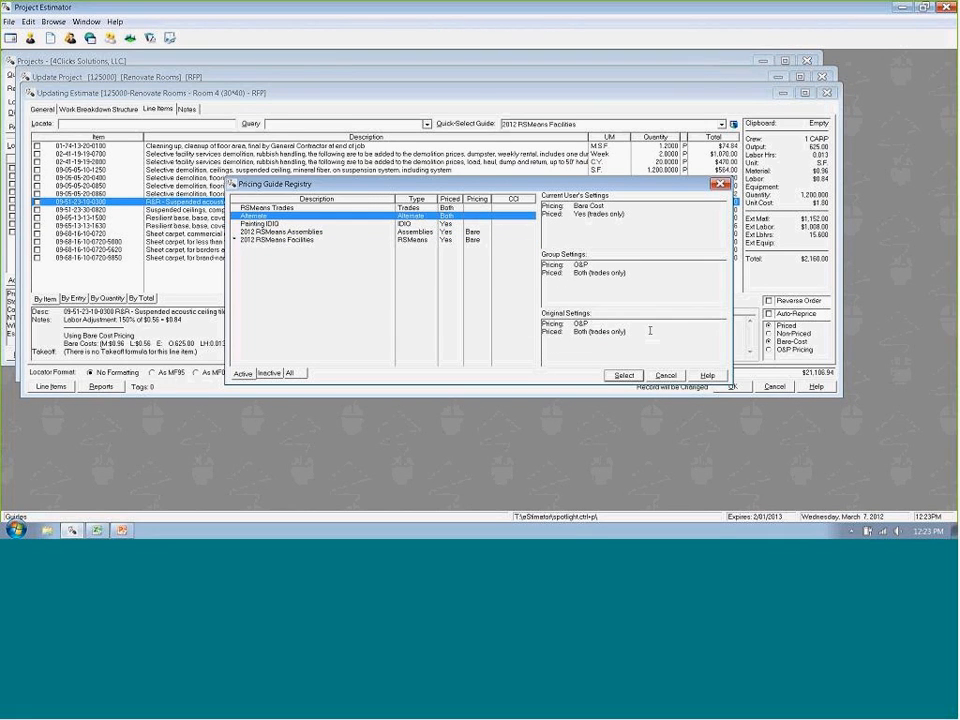
left_click(684, 376)
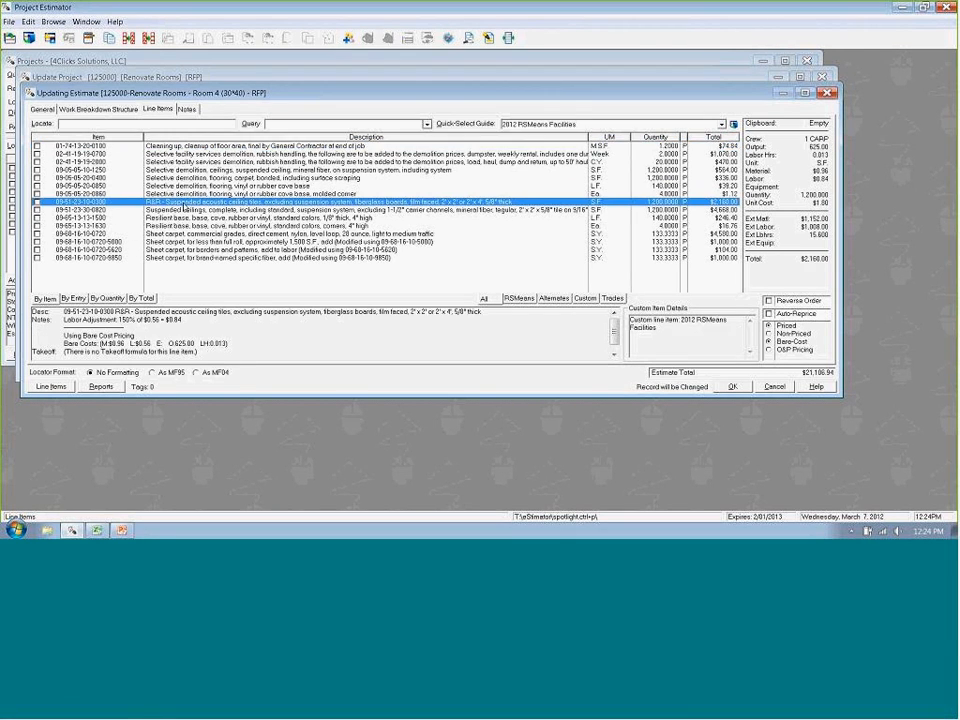
double_click(386, 200)
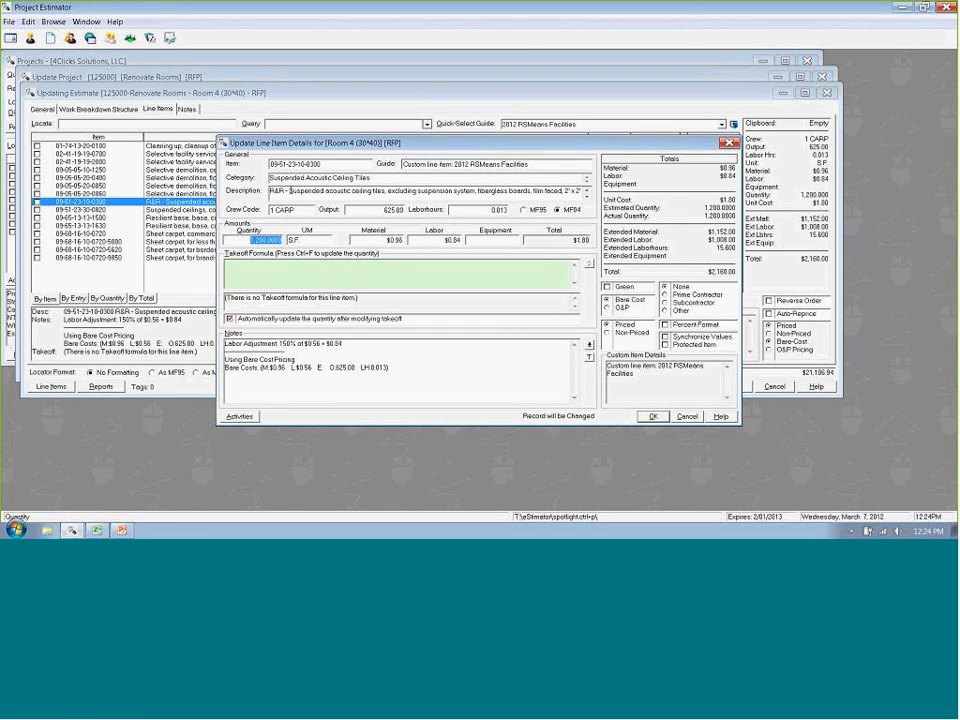
left_click(302, 177)
key("BackSpace")
key("BackSpace")
key("BackSpace")
key("BackSpace")
key("BackSpace")
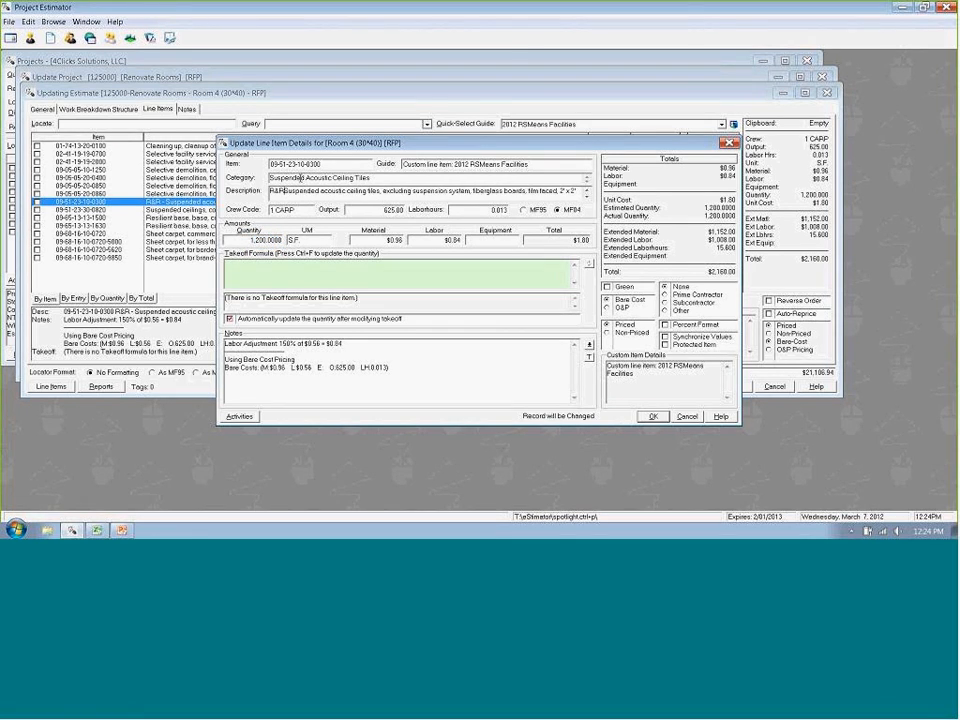
type("emove and ")
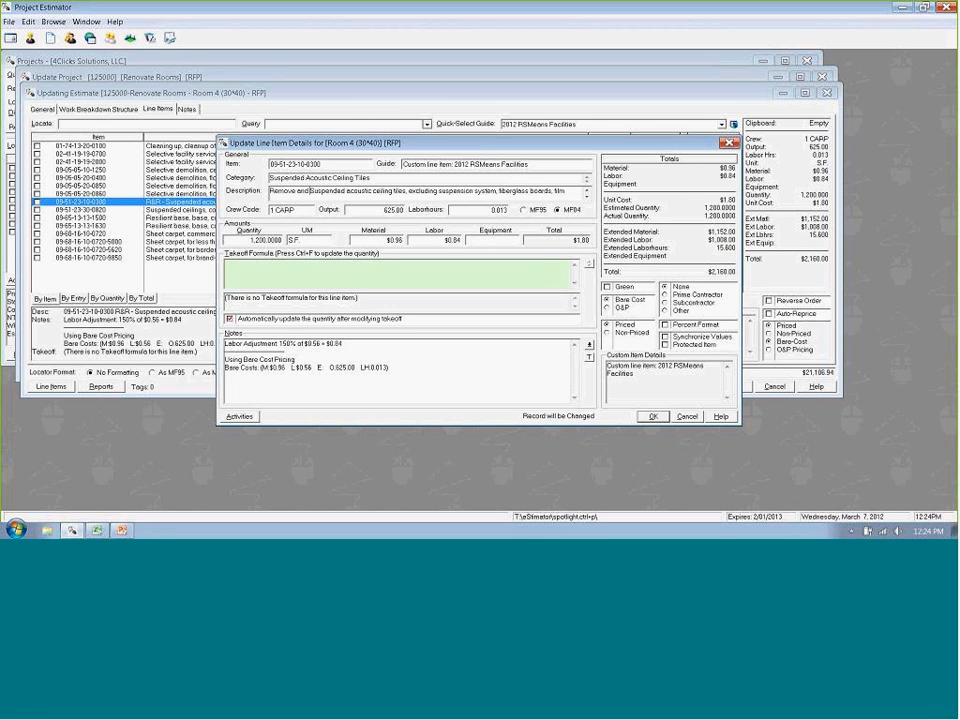
type("Install -")
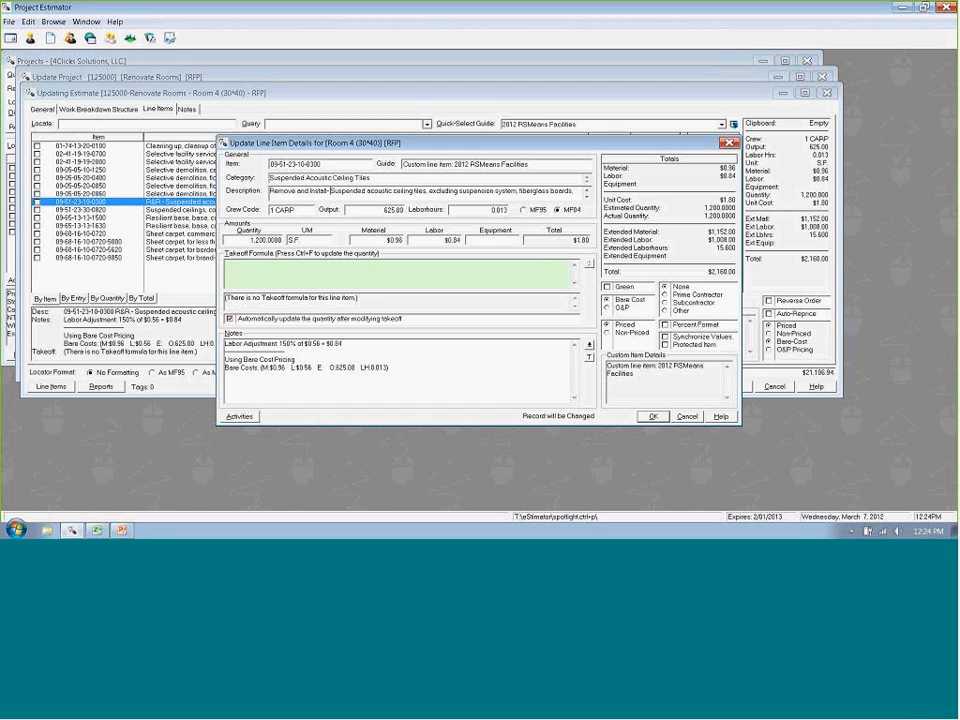
left_click(652, 416)
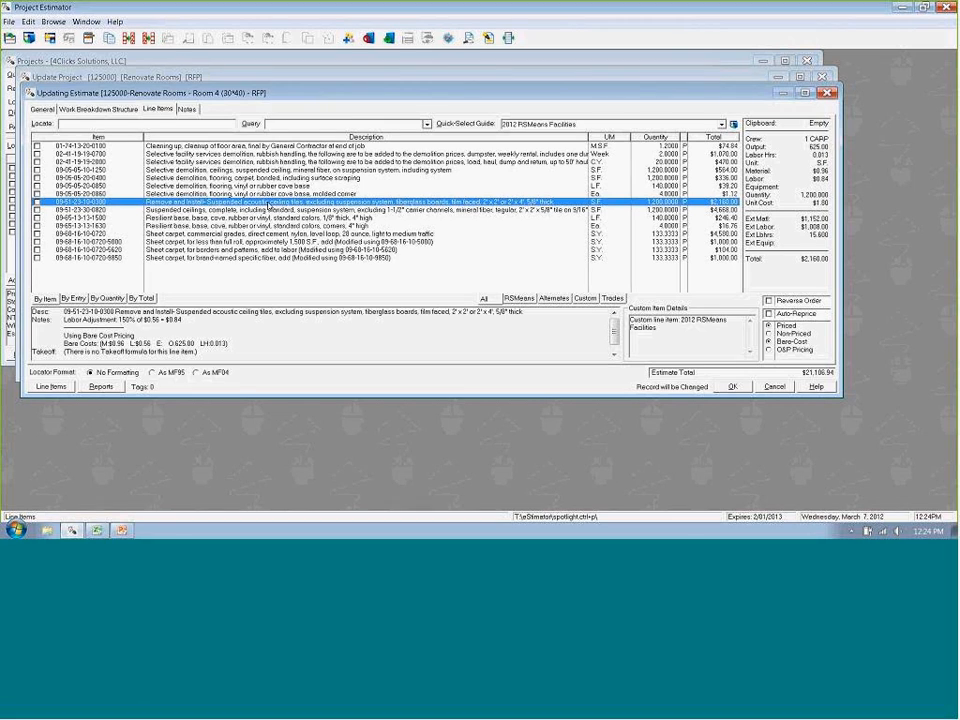
right_click(270, 205)
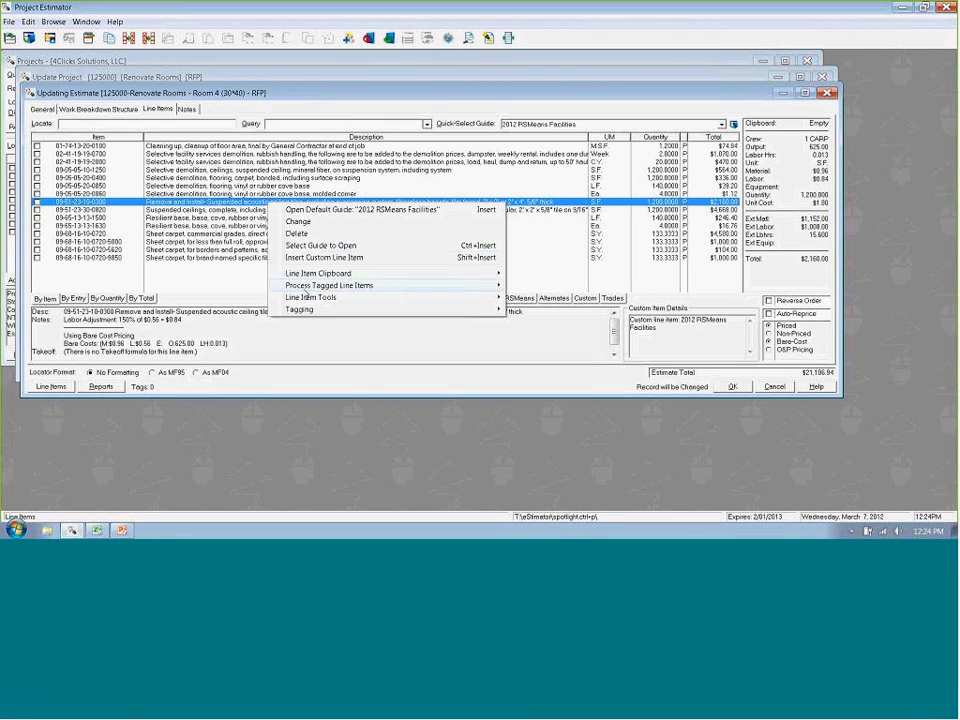
mouse_move(361, 300)
left_click(564, 297)
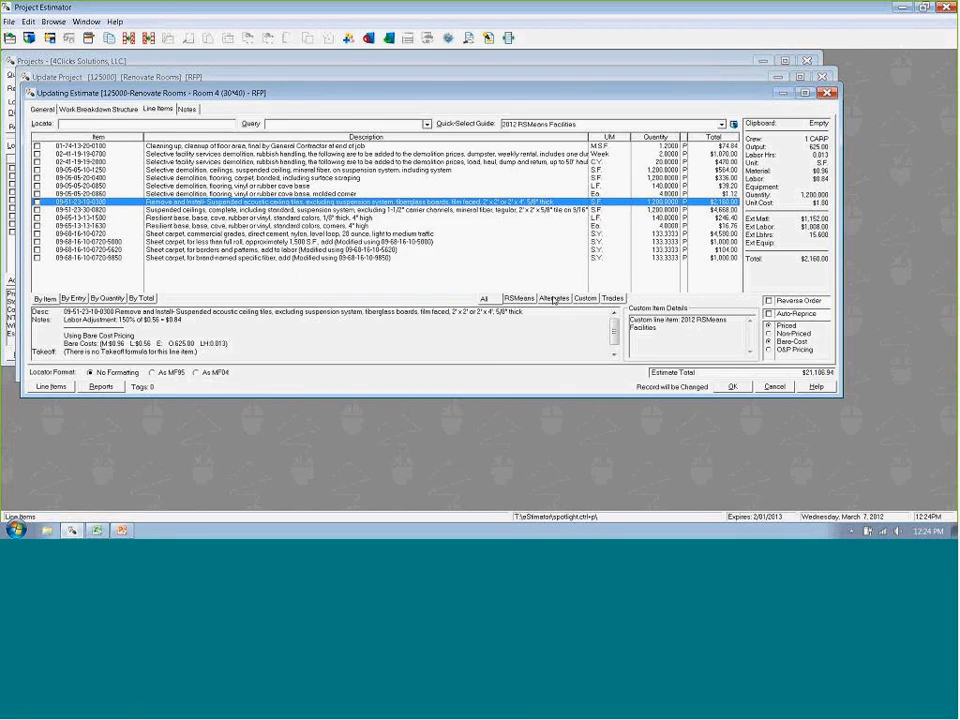
left_click(410, 171)
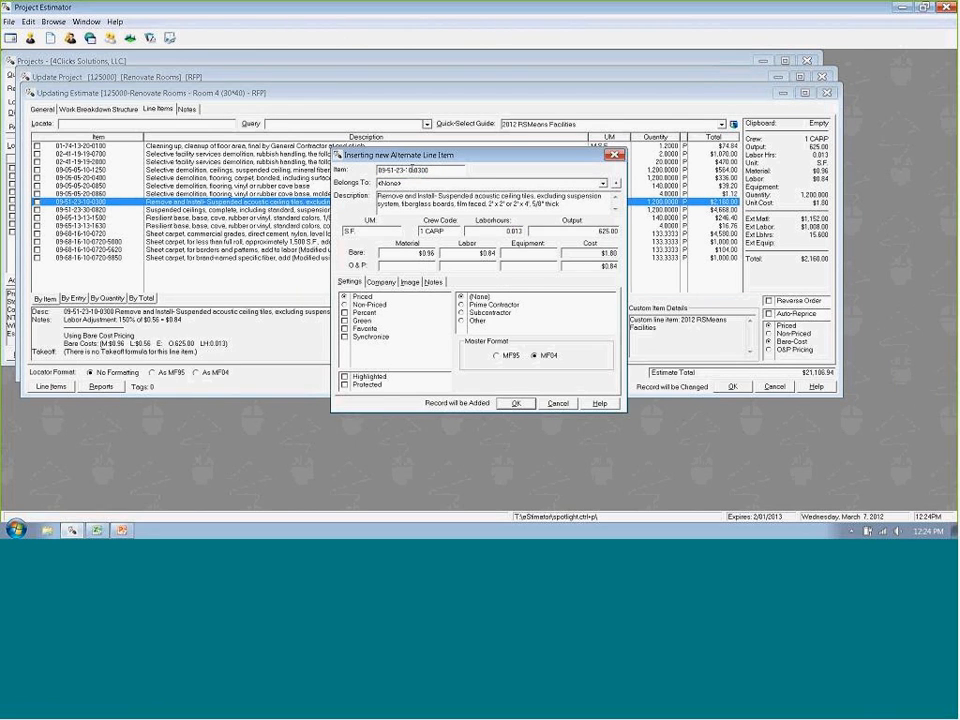
type("1")
left_click(346, 385)
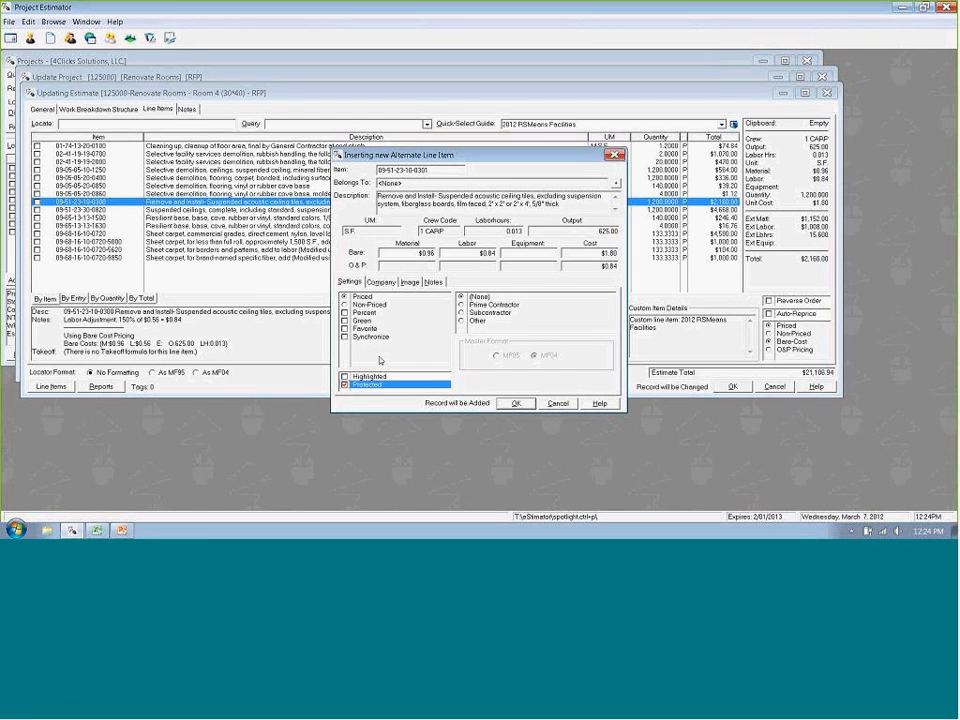
- Review the new alternate item's company, image and notes details, return to its settings and save it
left_click(381, 282)
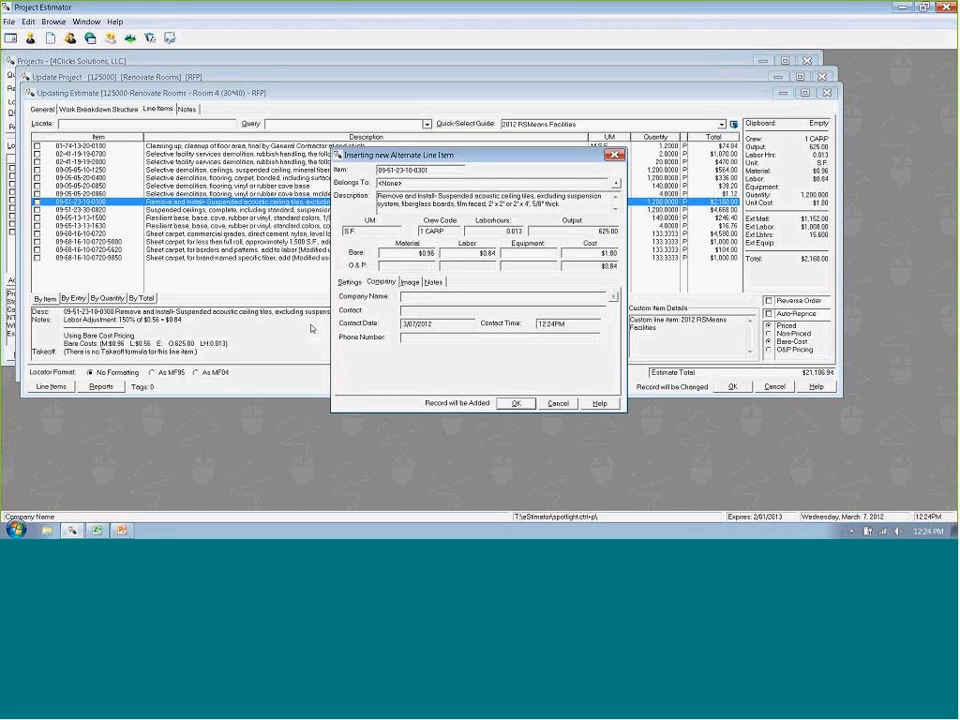
left_click(410, 282)
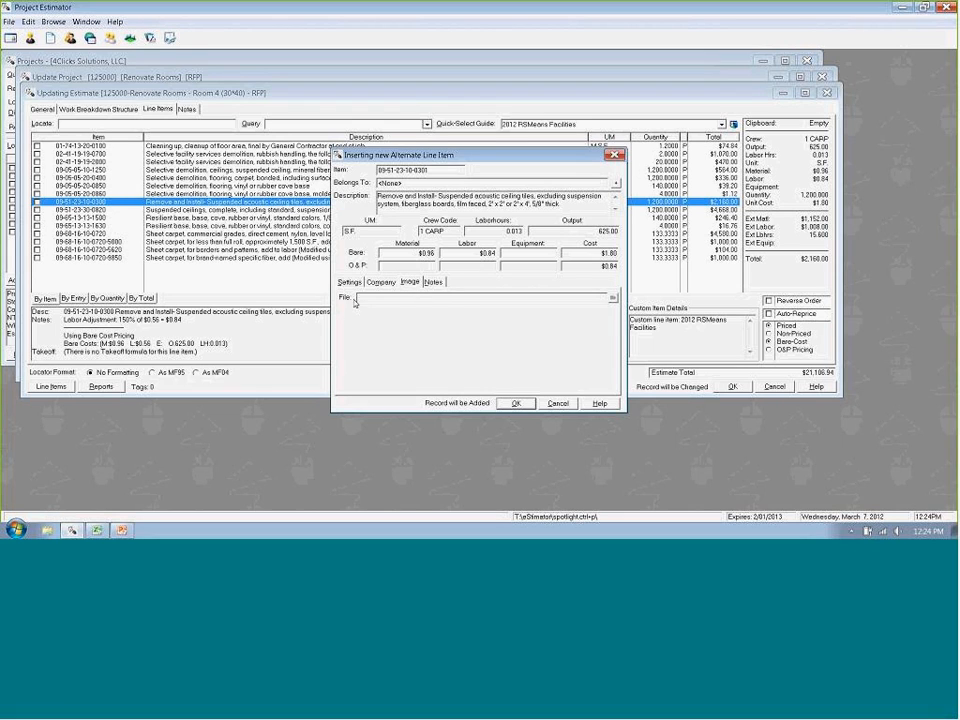
left_click(433, 282)
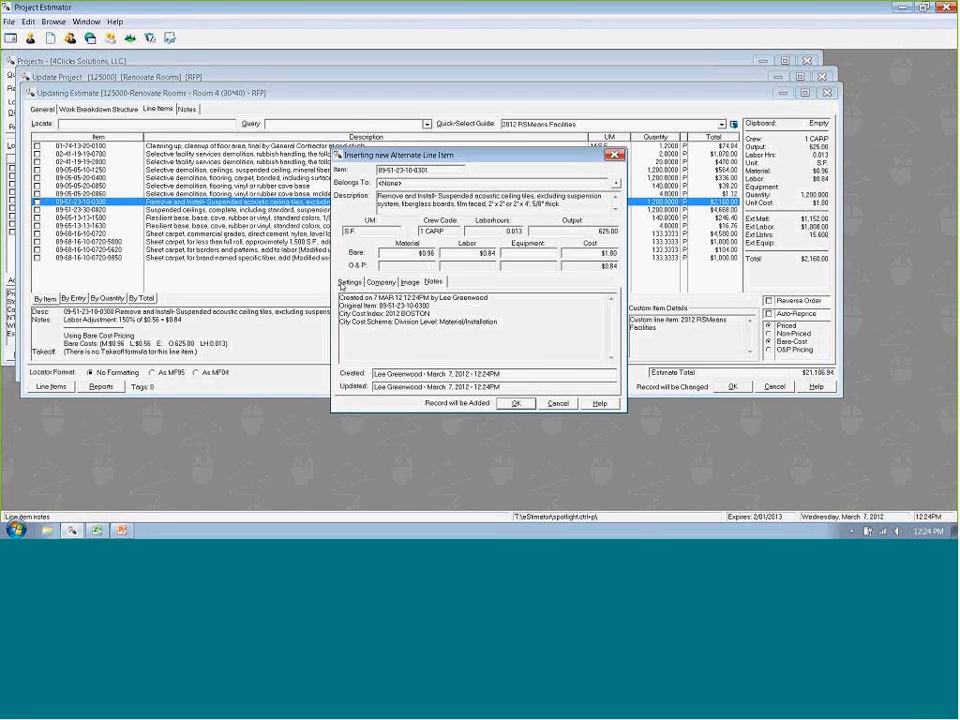
left_click(349, 282)
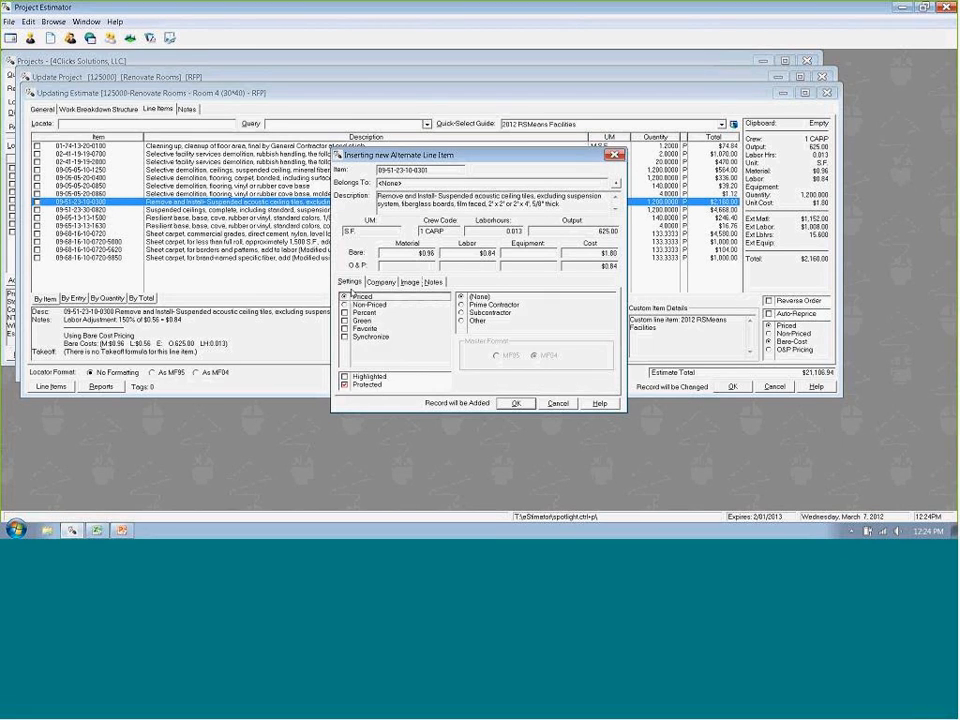
left_click(517, 403)
right_click(479, 274)
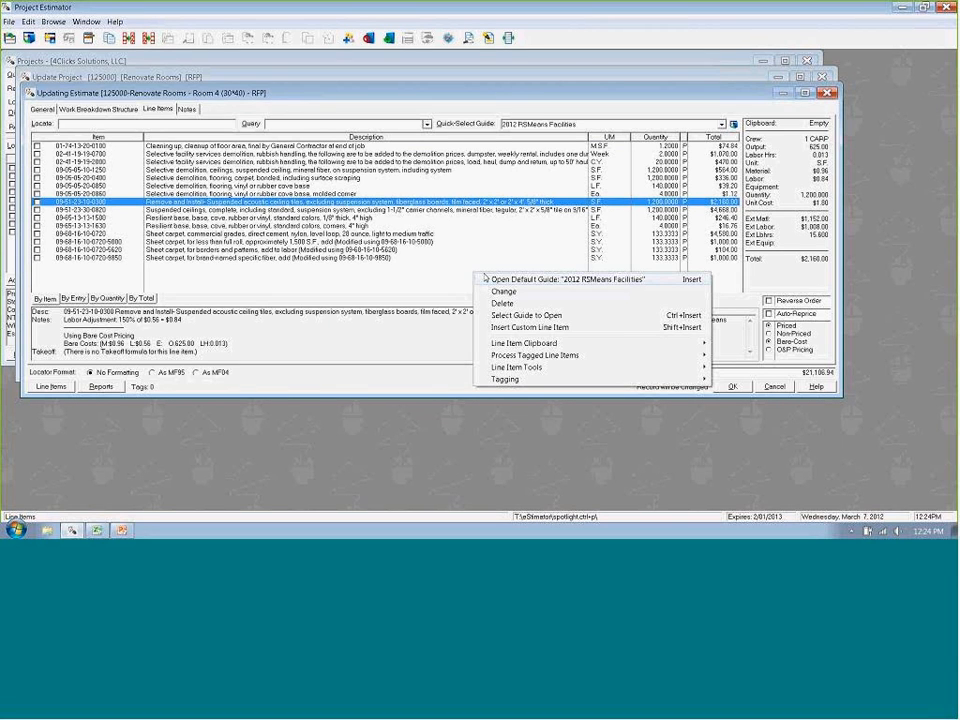
left_click(505, 316)
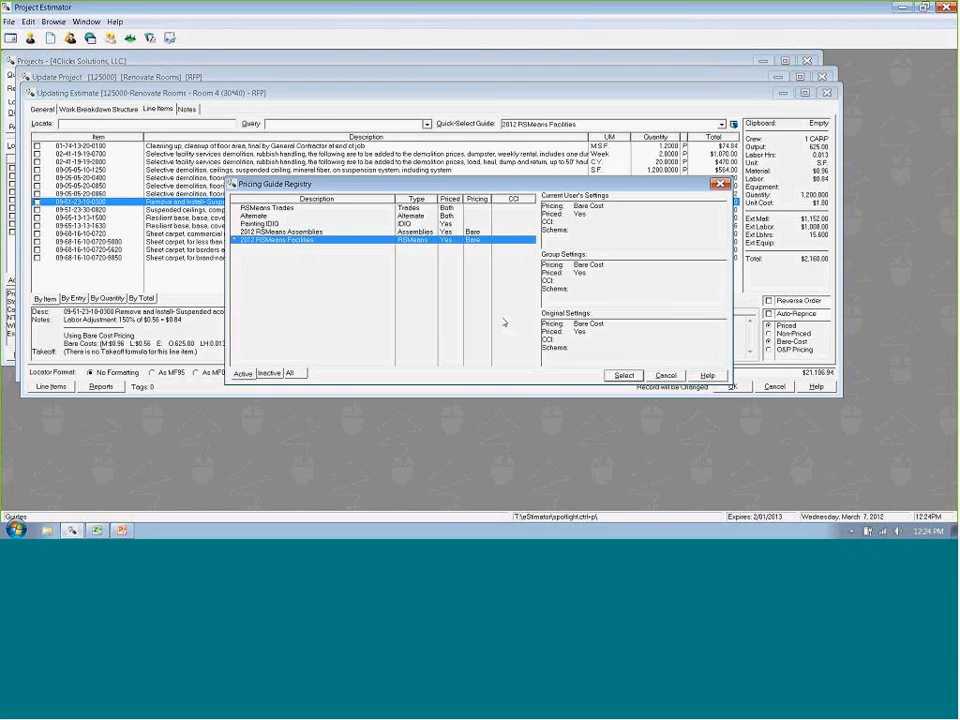
double_click(258, 216)
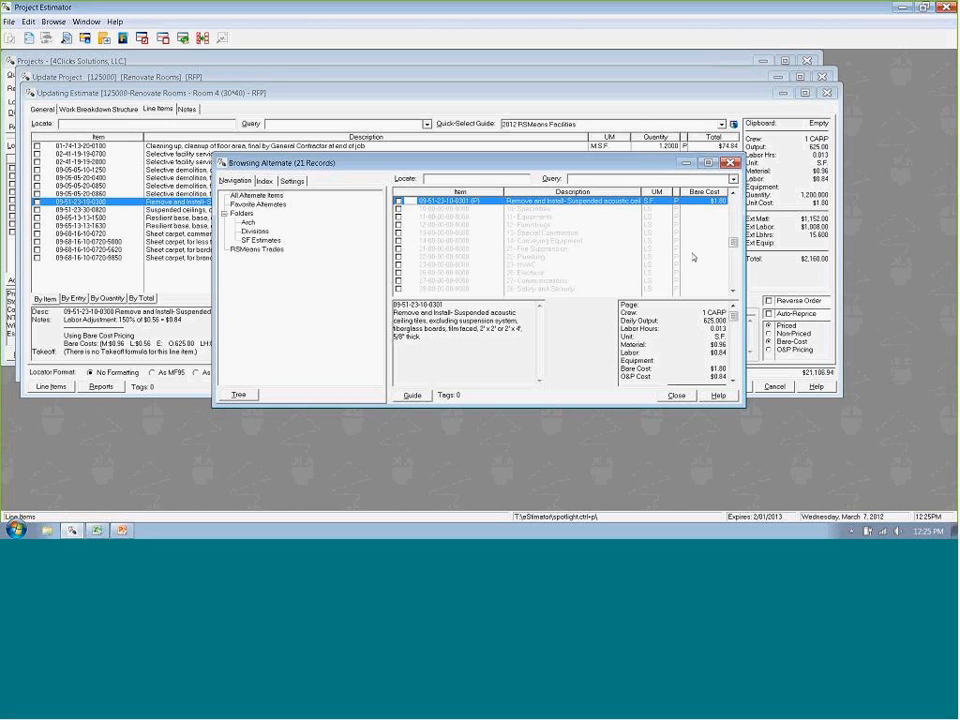
double_click(529, 203)
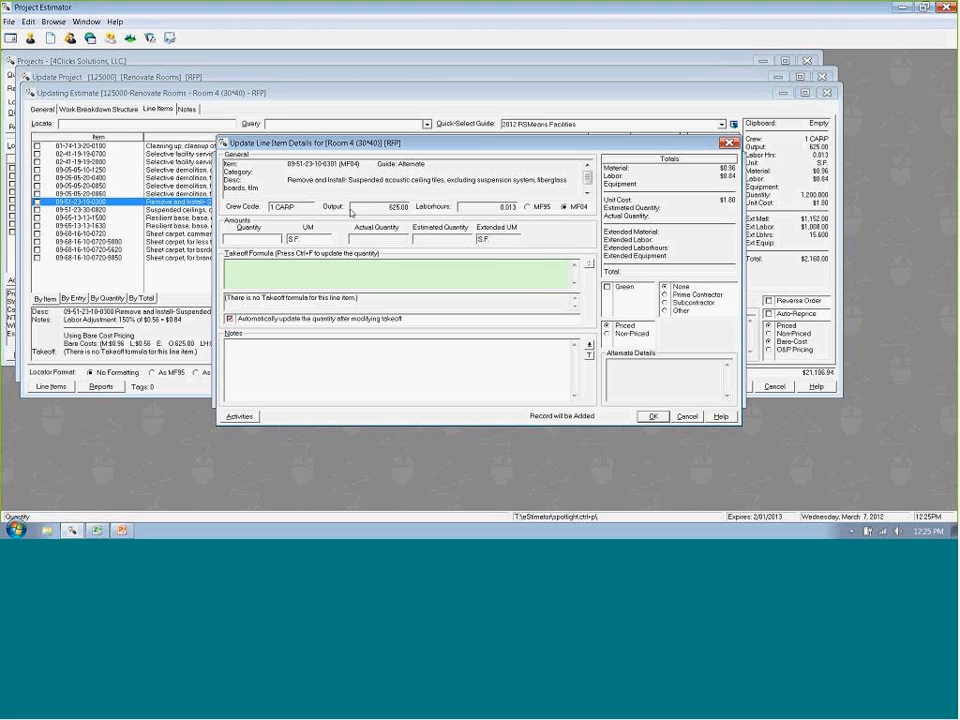
type("1200")
left_click(652, 416)
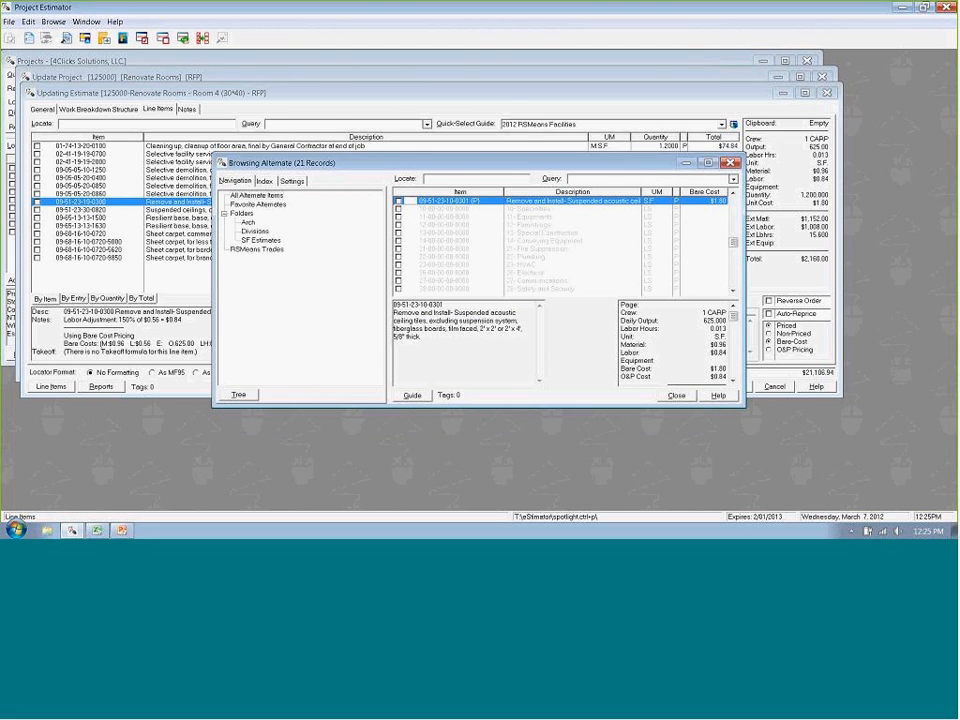
left_click(676, 395)
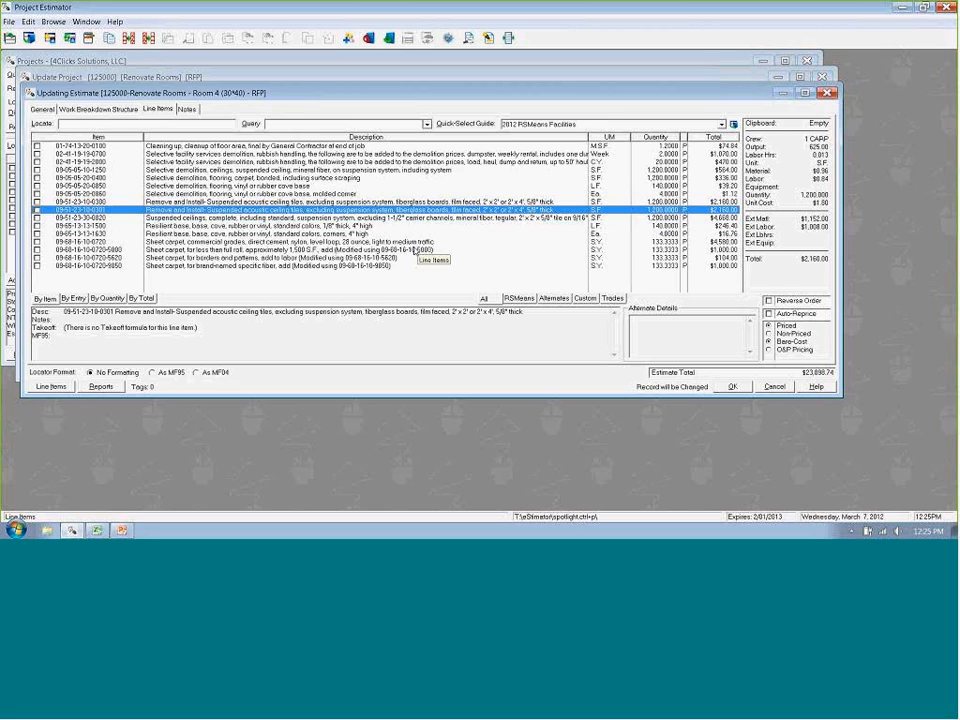
- View only the estimate's alternate line items, restore the full list and move up to the vinyl cove base demolition item
left_click(565, 299)
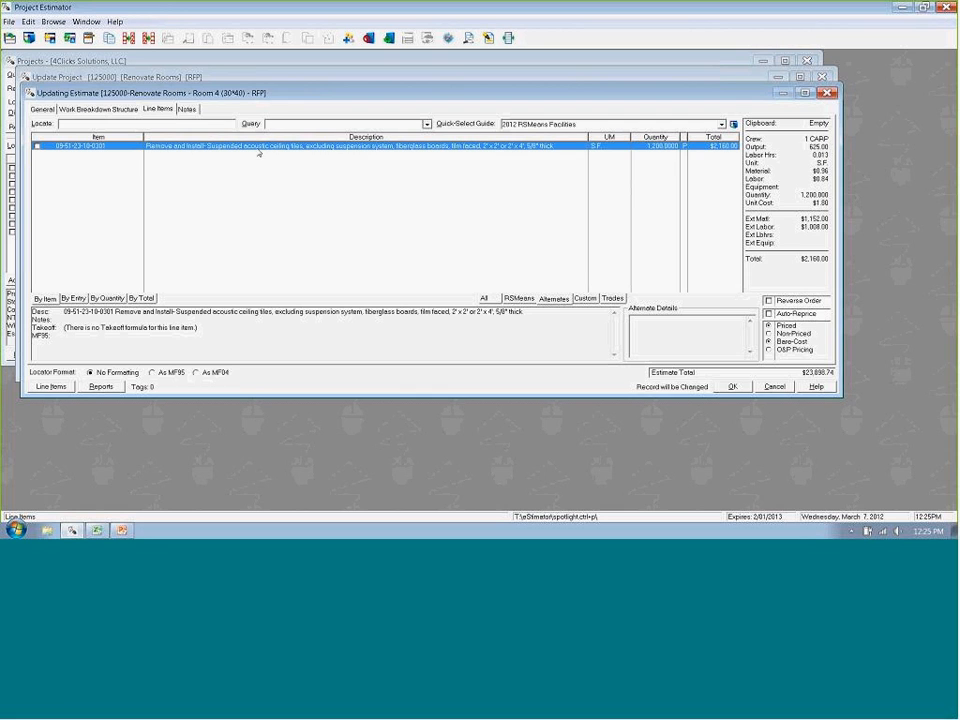
left_click(486, 297)
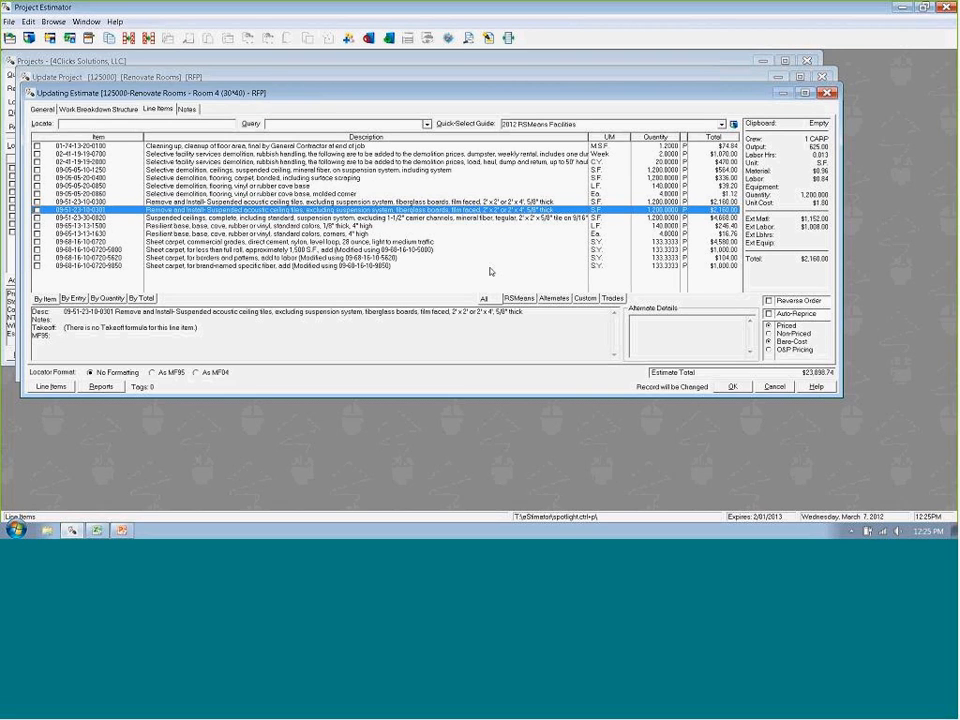
key("Up")
key("Up")
key("Up")
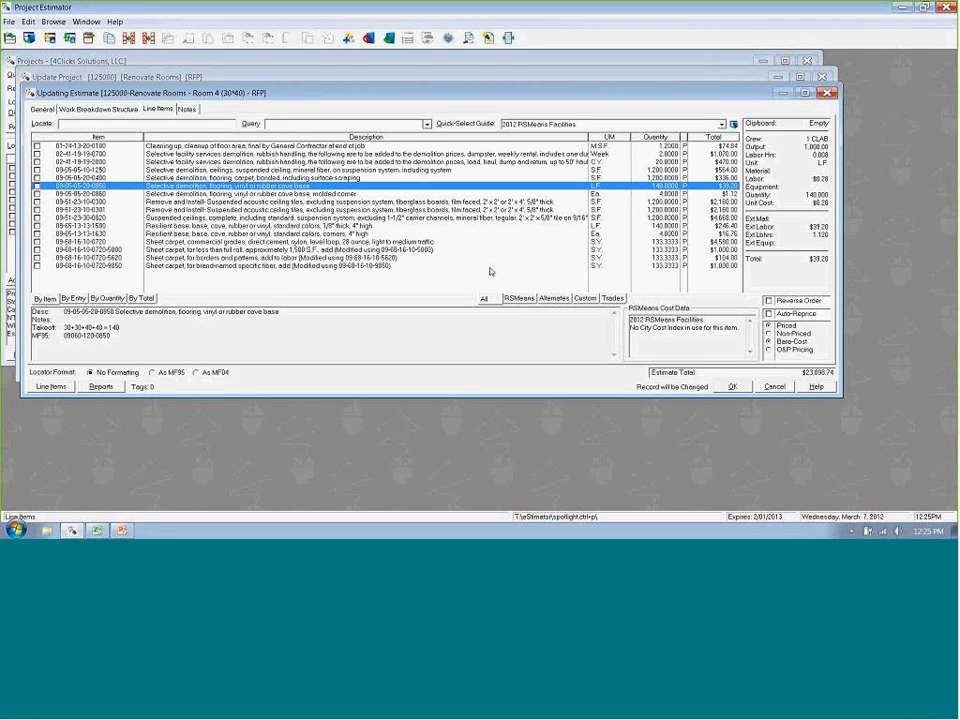
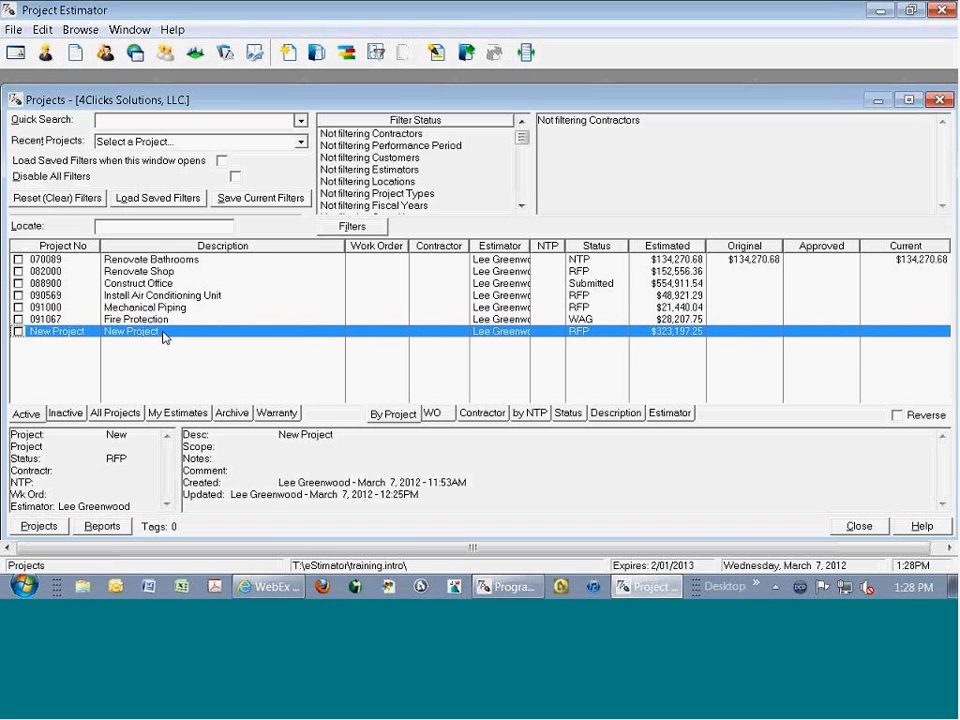
- Open the project named New Project and delete all of its existing estimates
double_click(165, 338)
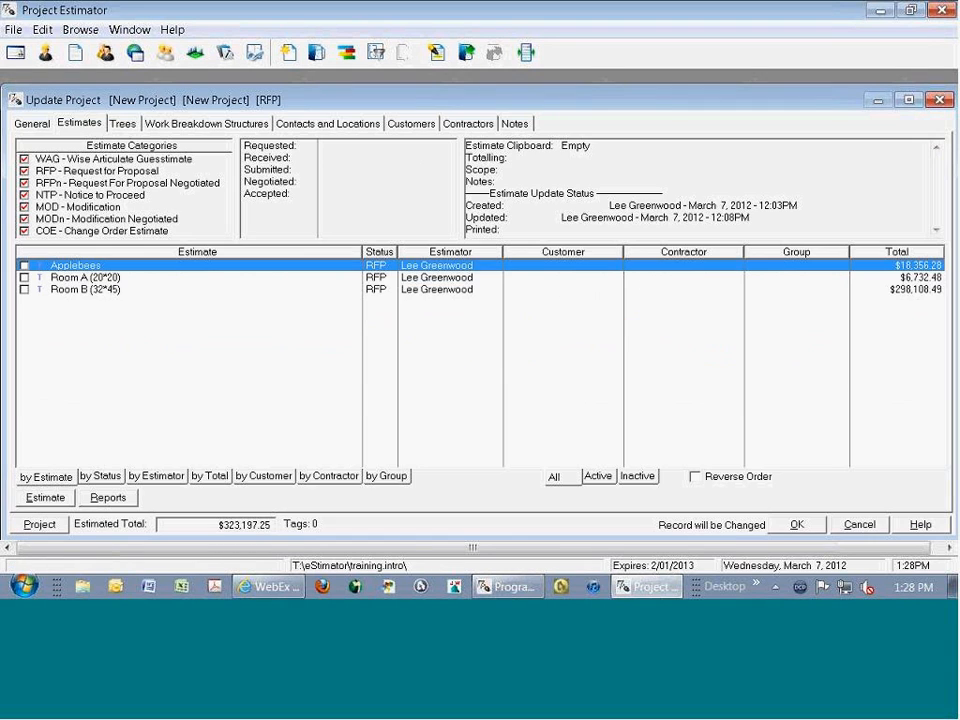
key("ctrl+a")
key("Delete")
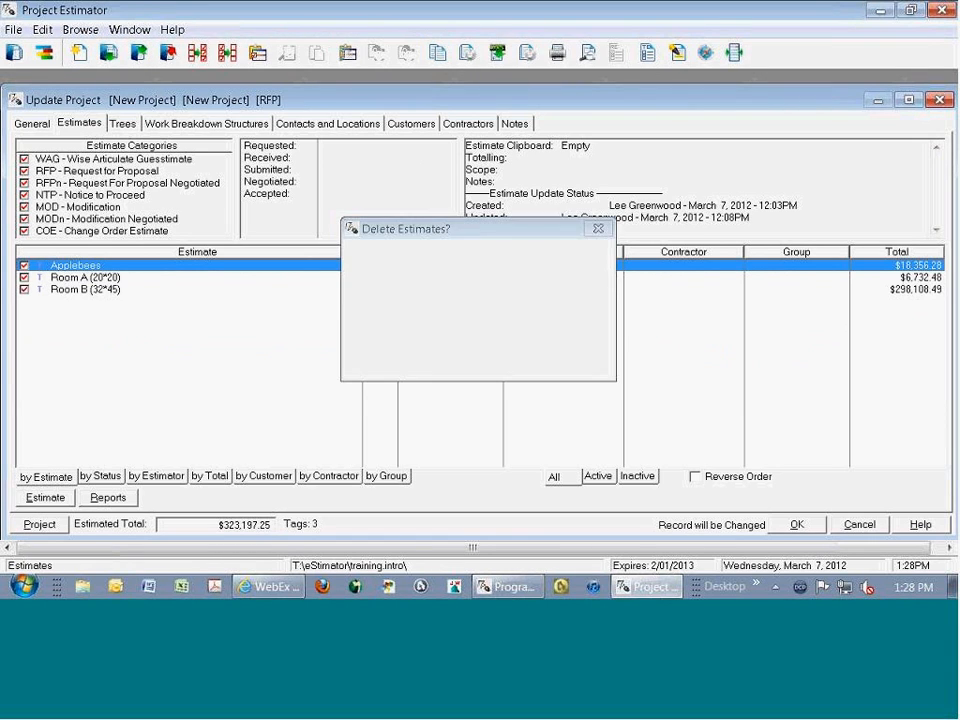
key("Return")
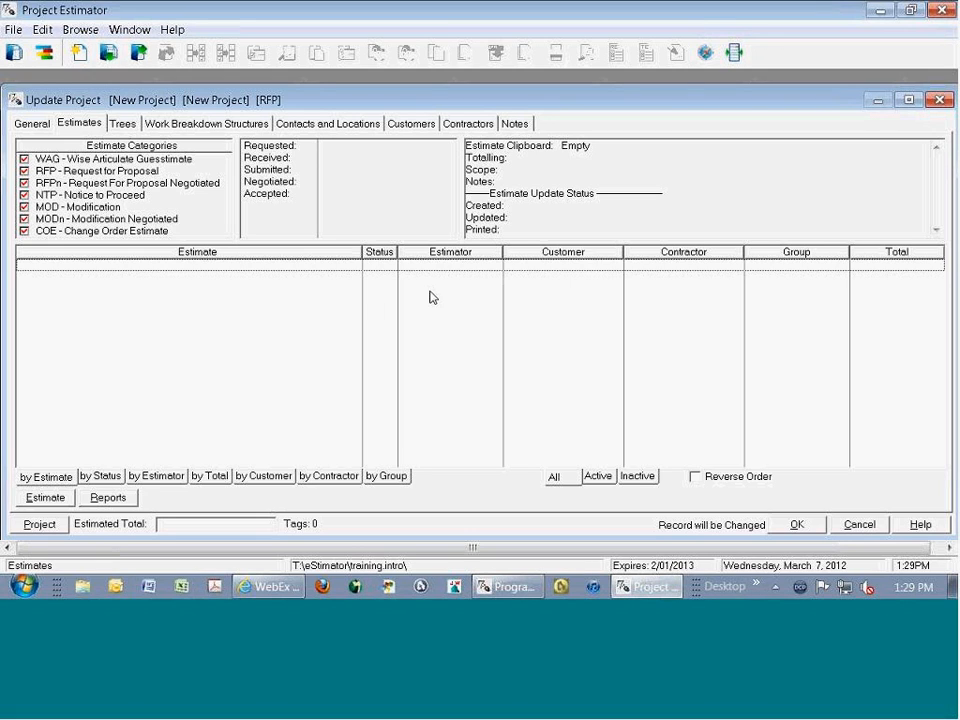
- Copy the Mechanical Piping estimate from project 091000 to the estimate clipboard using Project Explorer
left_click(706, 53)
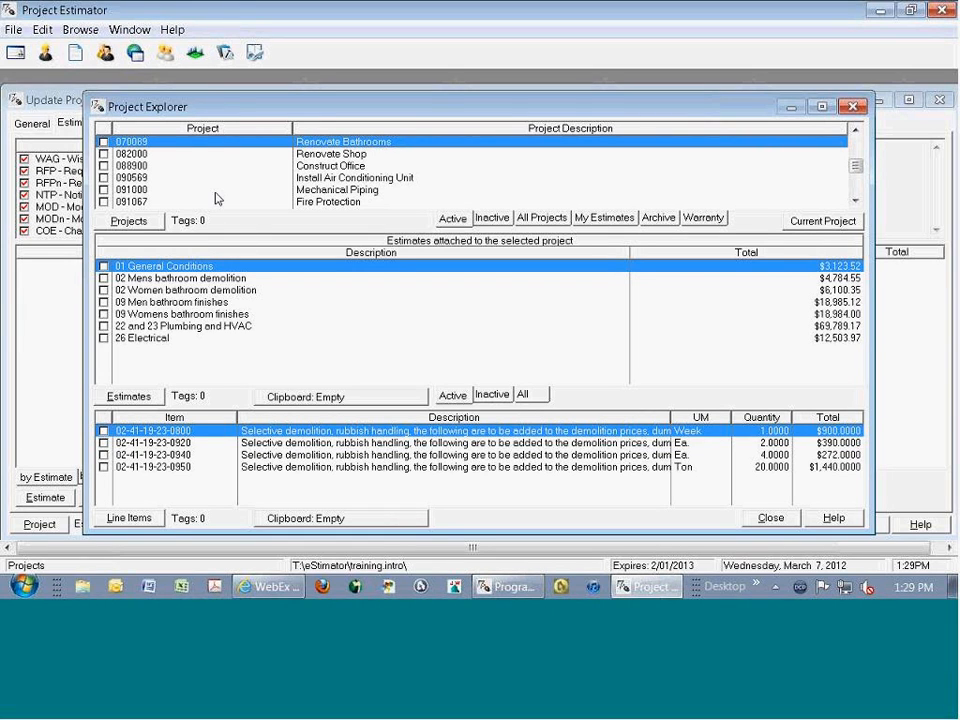
left_click(170, 189)
left_click(103, 267)
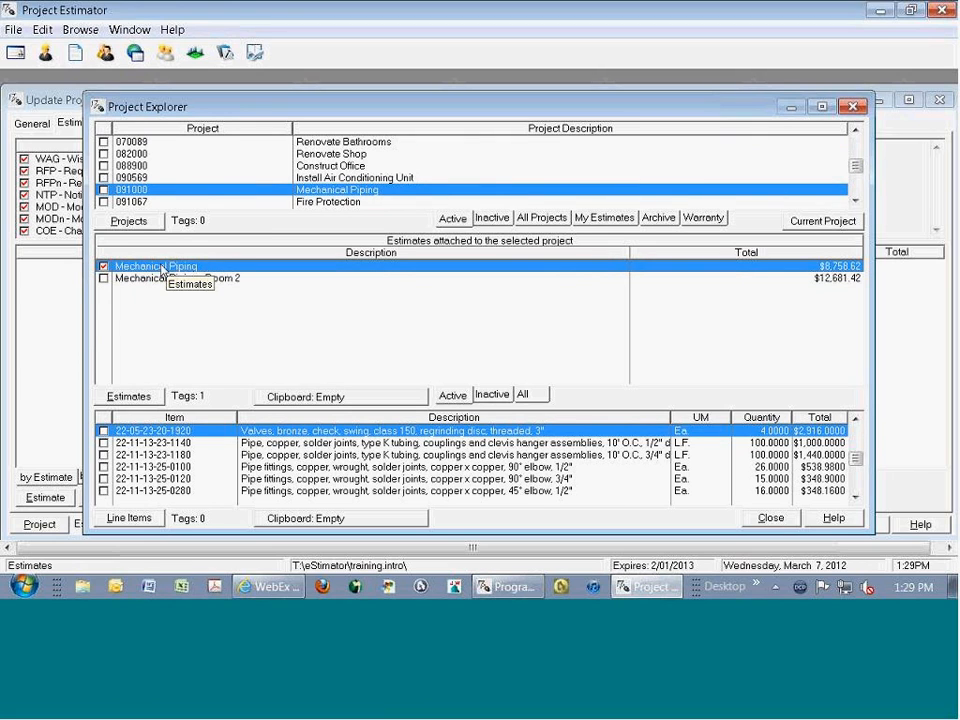
key("ctrl+c")
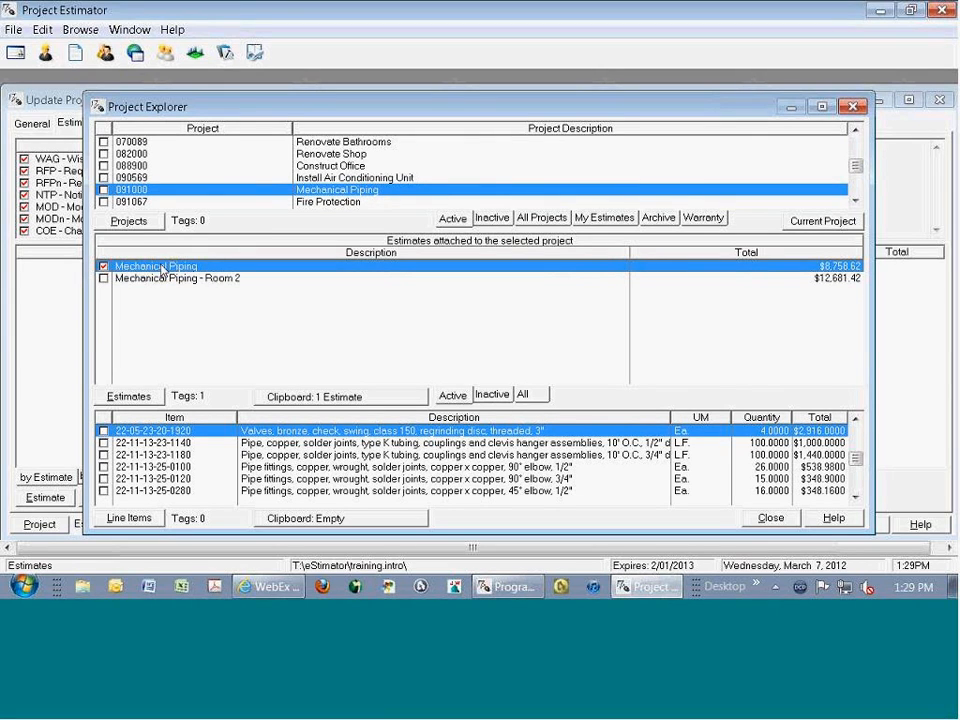
- Copy the 10 Computer Flooring and 21 and 22 Mechanical estimates from the Construct Office project to the clipboard
left_click(170, 165)
left_click(200, 302)
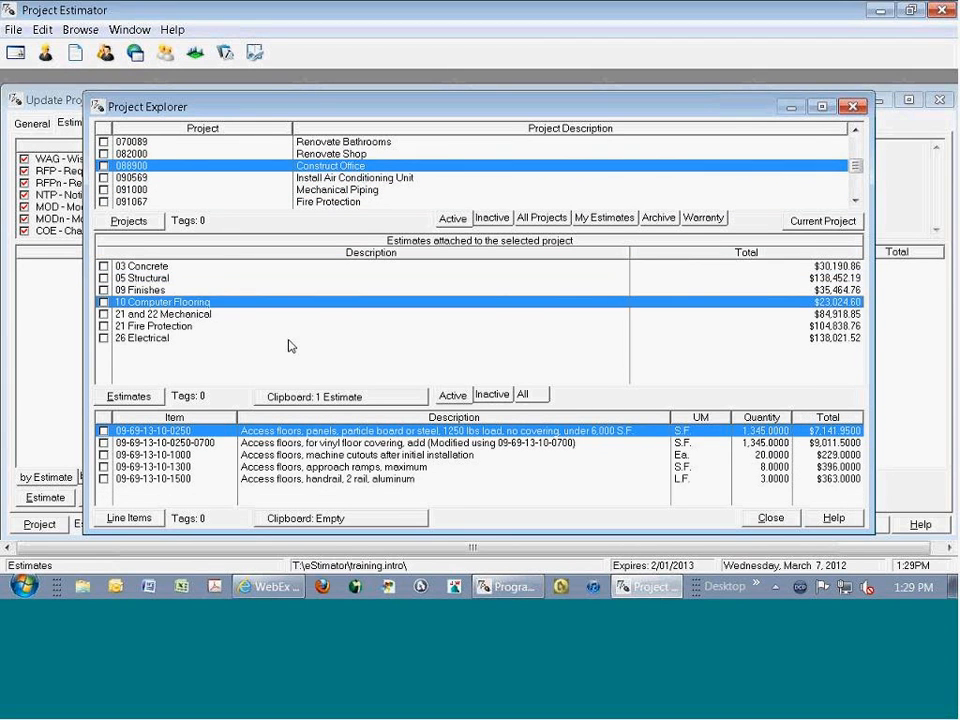
key("space")
key("space")
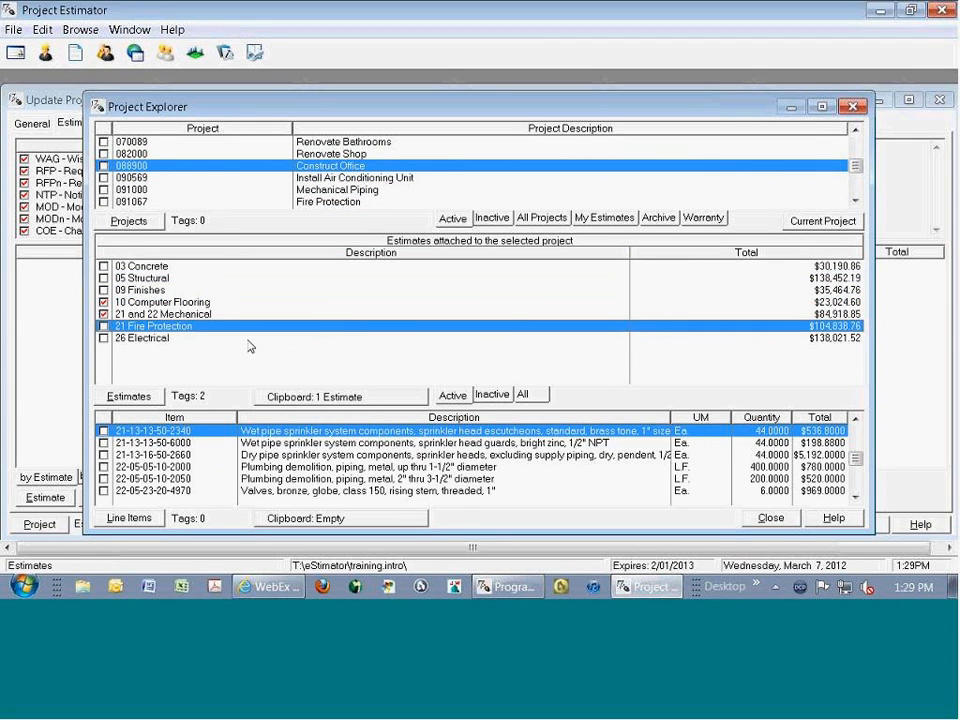
key("ctrl+c")
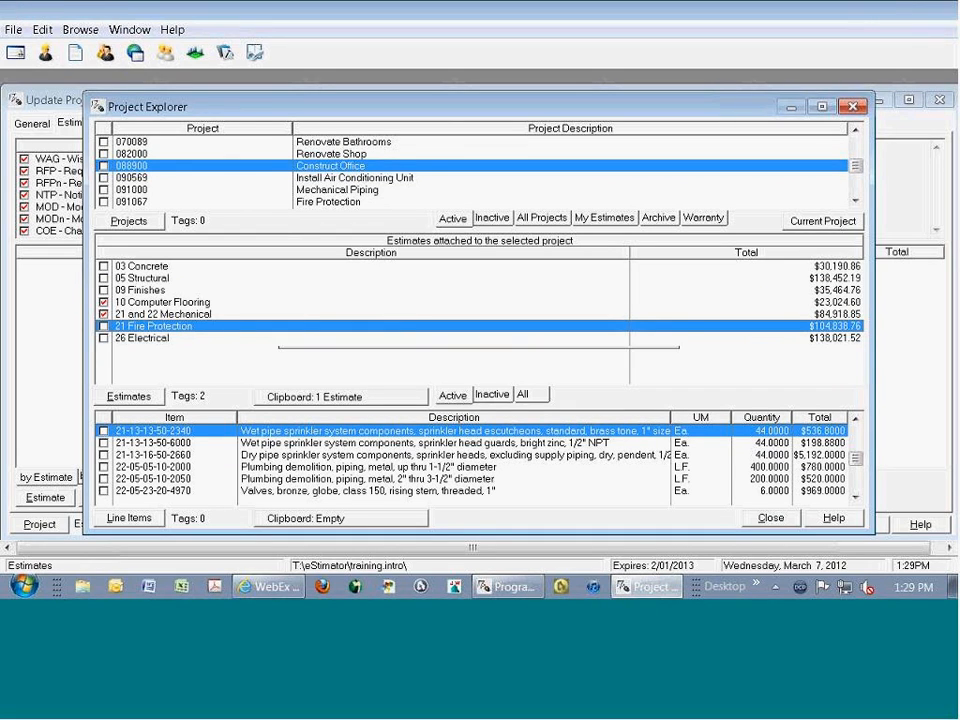
- Copy the 2012 Fire Protection, 5000 SF Ordinary Hazard estimate from the Fire Protection project and close Project Explorer
left_click(249, 200)
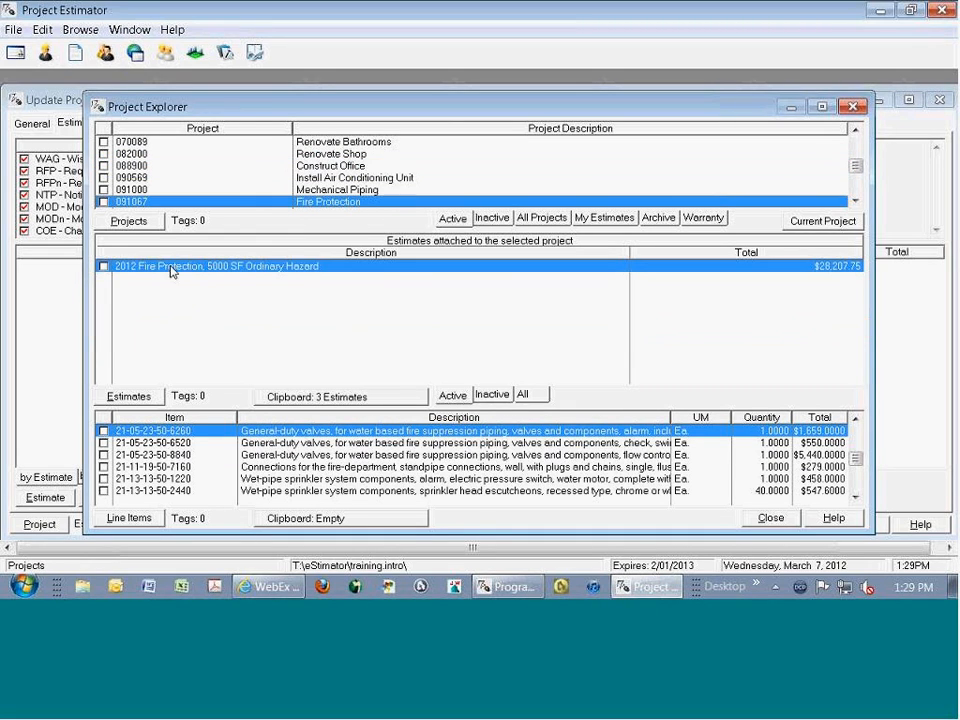
key("space")
key("ctrl+c")
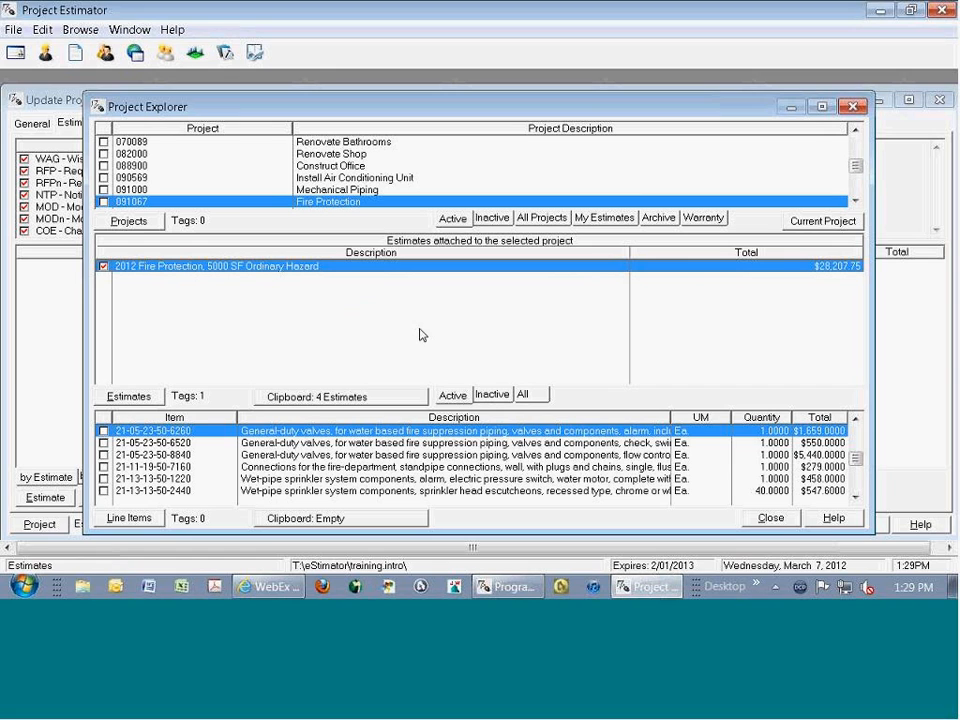
left_click(780, 518)
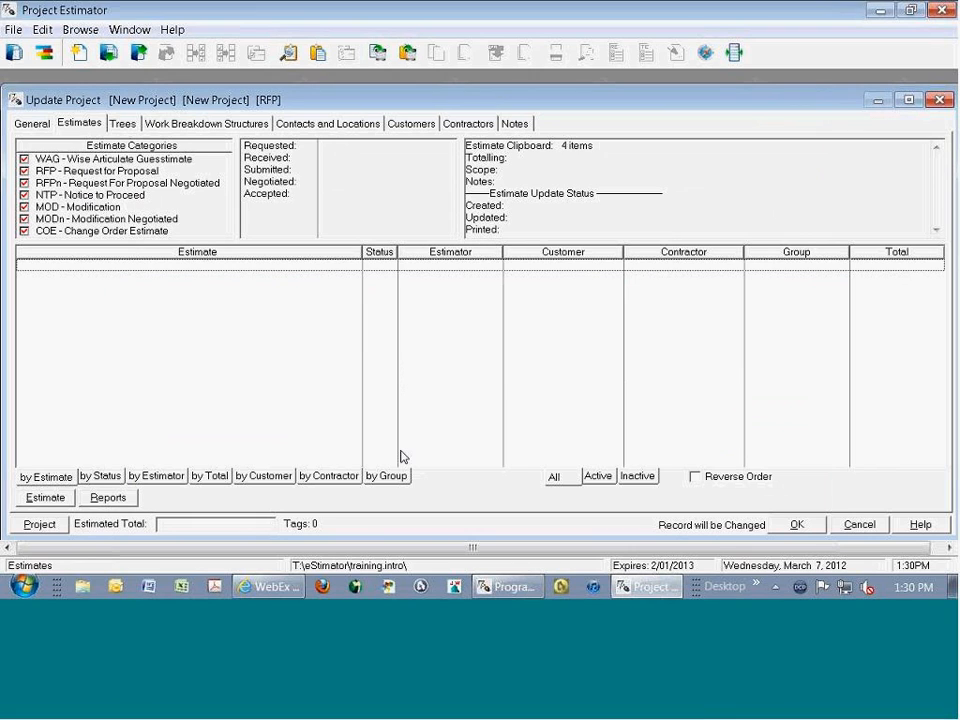
- Paste the clipboard estimates into the project with RFP status, original estimator names and automatic repricing of RSMeans and Trades items
right_click(236, 302)
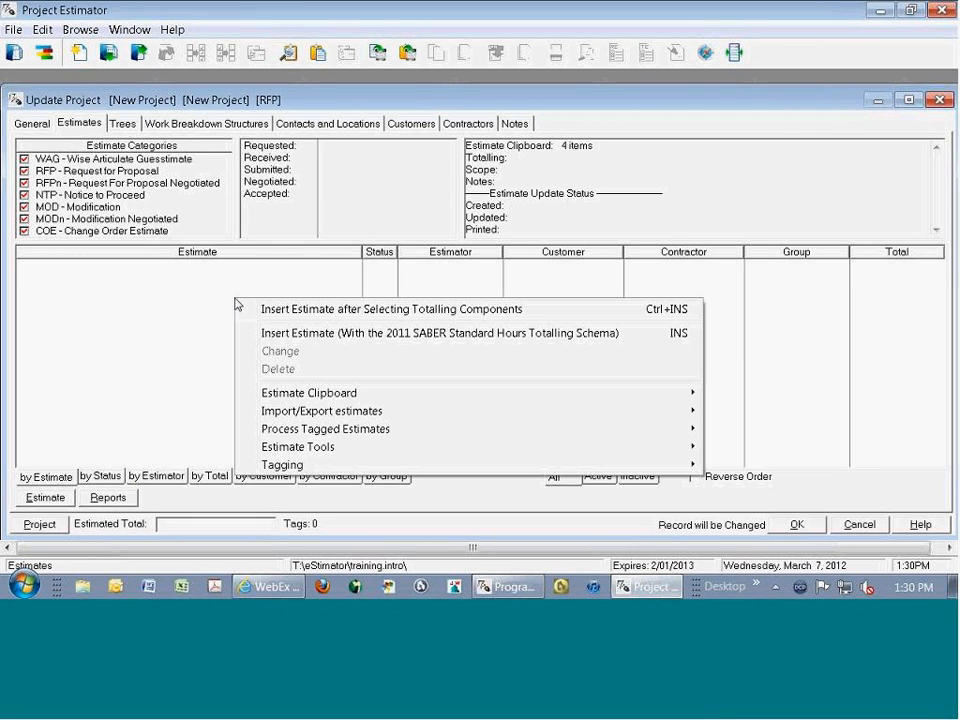
mouse_move(398, 393)
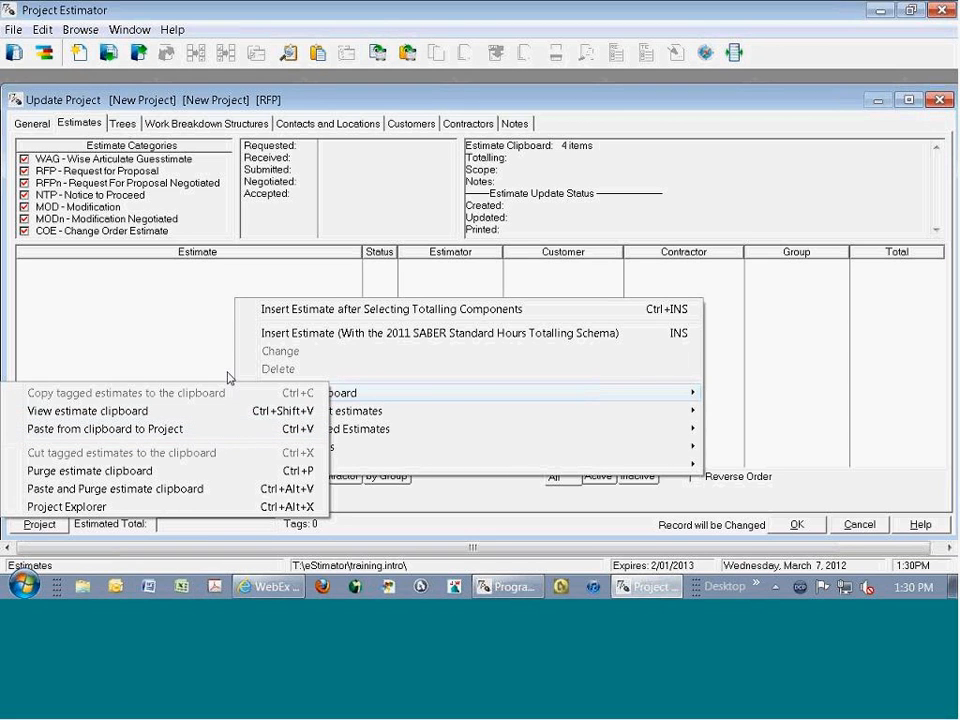
left_click(274, 430)
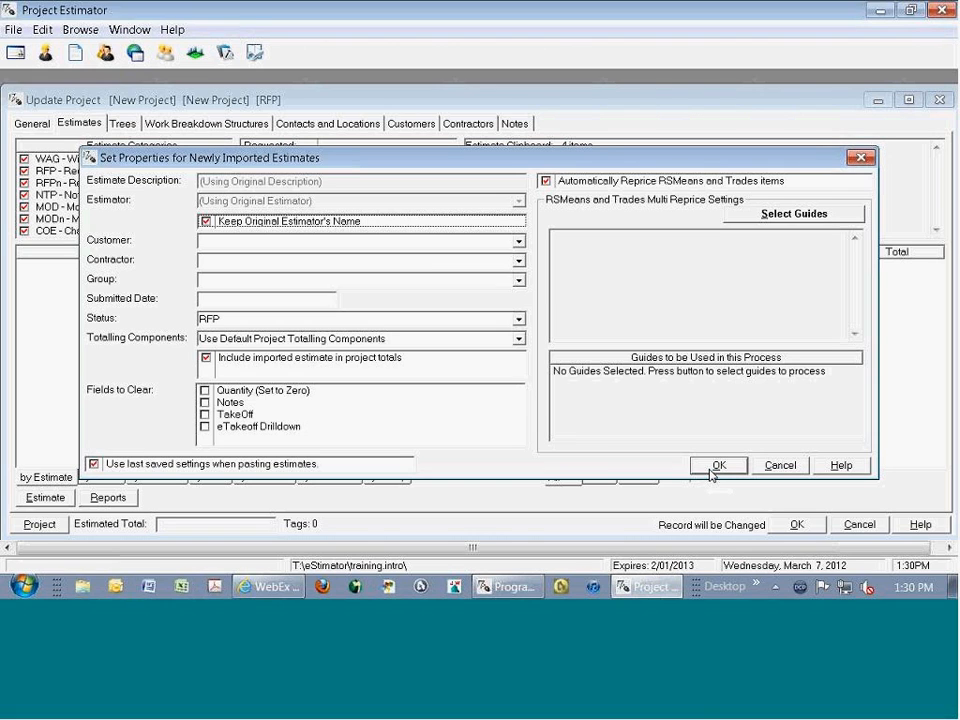
left_click(716, 466)
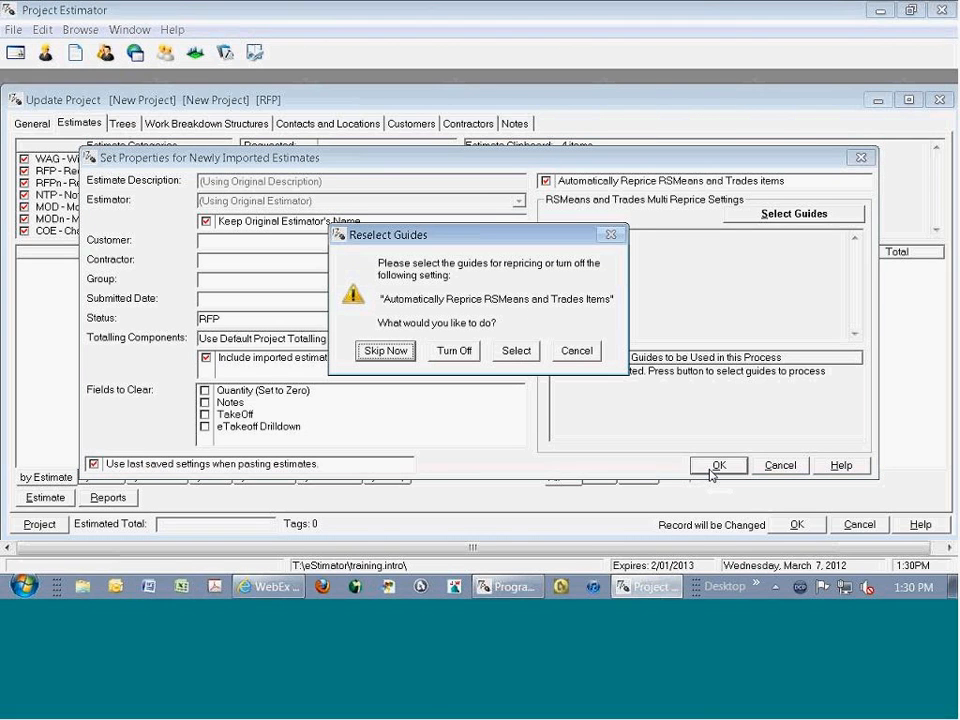
- Reprice the pasted estimates with the 2012 RSMeans Assemblies and Facilities guides, ignoring custom line items, and close the results
left_click(512, 350)
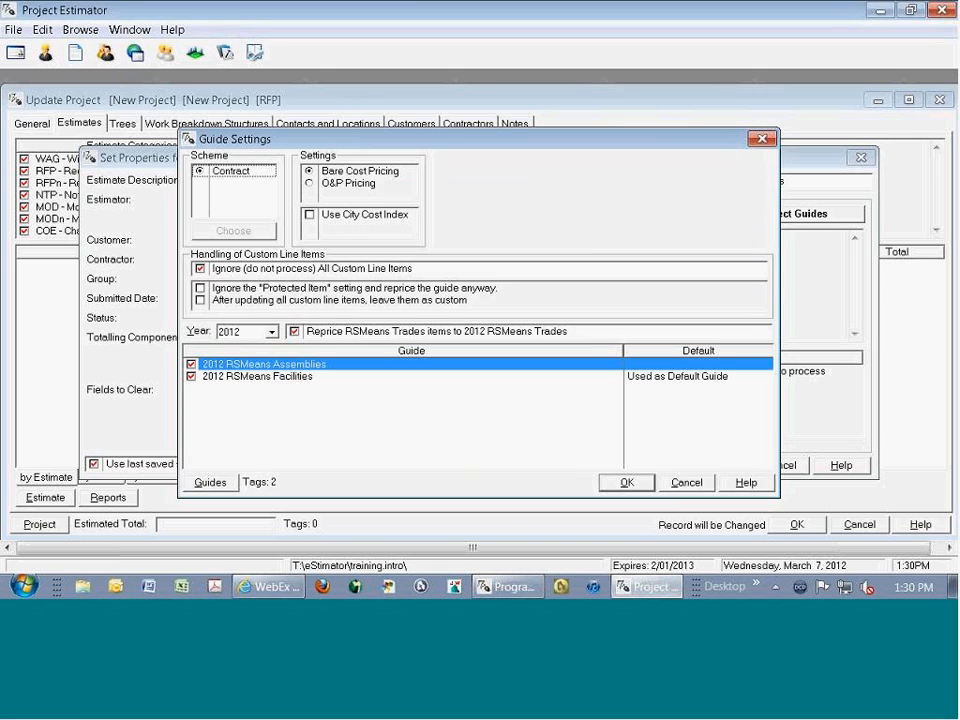
left_click(622, 482)
left_click(714, 466)
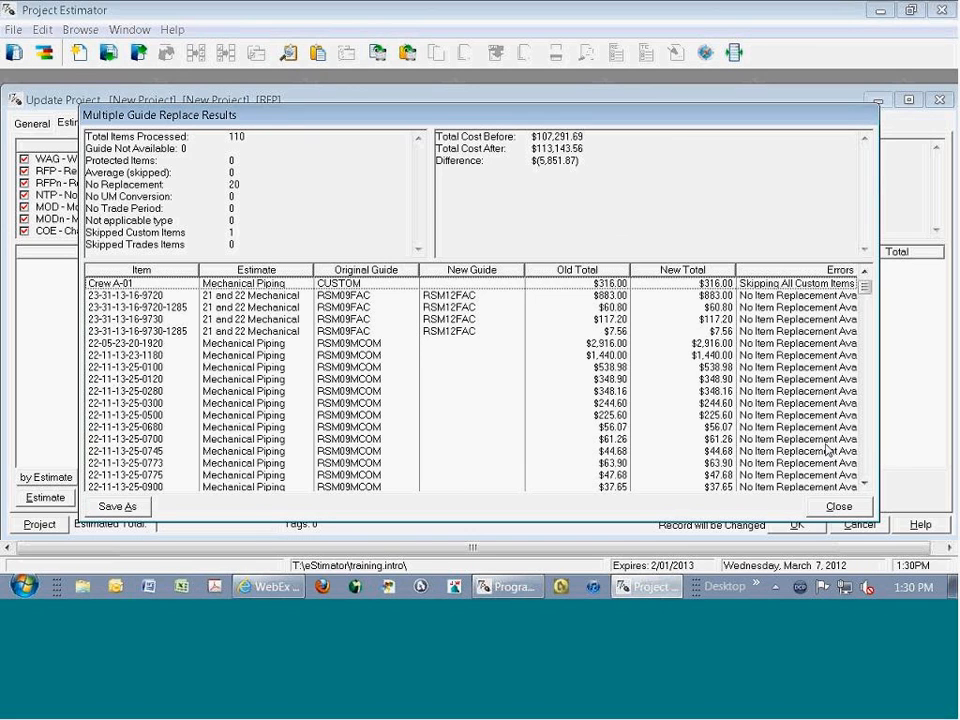
left_click(838, 508)
left_click(489, 359)
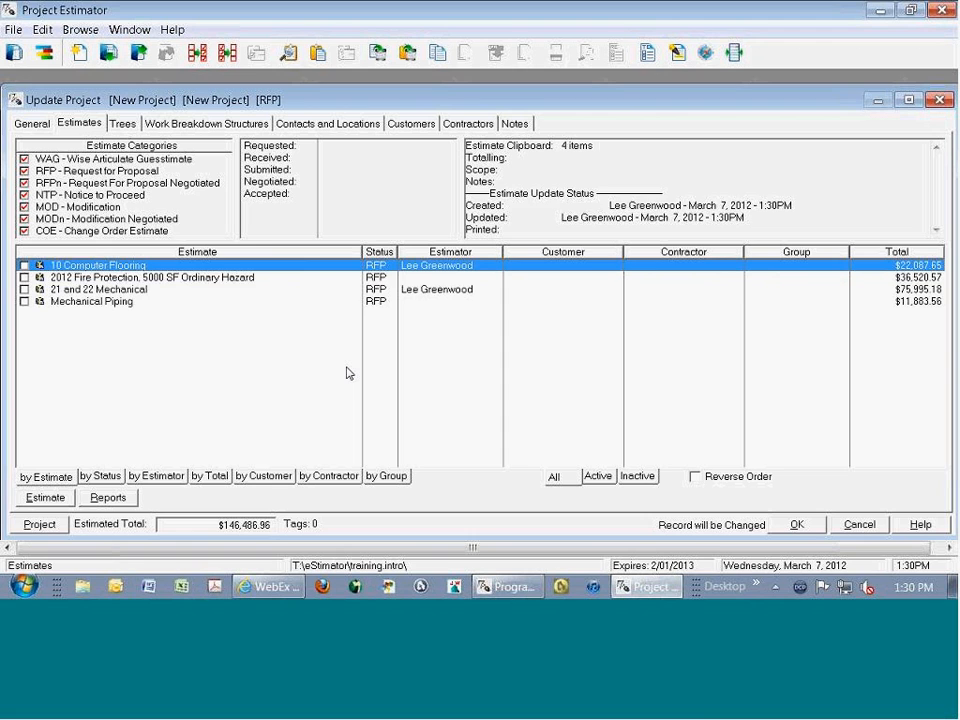
- Open the 21 and 22 Mechanical estimate and bring up Project Explorer from its line items
key("Down")
key("Down")
key("Return")
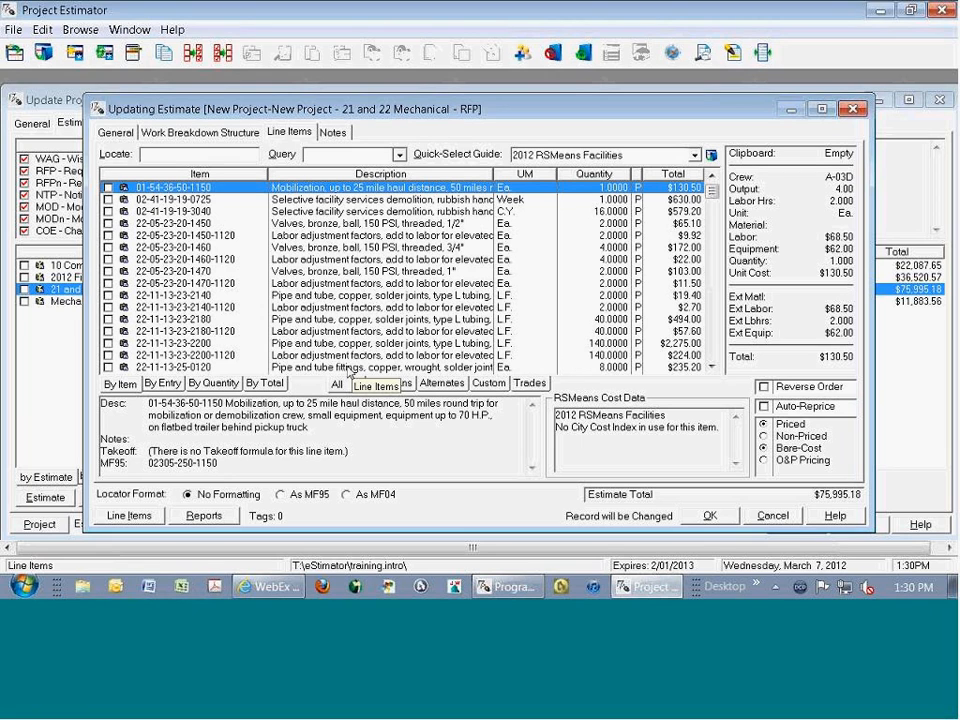
left_click(672, 56)
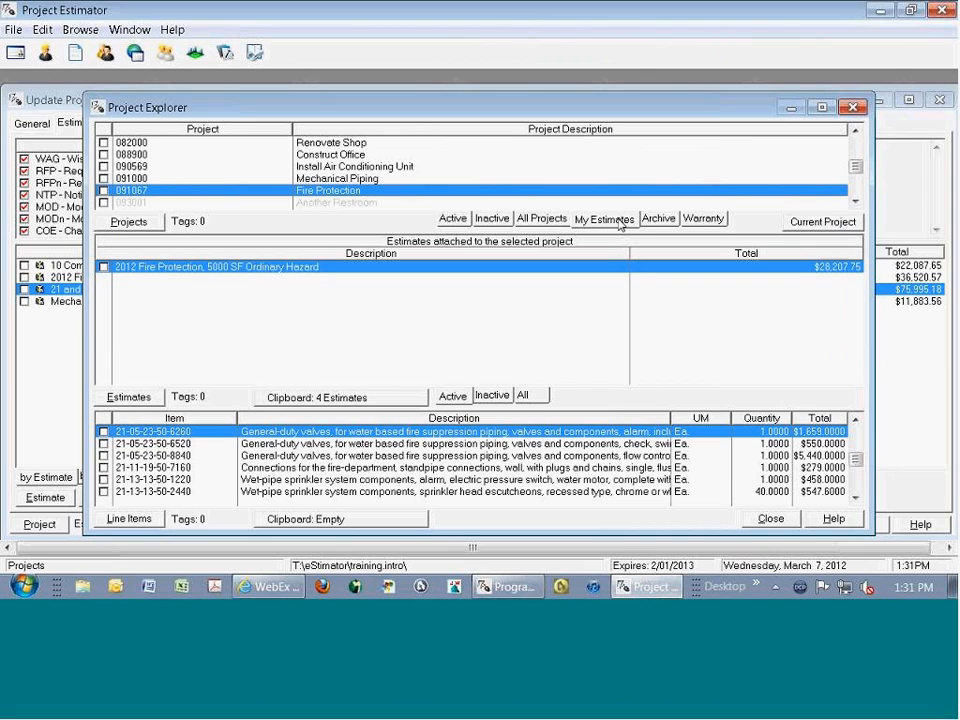
- Browse the project status lists, show the inactive projects and select Repair Halls
left_click(658, 218)
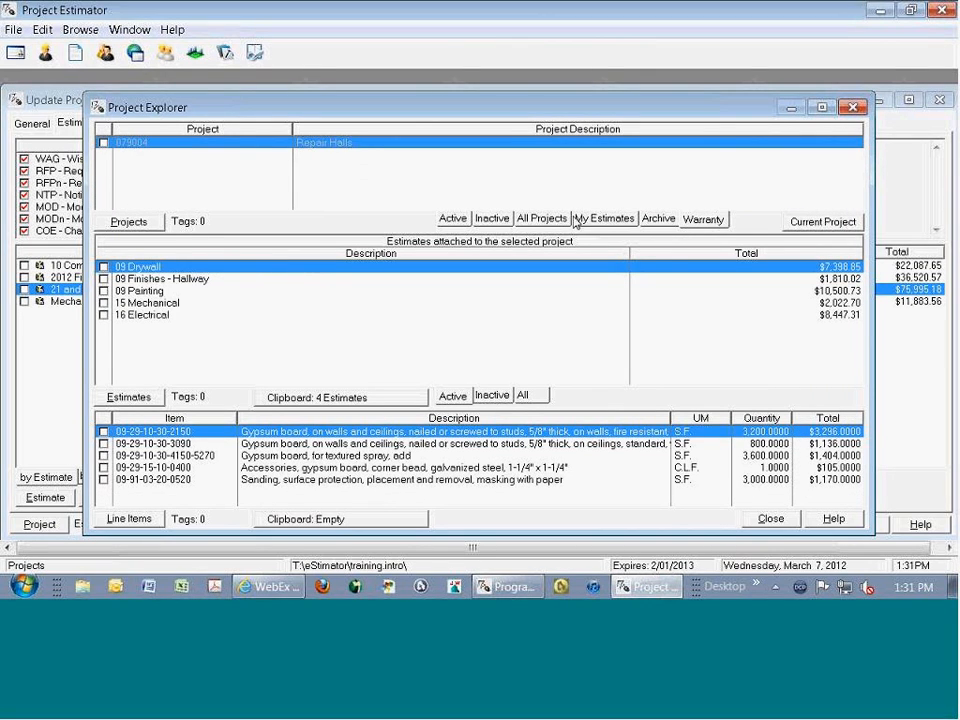
left_click(481, 220)
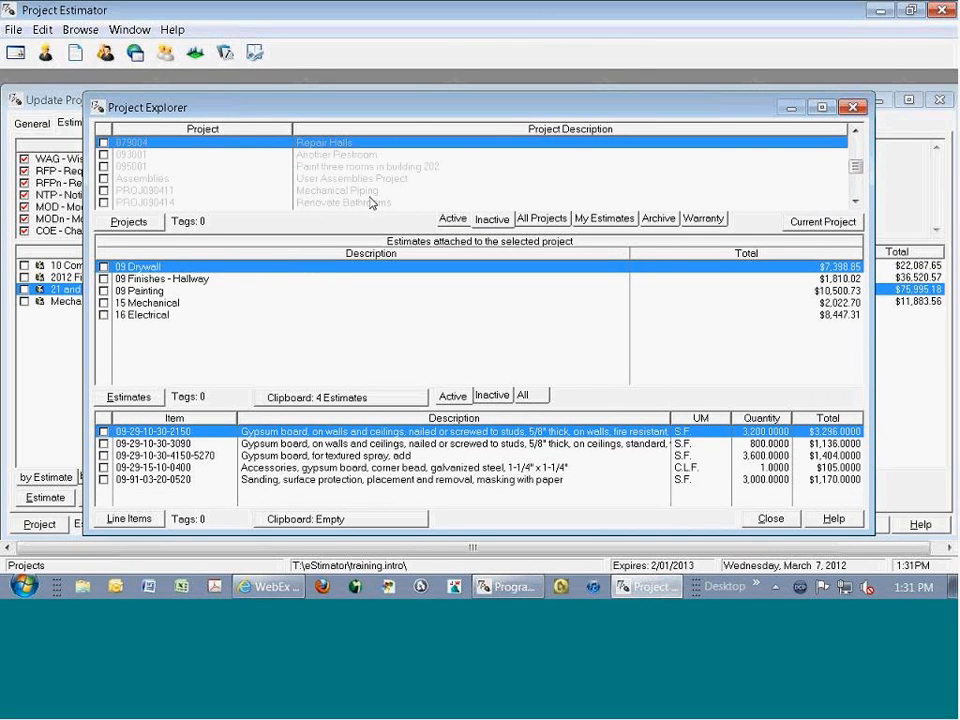
left_click(342, 169)
left_click(339, 156)
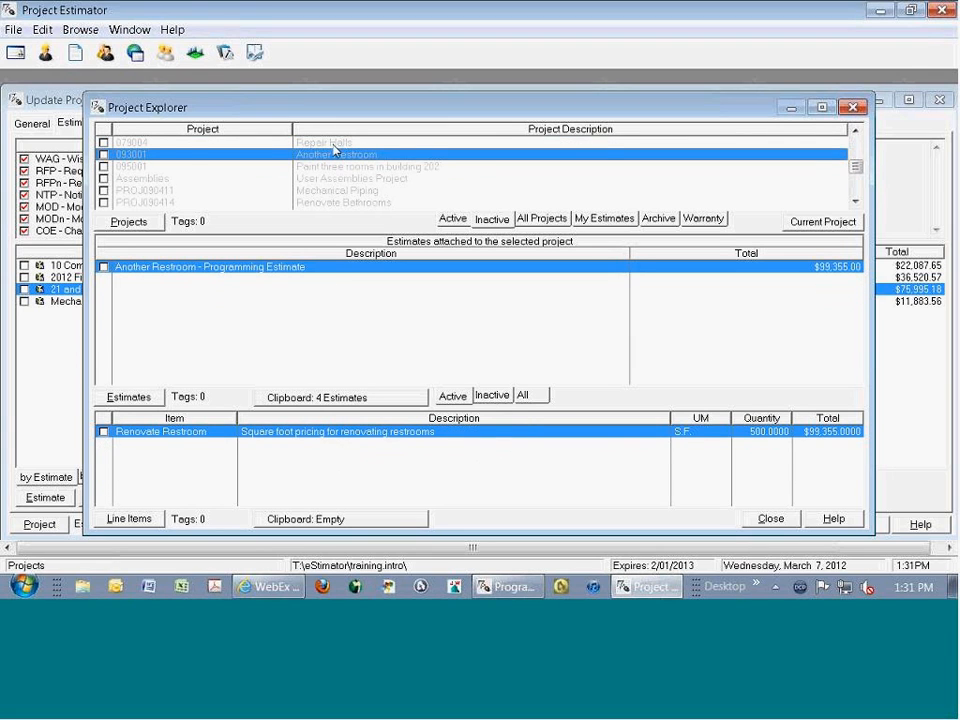
left_click(250, 142)
left_click(304, 457)
left_click(311, 434)
key("space")
key("space")
key("space")
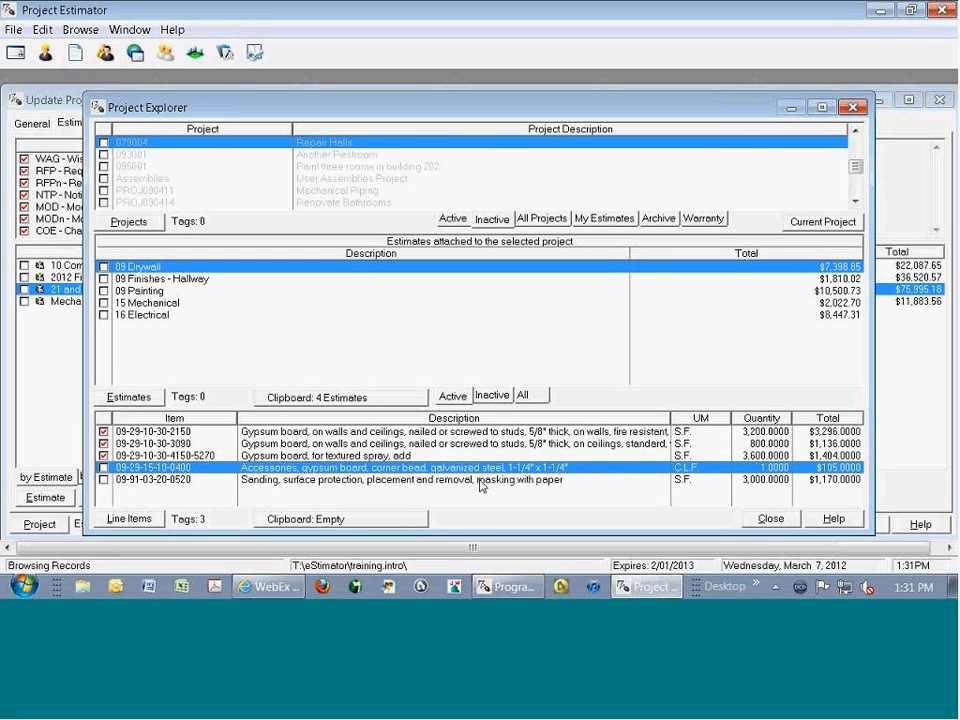
left_click(349, 435)
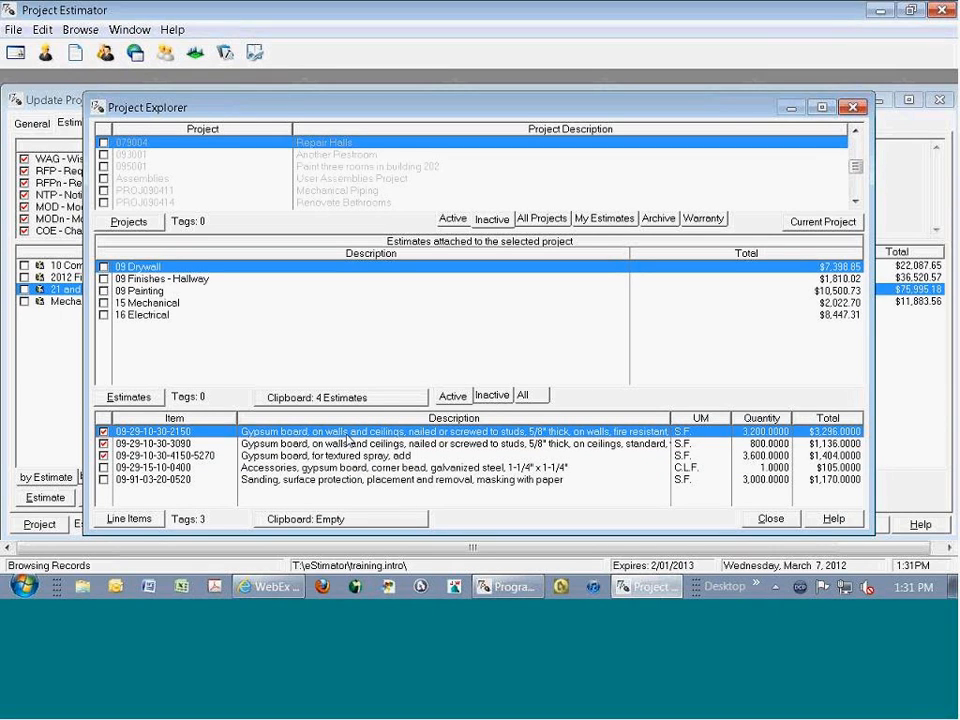
key("ctrl+c")
left_click(771, 518)
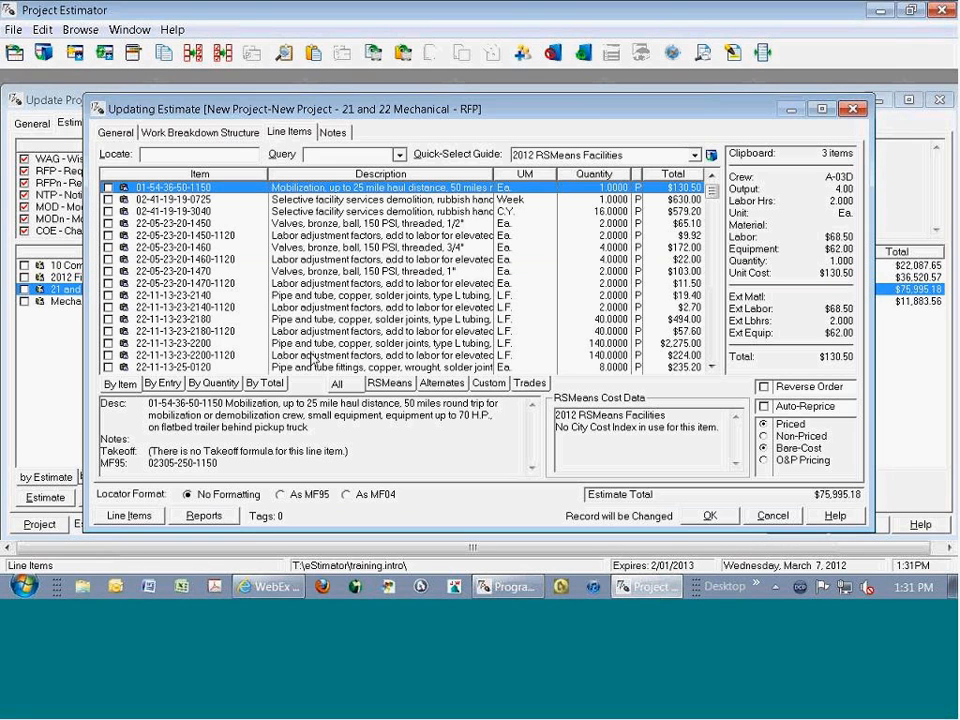
- Batch modify all line items of the 21 and 22 Mechanical estimate to turn off their "Pasted from Clipboard" flag
key("ctrl+a")
key("ctrl+b")
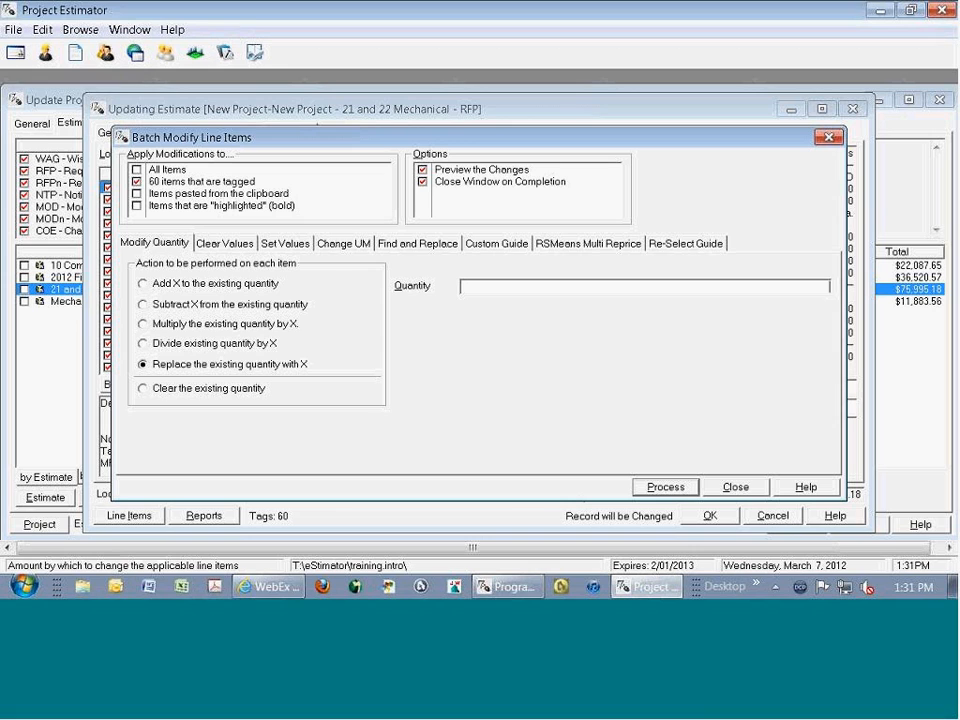
left_click(225, 243)
left_click(230, 362)
key("ctrl+u")
key("Down")
key("Up")
key("Down")
key("Up")
key("Up")
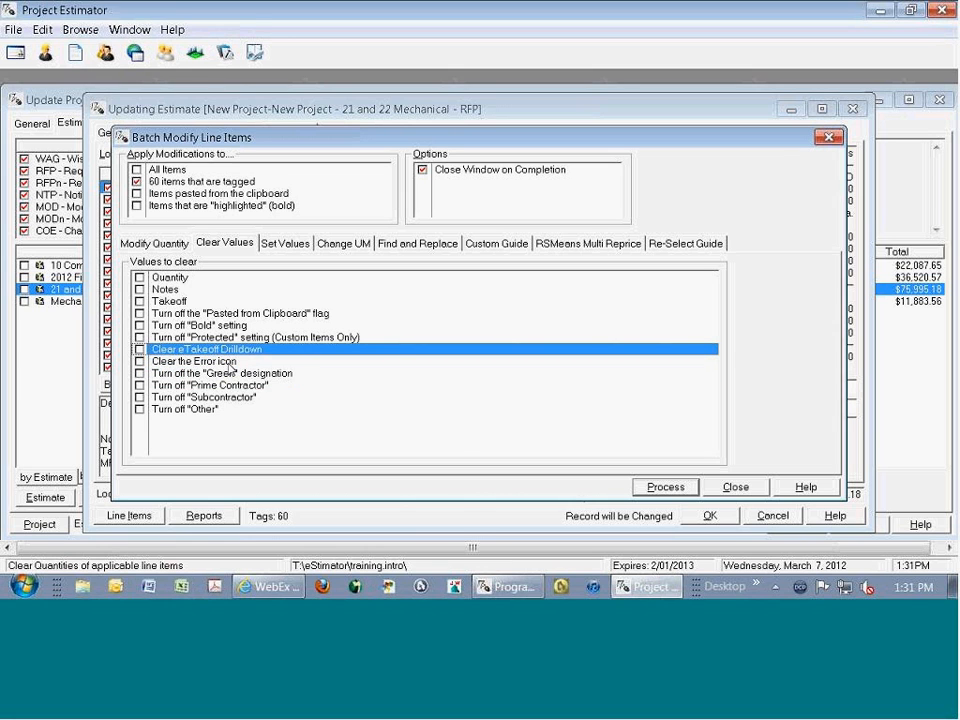
key("Up")
key("Up")
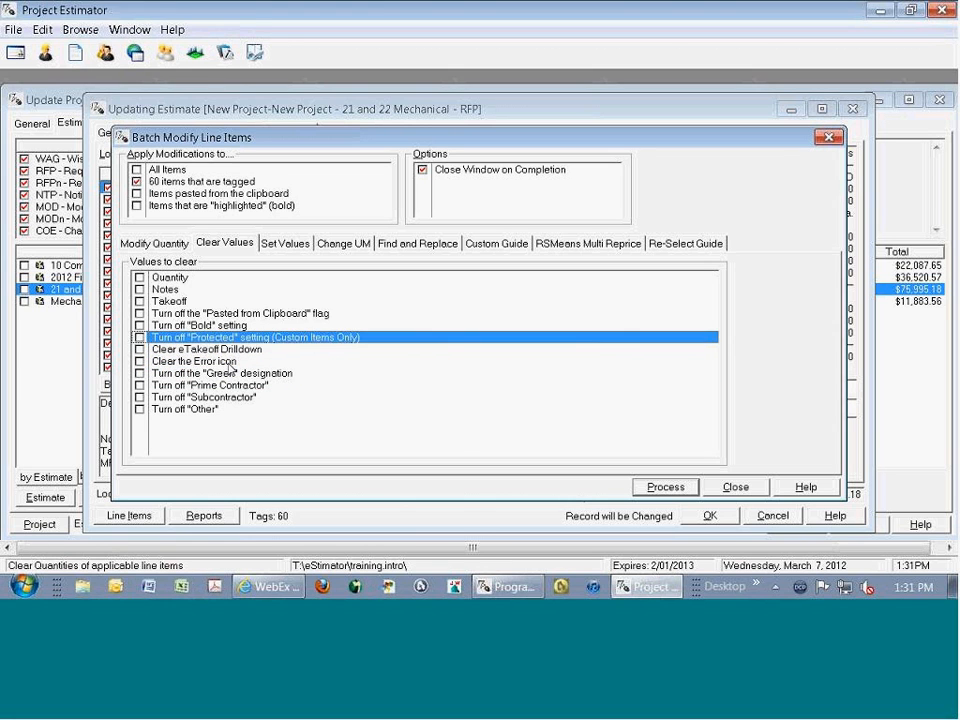
key("Return")
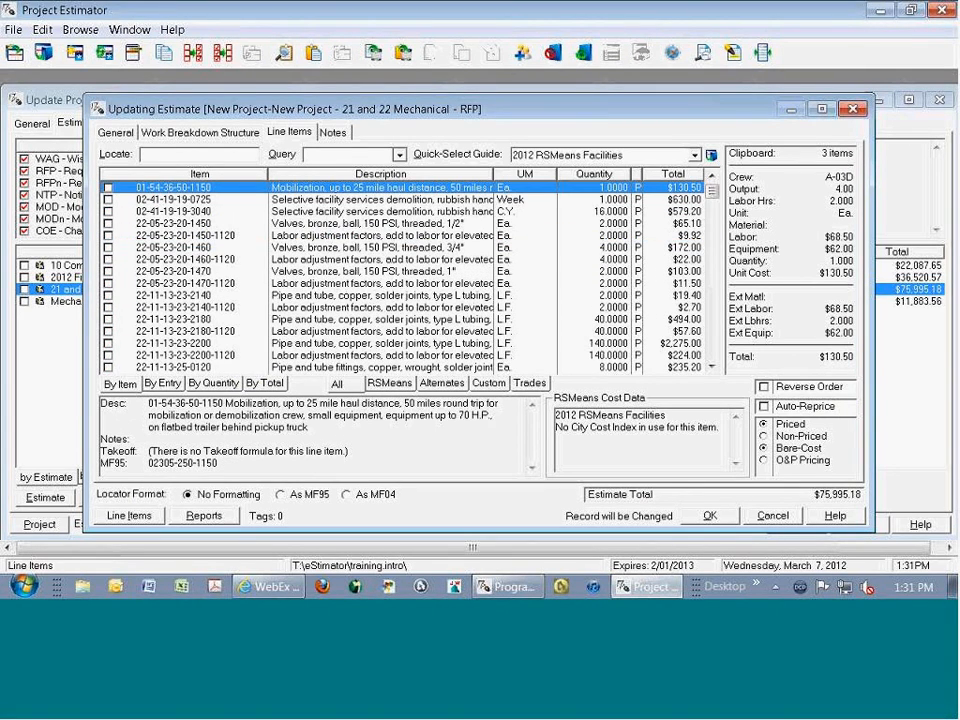
left_click(380, 260)
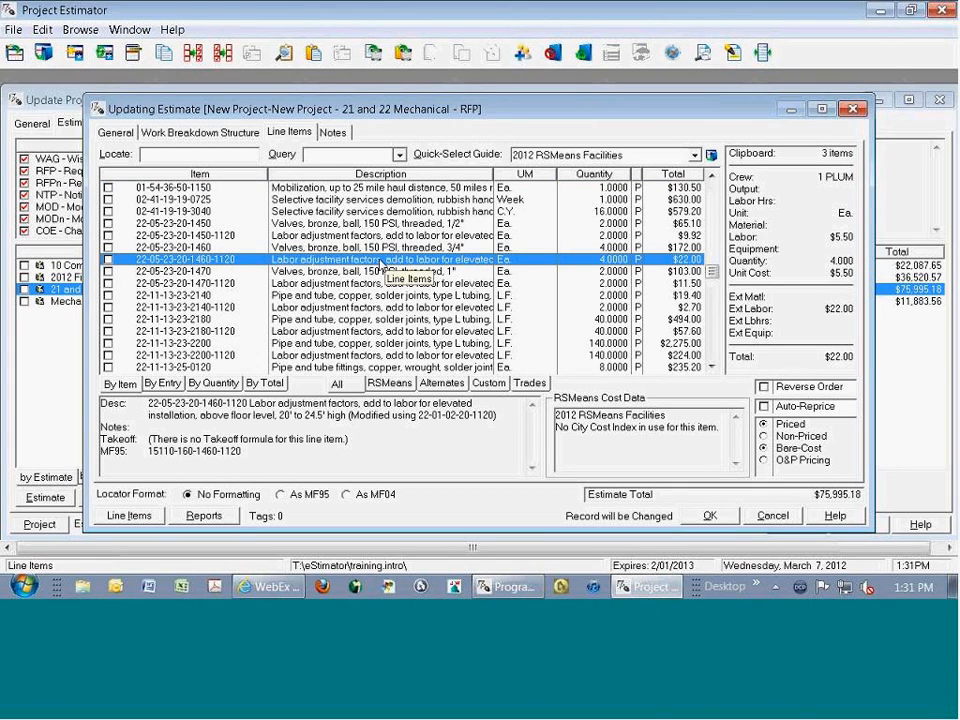
key("ctrl+v")
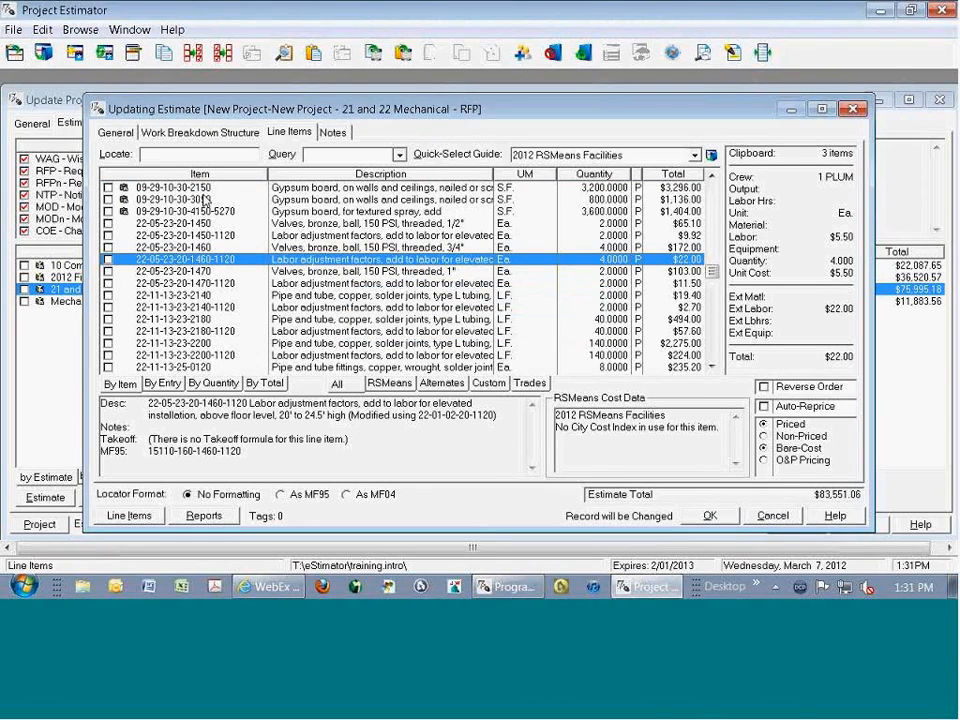
left_click(180, 199)
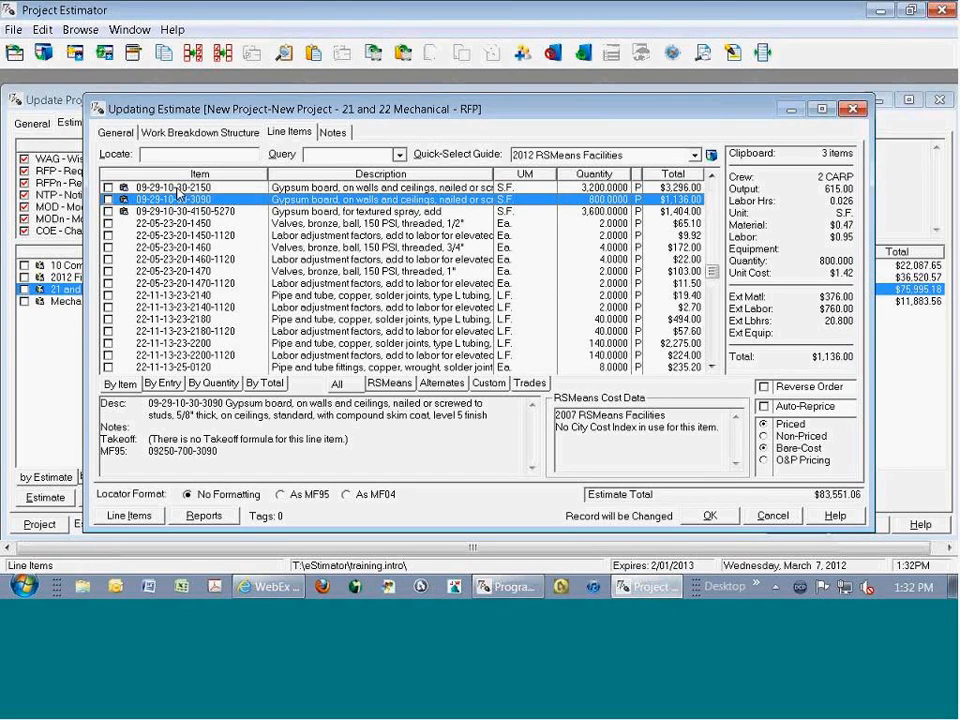
- Open the References library to view the e4Clicks Documents
left_click(84, 30)
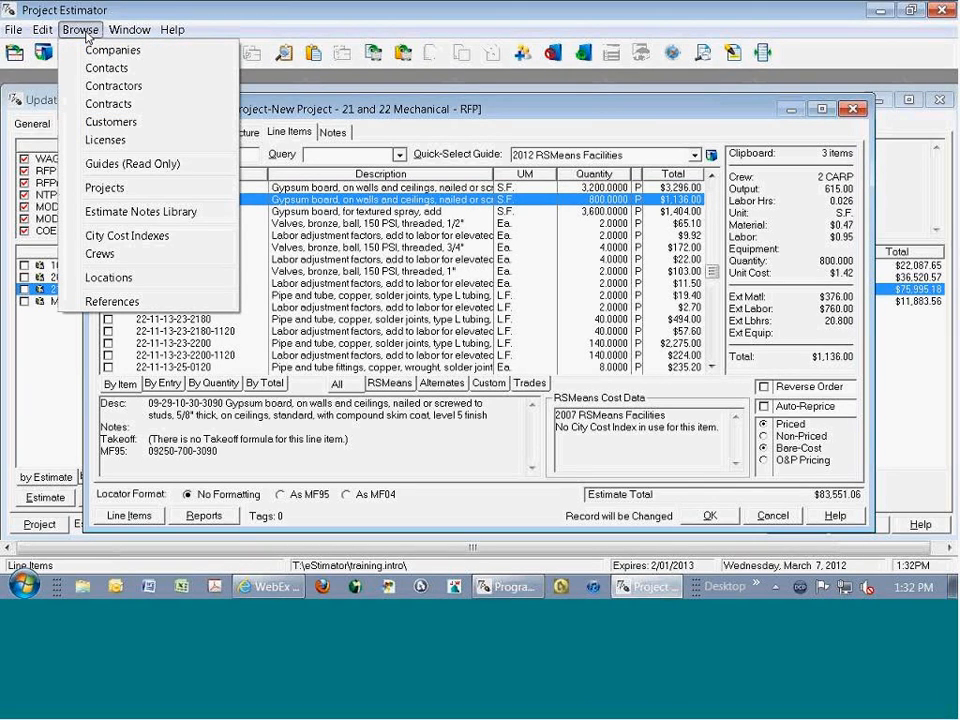
left_click(104, 301)
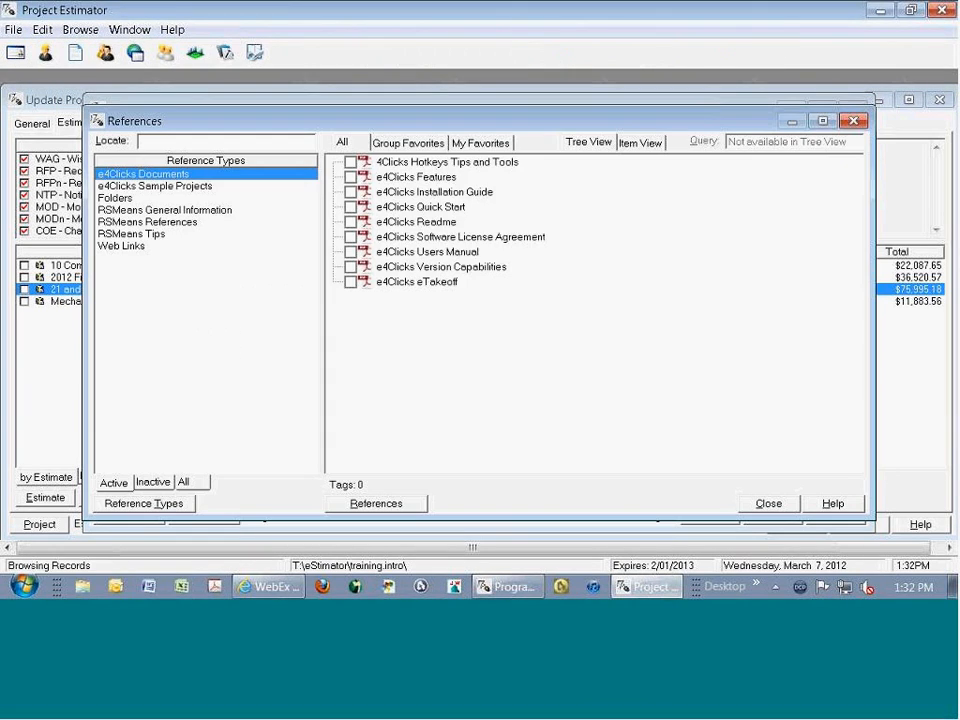
- Open the e4Clicks Readme document, look through its first pages and table of contents, and close it
left_click(450, 224)
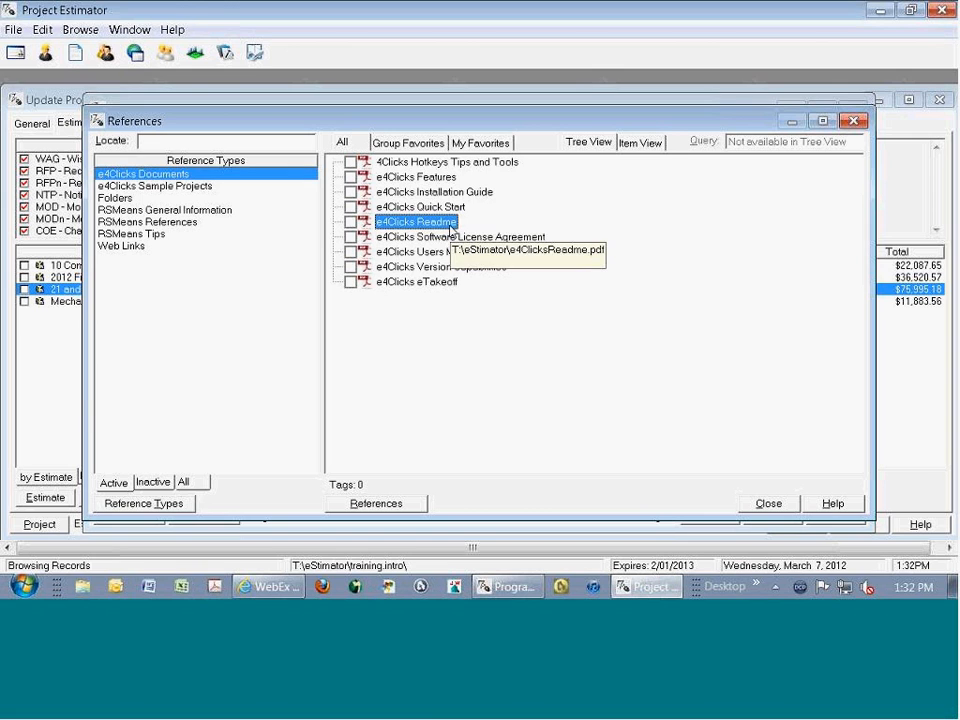
double_click(450, 224)
scroll(446, 487, "down", 3)
scroll(446, 484, "down", 2)
scroll(446, 484, "up", 2)
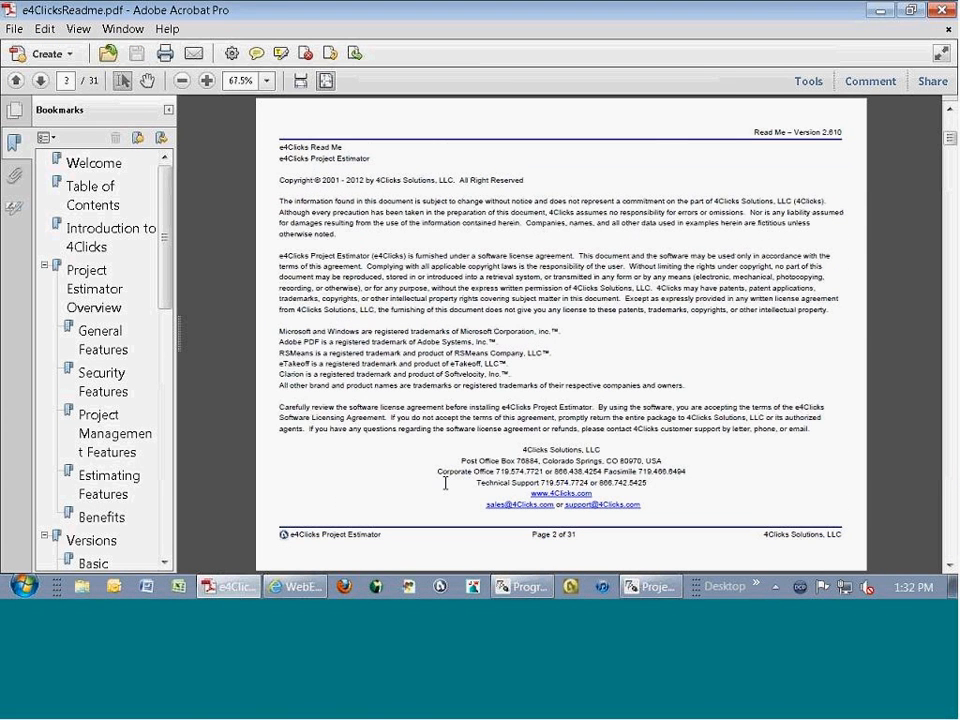
scroll(446, 484, "down", 4)
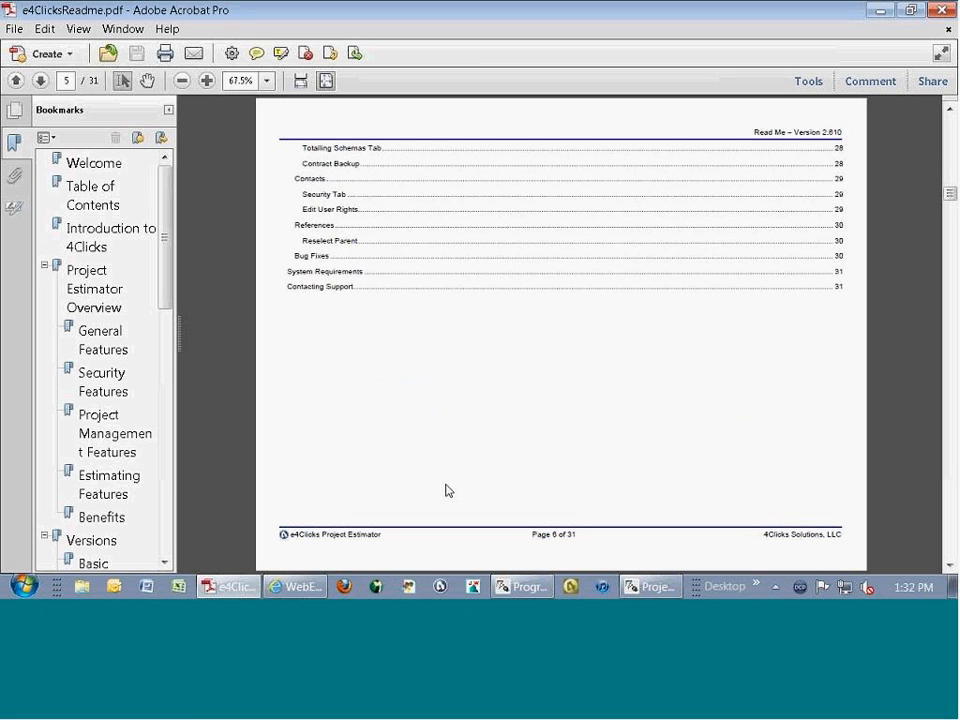
left_click(940, 12)
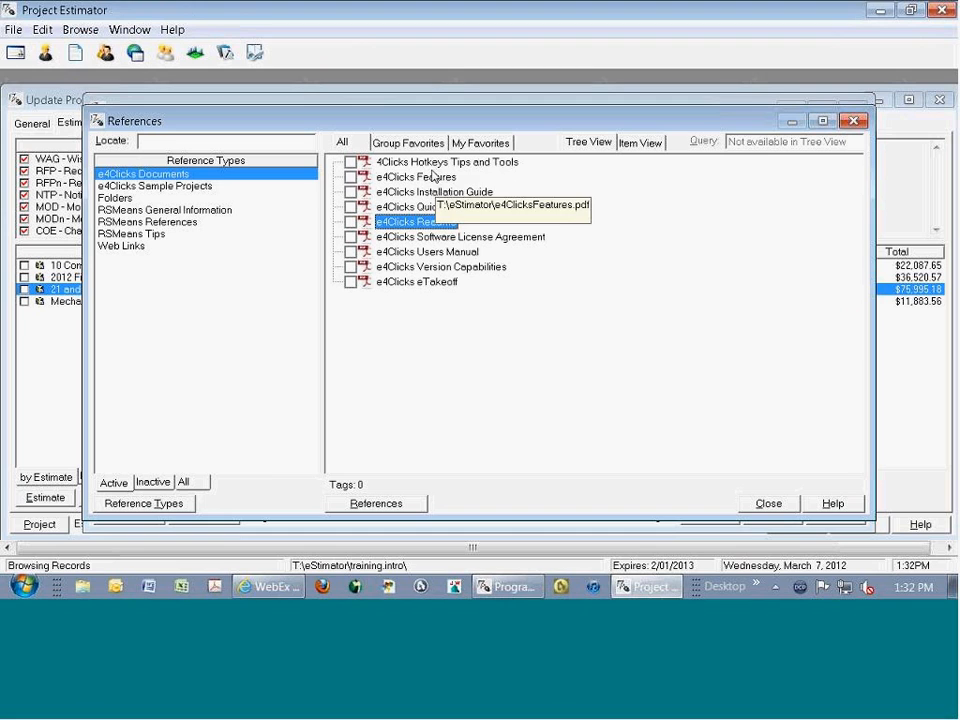
- View both pages of the 4Clicks Hotkeys Tips and Tools document, and close it and the References library
double_click(431, 164)
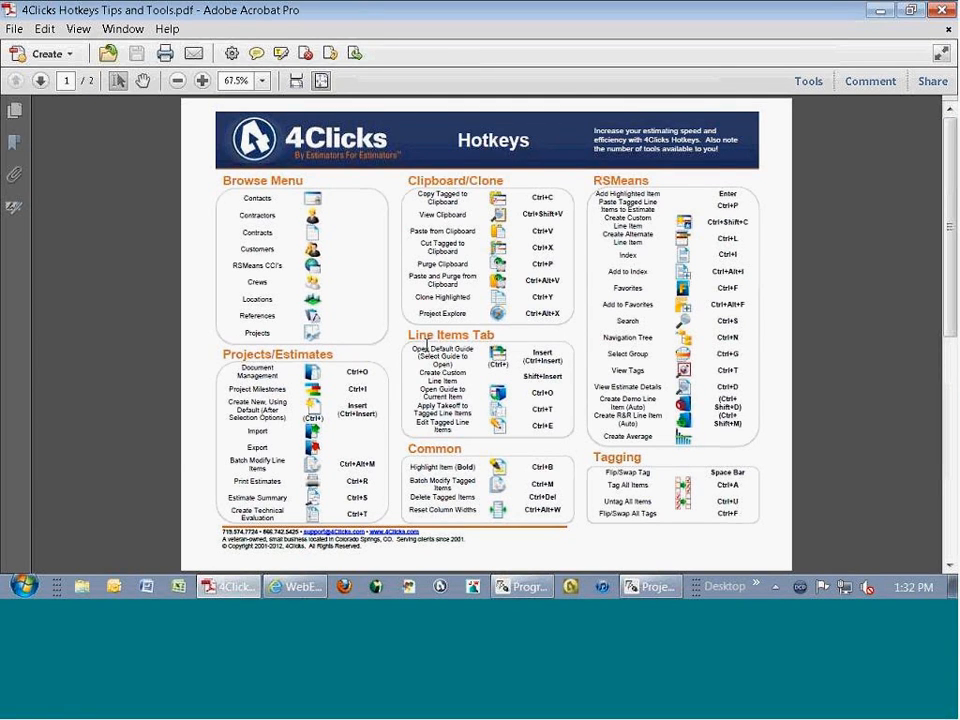
scroll(427, 346, "down", 1)
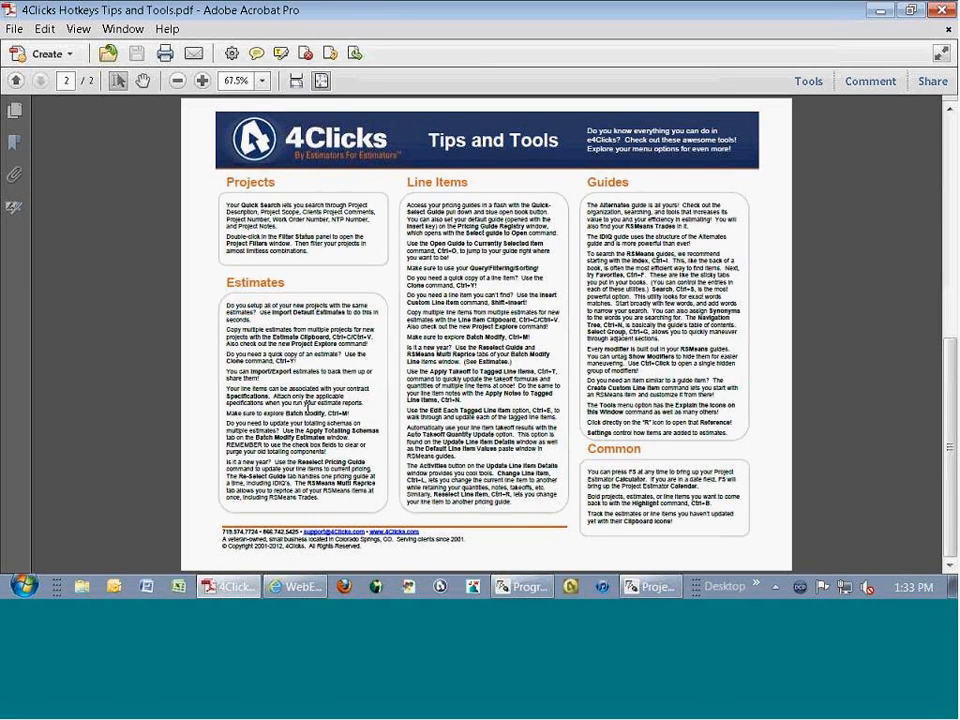
scroll(307, 402, "up", 1)
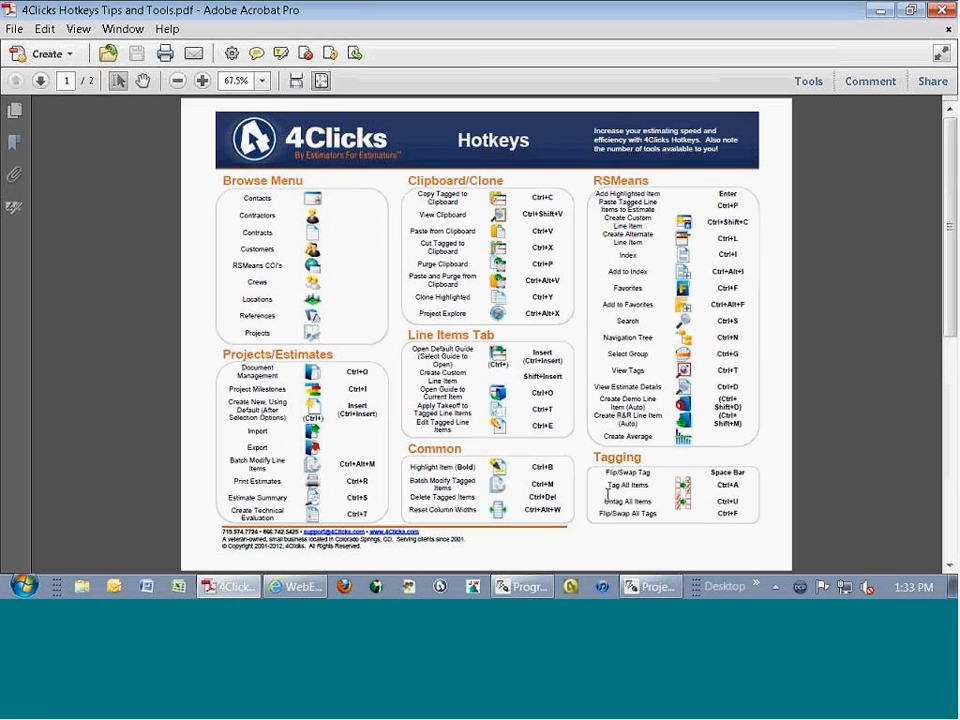
scroll(598, 488, "down", 1)
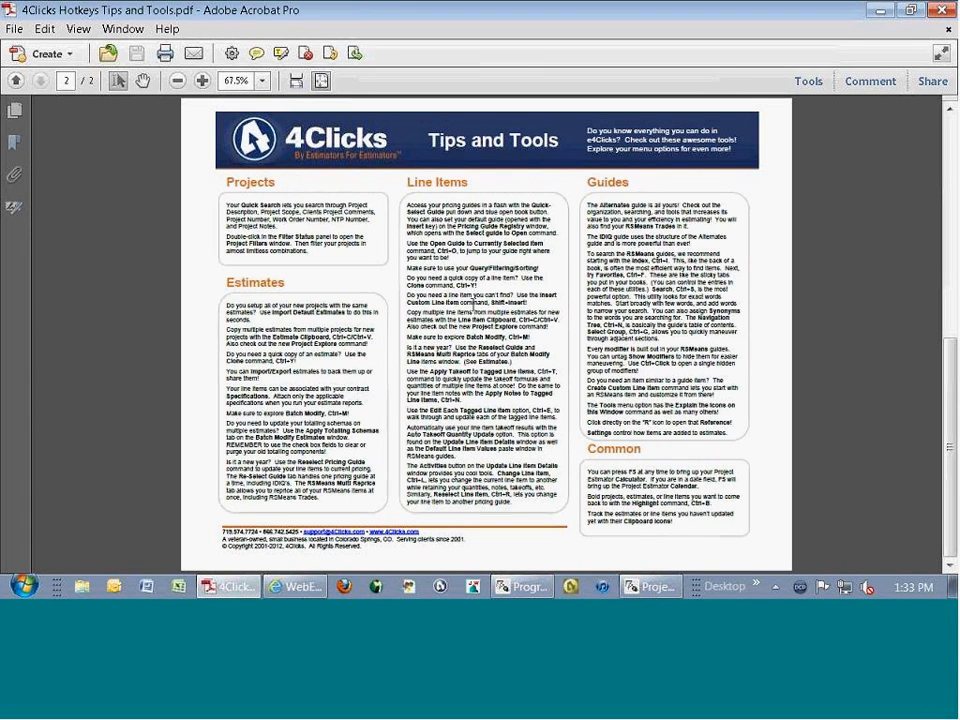
scroll(535, 322, "up", 1)
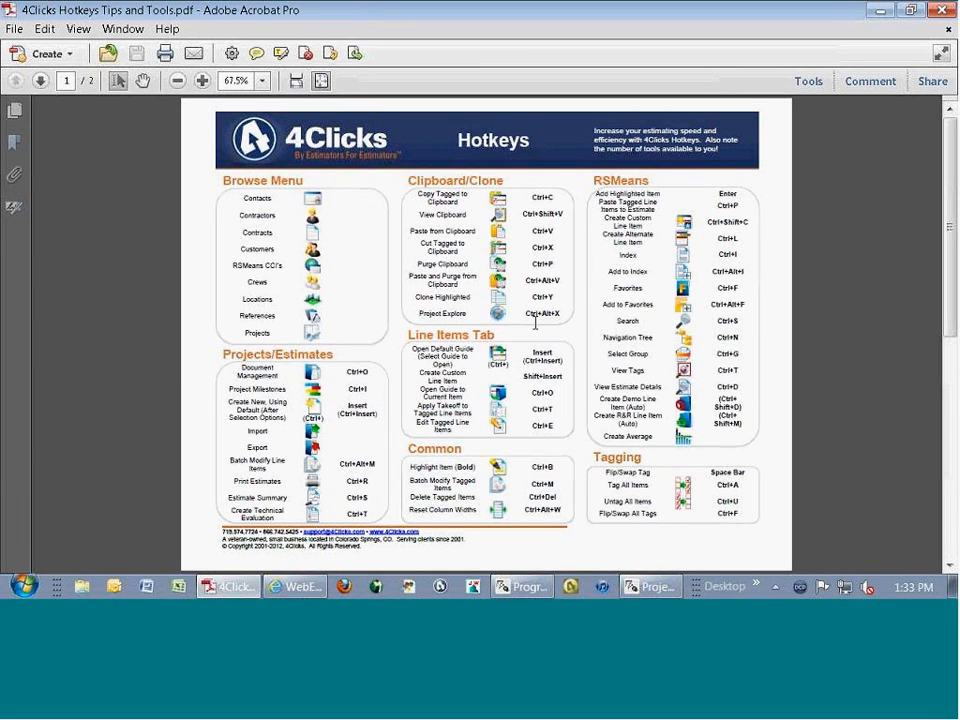
left_click(941, 10)
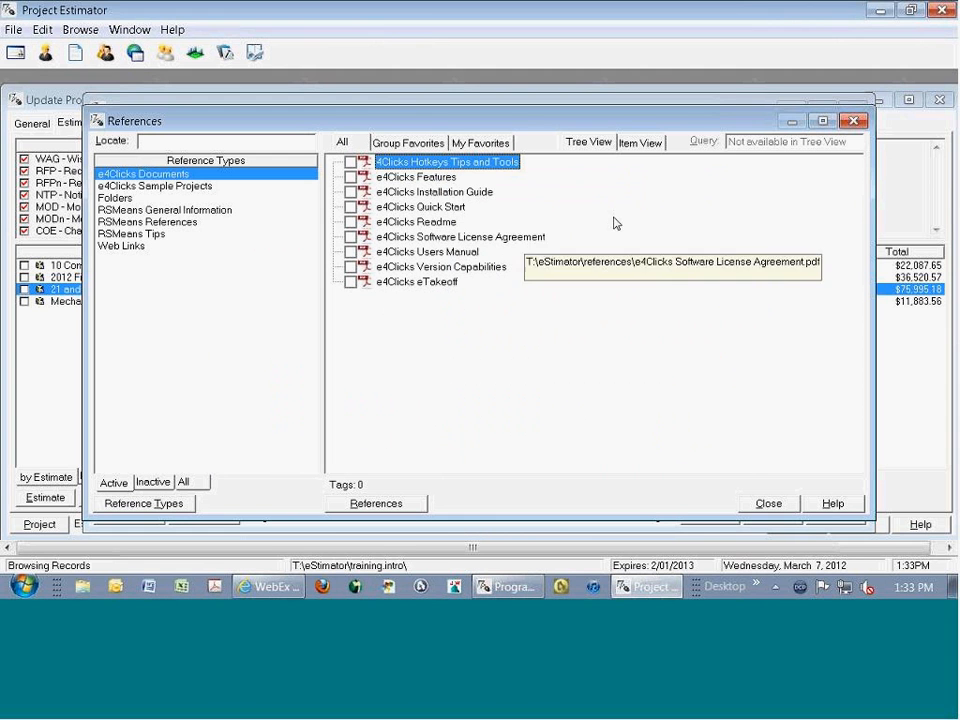
left_click(853, 121)
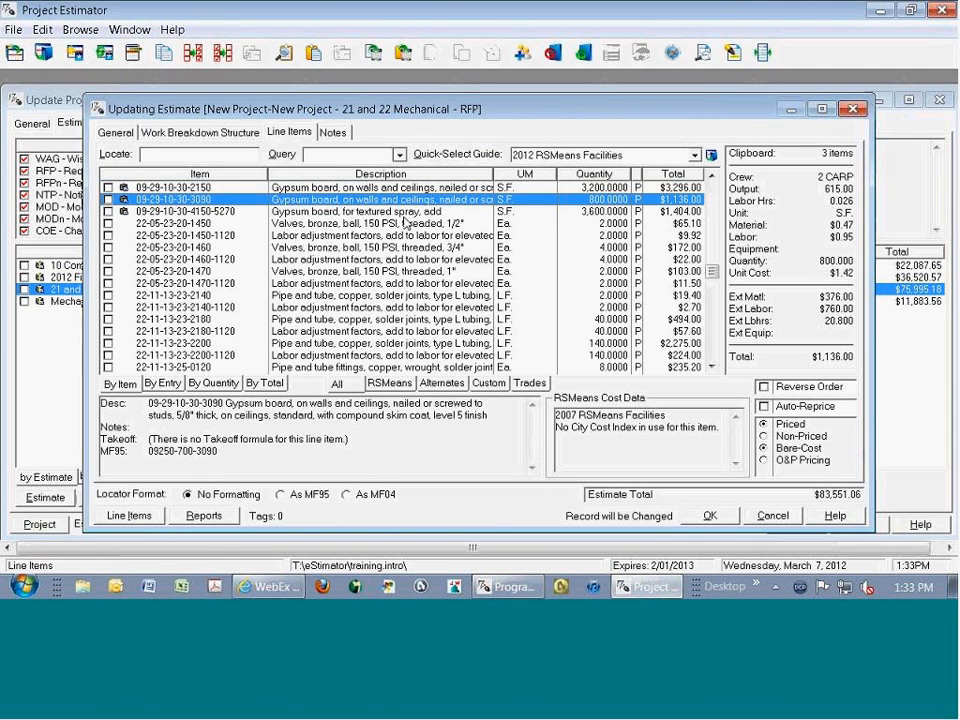
- Reopen the References library, browse the RSMeans Tips, RSMeans References and RSMeans General Information documents, and close it
left_click(80, 30)
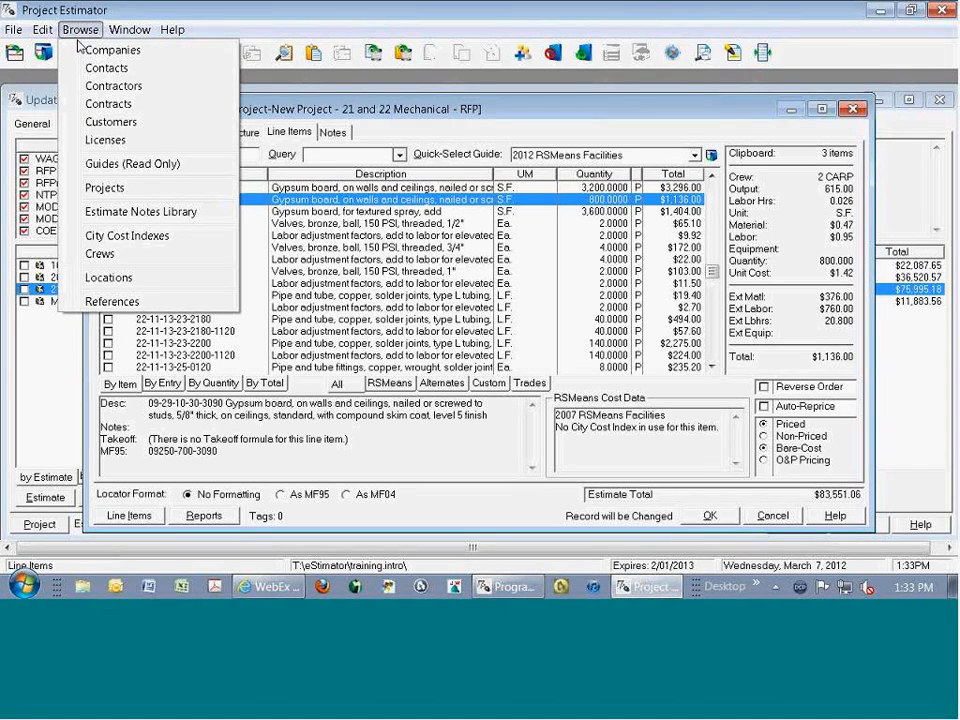
left_click(171, 303)
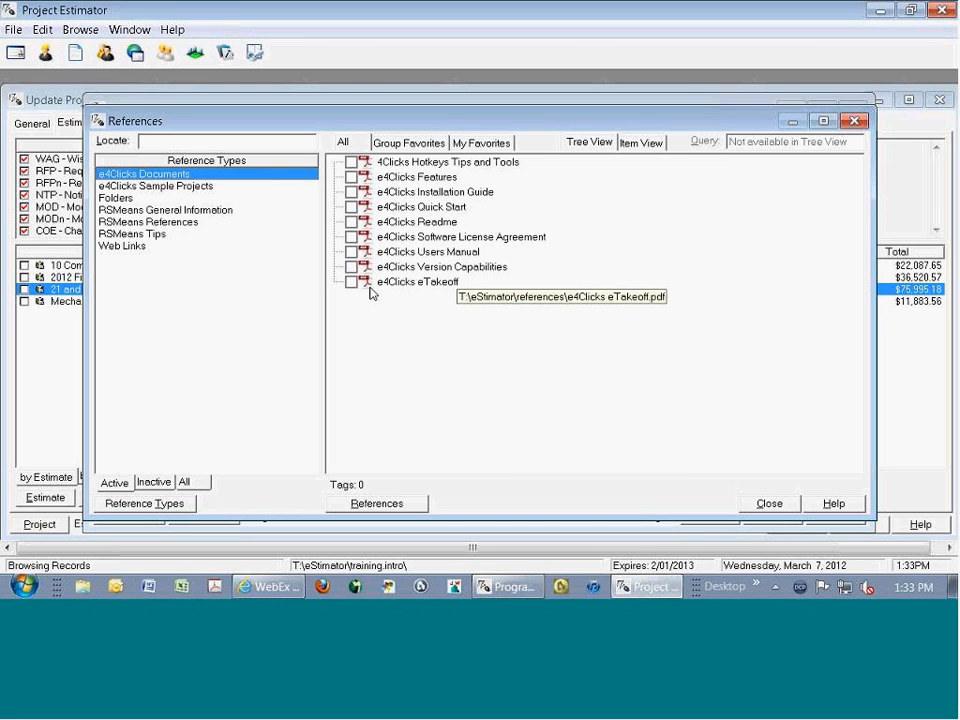
left_click(175, 236)
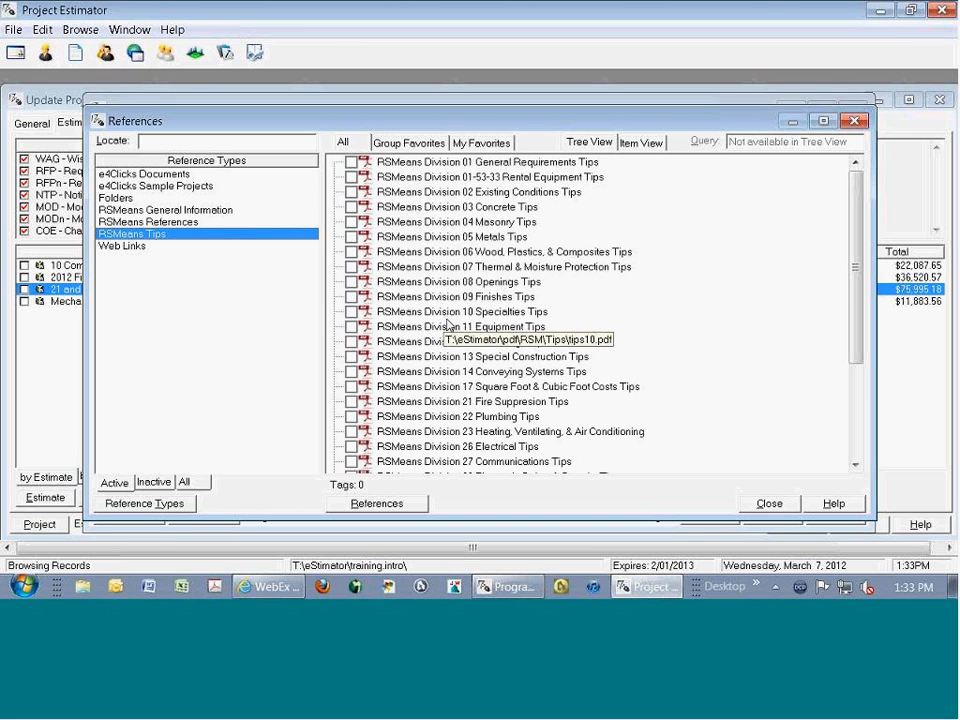
left_click(150, 221)
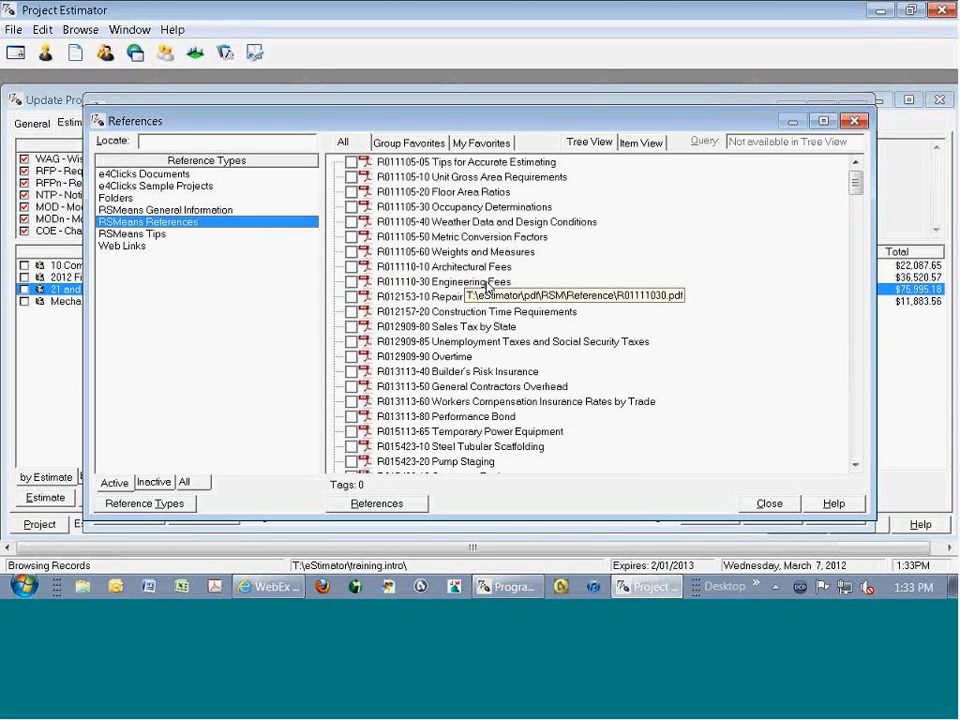
left_click(185, 210)
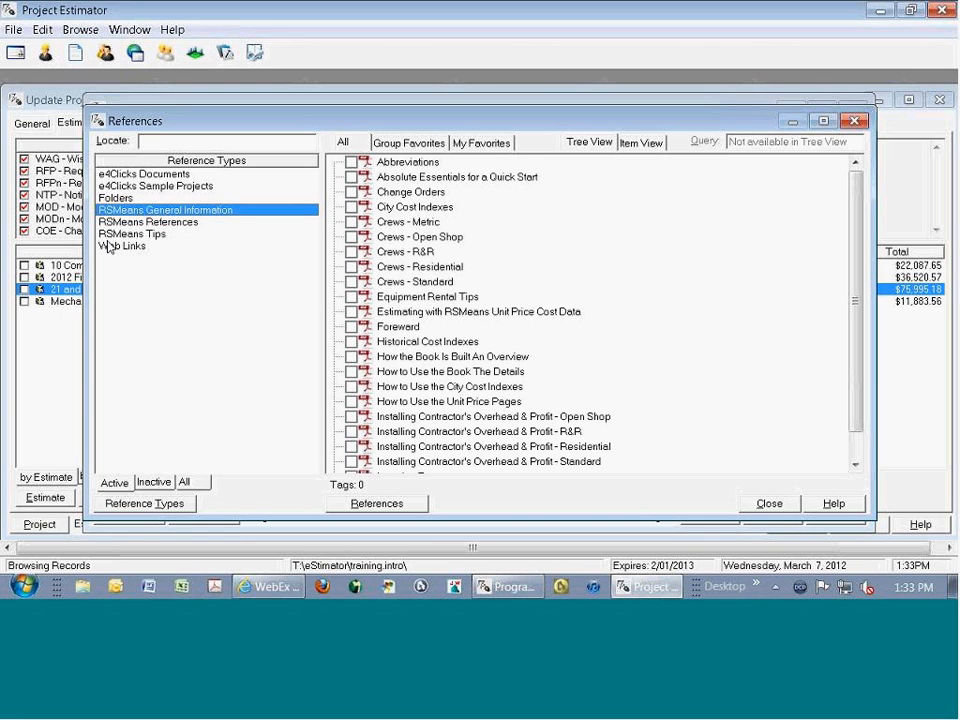
left_click(863, 124)
- Open the References library once more and close it to return to the 21 and 22 Mechanical estimate
left_click(80, 29)
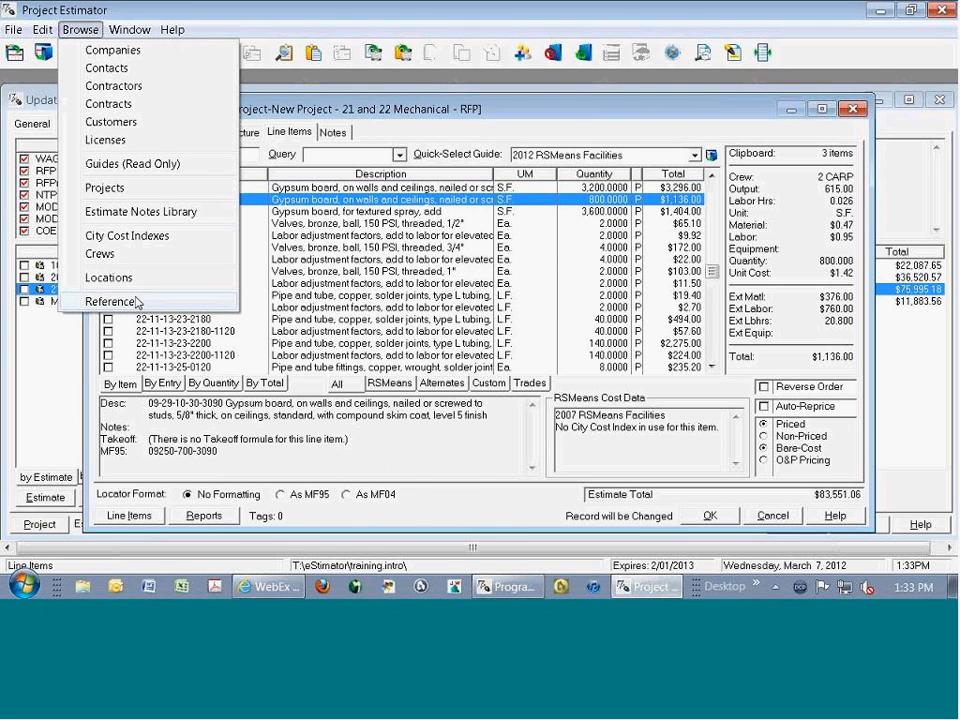
left_click(136, 302)
left_click(853, 120)
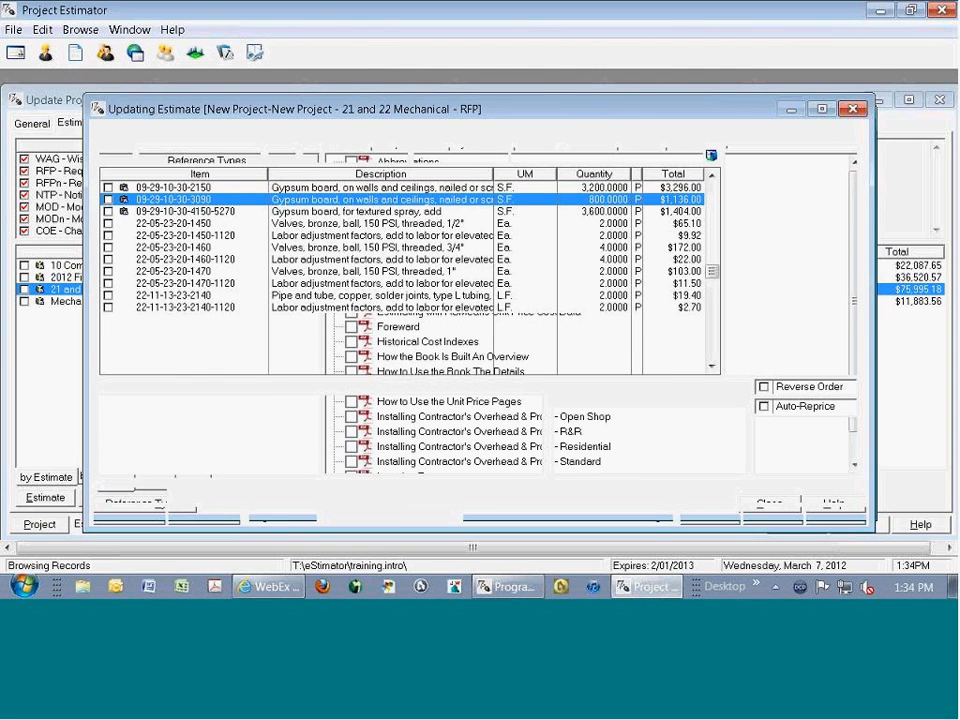